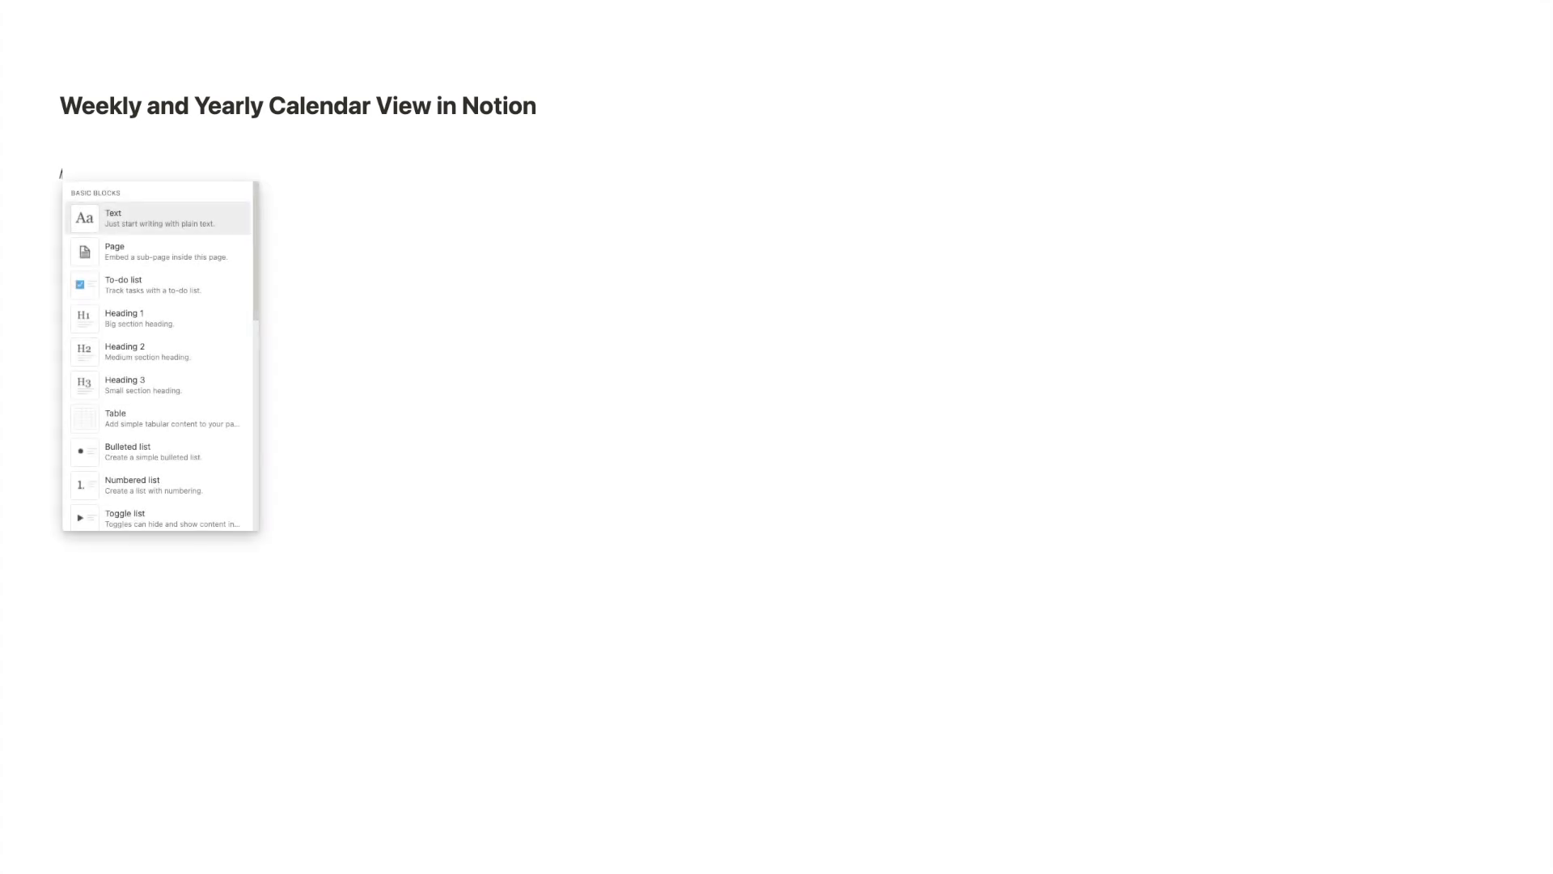
- Insert an inline database and turn its Tags property into a checkbox named Done?
{"action": "type", "text": "data"}
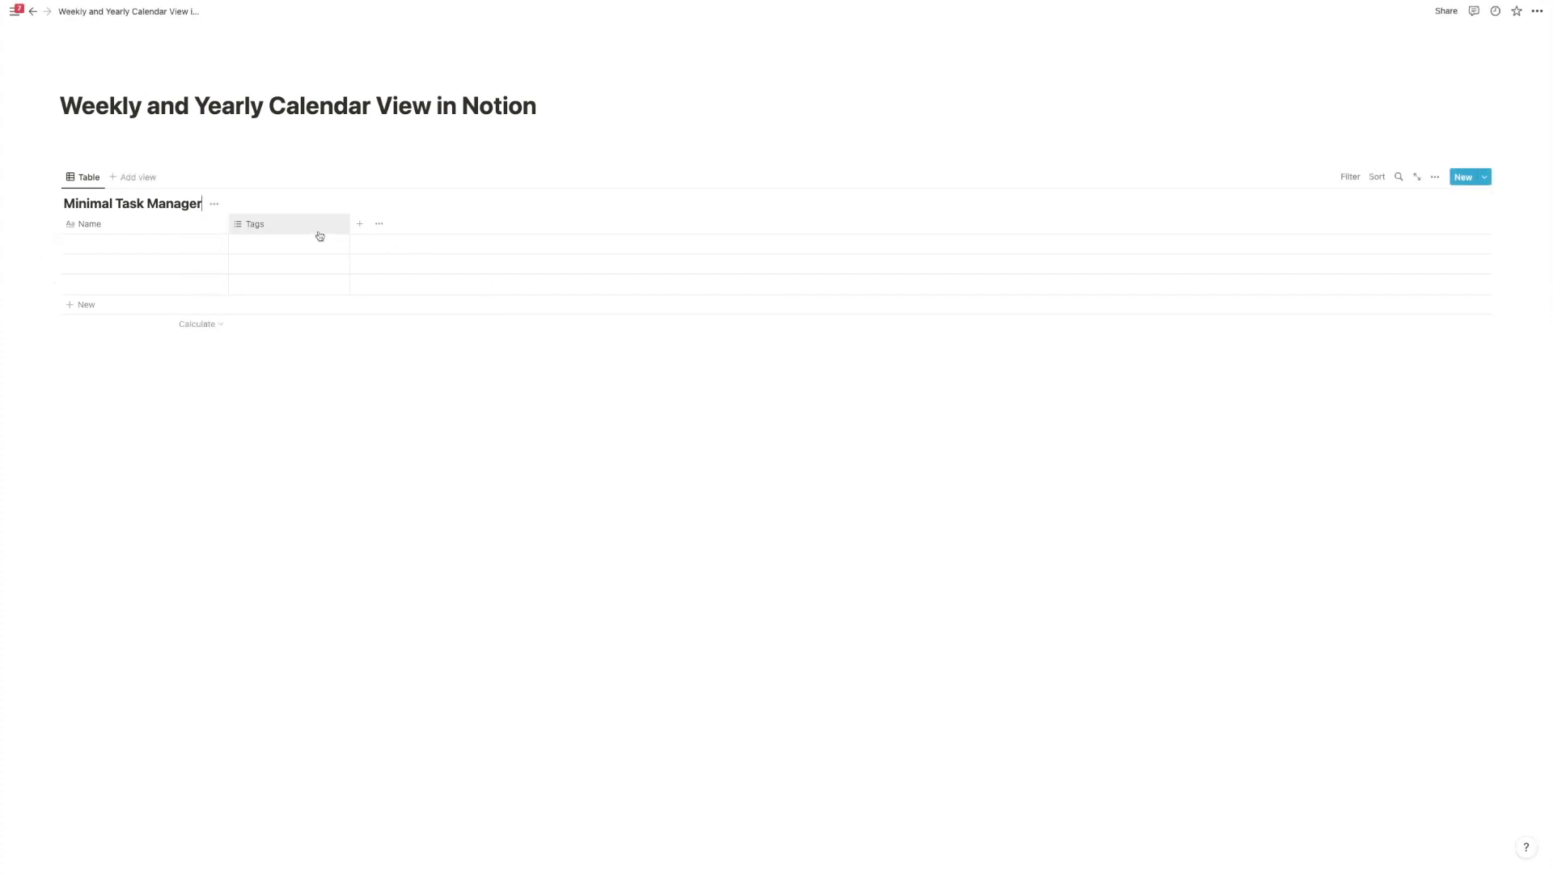
{"action": "left_click", "coordinate": [319, 231]}
{"action": "left_click", "coordinate": [319, 263]}
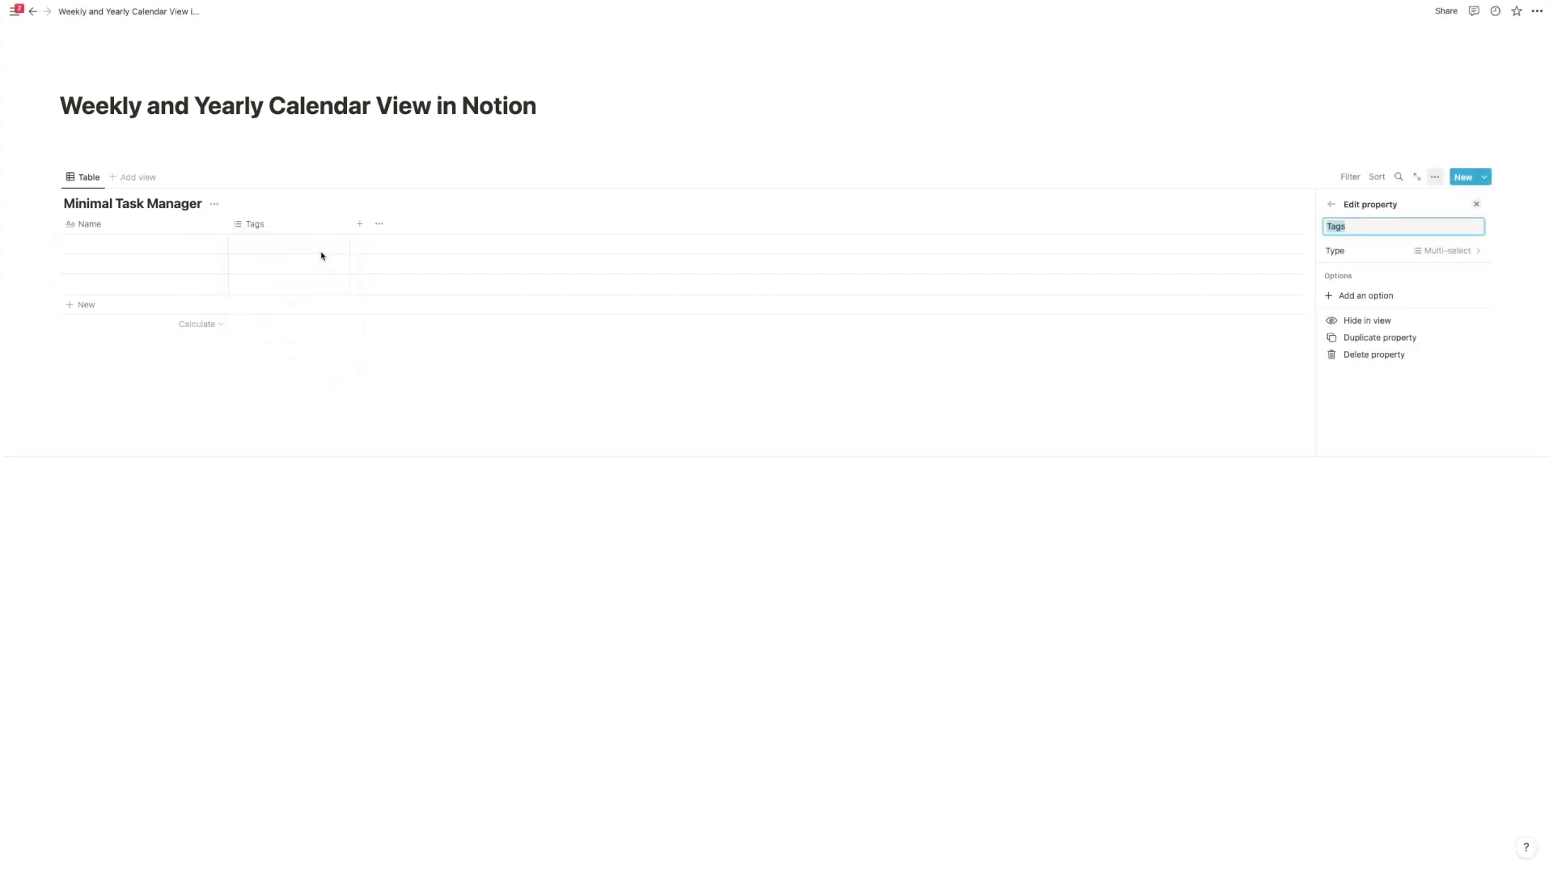
{"action": "type", "text": "Done?"}
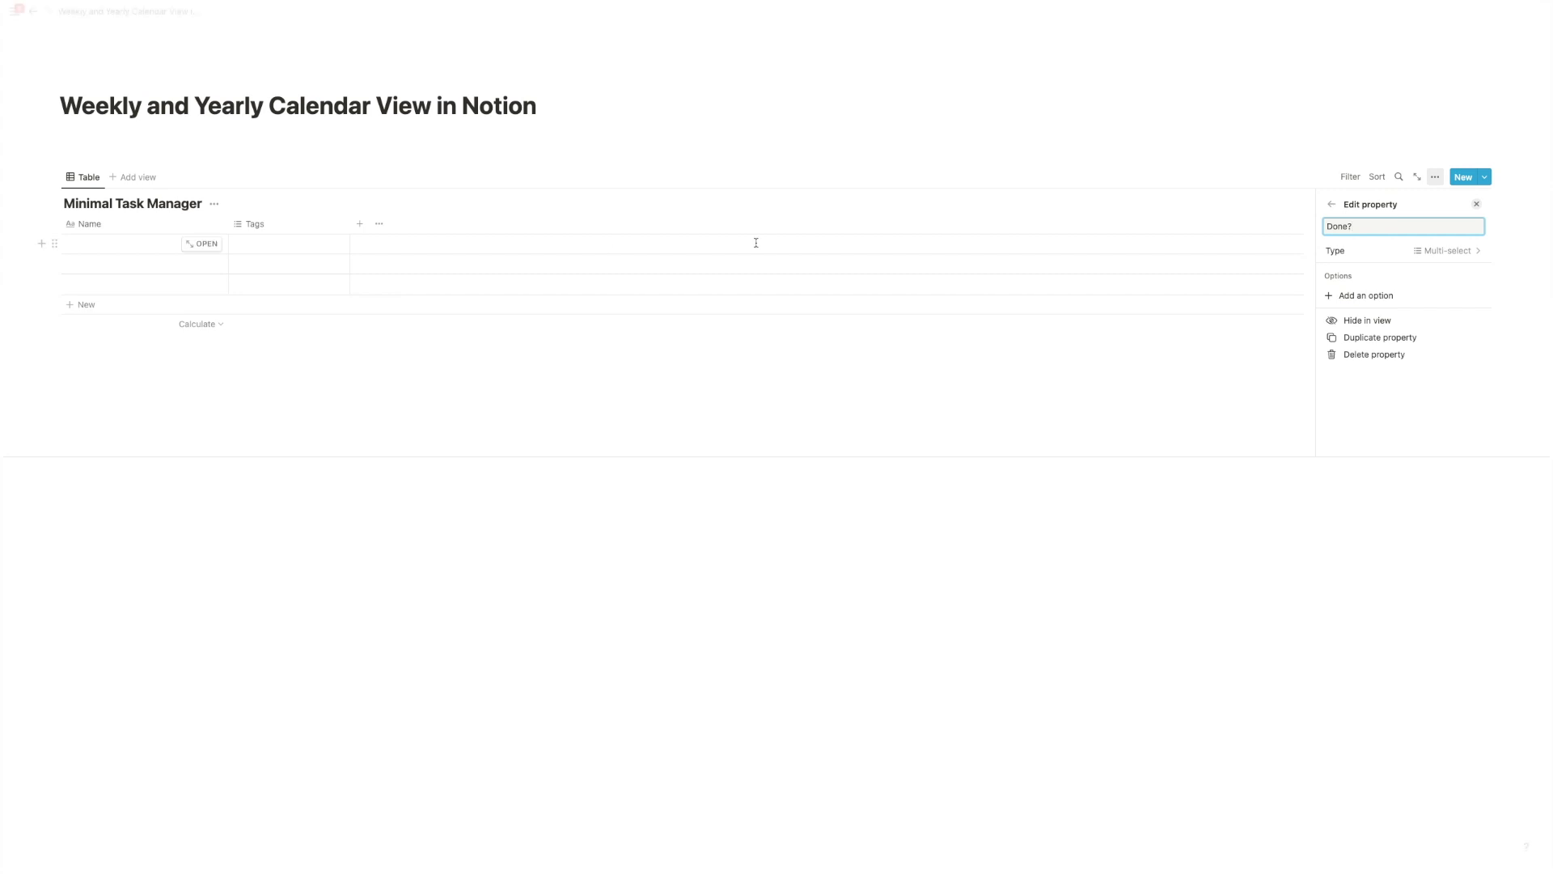
{"action": "left_click", "coordinate": [1386, 249]}
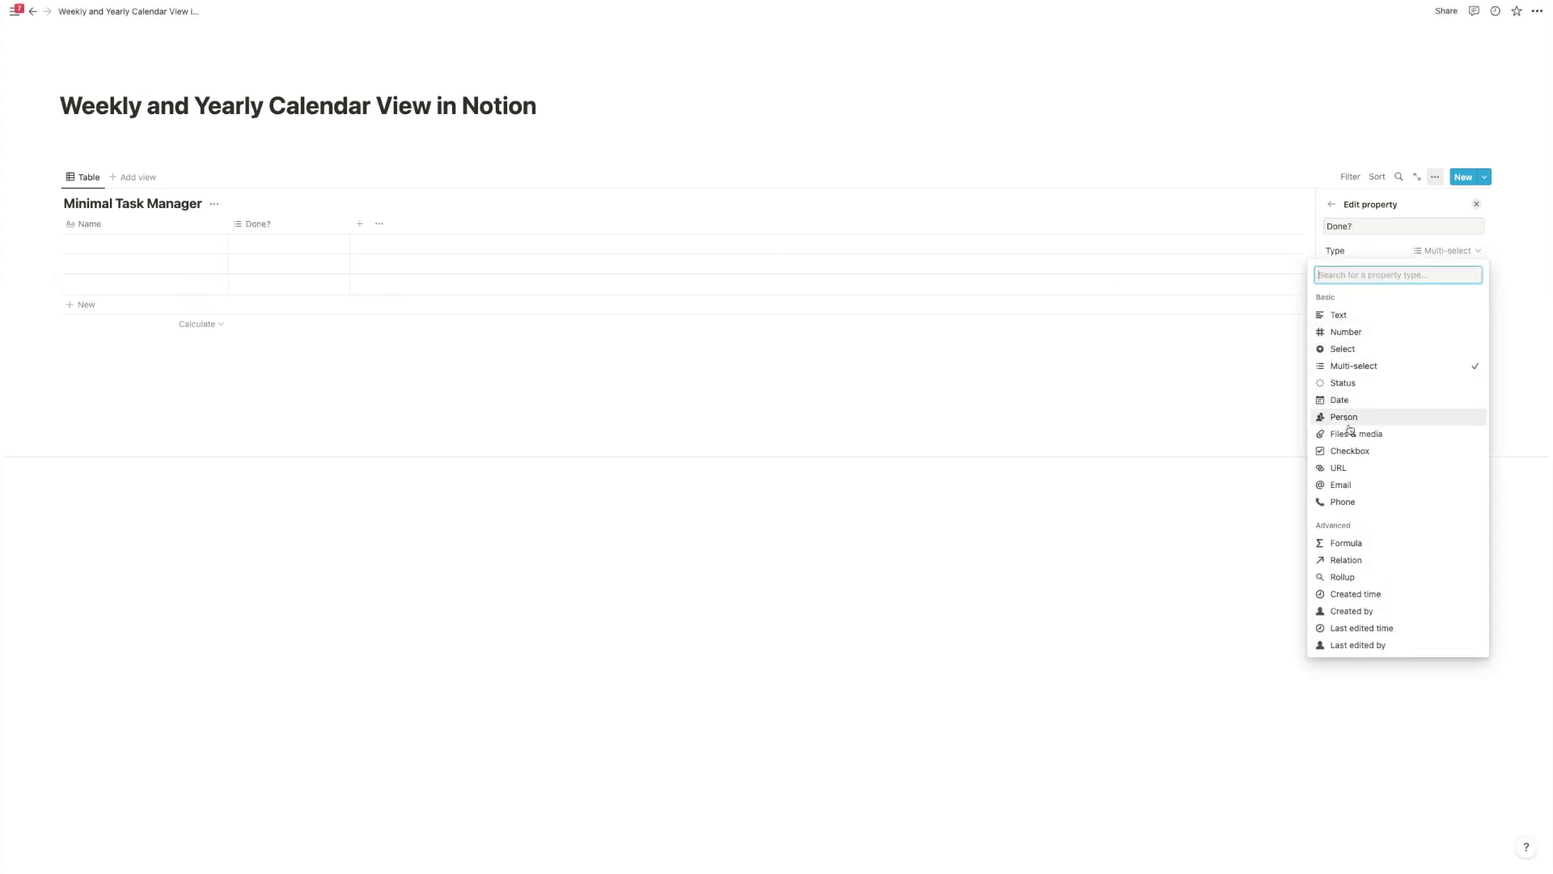
{"action": "left_click", "coordinate": [1363, 451]}
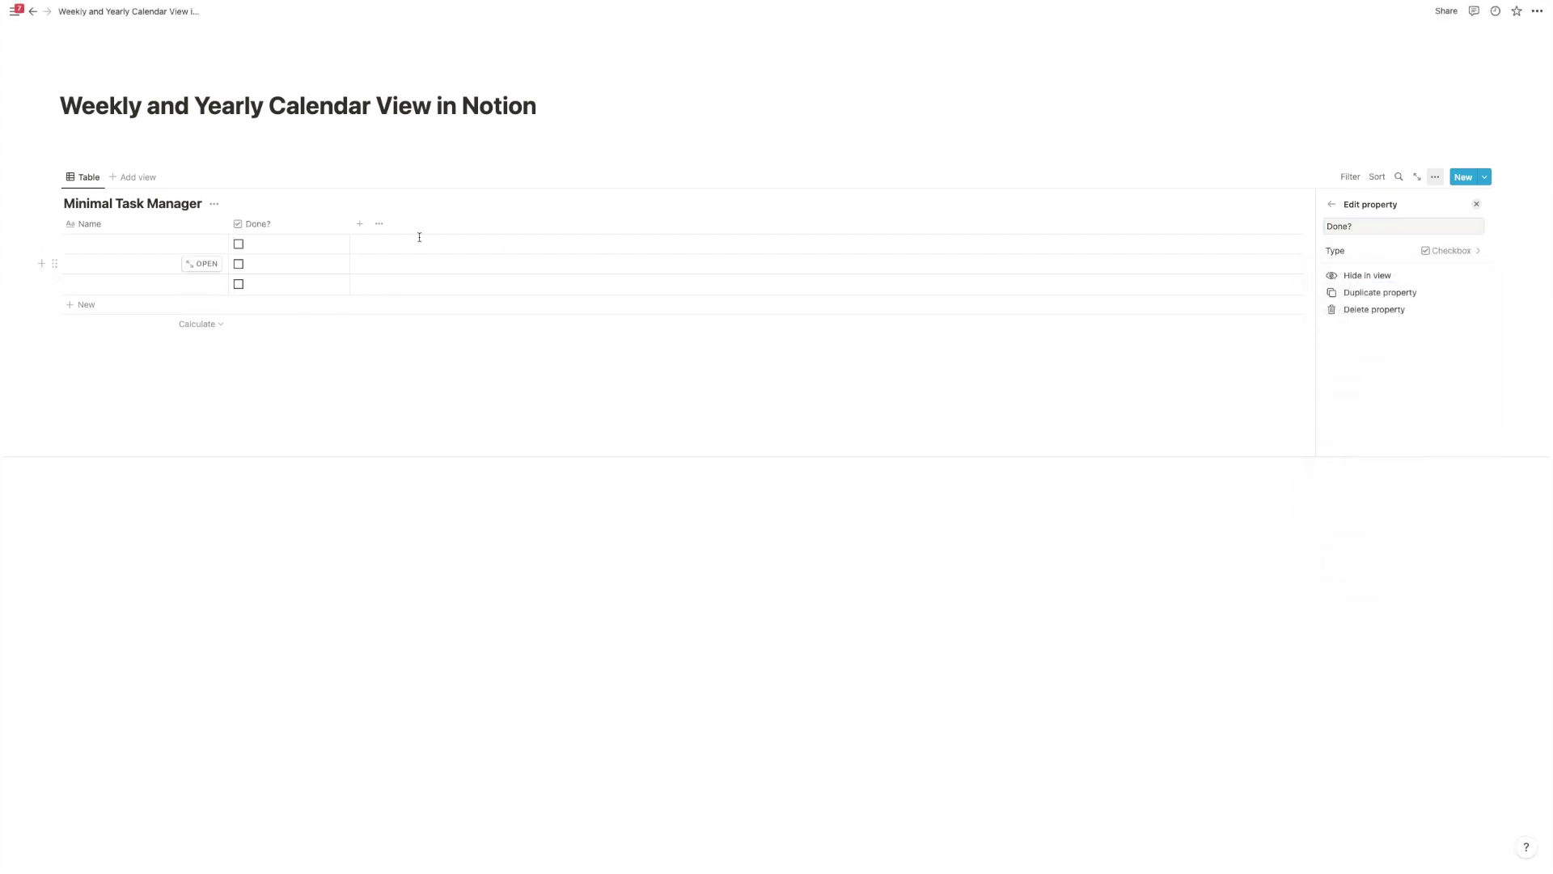
{"action": "left_click", "coordinate": [386, 339]}
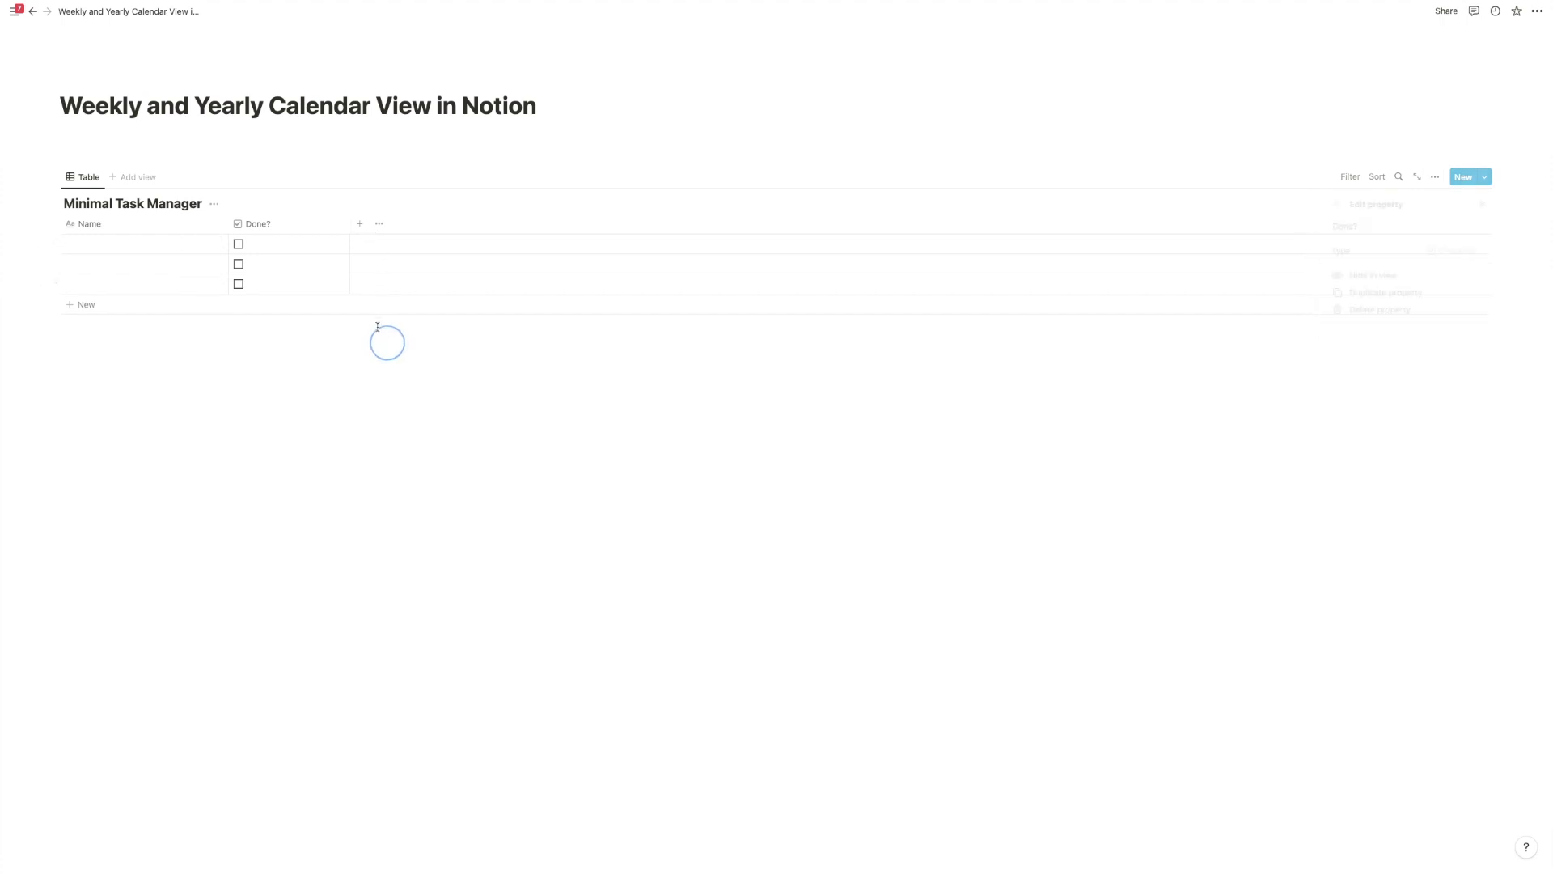
- Add a DO Date property of type Date to the table
{"action": "left_click", "coordinate": [360, 224]}
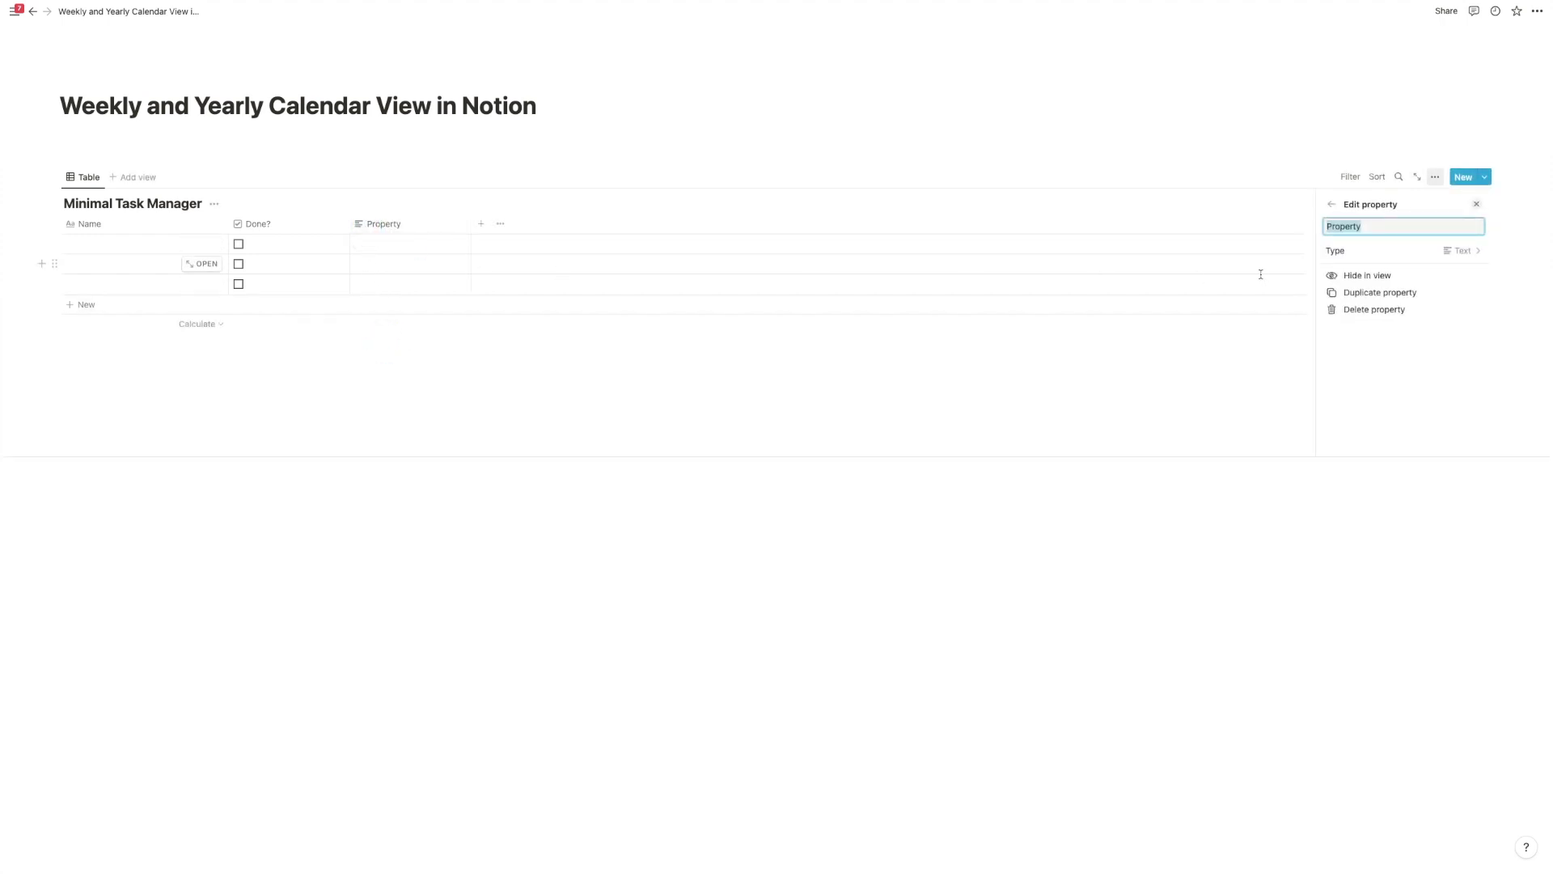
{"action": "type", "text": "DO Date"}
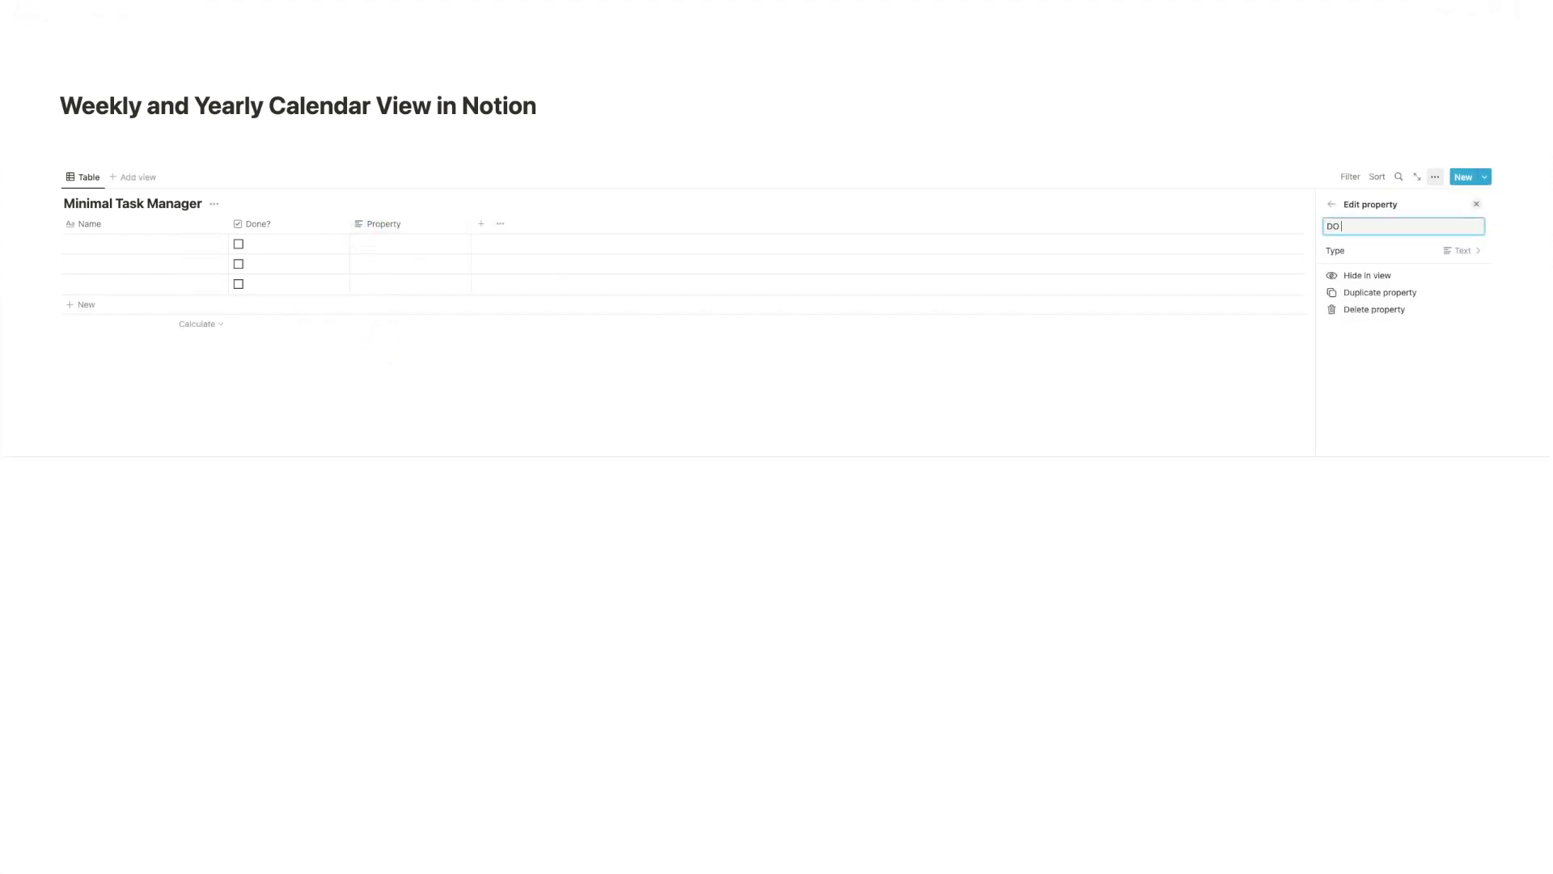
{"action": "left_click", "coordinate": [1421, 253]}
{"action": "left_click", "coordinate": [1367, 400]}
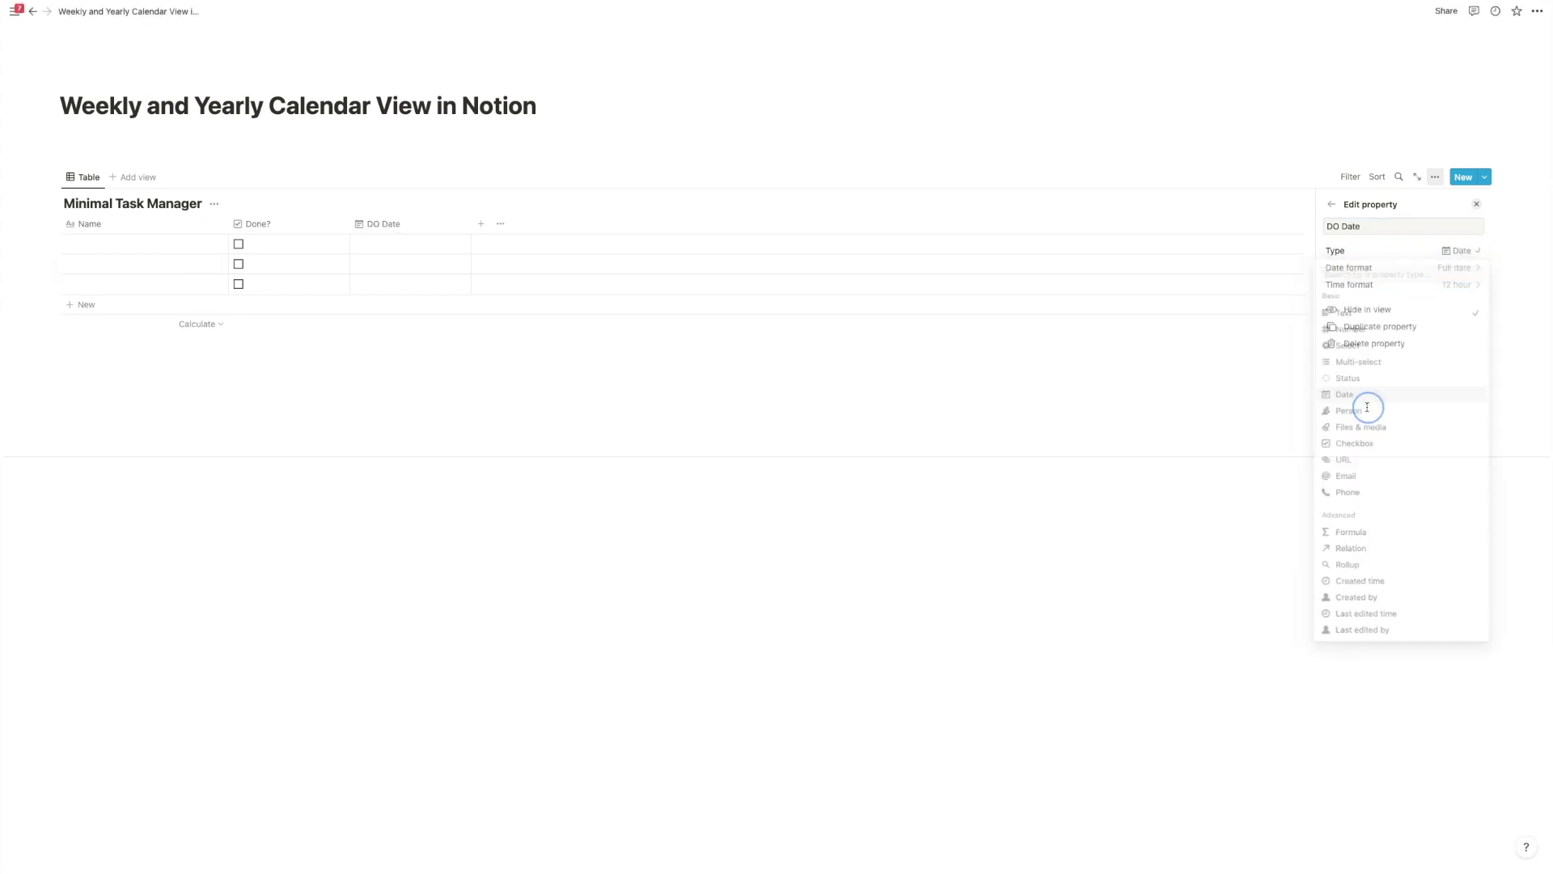
{"action": "left_click", "coordinate": [599, 410]}
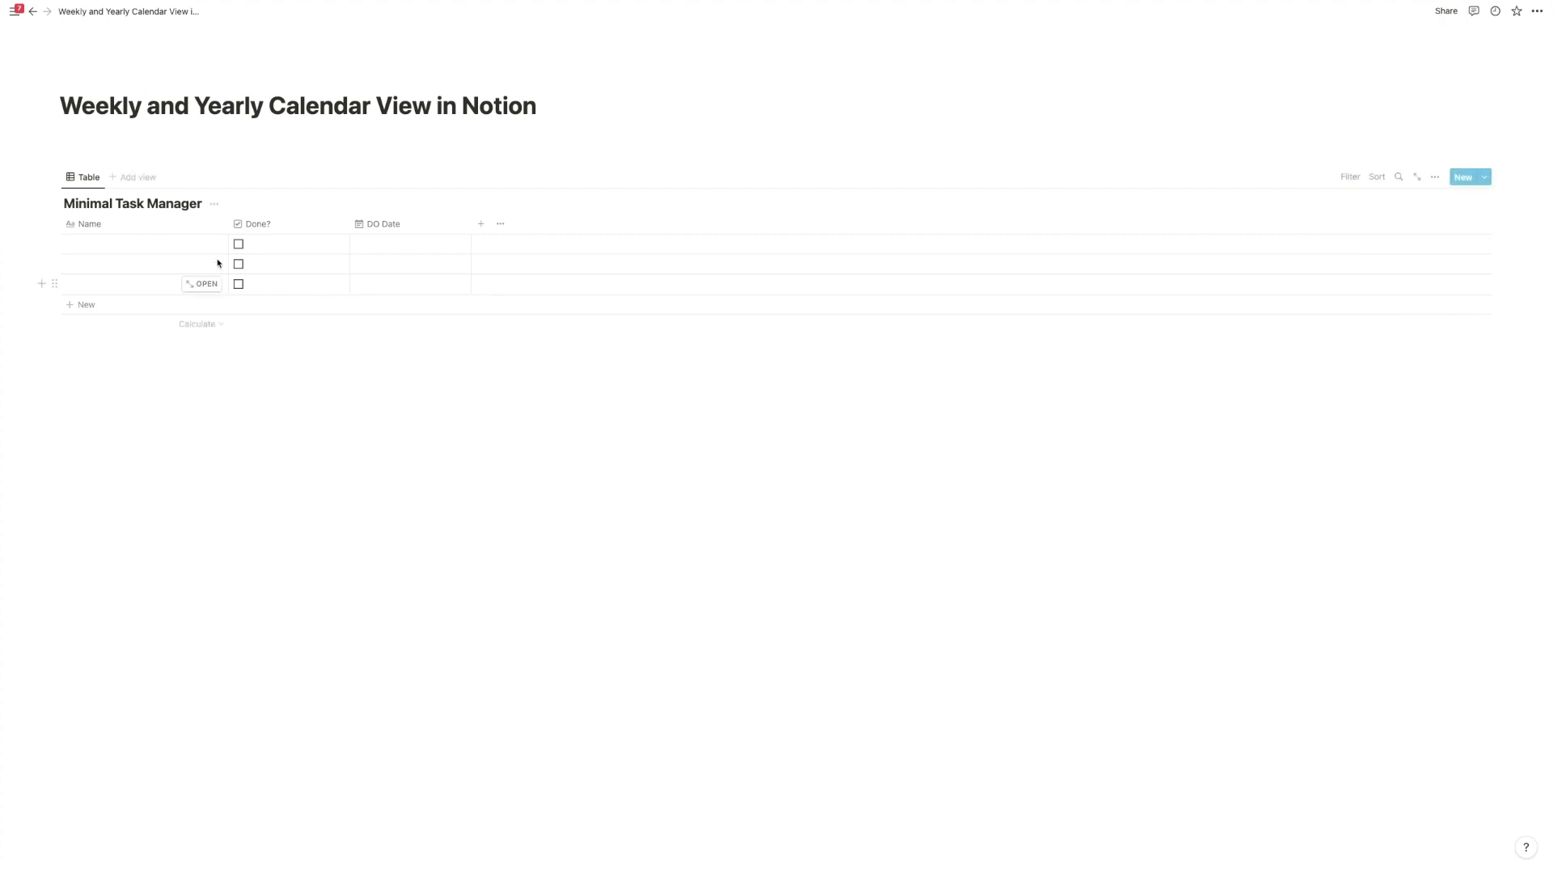
- Narrow the Name and Done? columns and name the rows Sample Task A, B and C
{"action": "left_click_drag", "start_coordinate": [226, 228], "coordinate": [170, 230]}
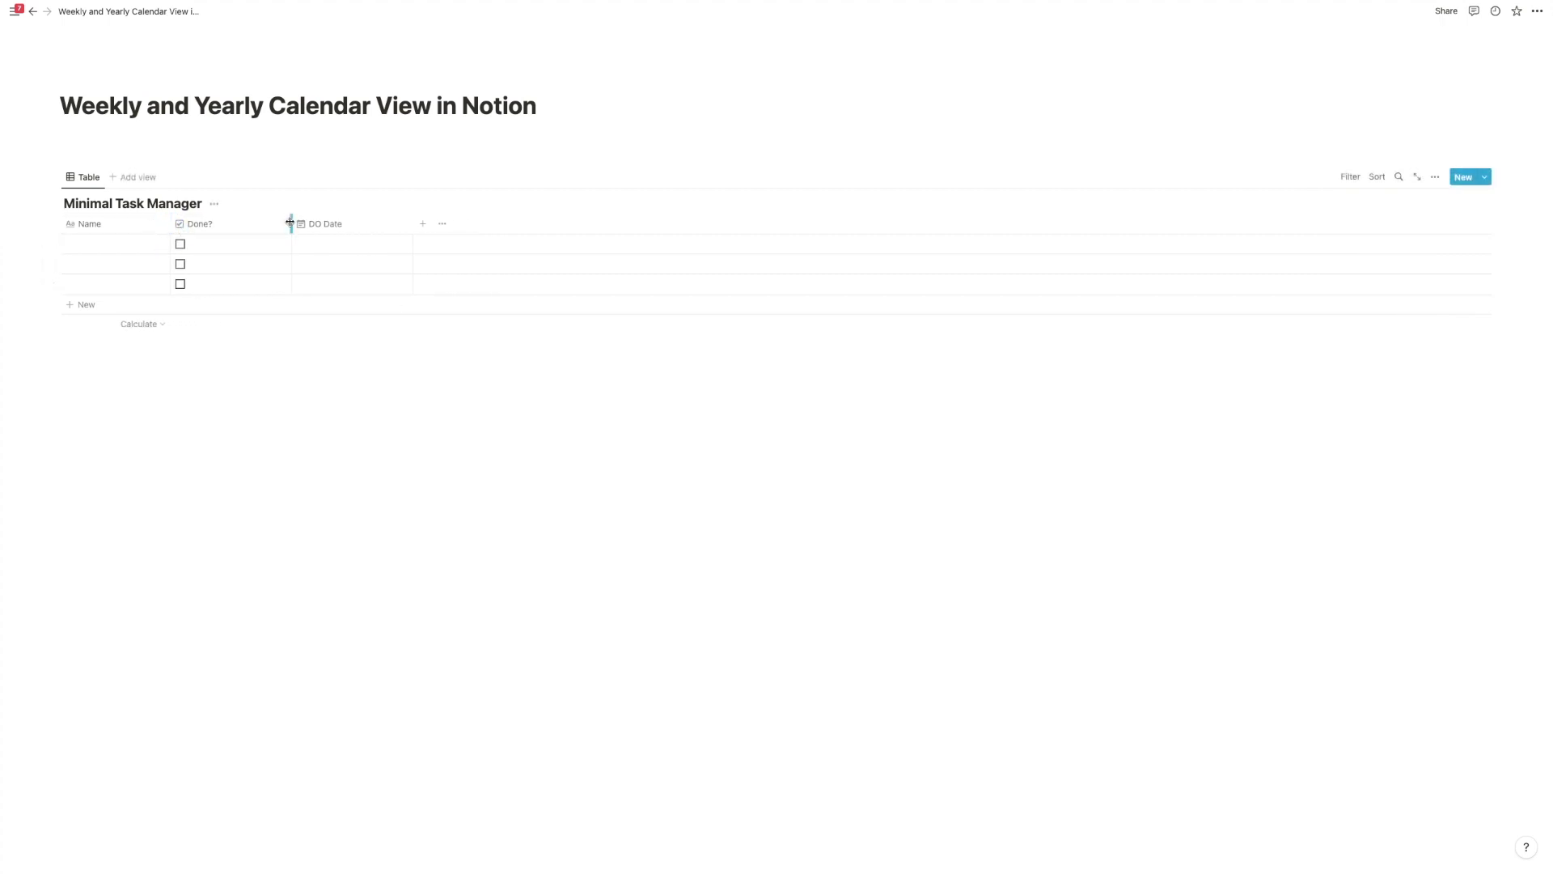
{"action": "left_click_drag", "start_coordinate": [292, 224], "coordinate": [189, 229]}
{"action": "left_click", "coordinate": [121, 246]}
{"action": "type", "text": "Sample Task A"}
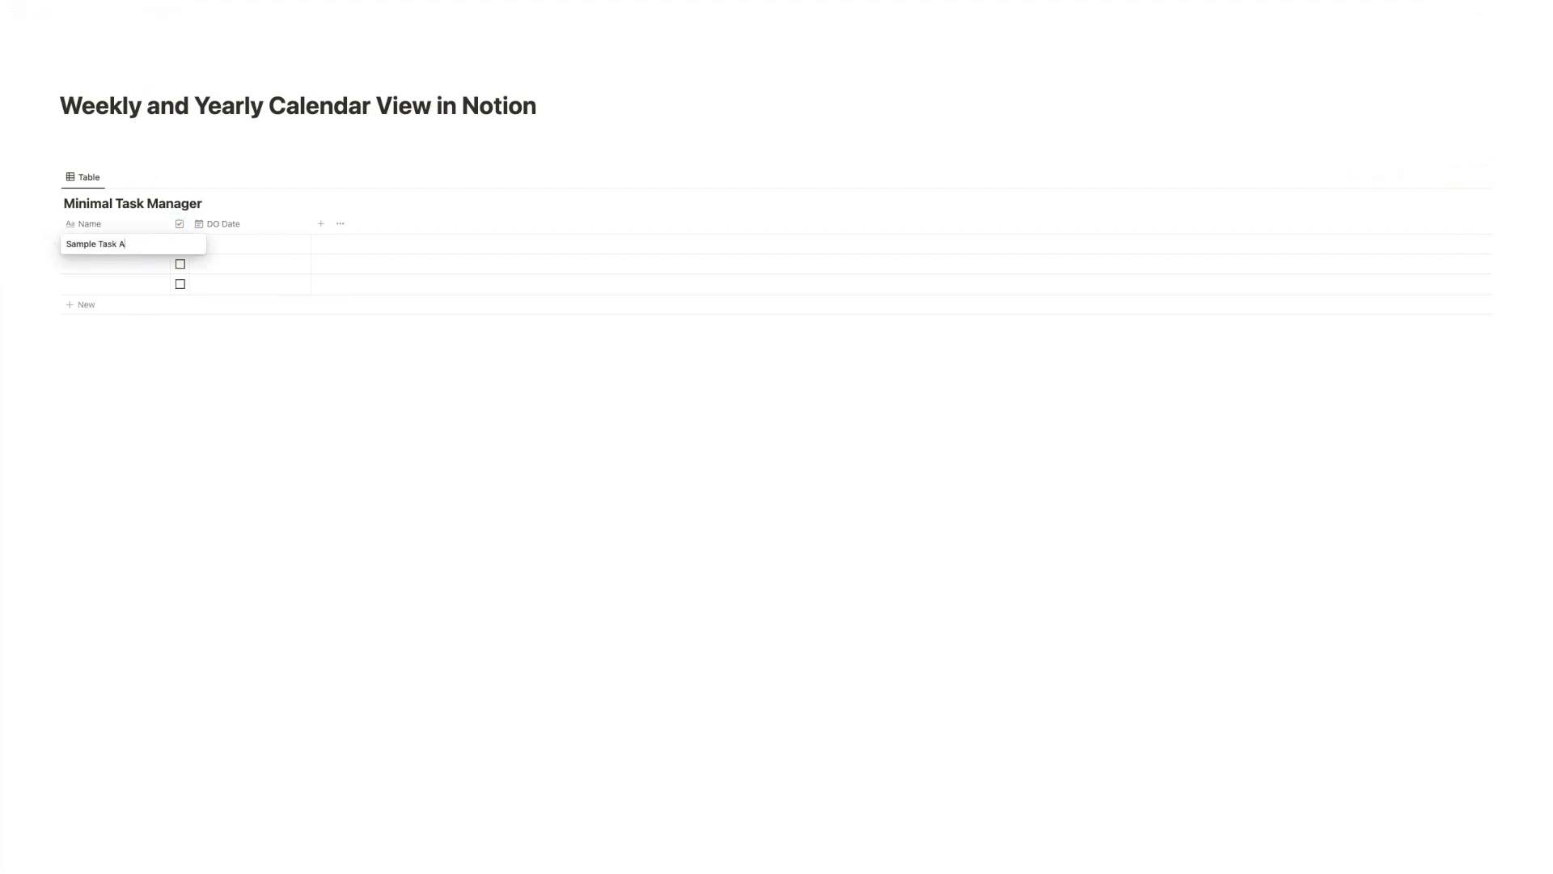
{"action": "key", "text": "Return"}
{"action": "type", "text": "Samp"}
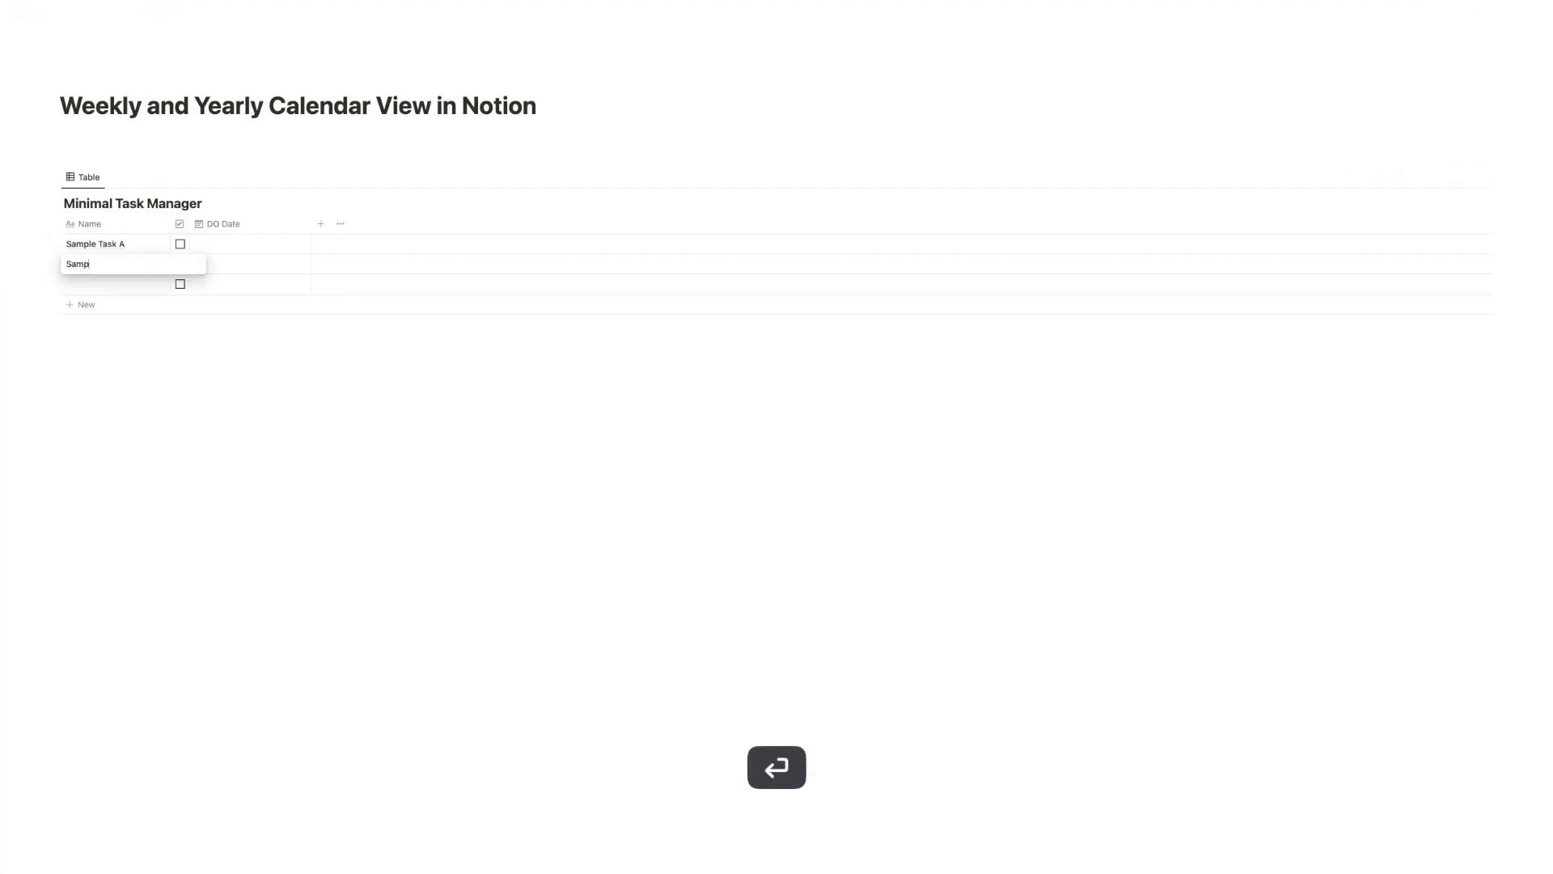
{"action": "type", "text": "le Task B"}
{"action": "key", "text": "Return"}
{"action": "type", "text": "S"}
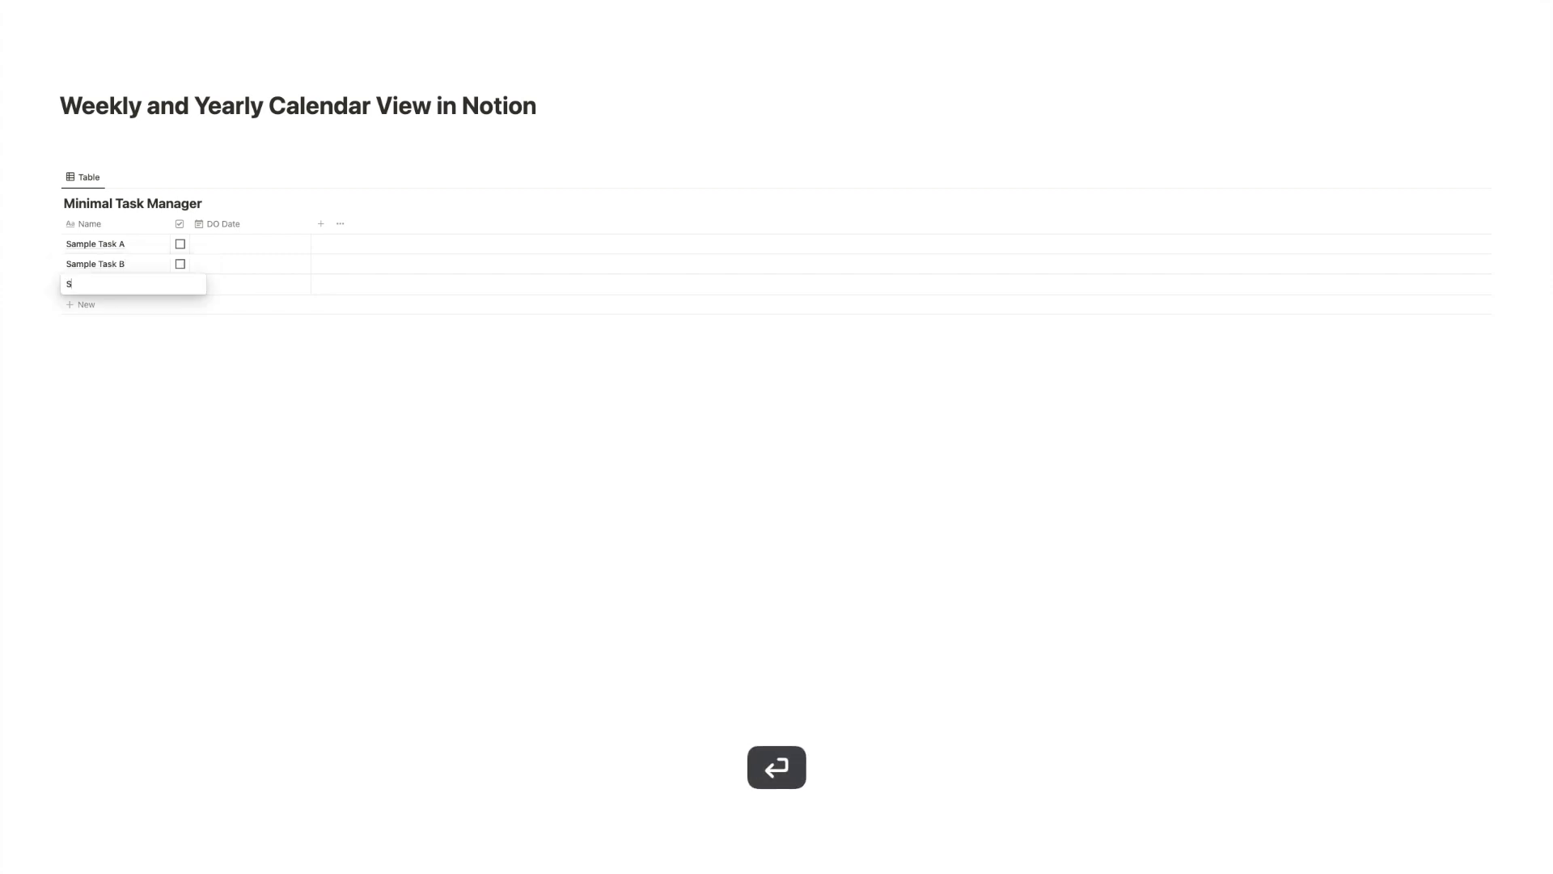
{"action": "type", "text": "ample Task C"}
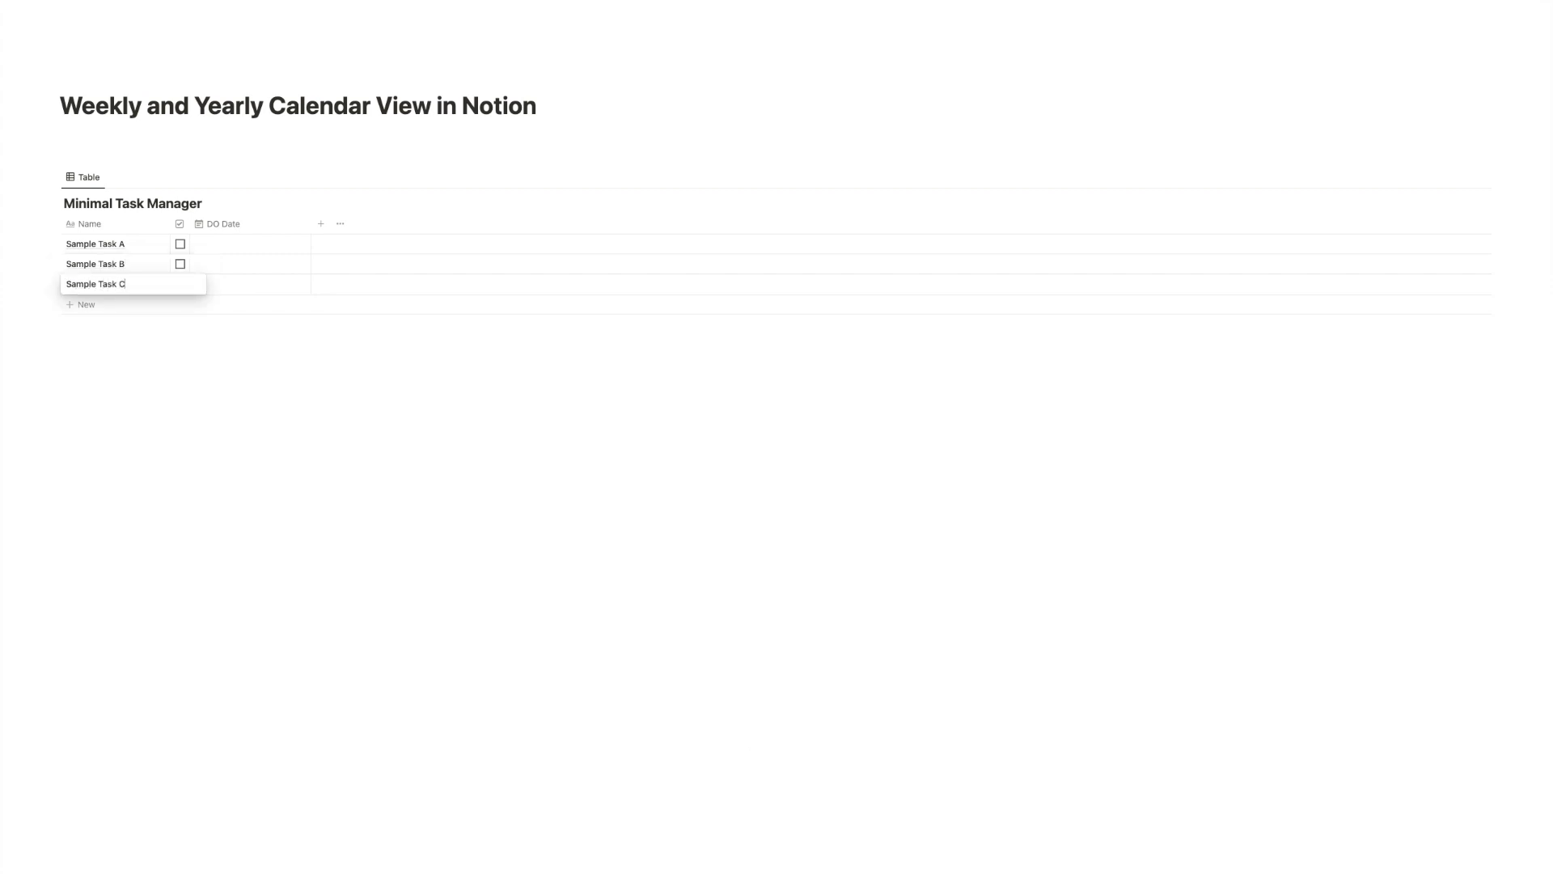
{"action": "key", "text": "Return"}
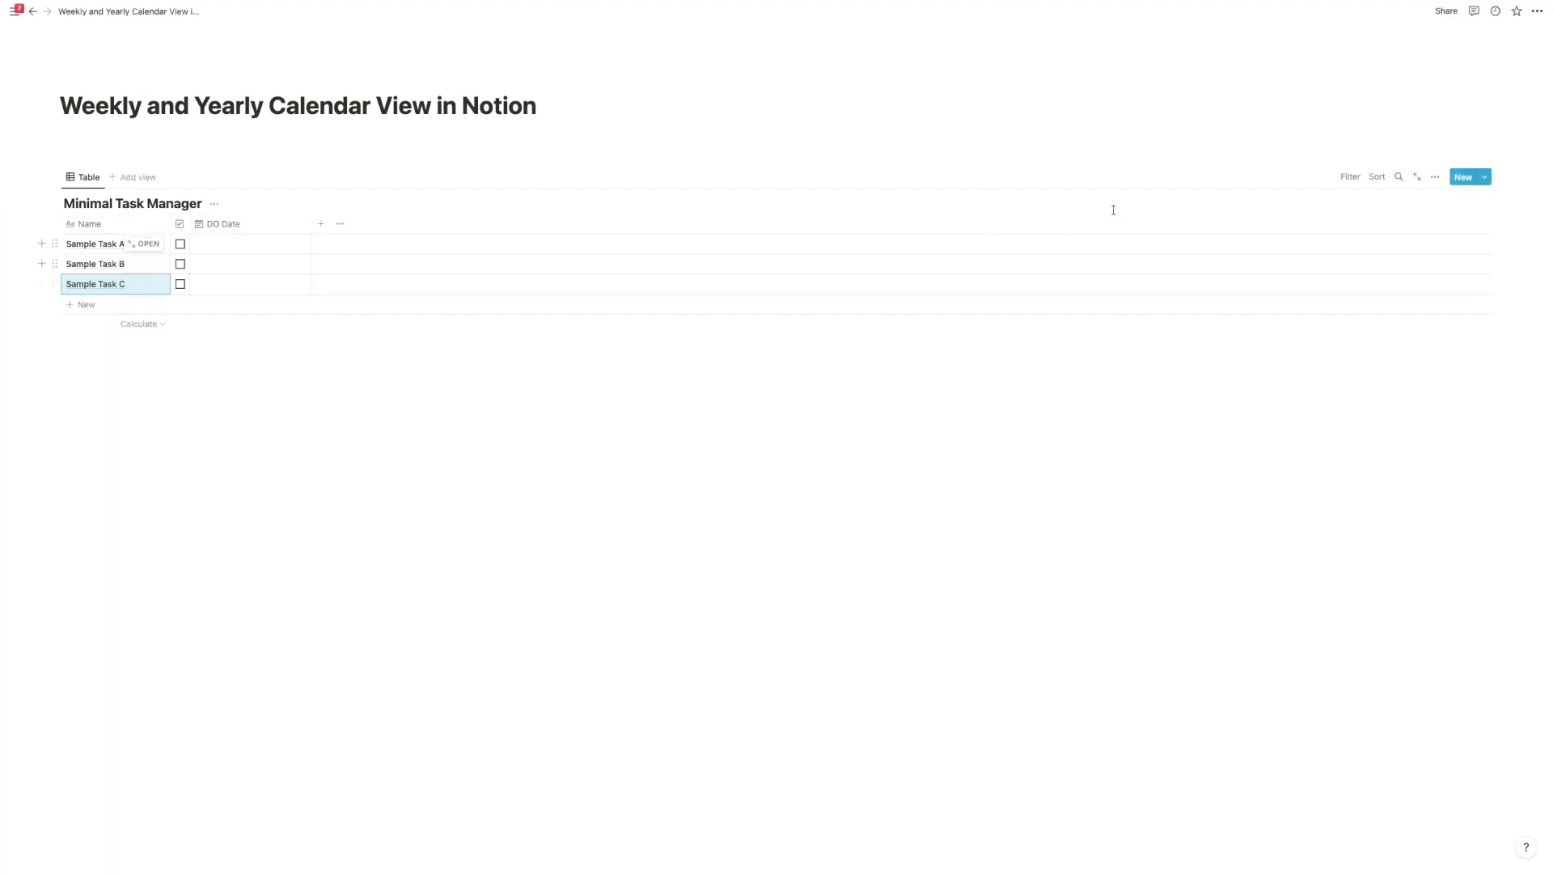
- Add a Calendar view by DO Date, preview August 2022, then return to the Table view
{"action": "left_click", "coordinate": [135, 184]}
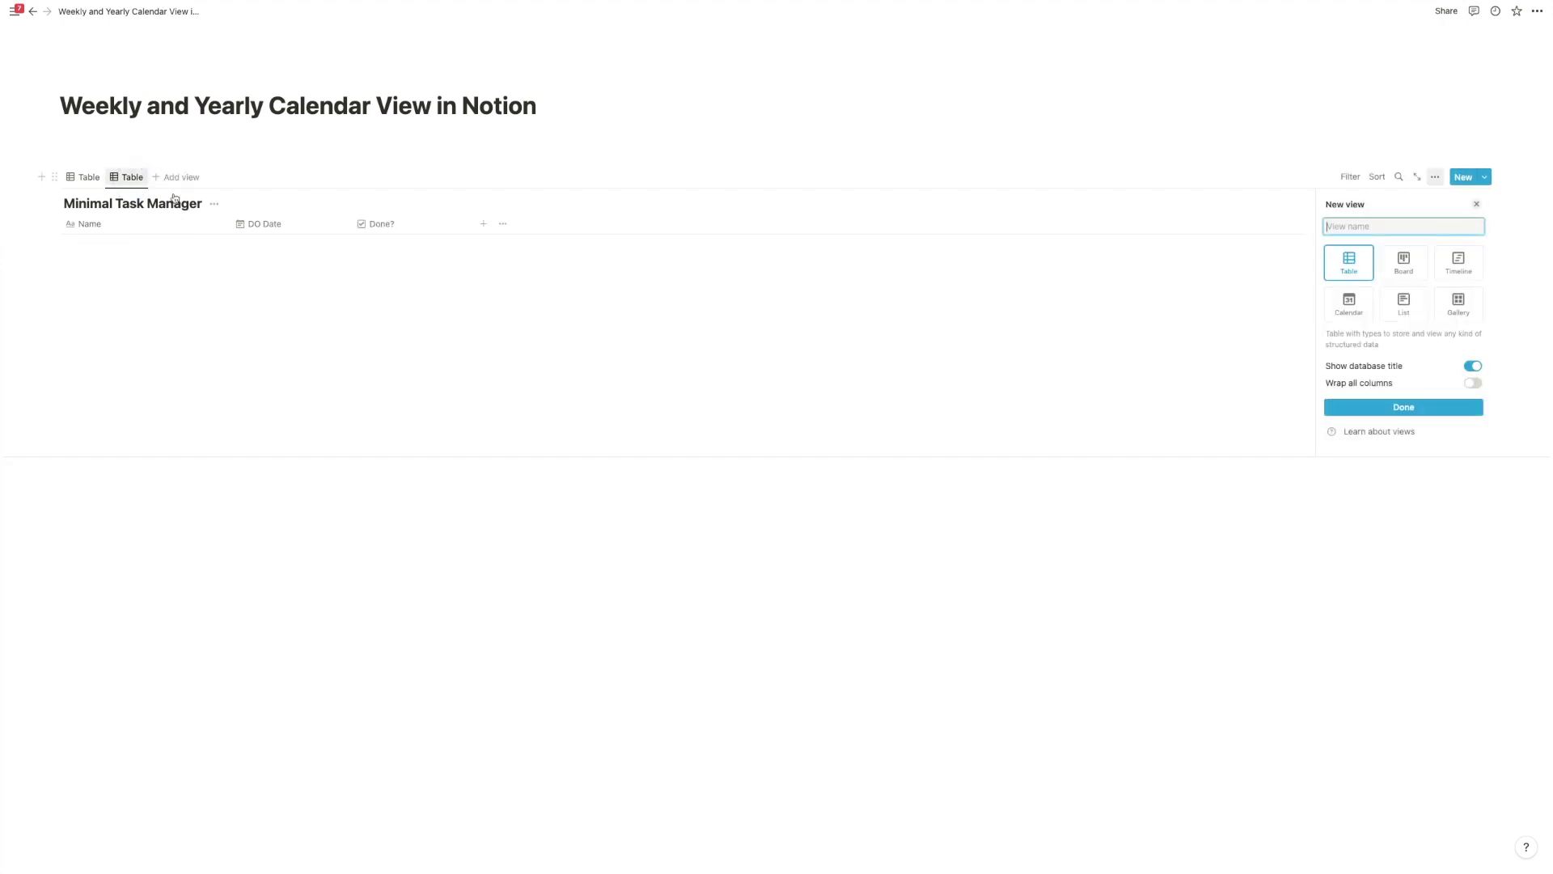
{"action": "left_click", "coordinate": [1351, 305]}
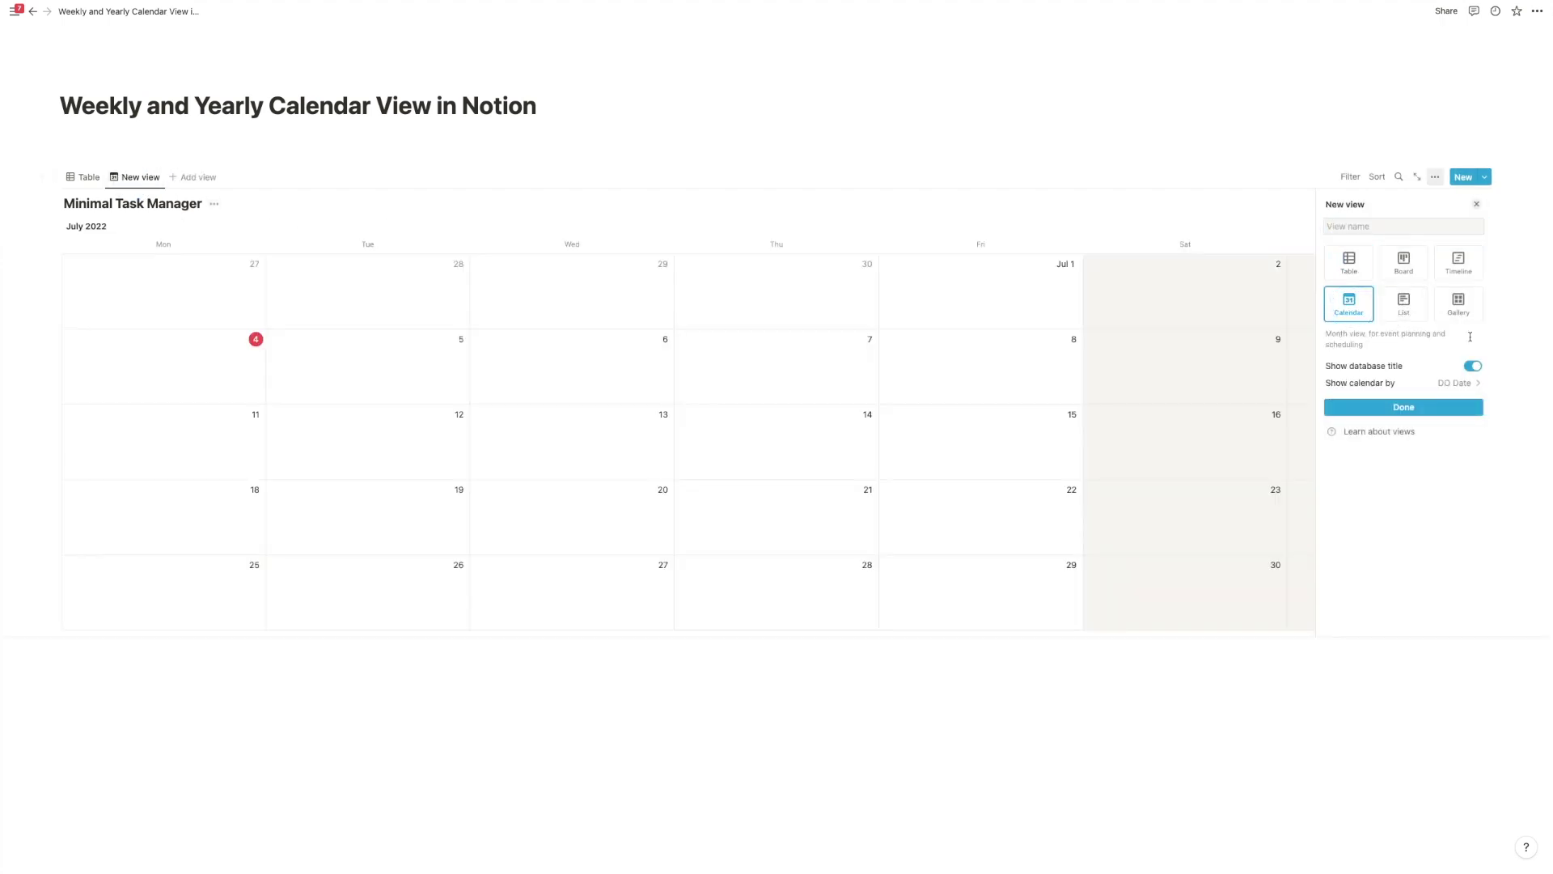
{"action": "left_click", "coordinate": [1447, 406]}
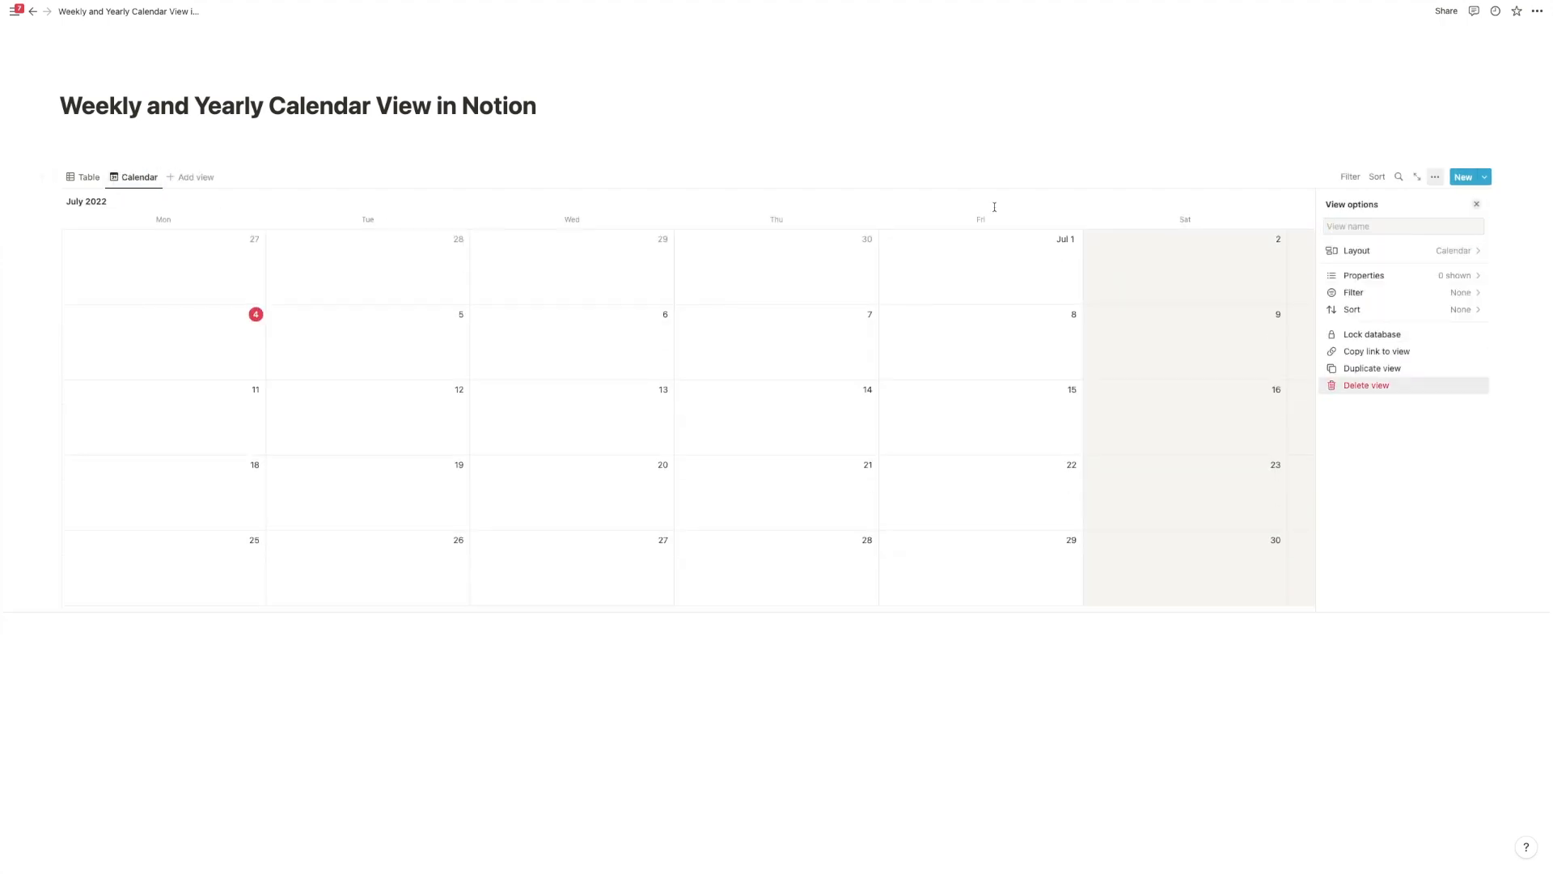
{"action": "left_click", "coordinate": [957, 167]}
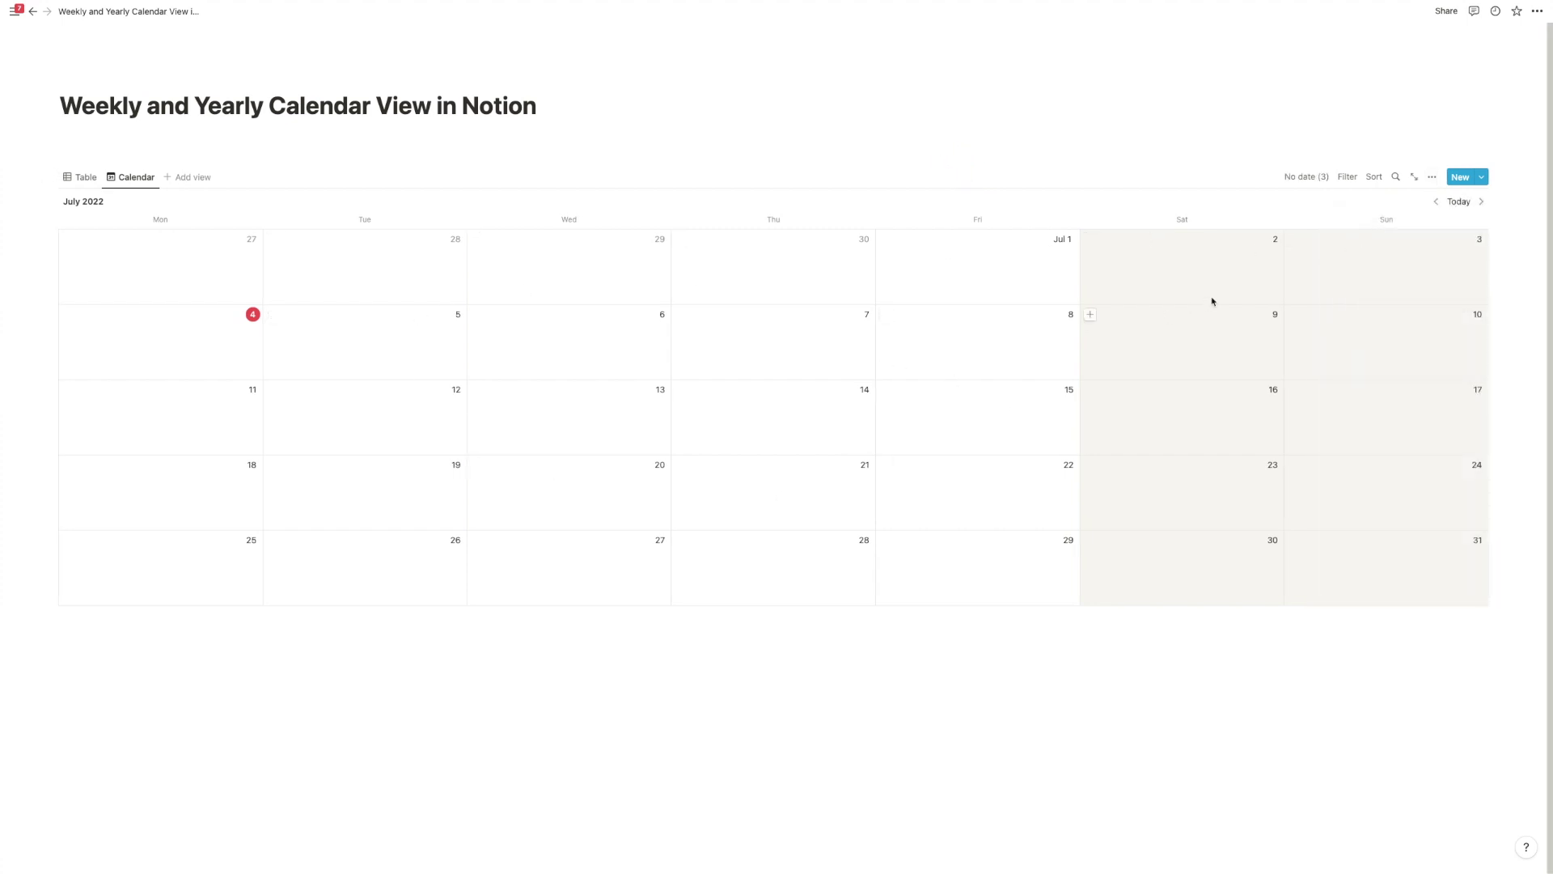
{"action": "left_click", "coordinate": [1481, 202]}
{"action": "left_click", "coordinate": [1457, 201]}
{"action": "left_click", "coordinate": [84, 177]}
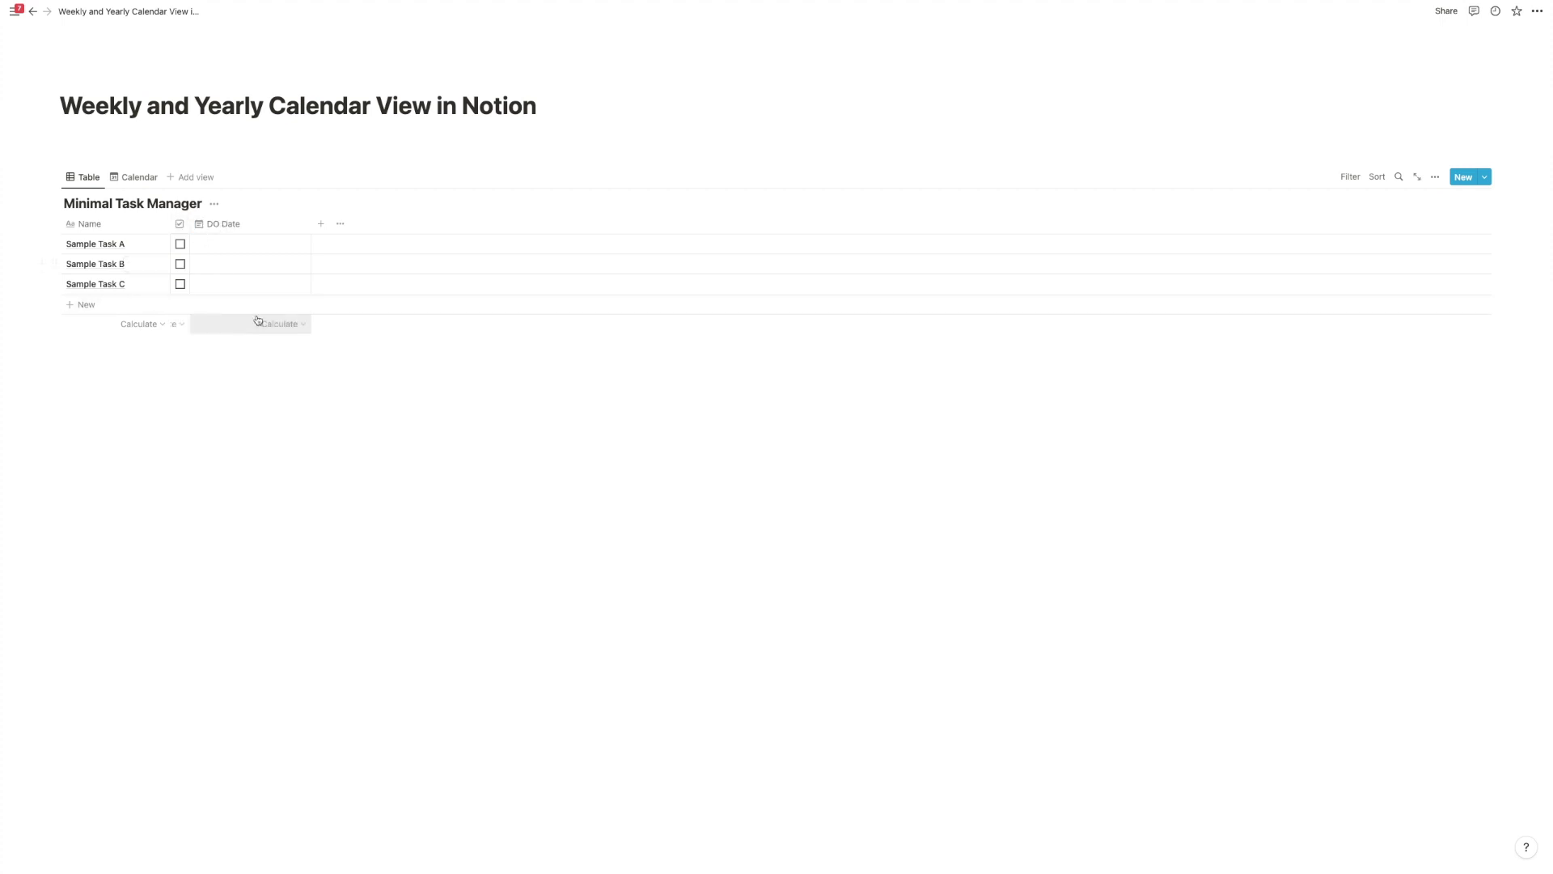
- Narrow the DO Date column and add empty lines above the table
{"action": "left_click", "coordinate": [309, 223]}
{"action": "left_click_drag", "start_coordinate": [309, 222], "coordinate": [260, 234]}
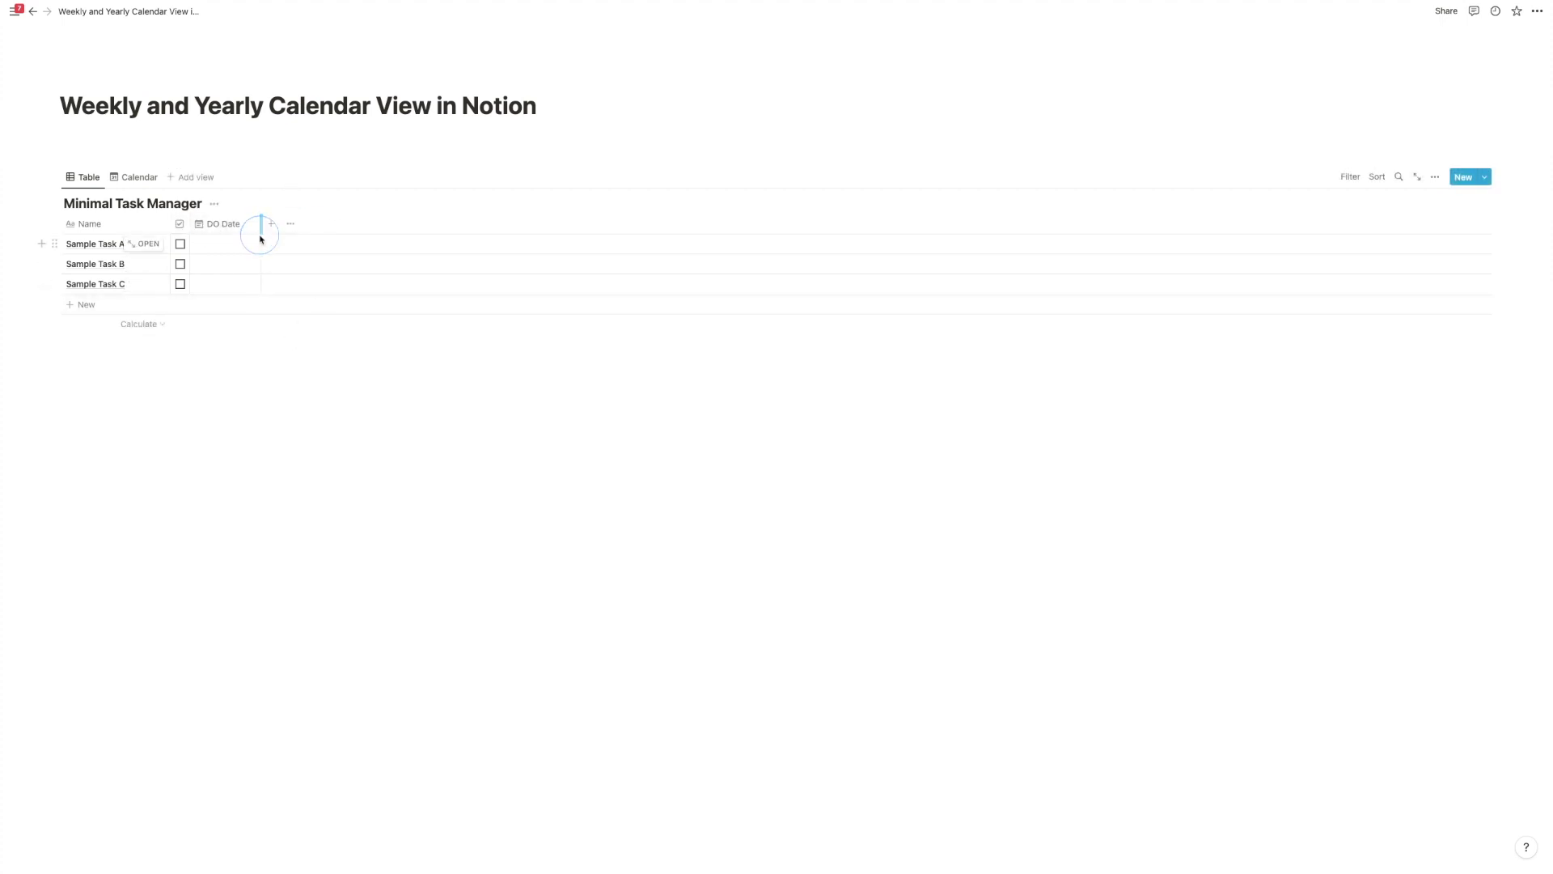
{"action": "left_click", "coordinate": [277, 434]}
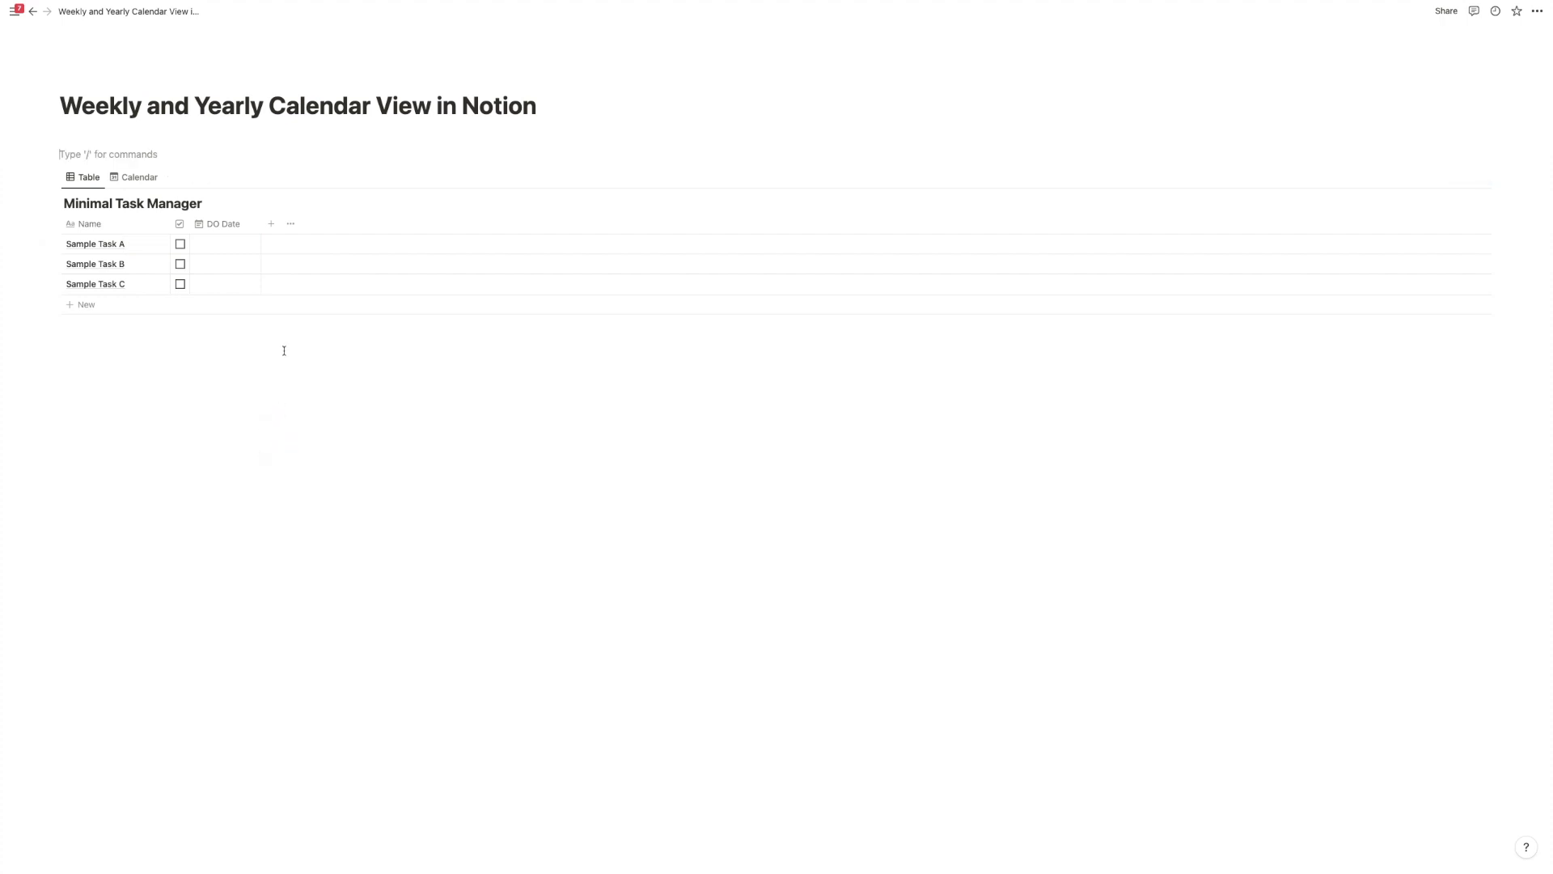
{"action": "left_click", "coordinate": [236, 143]}
{"action": "key", "text": "Return"}
{"action": "key", "text": "Return"}
{"action": "left_click", "coordinate": [226, 152]}
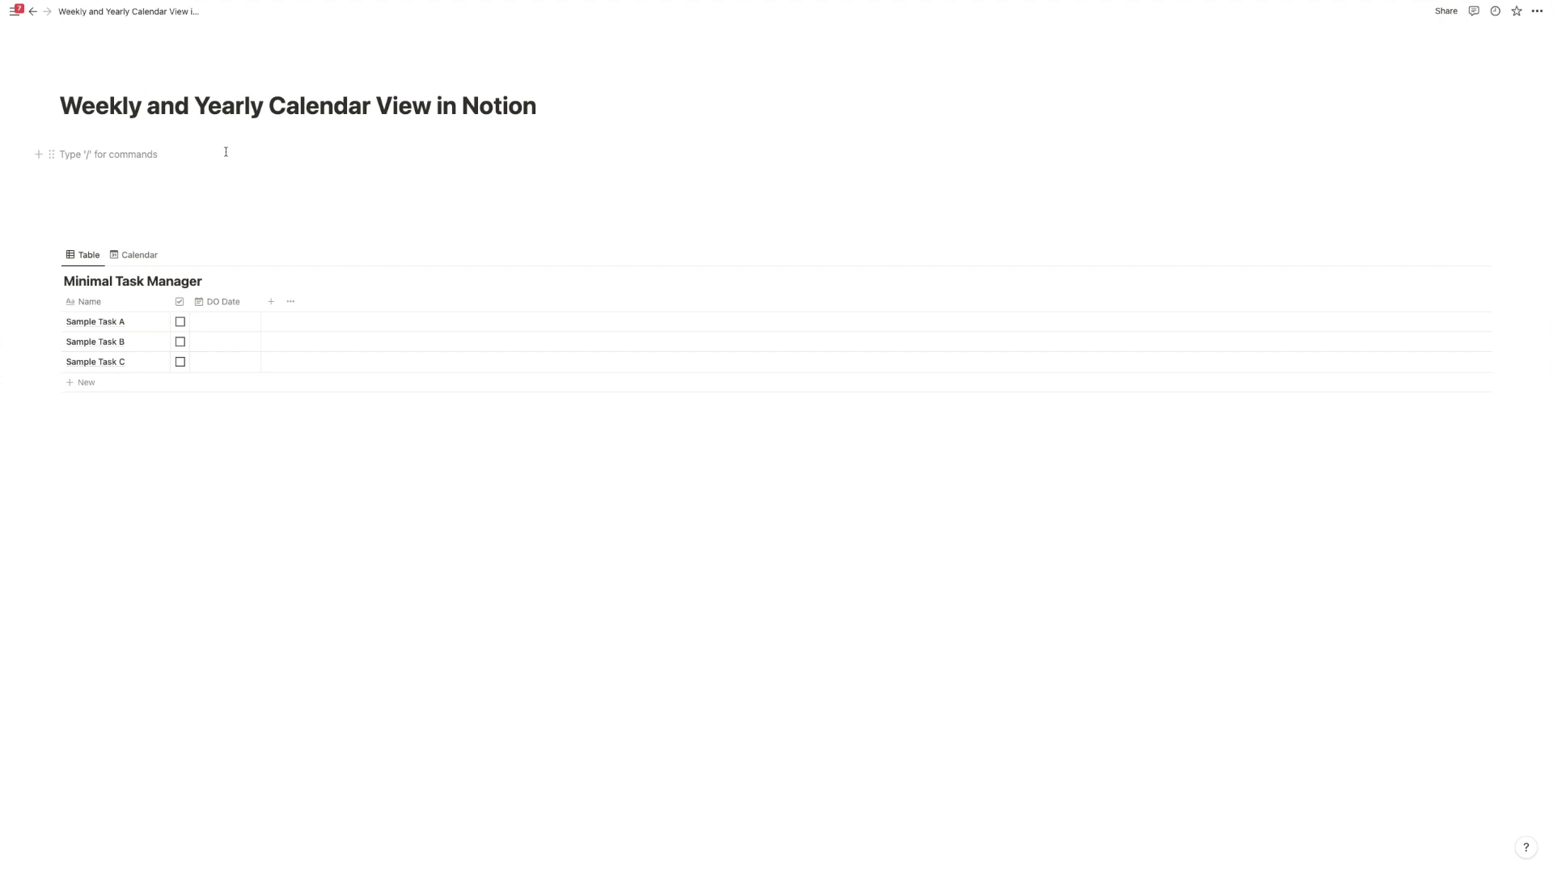
- Type Monday through Saturday on separate lines above the table
{"action": "type", "text": "Monday"}
{"action": "key", "text": "Return"}
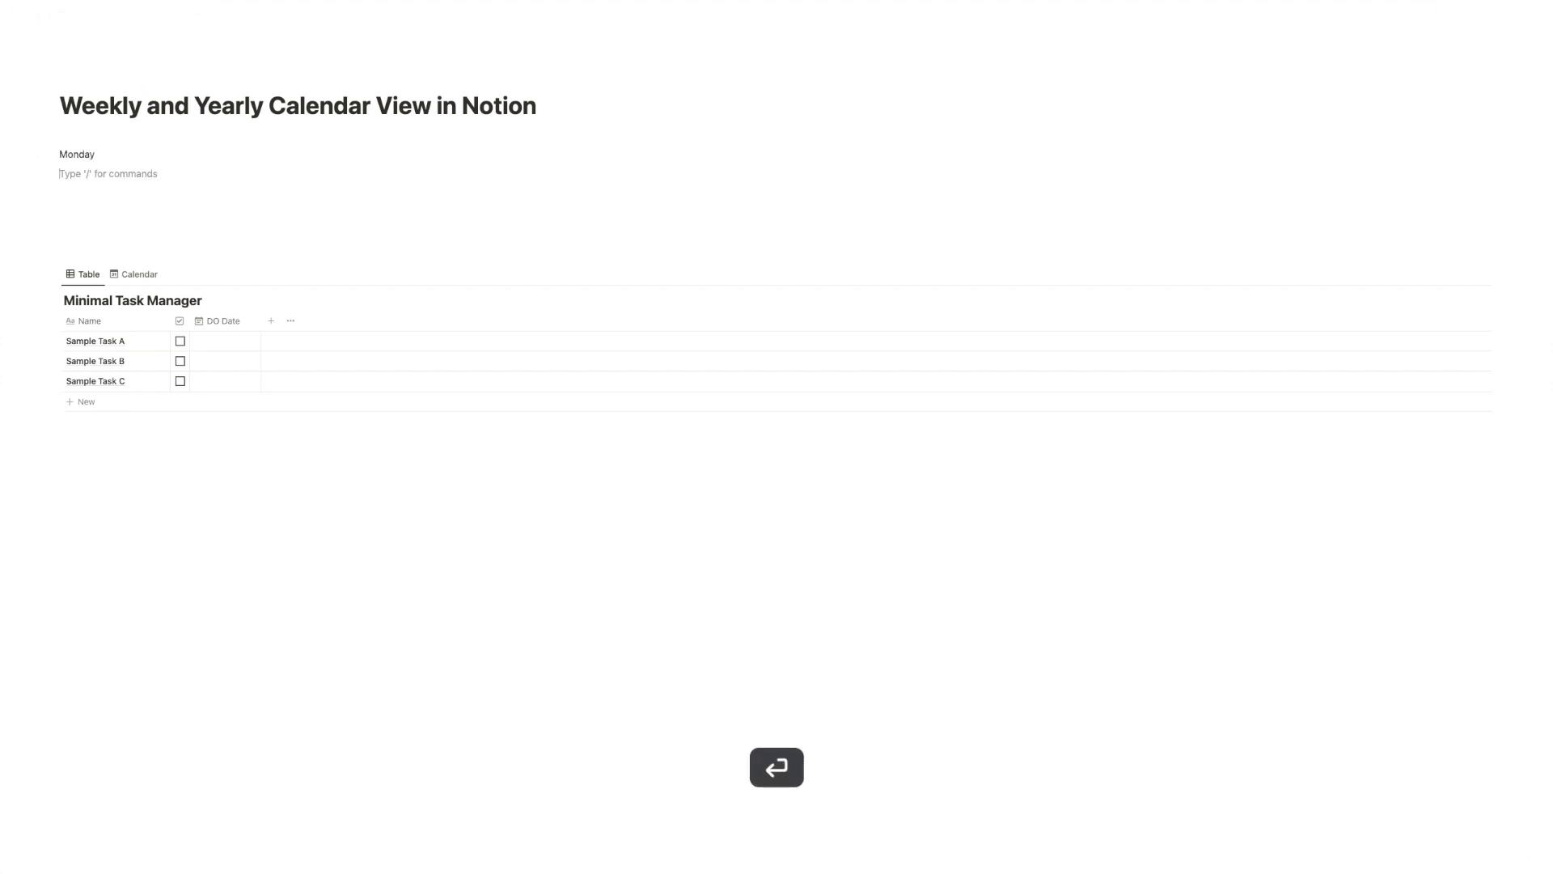
{"action": "type", "text": "Tuesday"}
{"action": "key", "text": "Return"}
{"action": "type", "text": "We"}
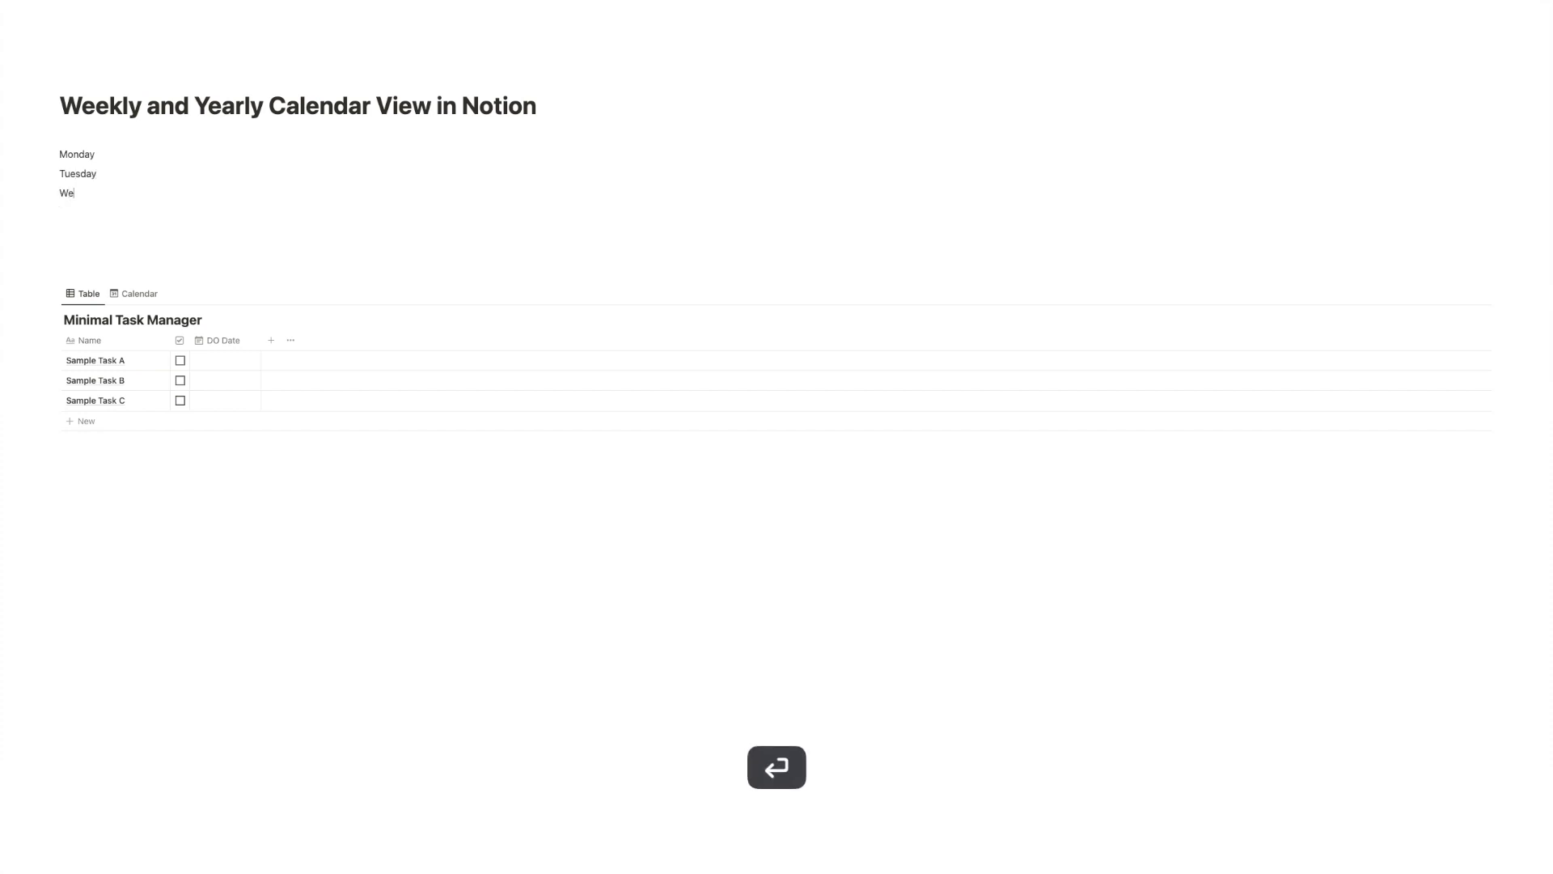
{"action": "type", "text": "dnesday"}
{"action": "key", "text": "Return"}
{"action": "type", "text": "Thurs"}
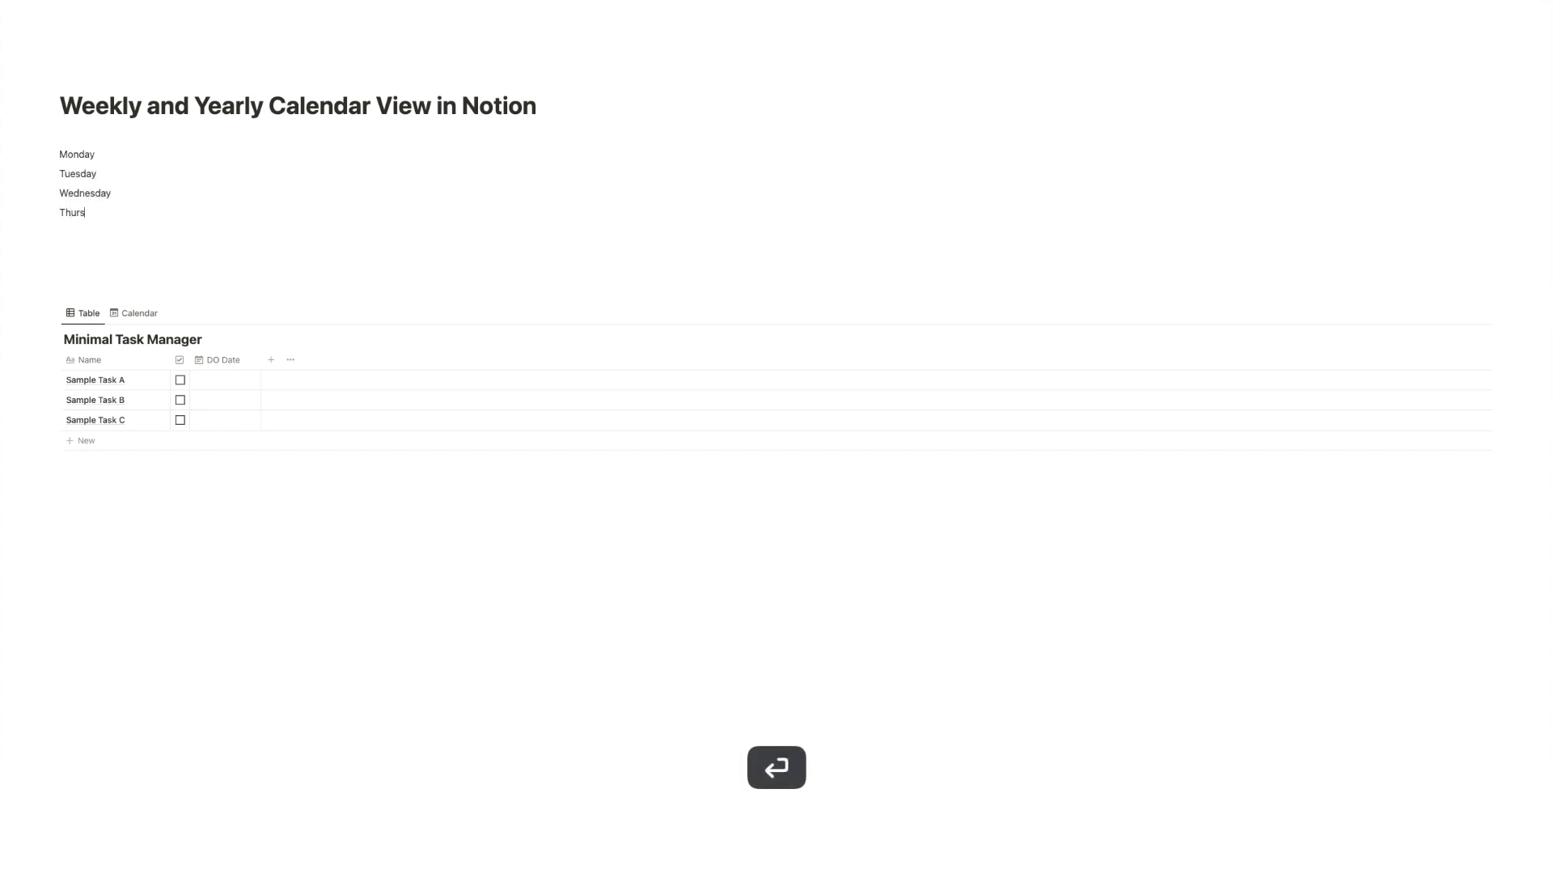
{"action": "type", "text": "day"}
{"action": "key", "text": "Return"}
{"action": "type", "text": "Friday"}
{"action": "key", "text": "Return"}
{"action": "type", "text": "Sat"}
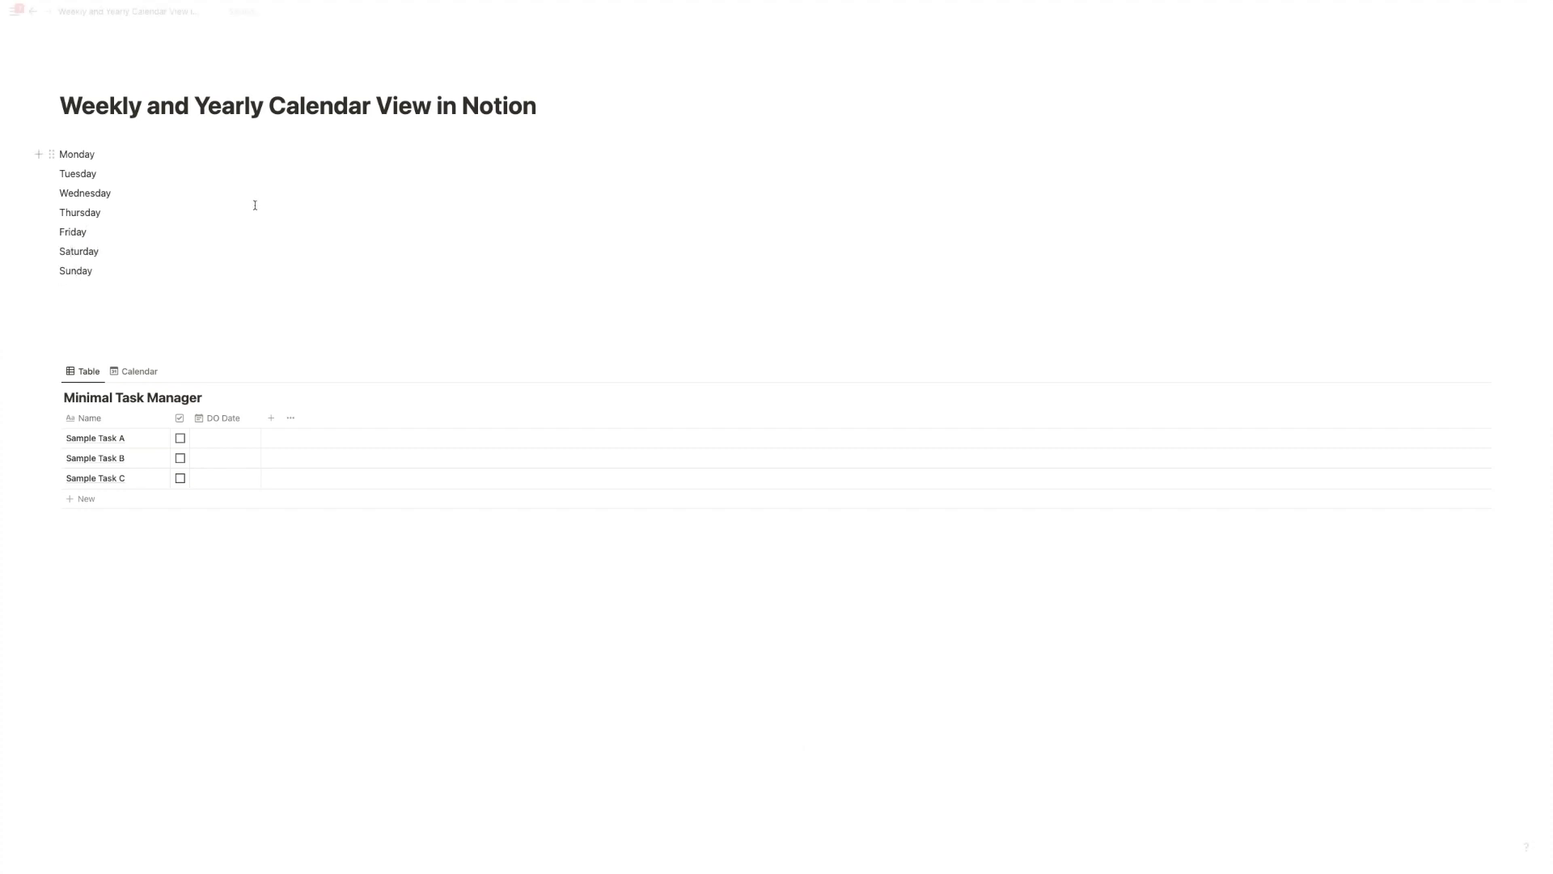
- Turn all seven weekday lines into small headings
{"action": "left_click_drag", "start_coordinate": [199, 316], "coordinate": [53, 153]}
{"action": "left_click", "coordinate": [52, 154]}
{"action": "mouse_move", "coordinate": [156, 129]}
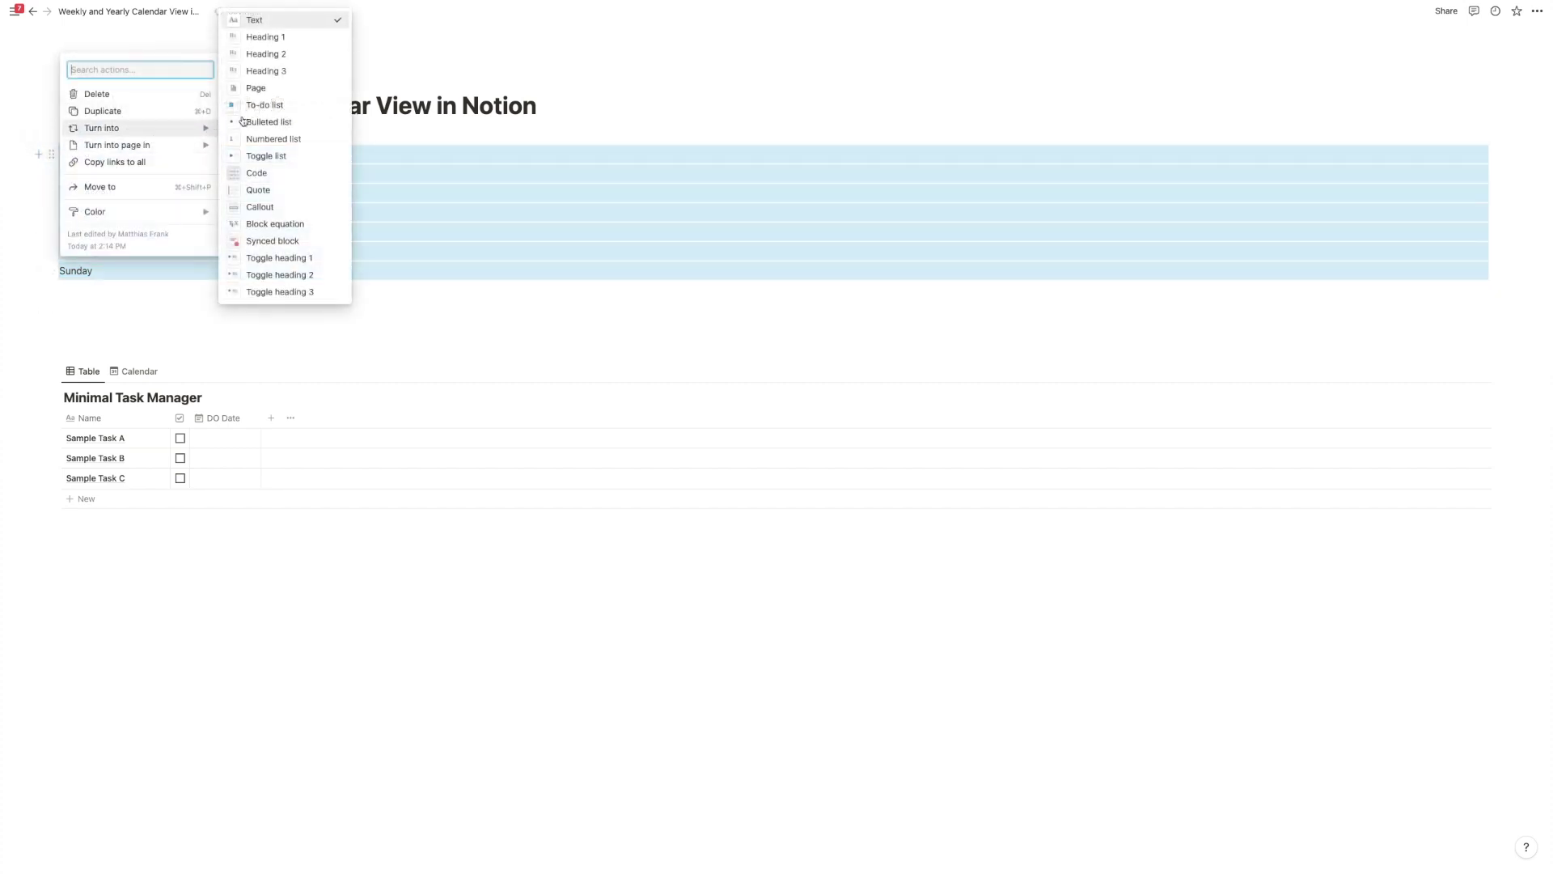
{"action": "left_click", "coordinate": [289, 77]}
{"action": "left_click", "coordinate": [239, 159]}
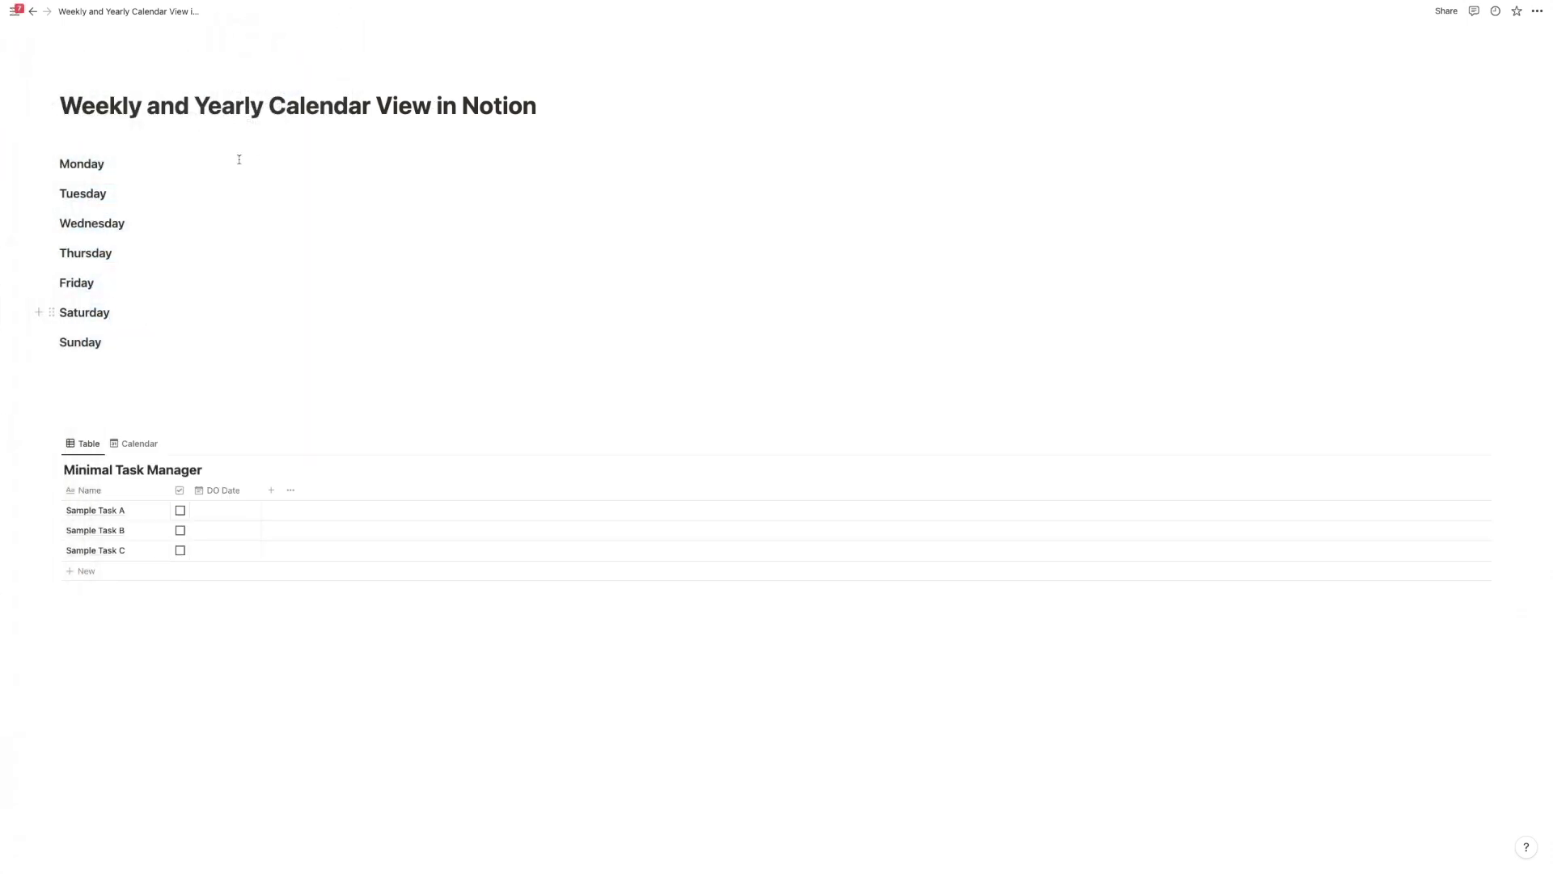
- Drag Tuesday, Wednesday, Friday and Saturday headings into columns beside Monday and Thursday
{"action": "left_click_drag", "start_coordinate": [52, 194], "coordinate": [1494, 166]}
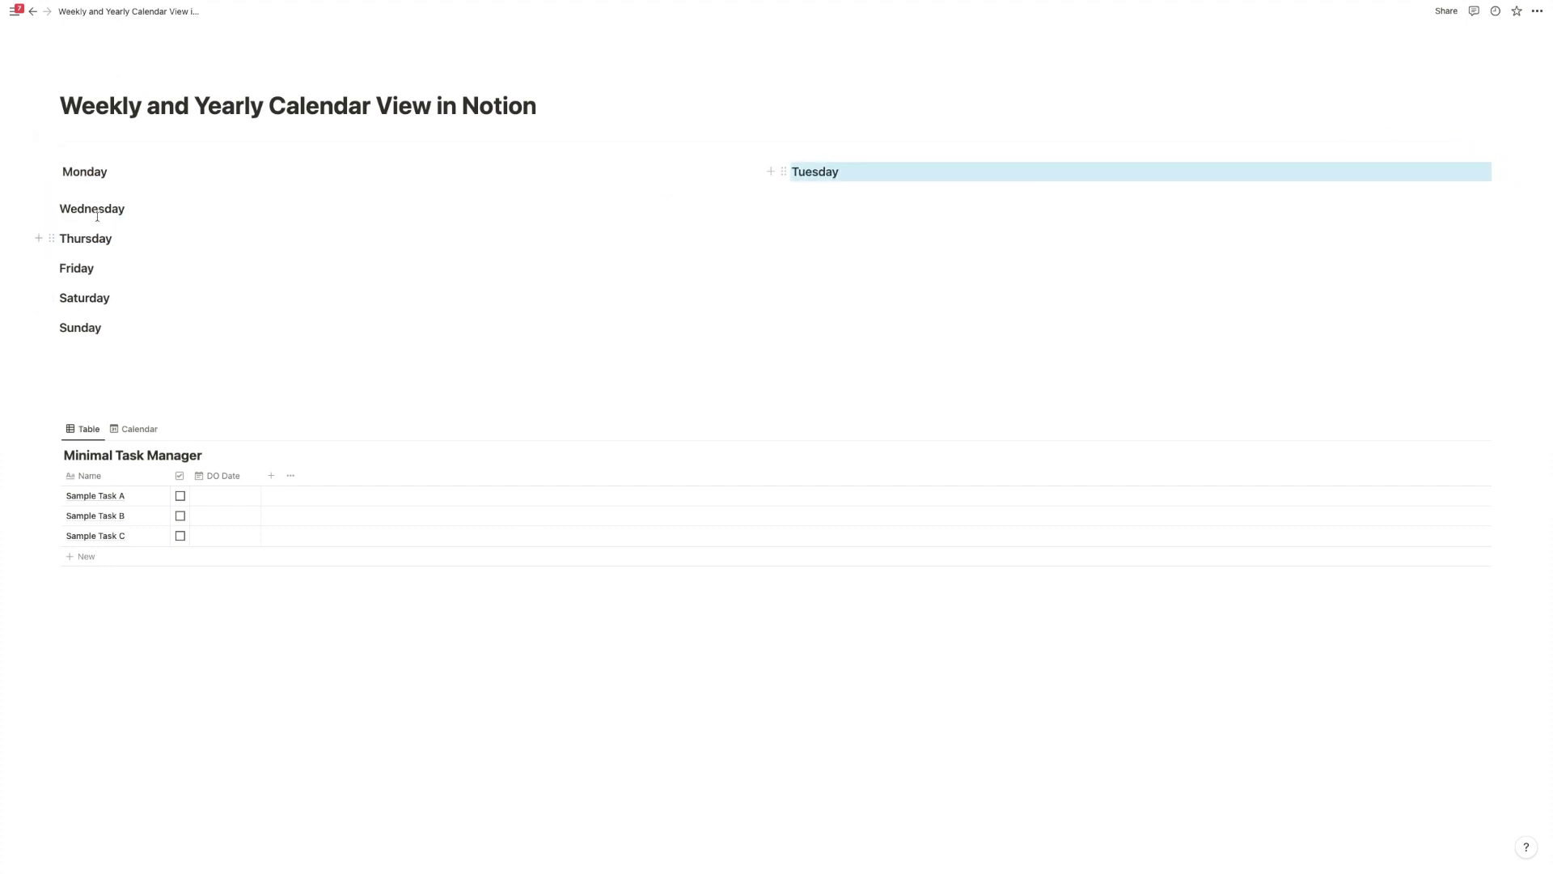
{"action": "left_click_drag", "start_coordinate": [51, 209], "coordinate": [1496, 180]}
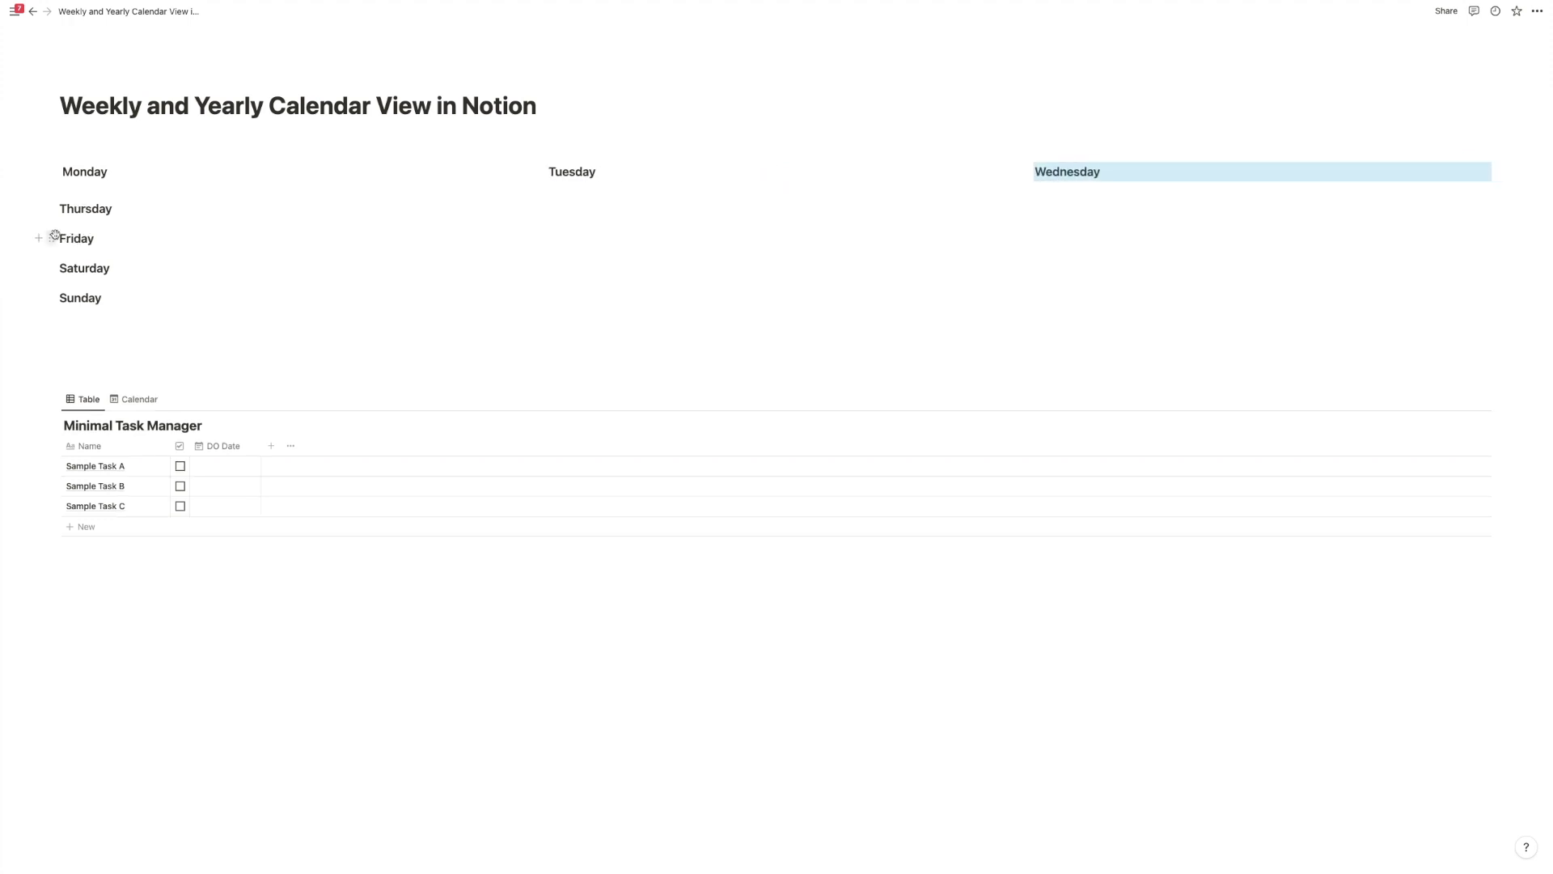
{"action": "left_click_drag", "start_coordinate": [53, 235], "coordinate": [1498, 208]}
{"action": "left_click_drag", "start_coordinate": [52, 253], "coordinate": [1496, 223]}
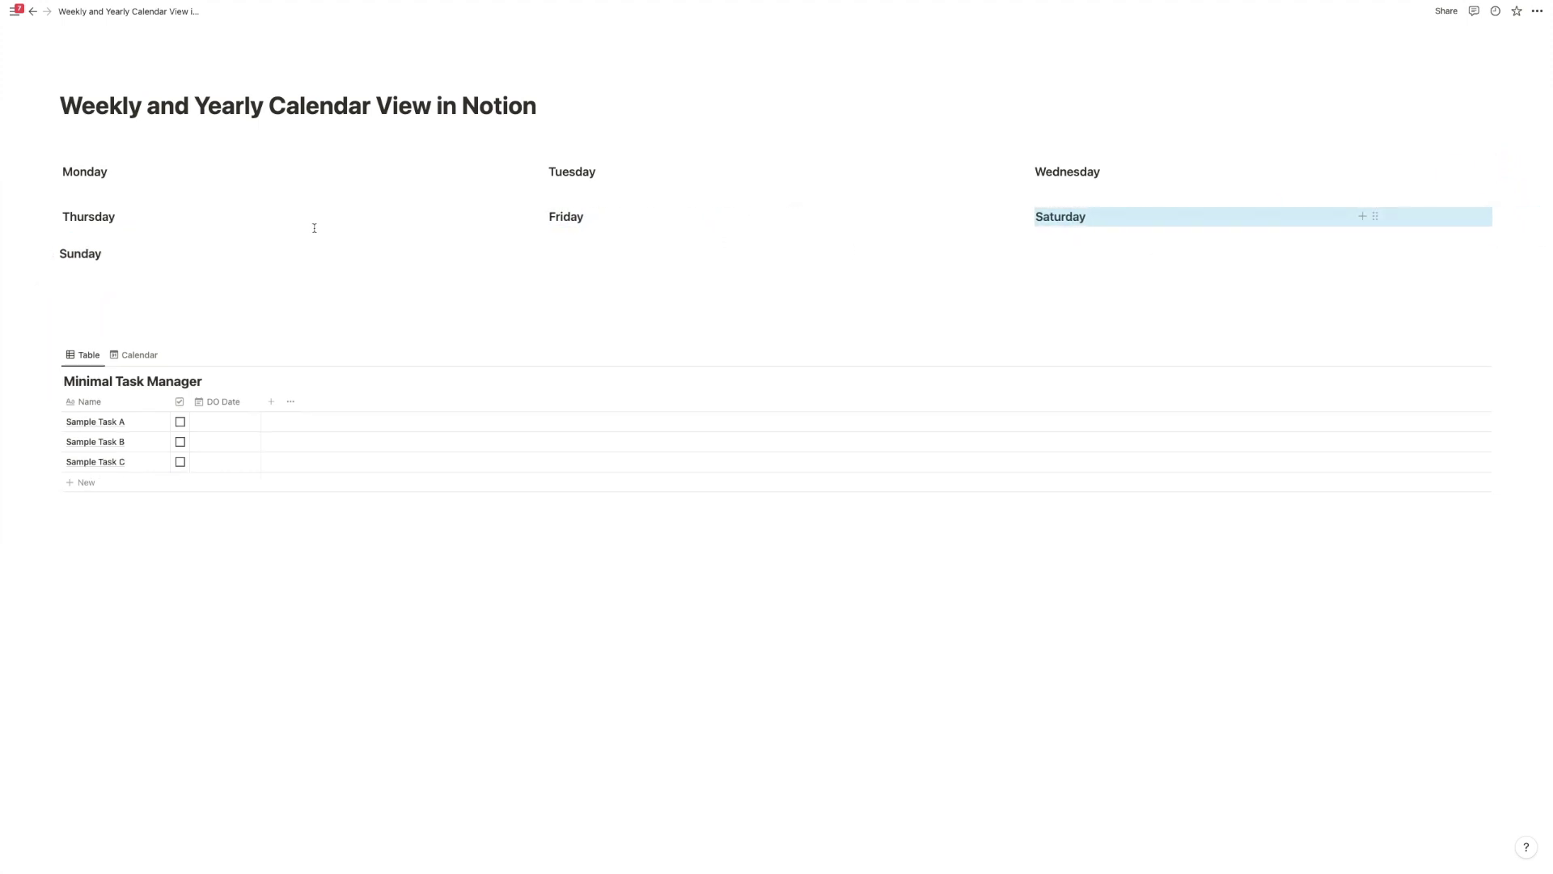
{"action": "left_click", "coordinate": [81, 223]}
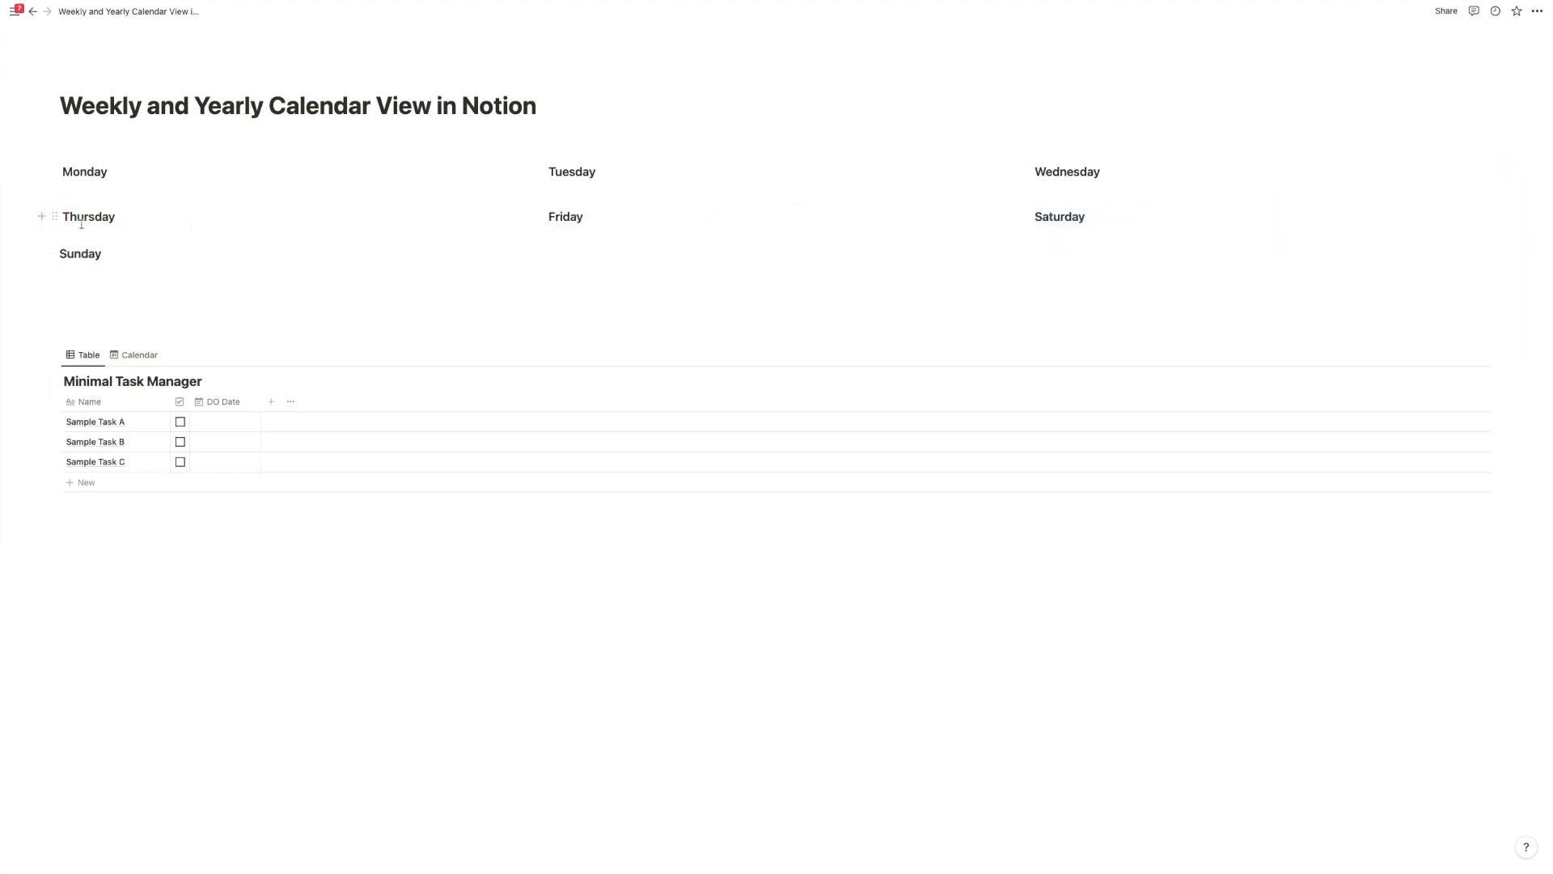
{"action": "key", "text": "BackSpace"}
{"action": "key", "text": "super+z"}
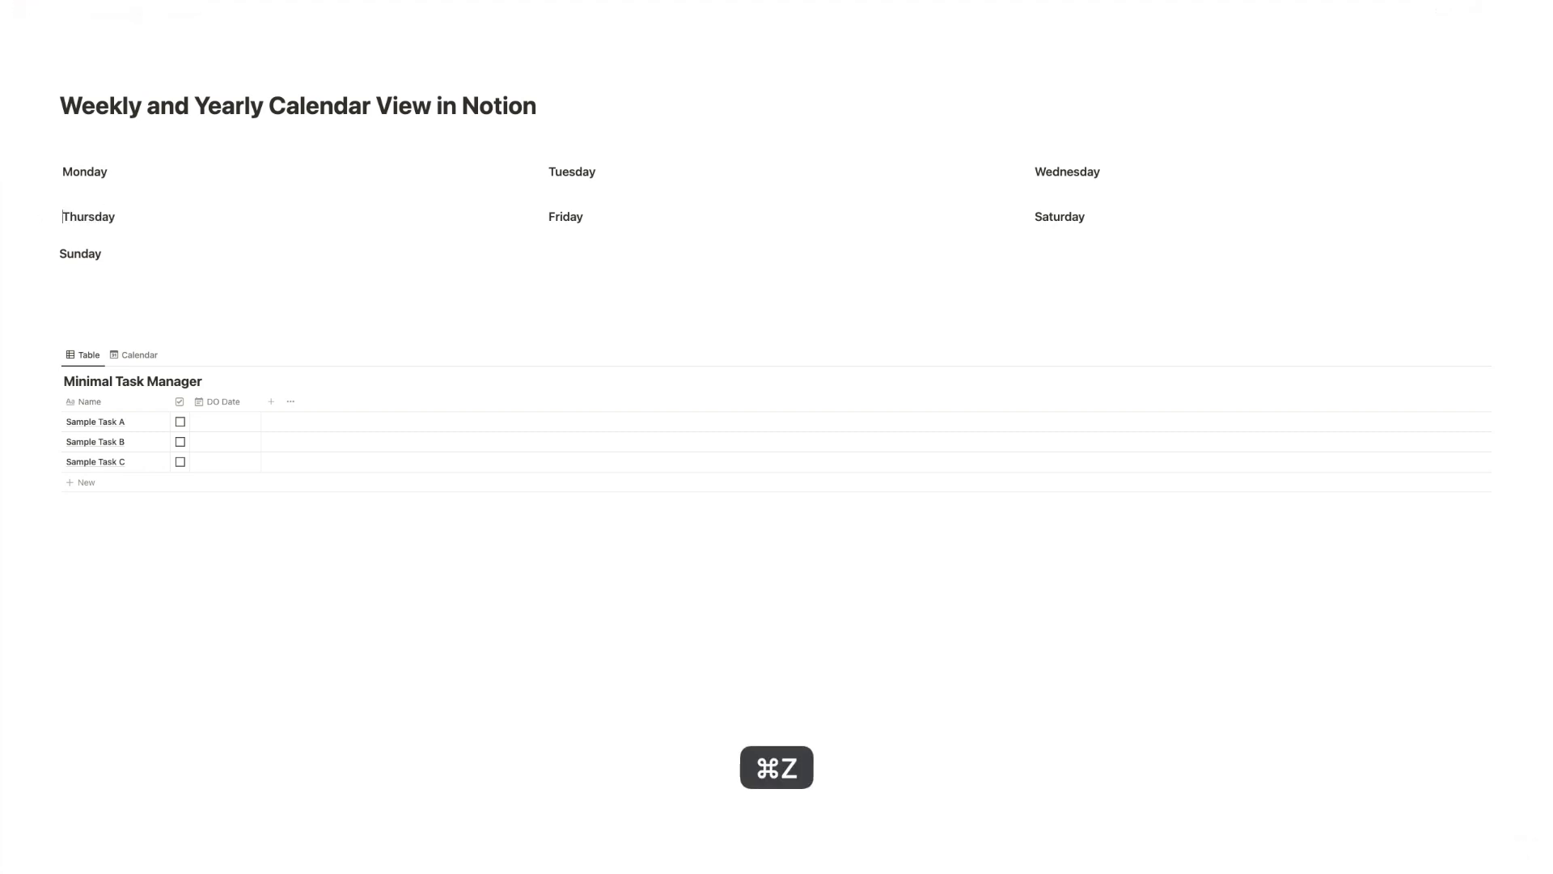
- Add an empty block below Sunday and move it under the Saturday column
{"action": "left_click", "coordinate": [70, 183]}
{"action": "left_click", "coordinate": [429, 245]}
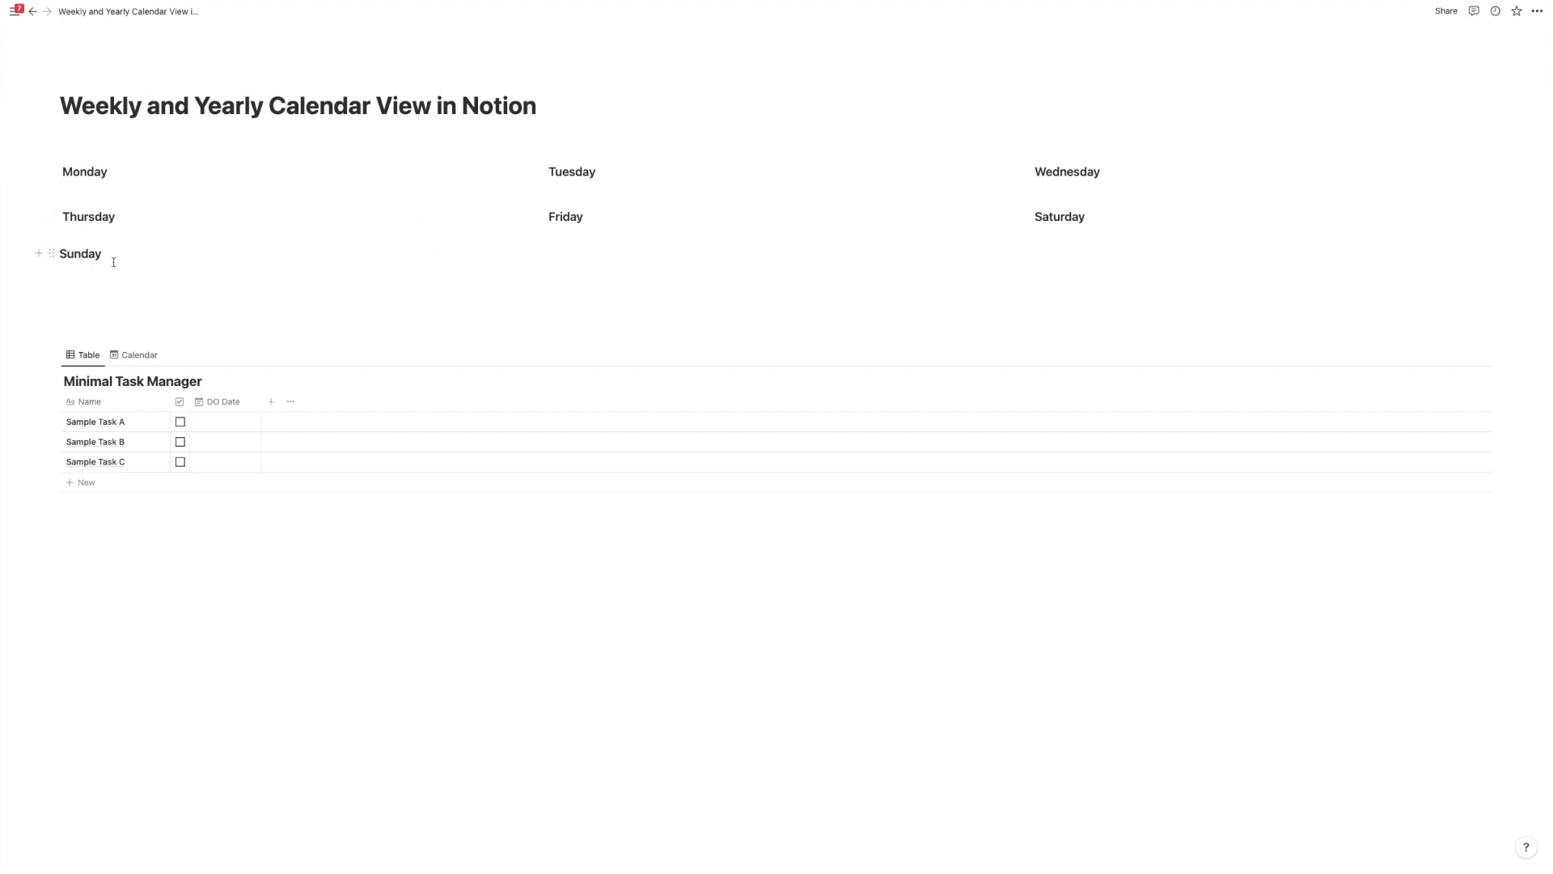
{"action": "left_click", "coordinate": [154, 261]}
{"action": "key", "text": "Return"}
{"action": "key", "text": "Return"}
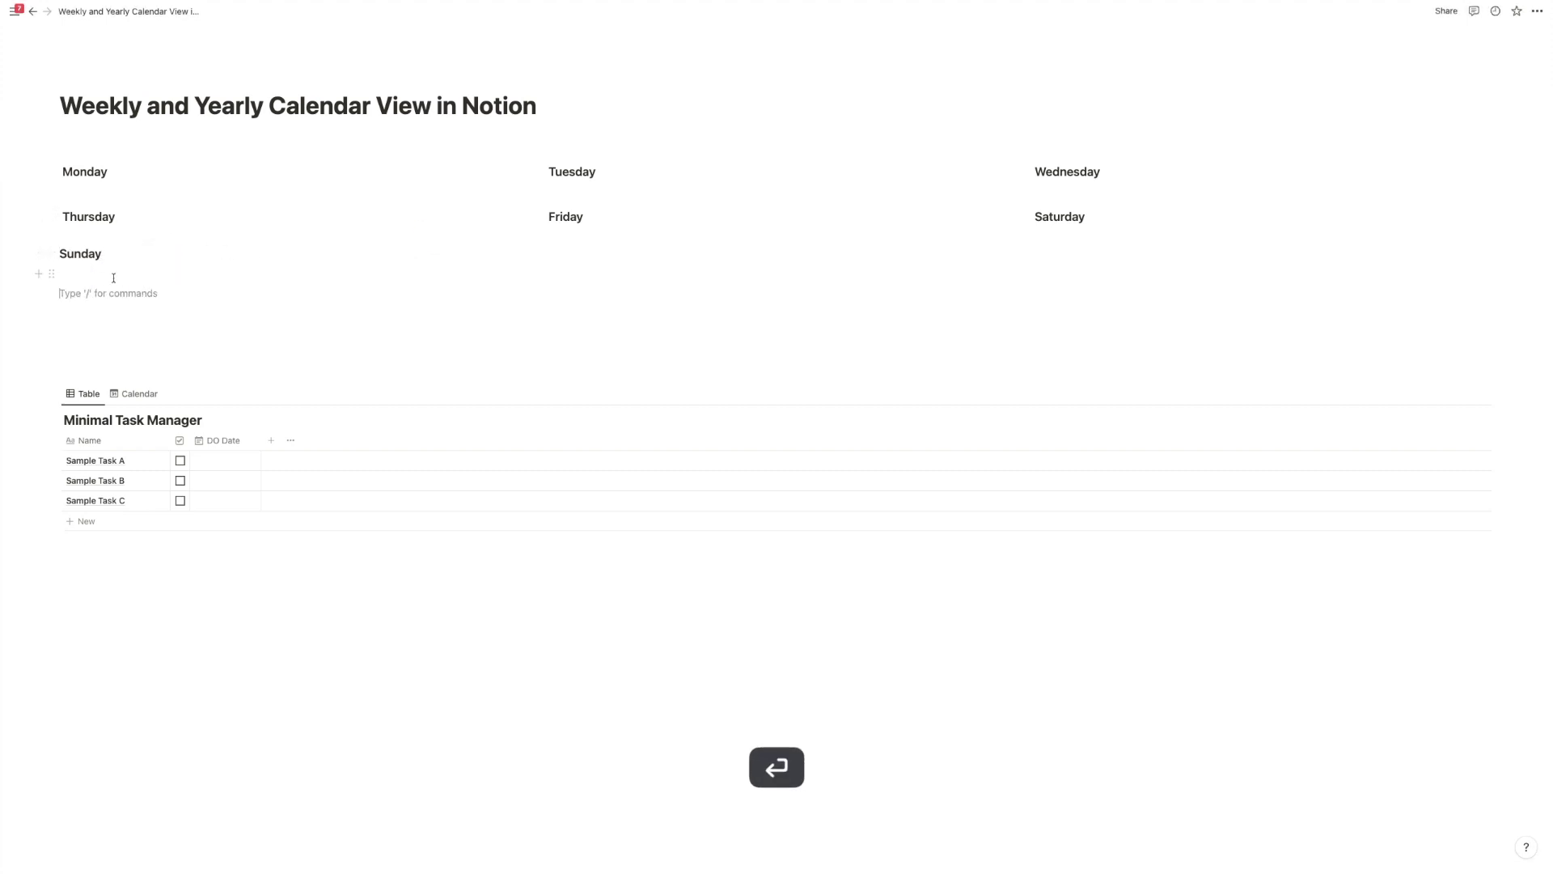
{"action": "left_click_drag", "start_coordinate": [53, 275], "coordinate": [1502, 261]}
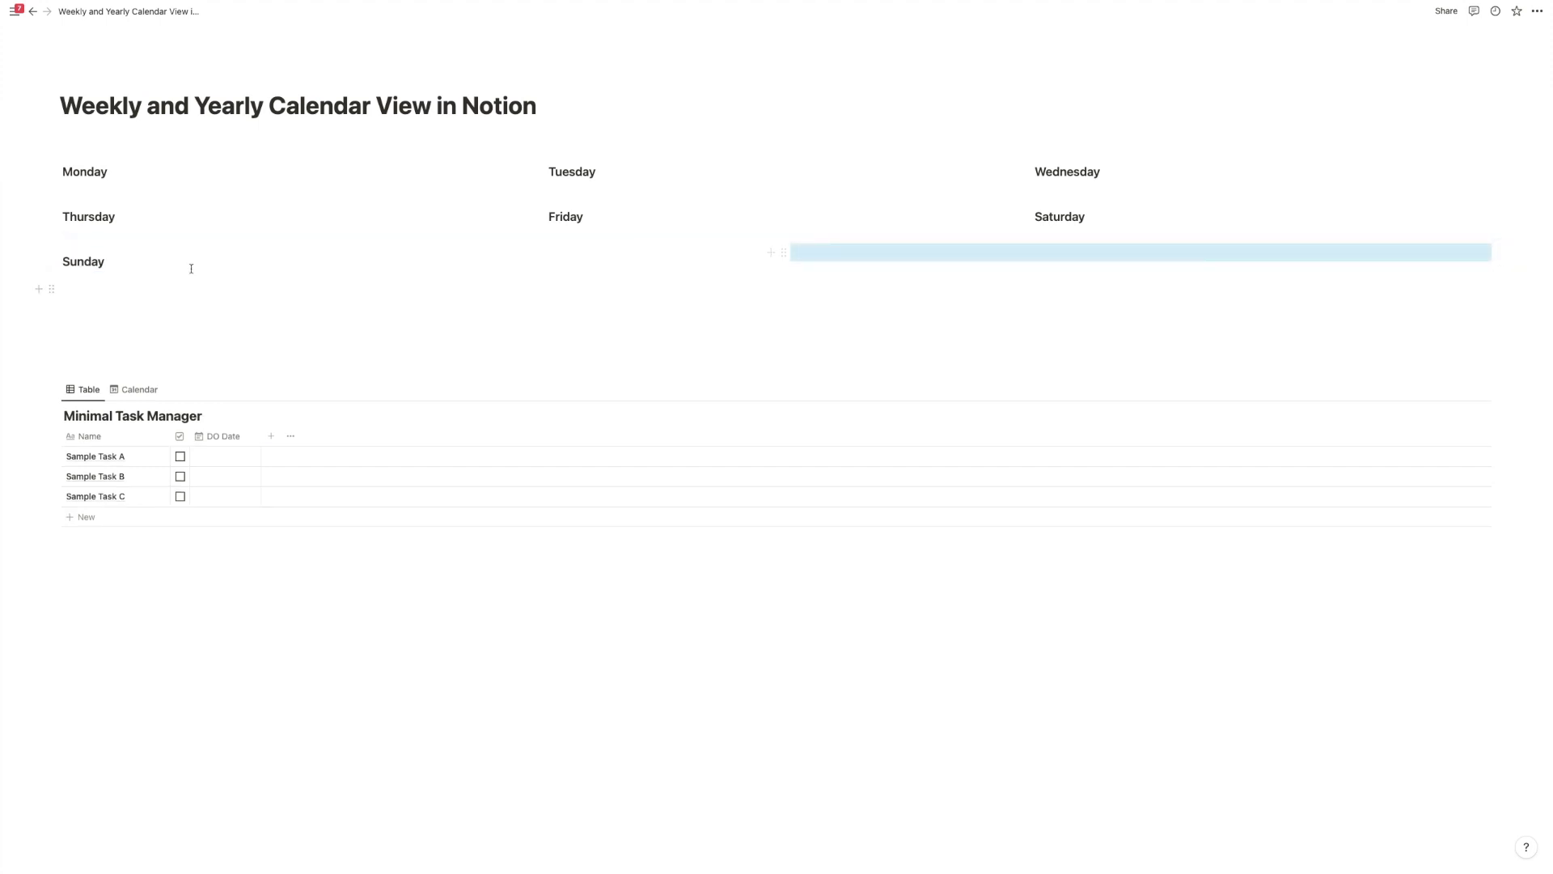
{"action": "left_click_drag", "start_coordinate": [51, 288], "coordinate": [1497, 259]}
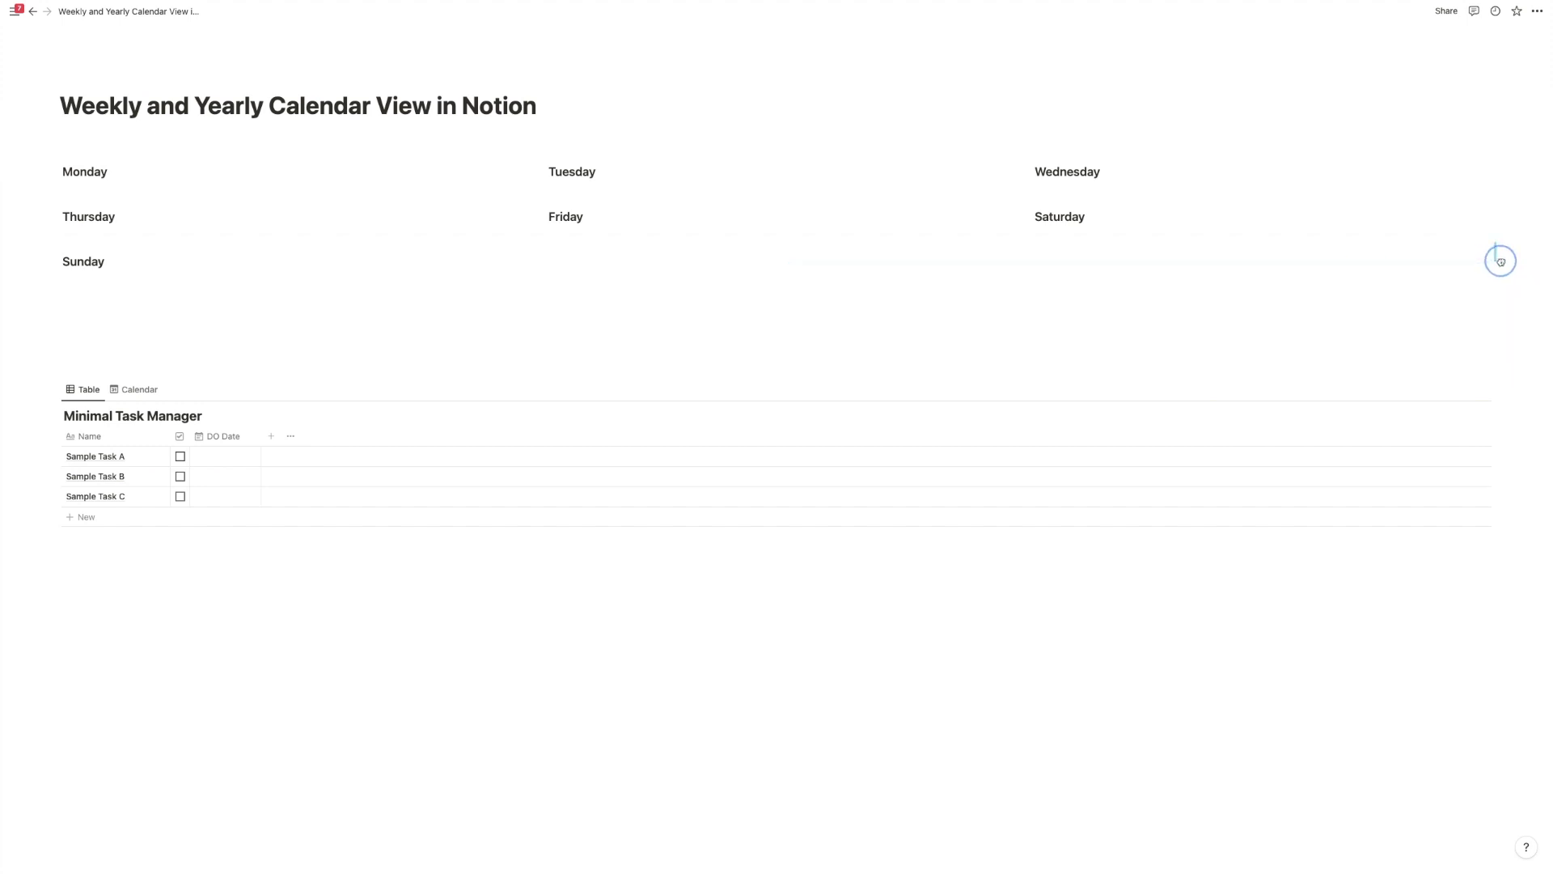
{"action": "left_click", "coordinate": [161, 171]}
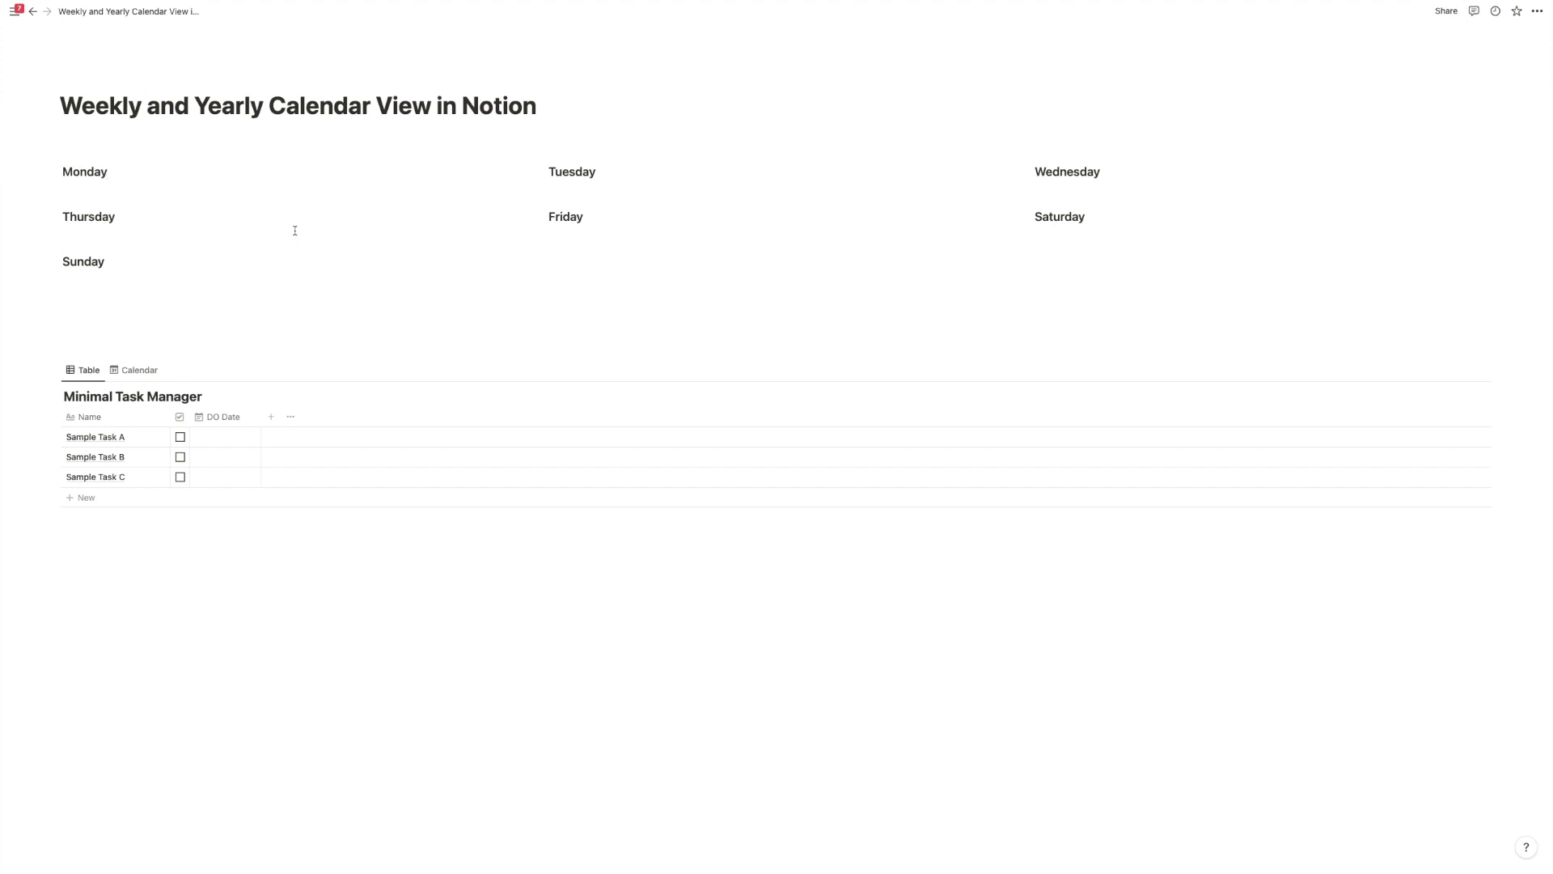
{"action": "left_click", "coordinate": [179, 183]}
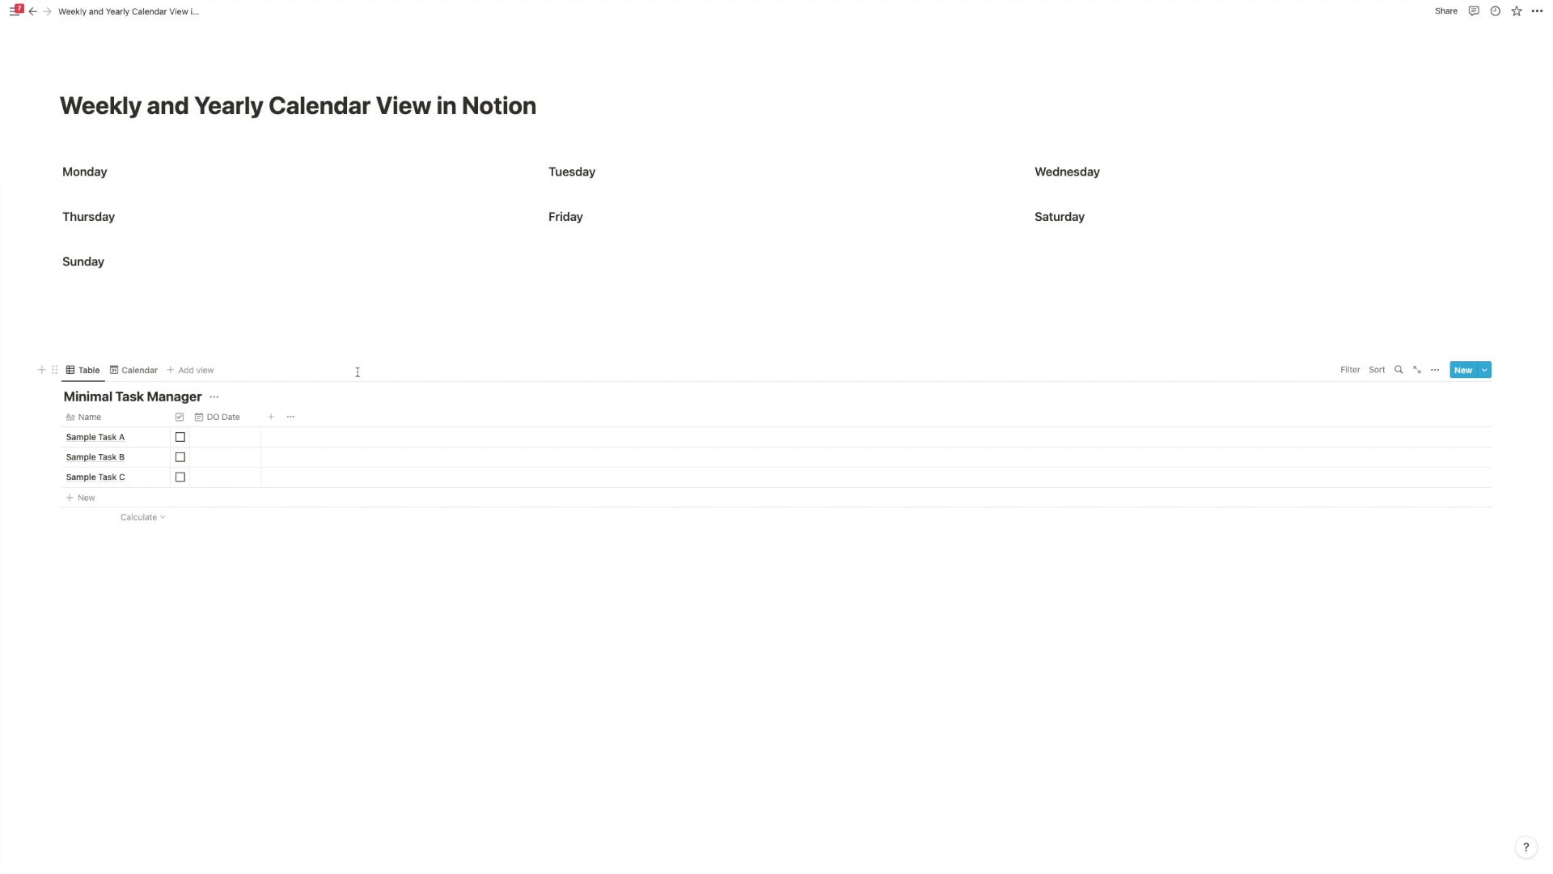
{"action": "left_click", "coordinate": [137, 165]}
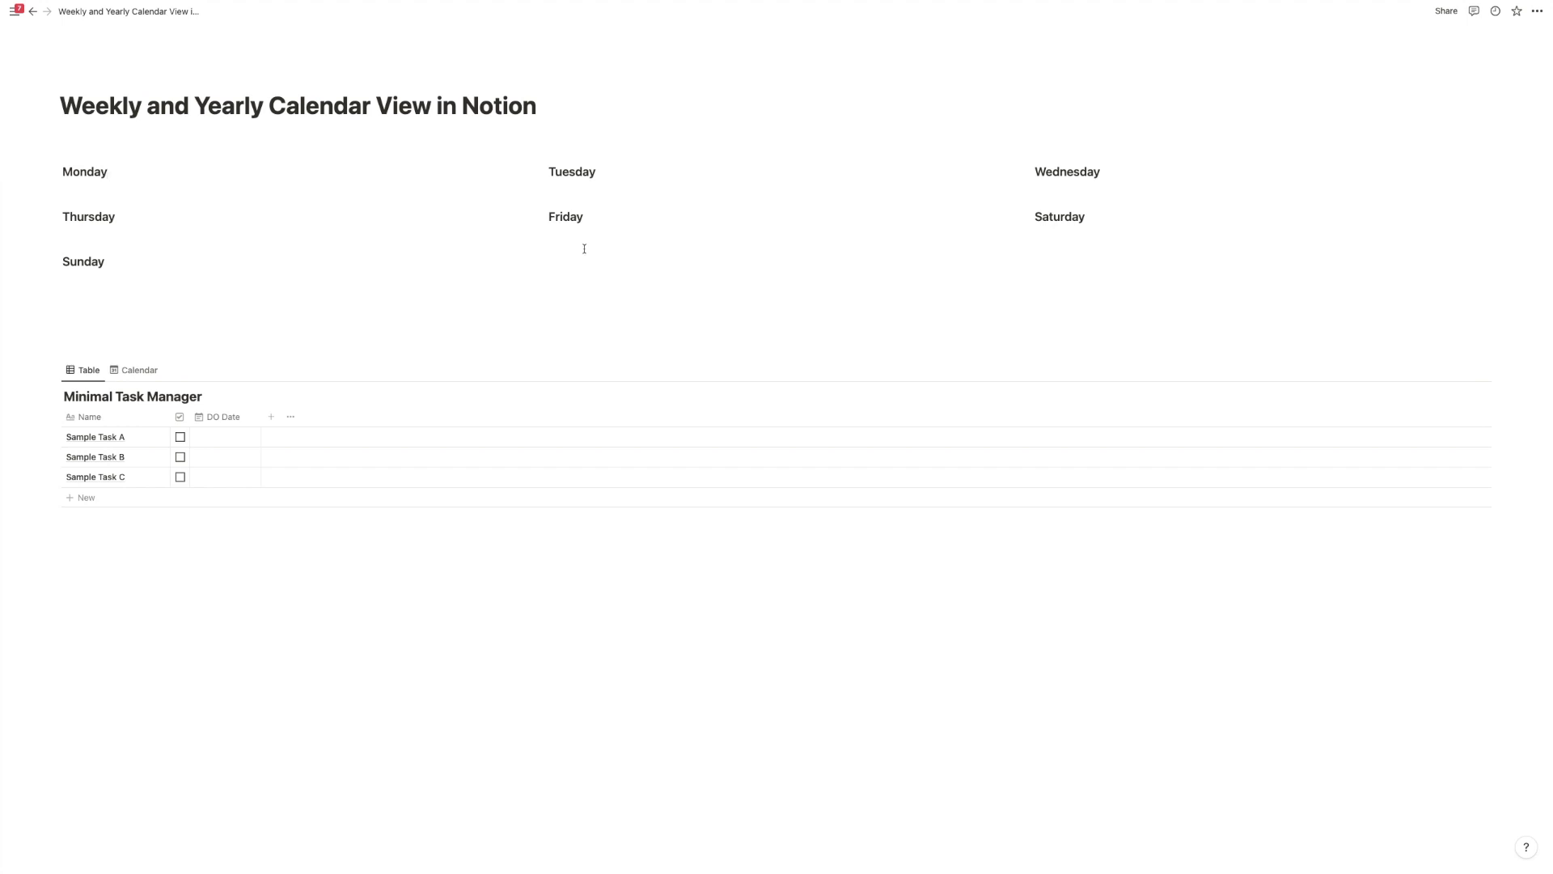
- Add a Day of the Week property to the task table with the Formula type
{"action": "left_click", "coordinate": [269, 417]}
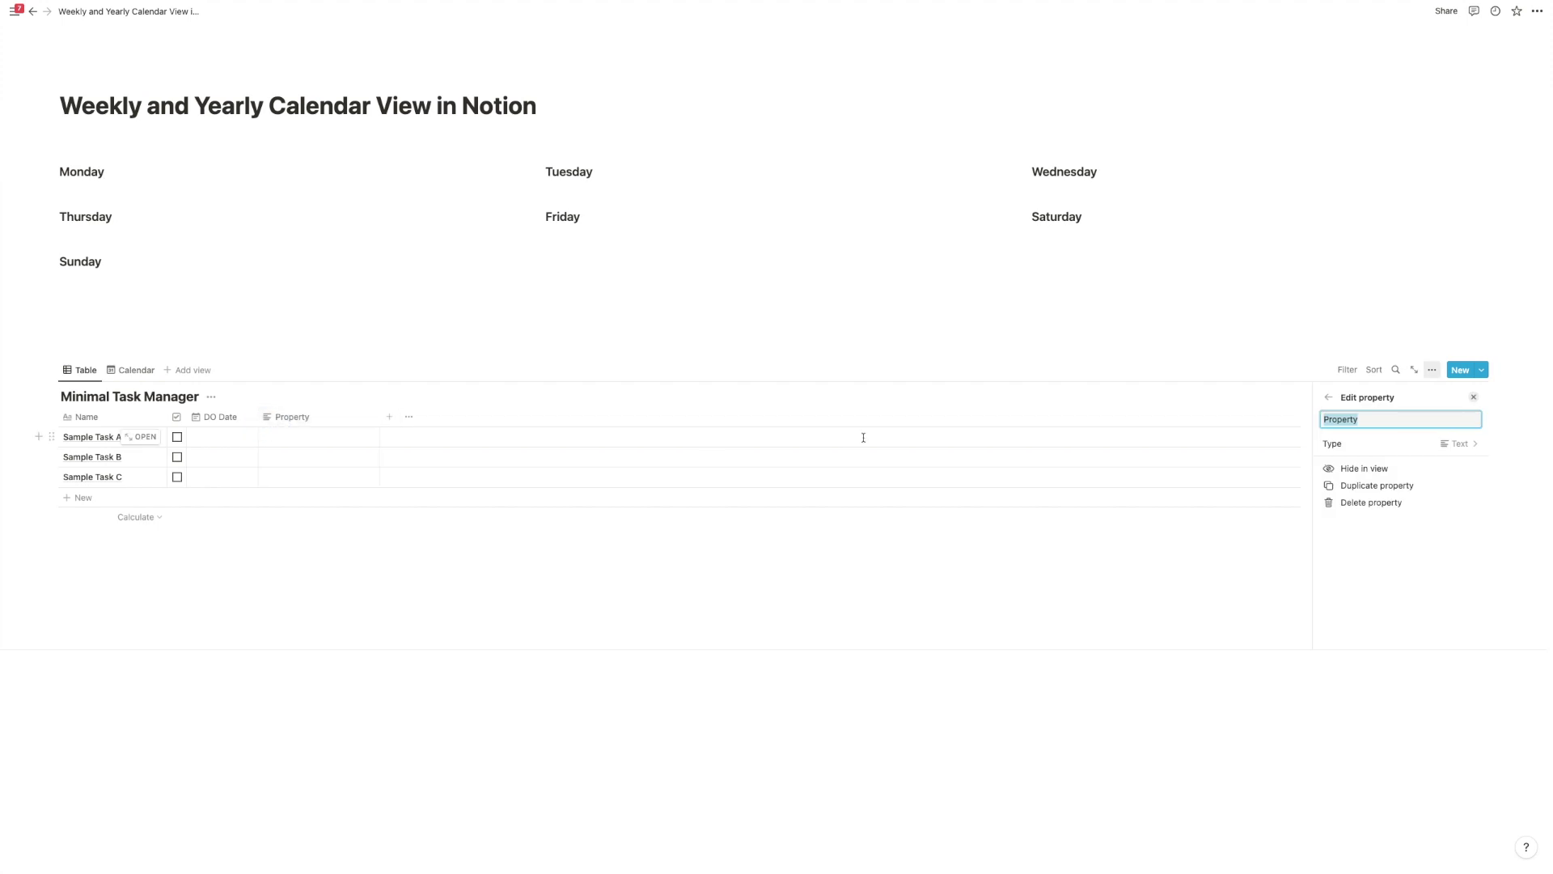
{"action": "type", "text": "Day of"}
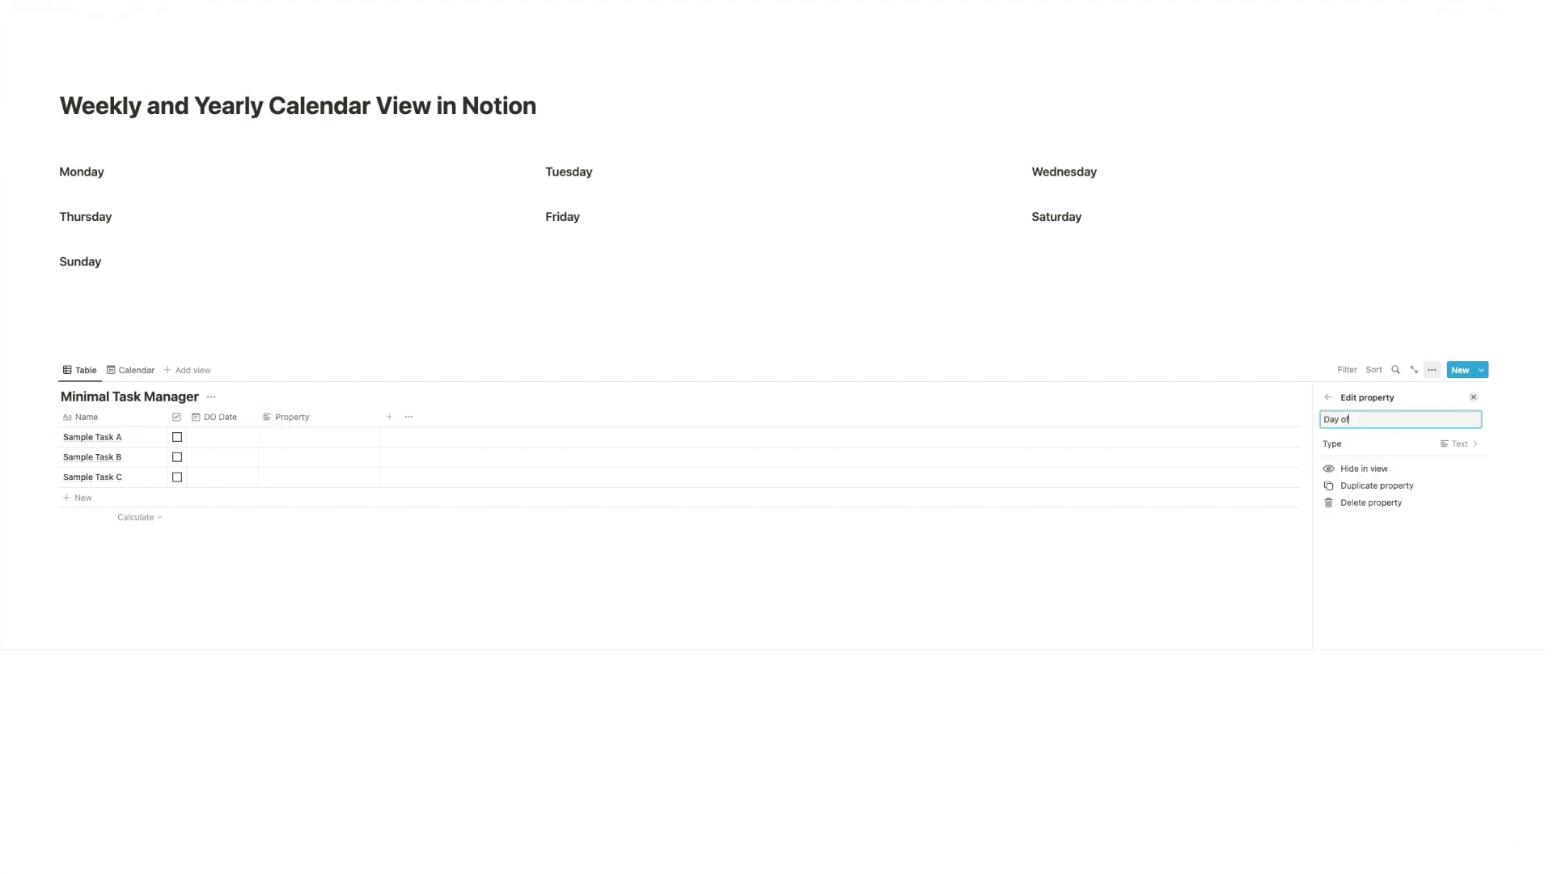
{"action": "type", "text": " the Week"}
{"action": "left_click", "coordinate": [1392, 443]}
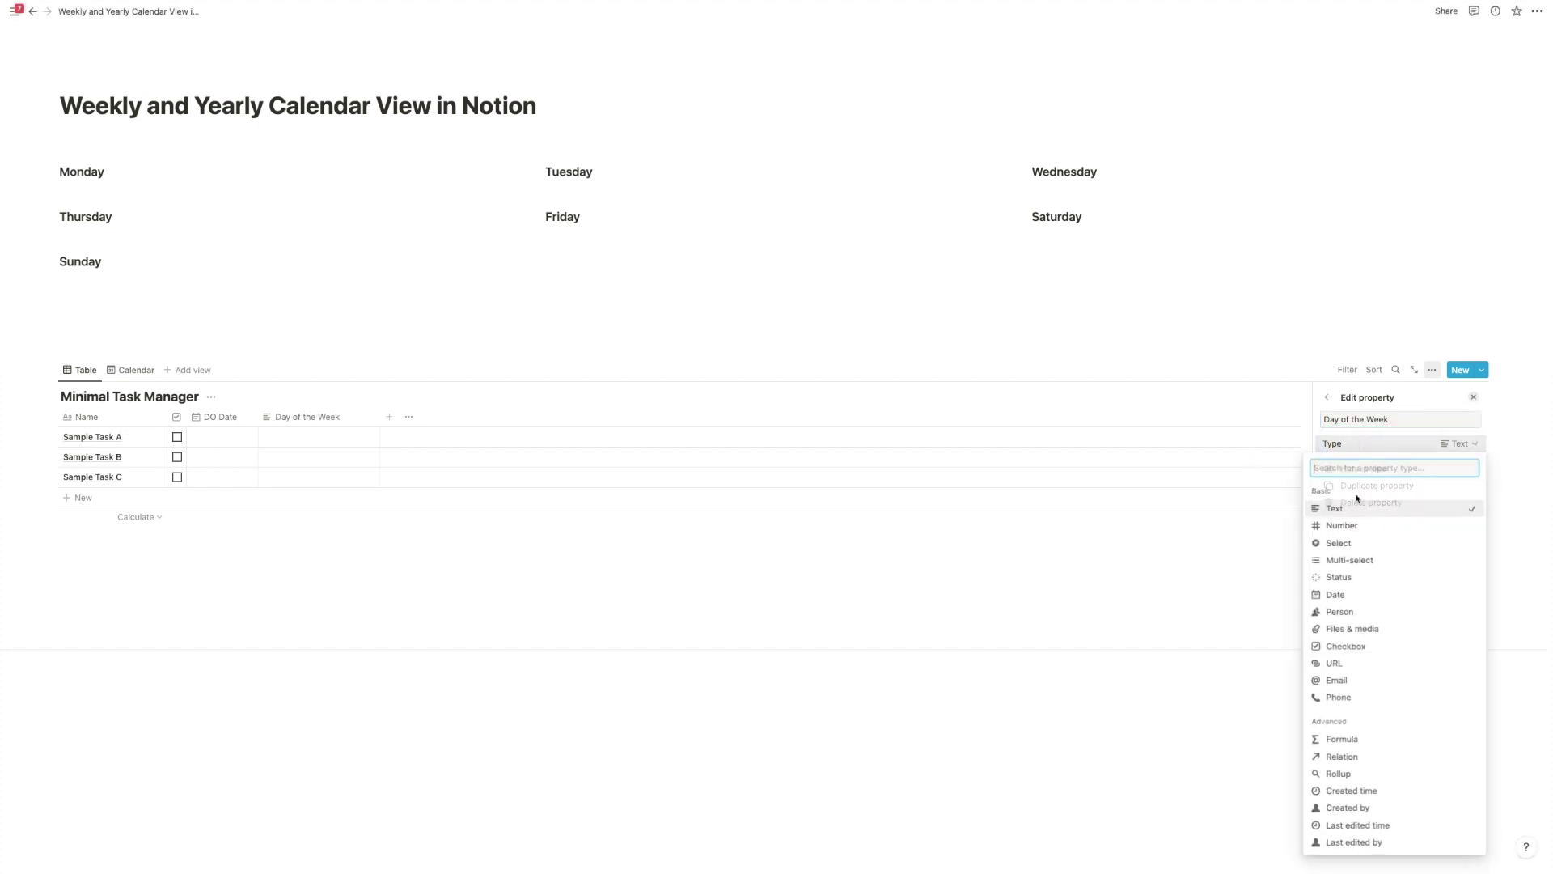
{"action": "left_click", "coordinate": [1362, 738]}
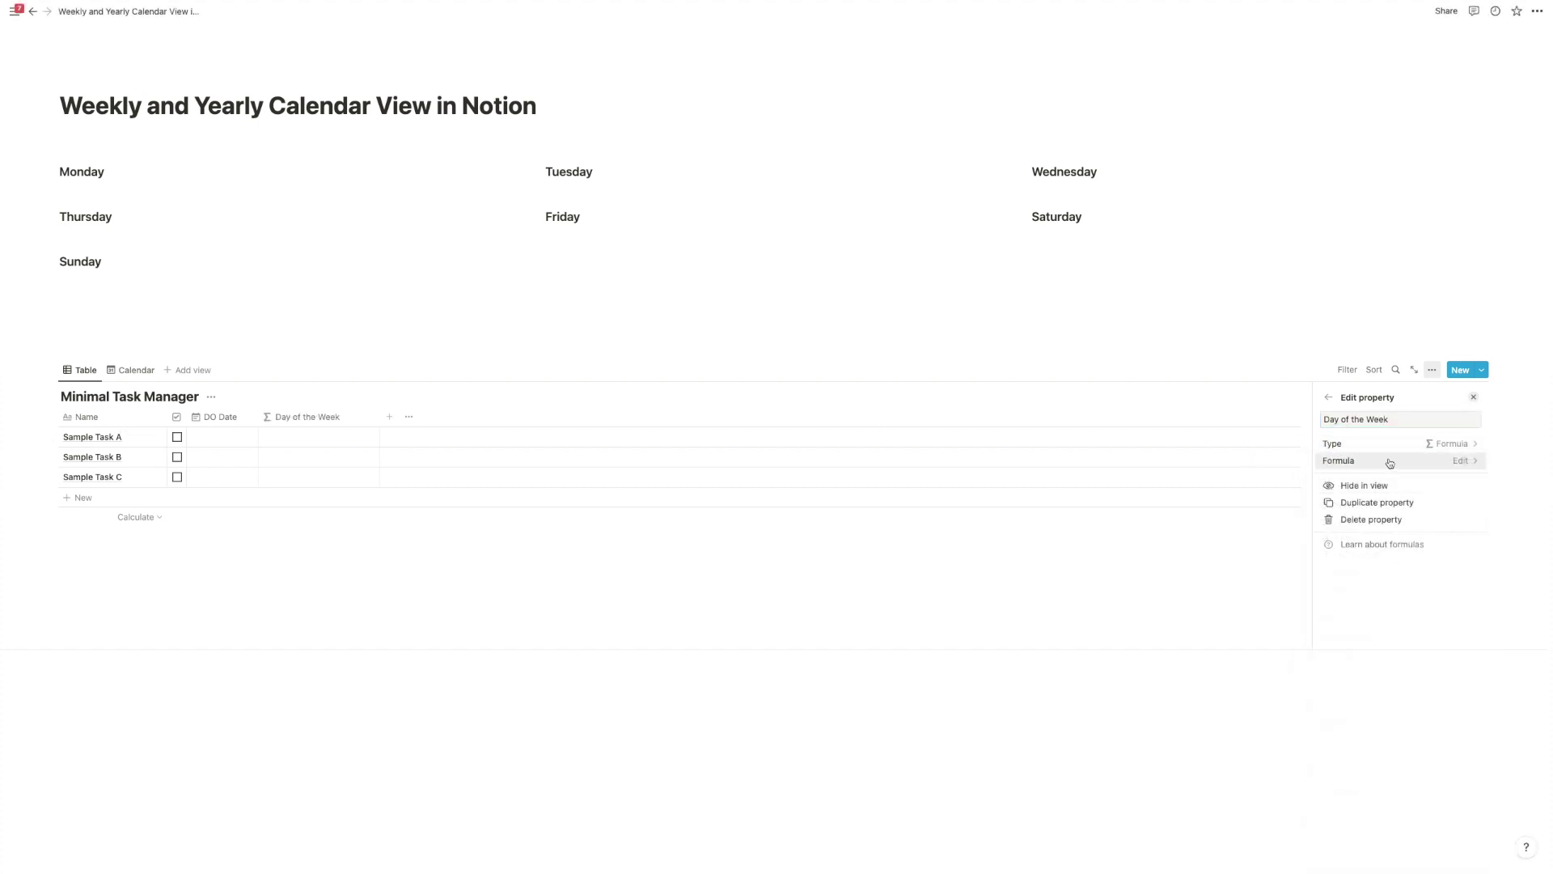
- Set the DO Dates of Sample Tasks A, B and C to July 4, 5 and 6, 2022
{"action": "left_click", "coordinate": [209, 438]}
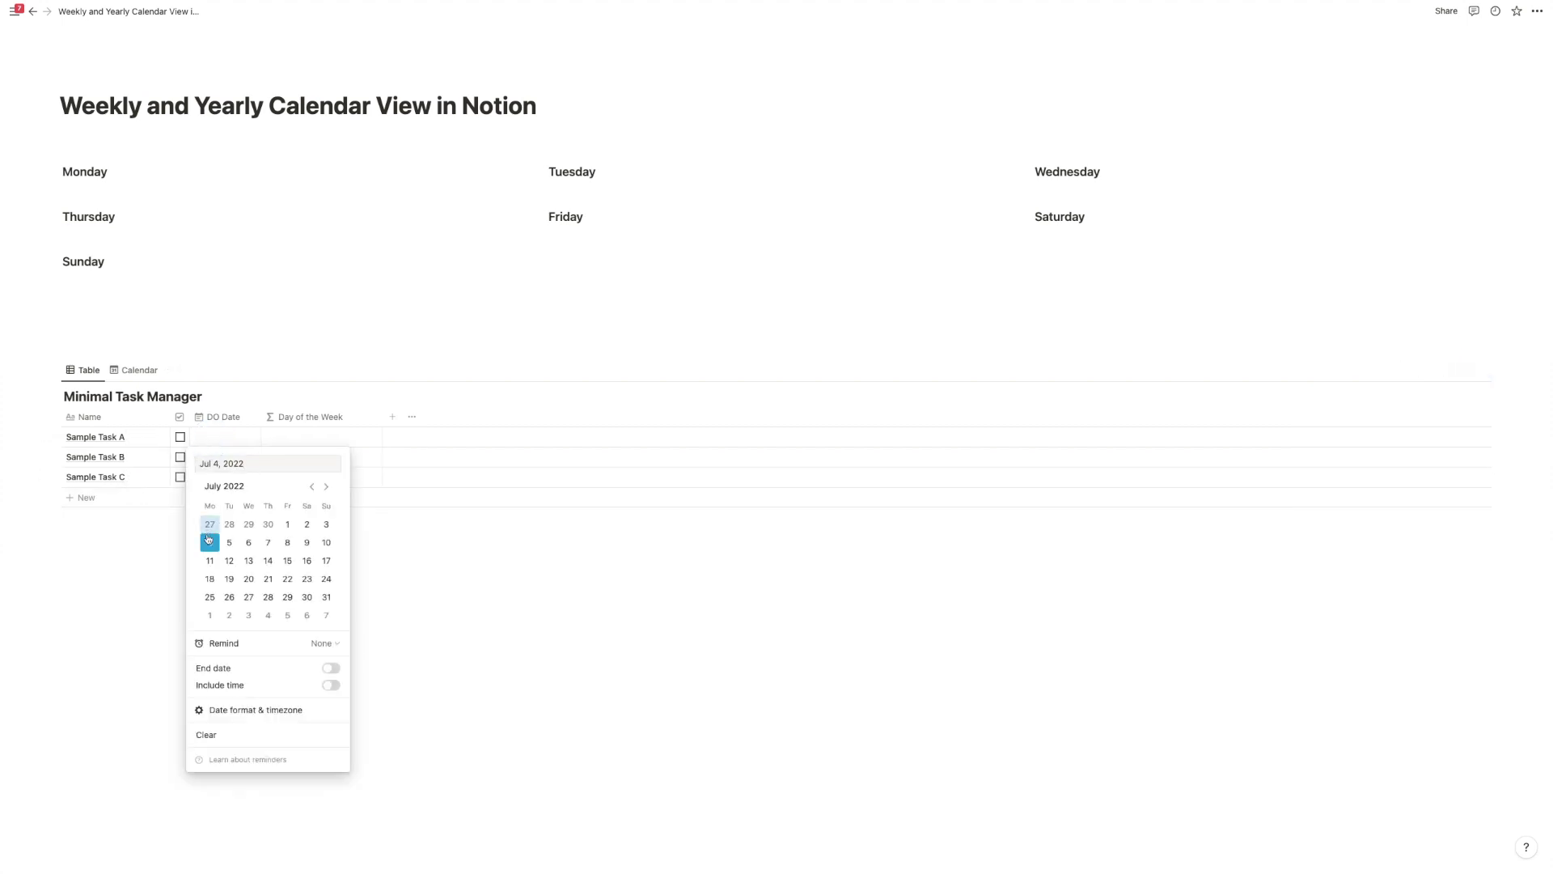
{"action": "left_click", "coordinate": [125, 564]}
{"action": "left_click", "coordinate": [222, 457]}
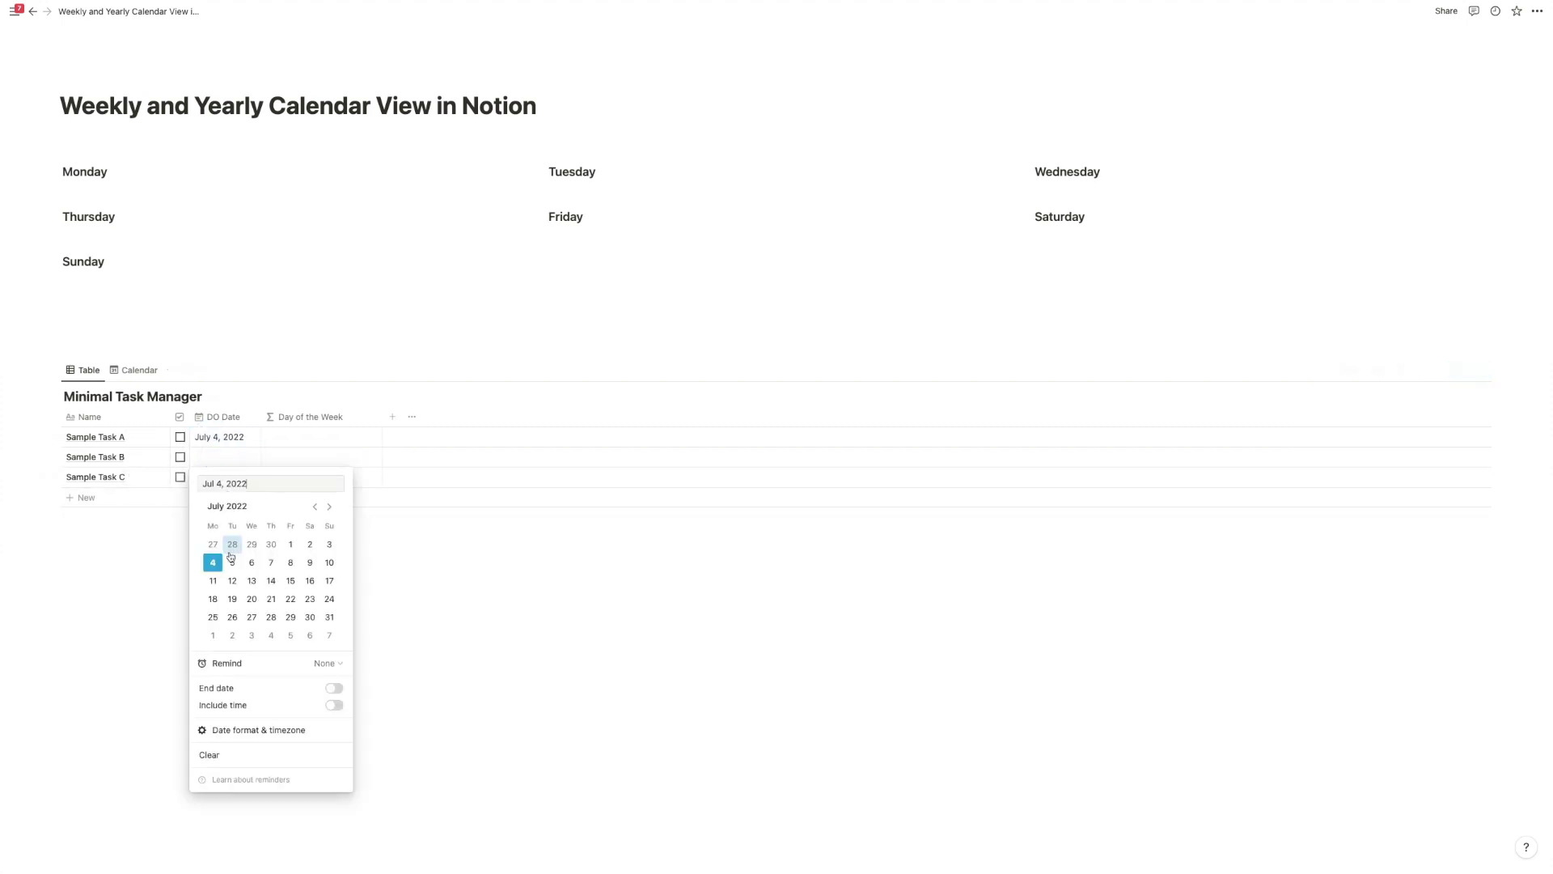
{"action": "left_click", "coordinate": [232, 562]}
{"action": "left_click", "coordinate": [111, 582]}
{"action": "left_click", "coordinate": [208, 478]}
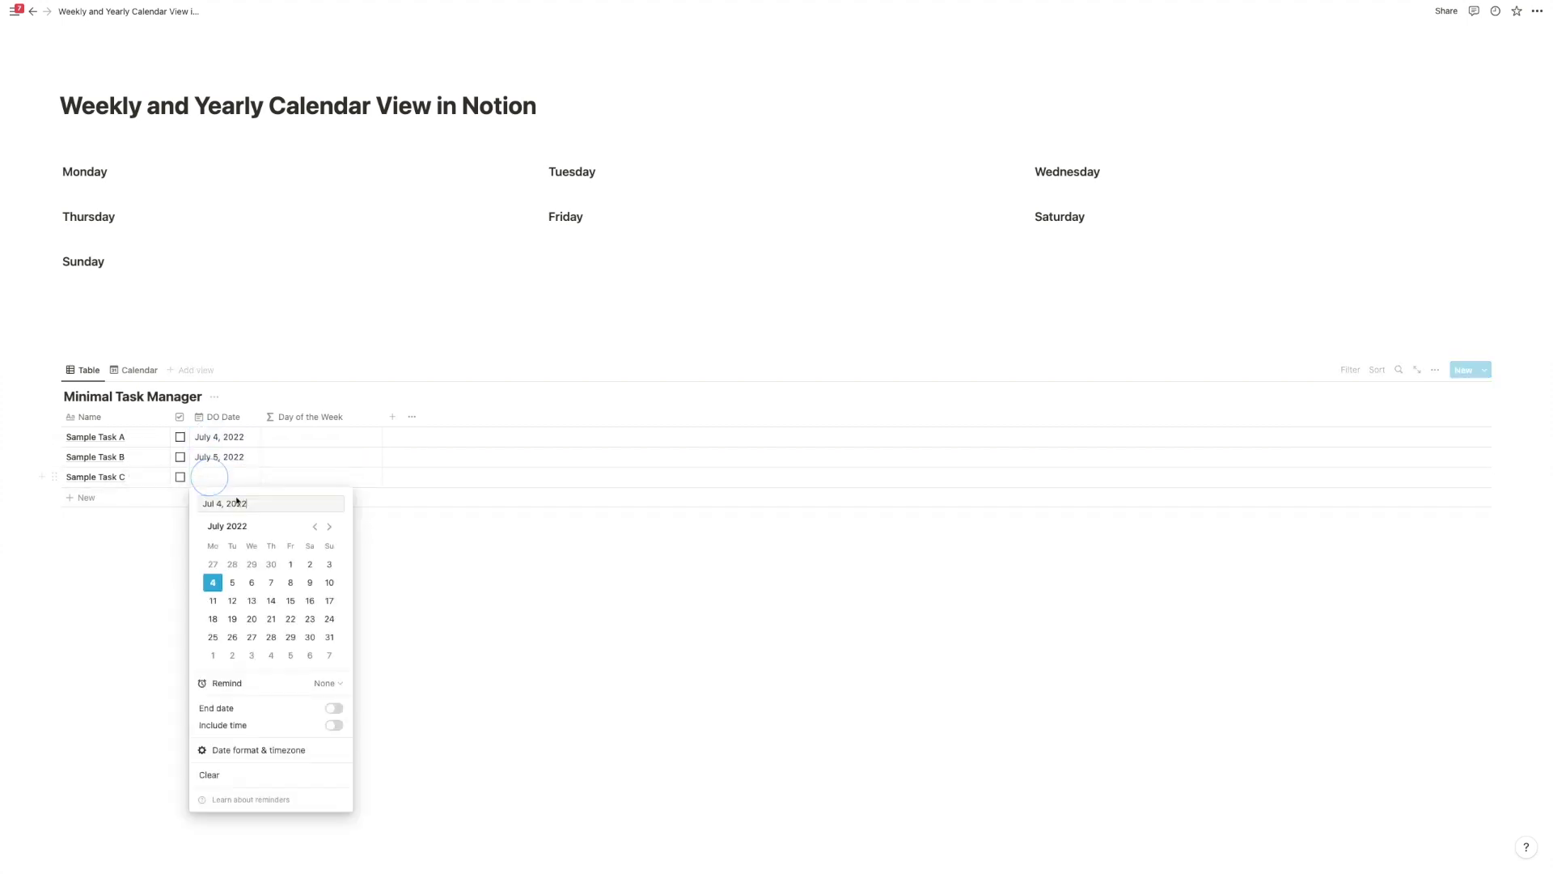
{"action": "left_click", "coordinate": [252, 582]}
{"action": "left_click", "coordinate": [475, 555]}
{"action": "left_click", "coordinate": [318, 438]}
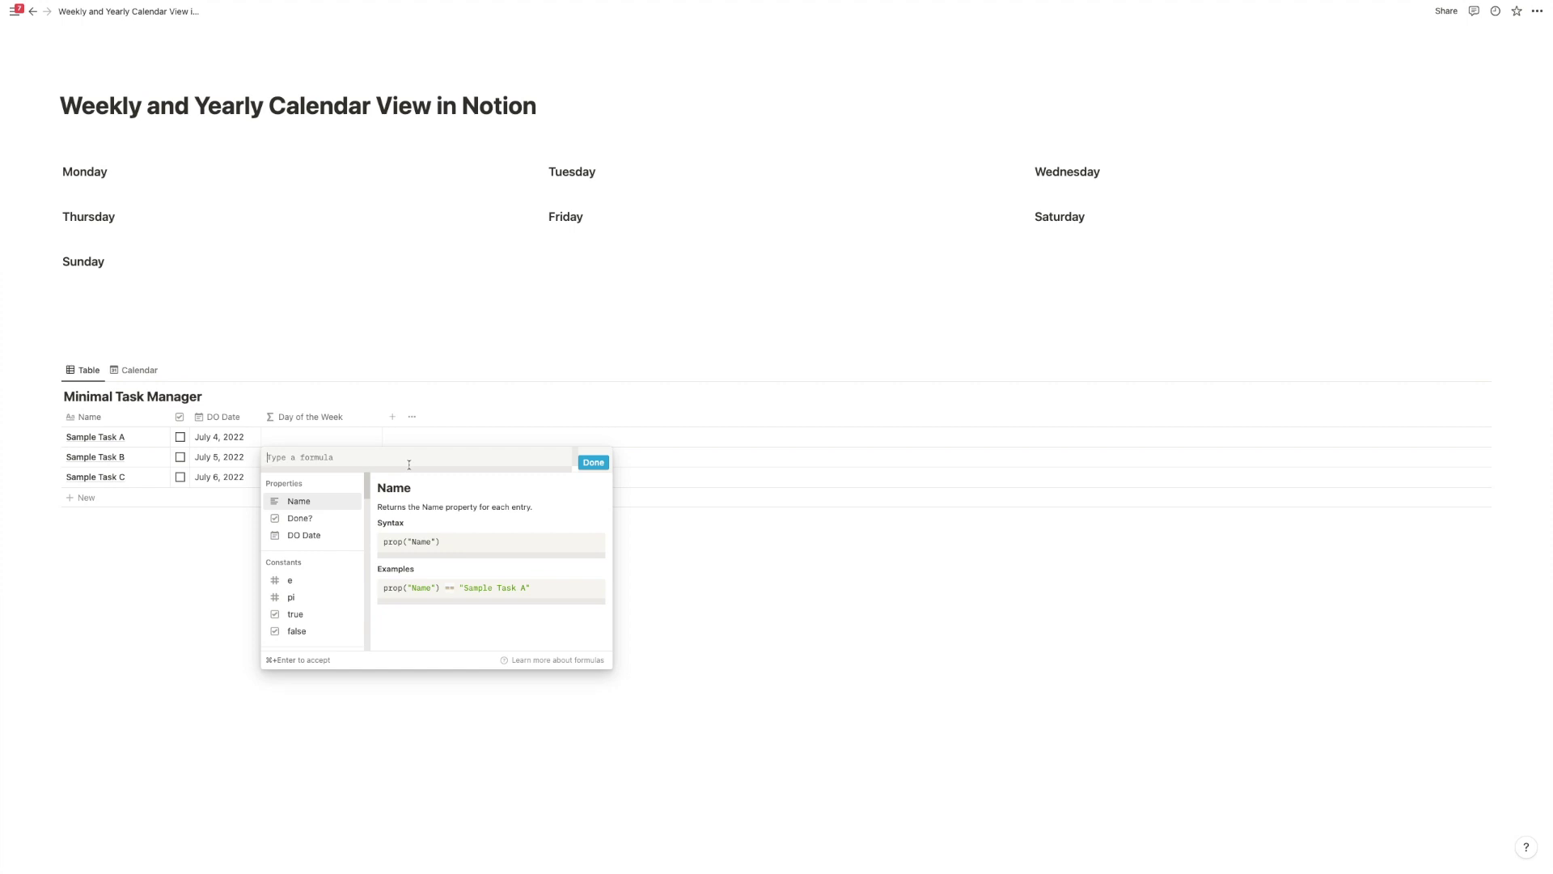
- Enter formatDate(prop("DO Date"),"dddd") as the Day of the Week formula and save it
{"action": "type", "text": "formatDate"}
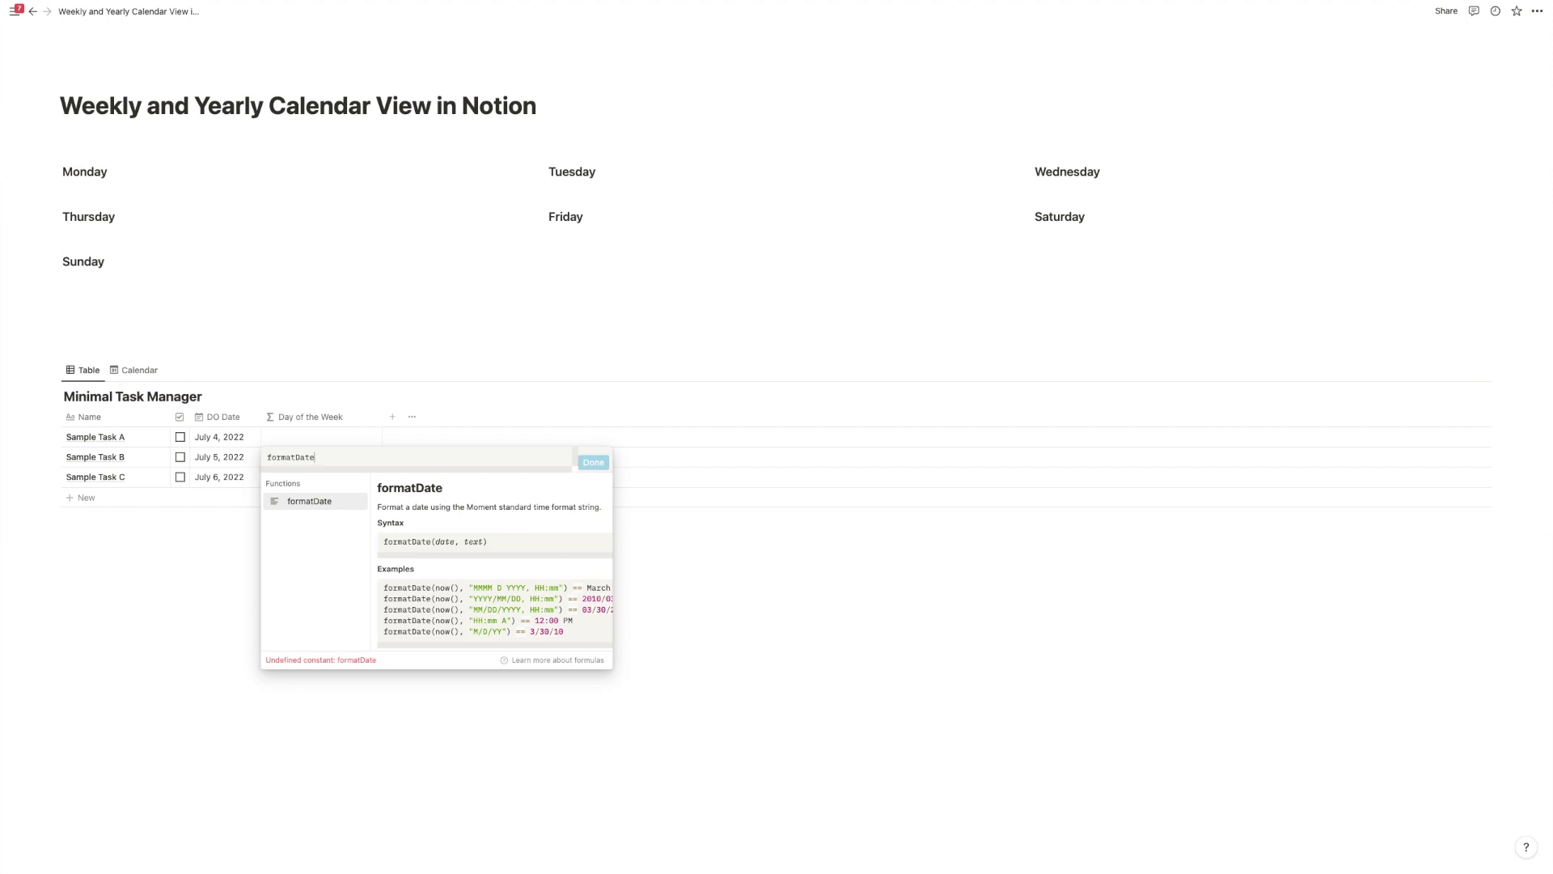
{"action": "type", "text": "("}
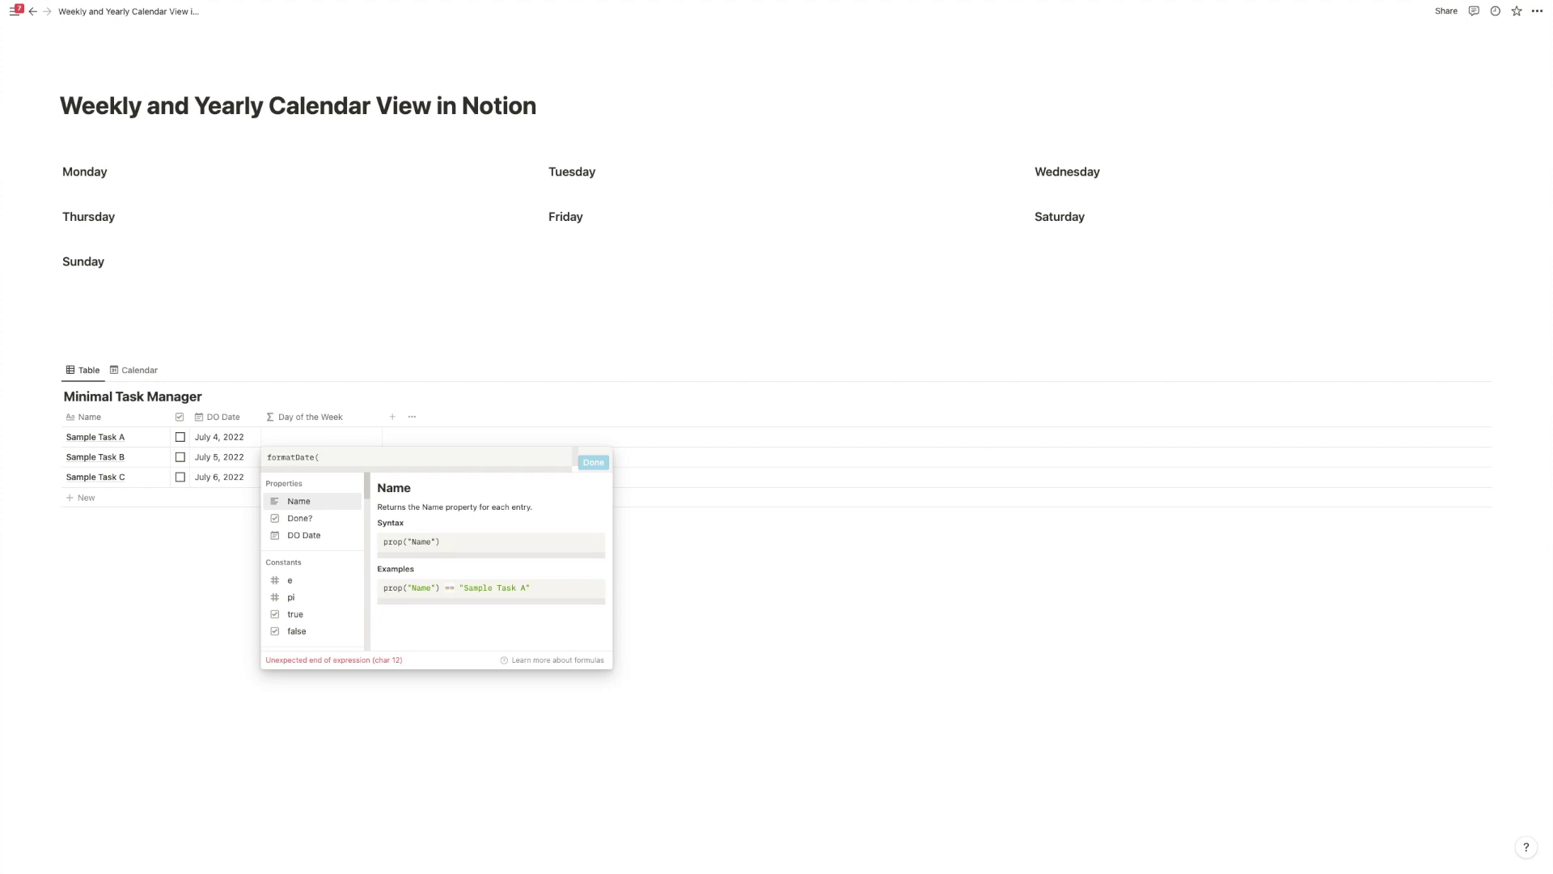
{"action": "left_click", "coordinate": [333, 533]}
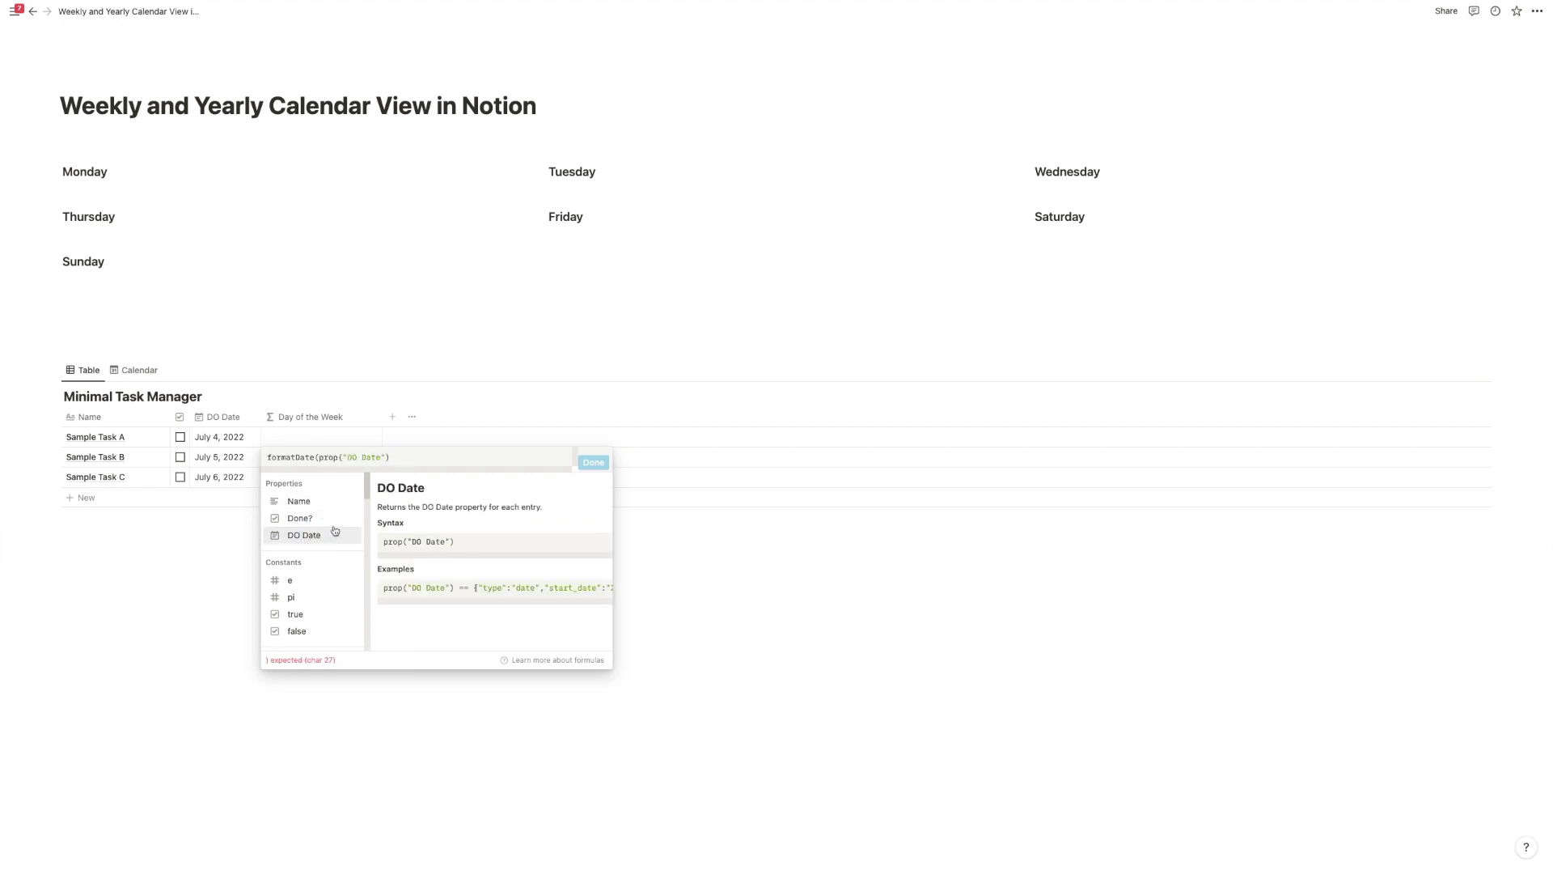
{"action": "type", "text": ",\"DD-MM-YYYY\")"}
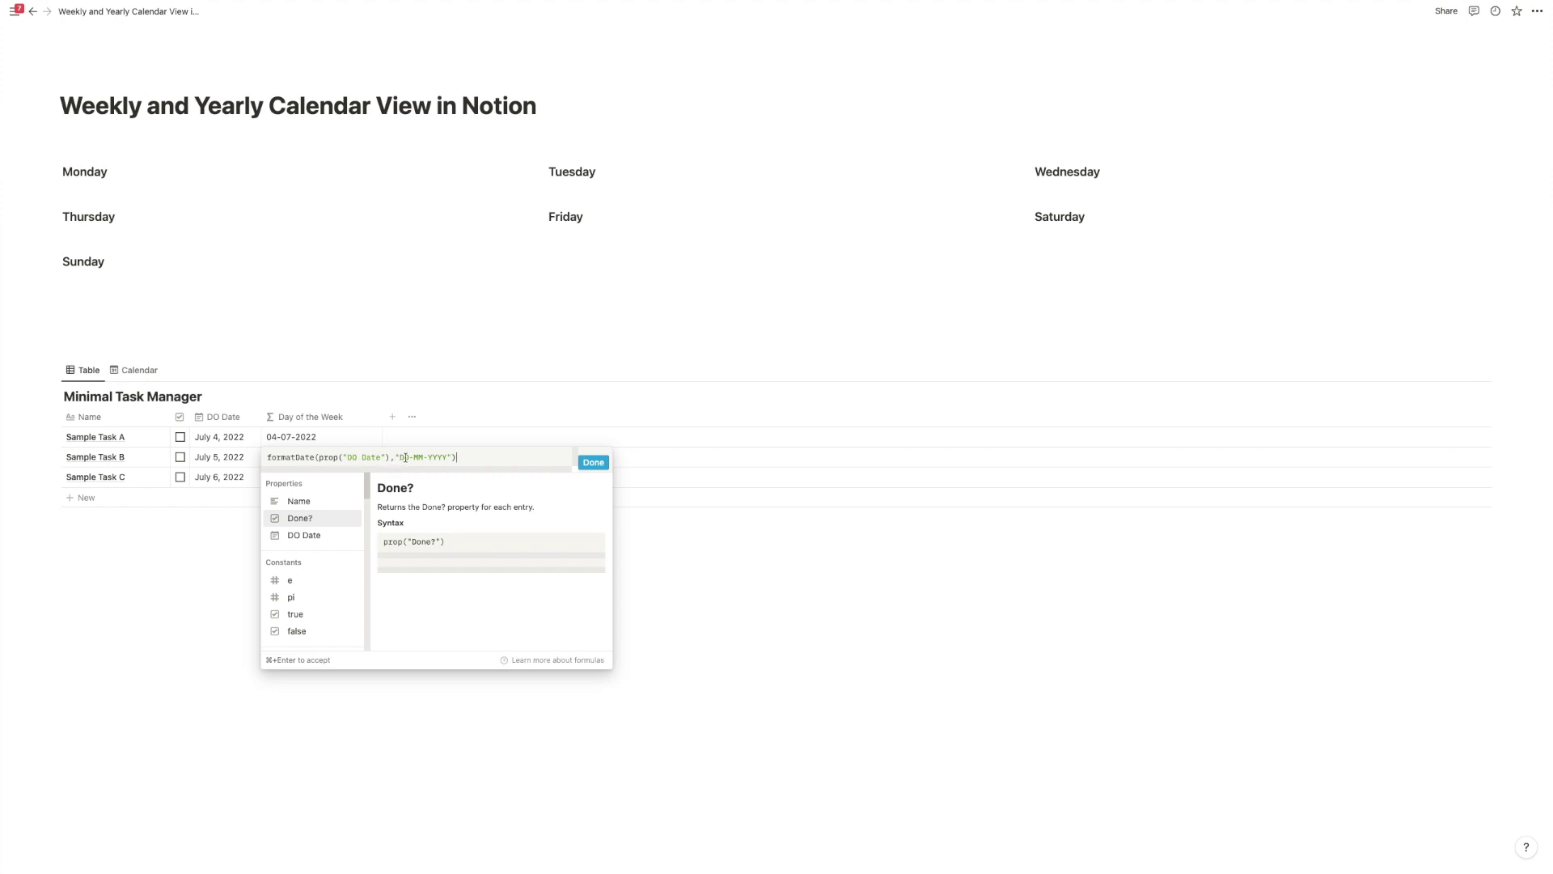
{"action": "left_click_drag", "start_coordinate": [410, 457], "coordinate": [448, 457]}
{"action": "key", "text": "BackSpace"}
{"action": "type", "text": "DD"}
{"action": "key", "text": "BackSpace"}
{"action": "key", "text": "BackSpace"}
{"action": "key", "text": "BackSpace"}
{"action": "key", "text": "BackSpace"}
{"action": "type", "text": "dddd"}
{"action": "left_click", "coordinate": [593, 462]}
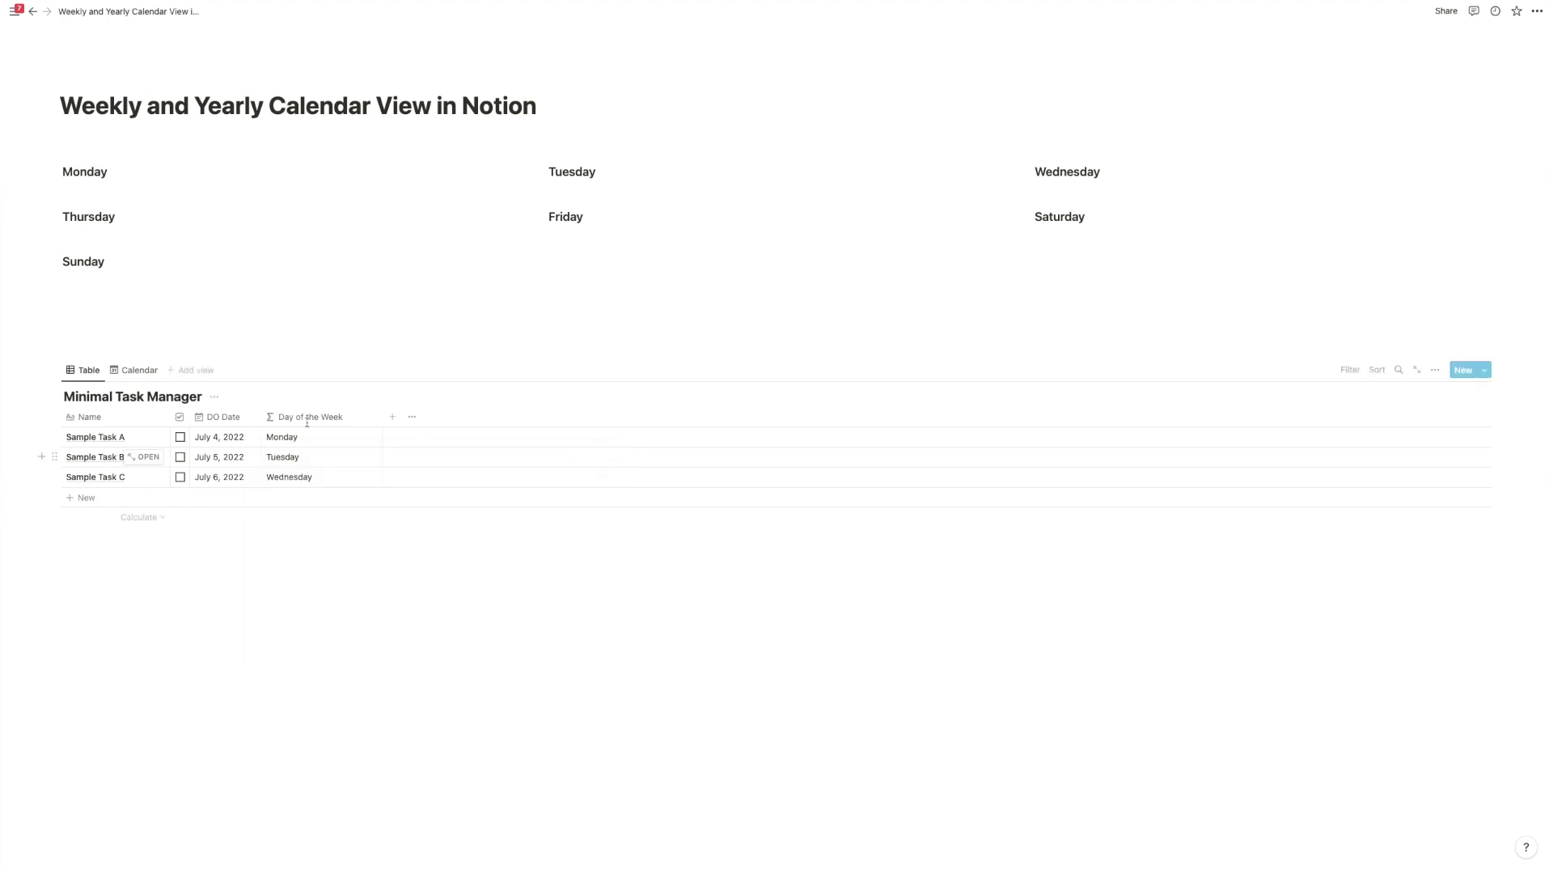
- Narrow the Day of the Week column and add a This week? formula property
{"action": "left_click_drag", "start_coordinate": [382, 416], "coordinate": [353, 416]}
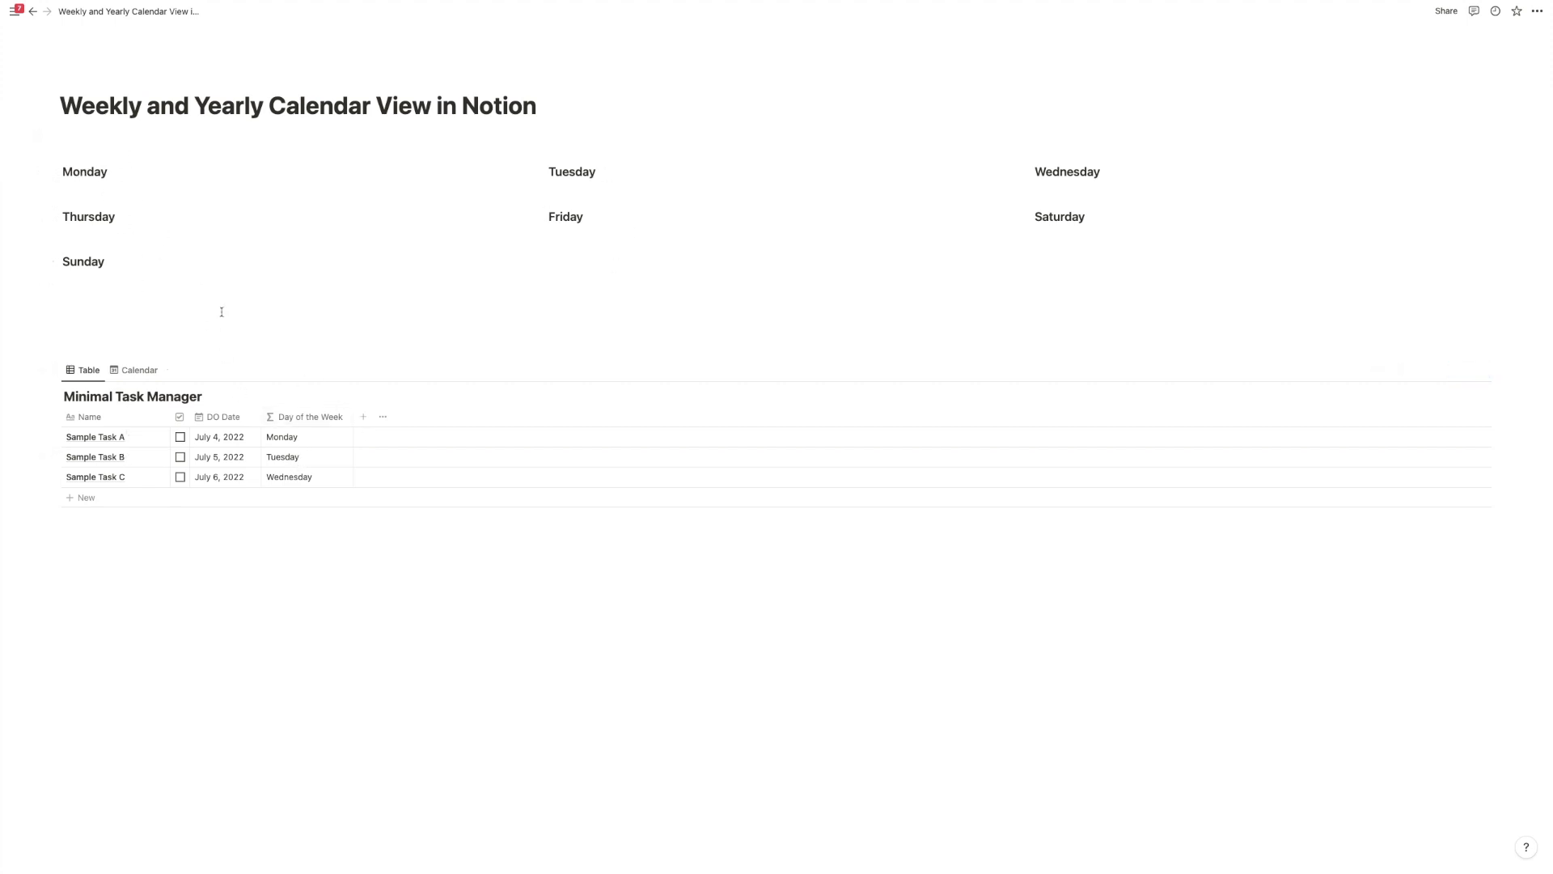
{"action": "left_click", "coordinate": [365, 419]}
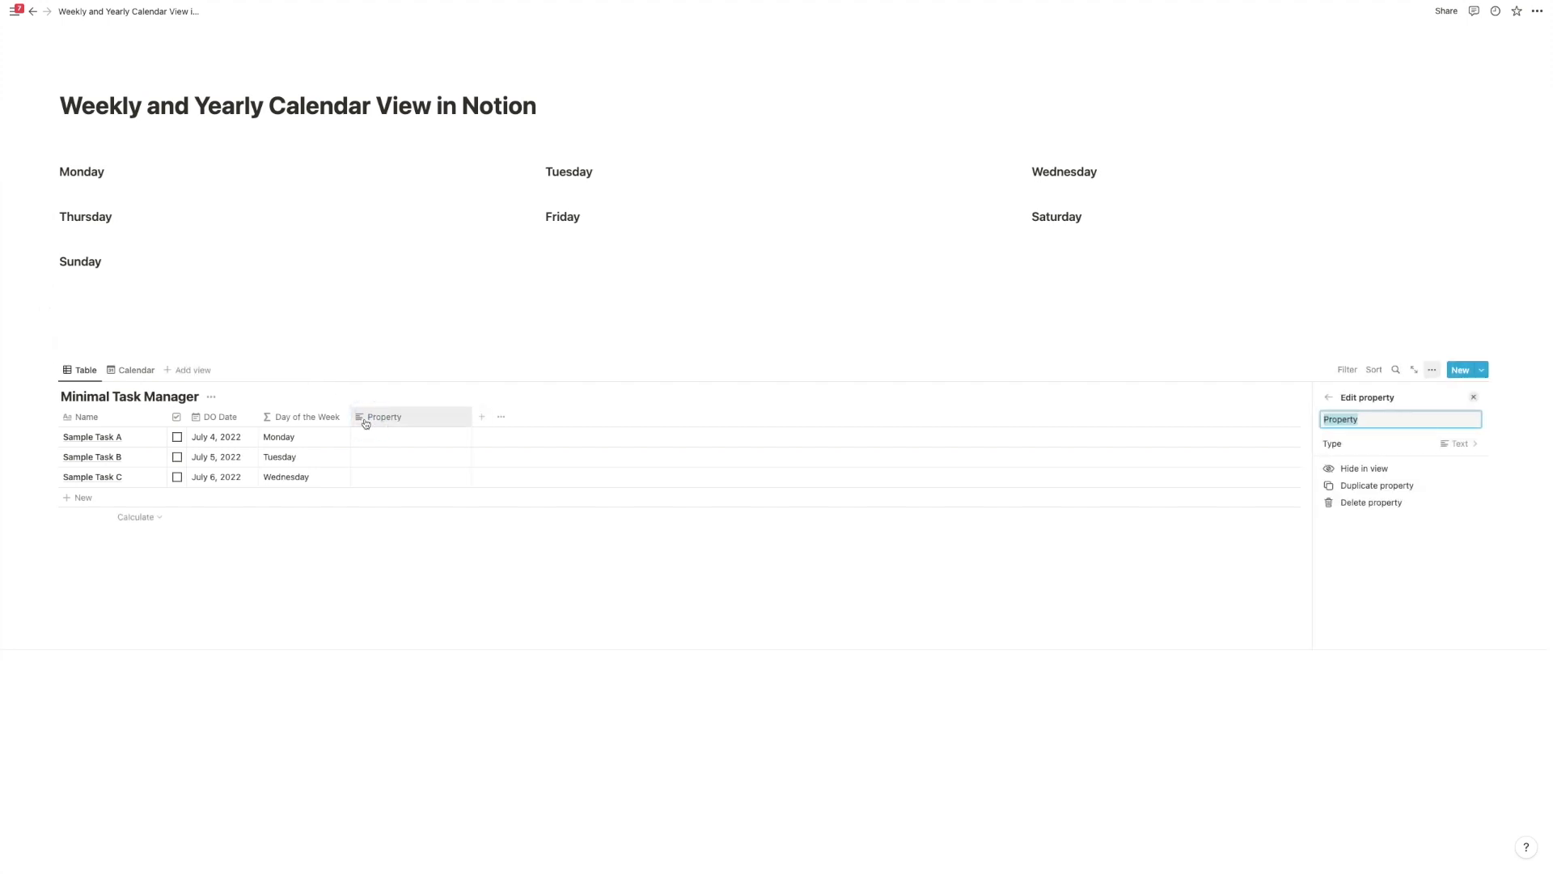
{"action": "type", "text": "This week?"}
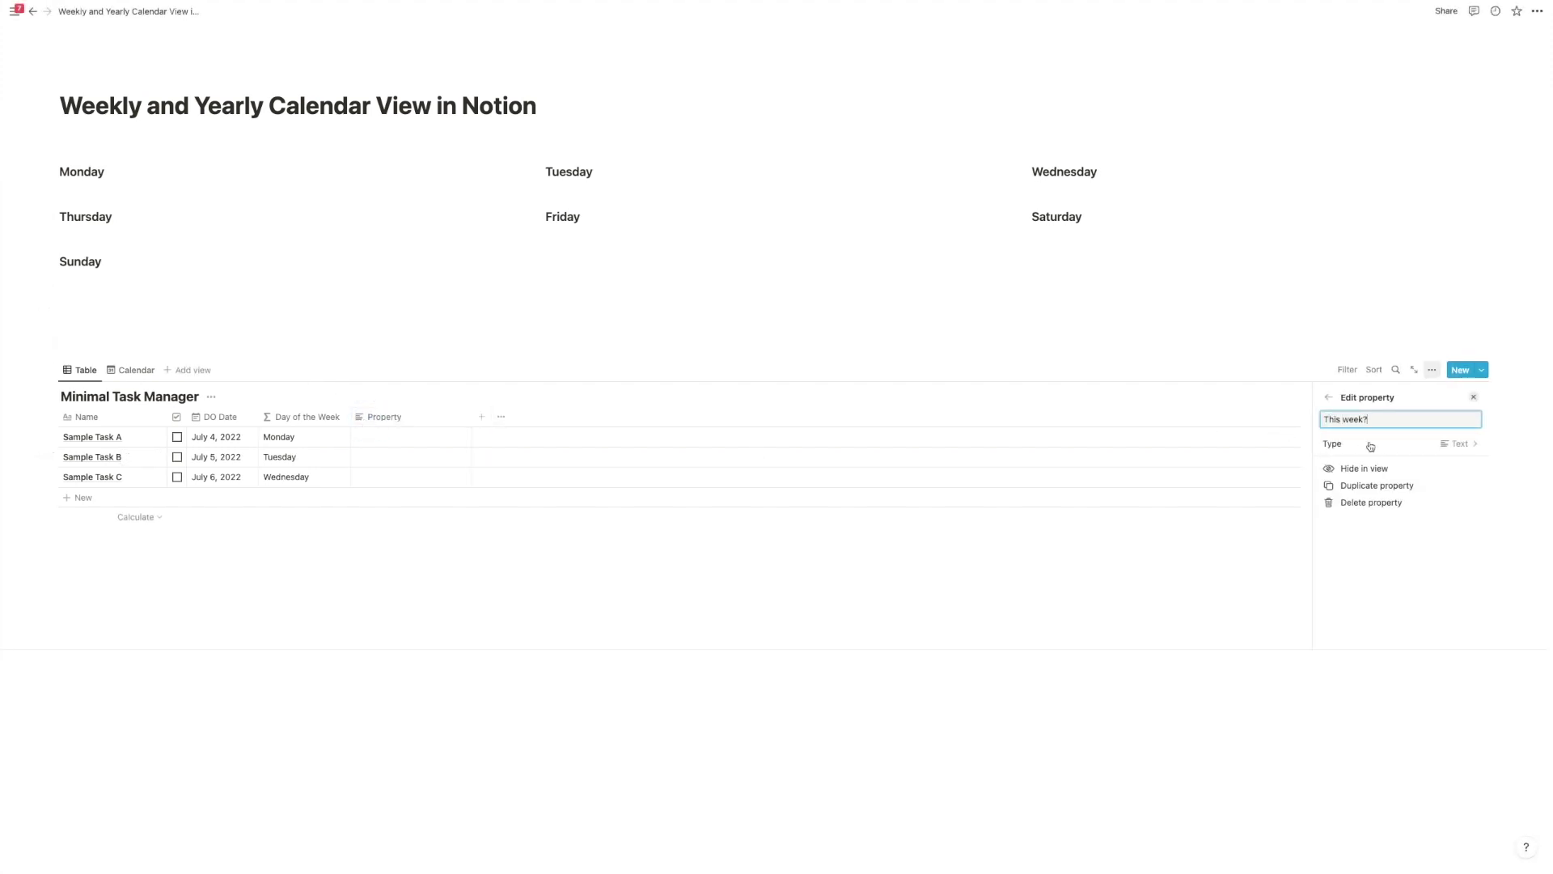
{"action": "left_click", "coordinate": [1369, 444]}
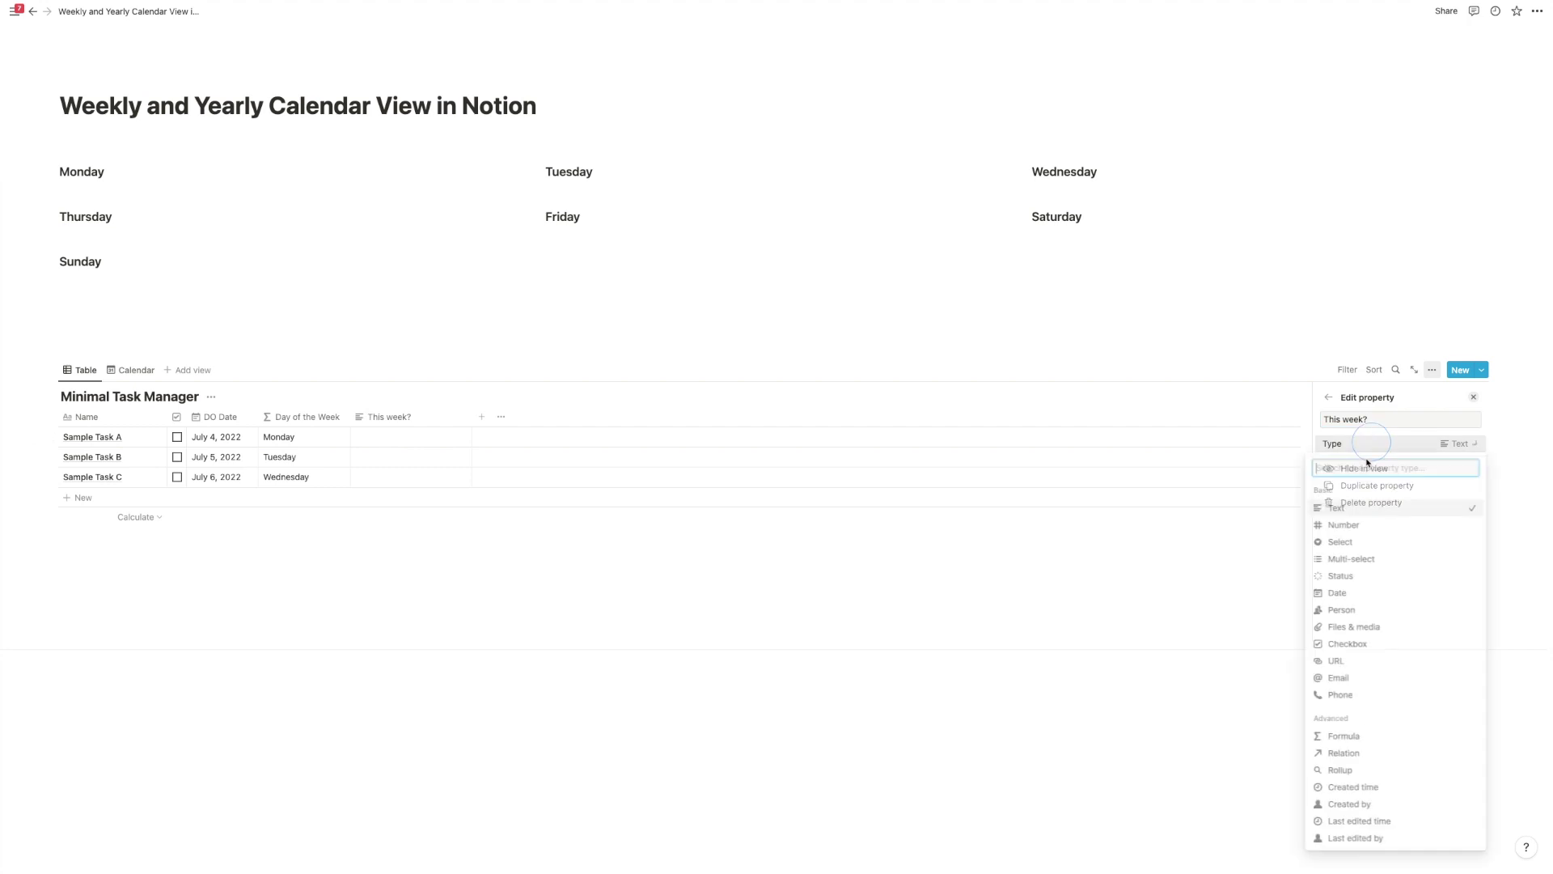
{"action": "left_click", "coordinate": [1342, 736]}
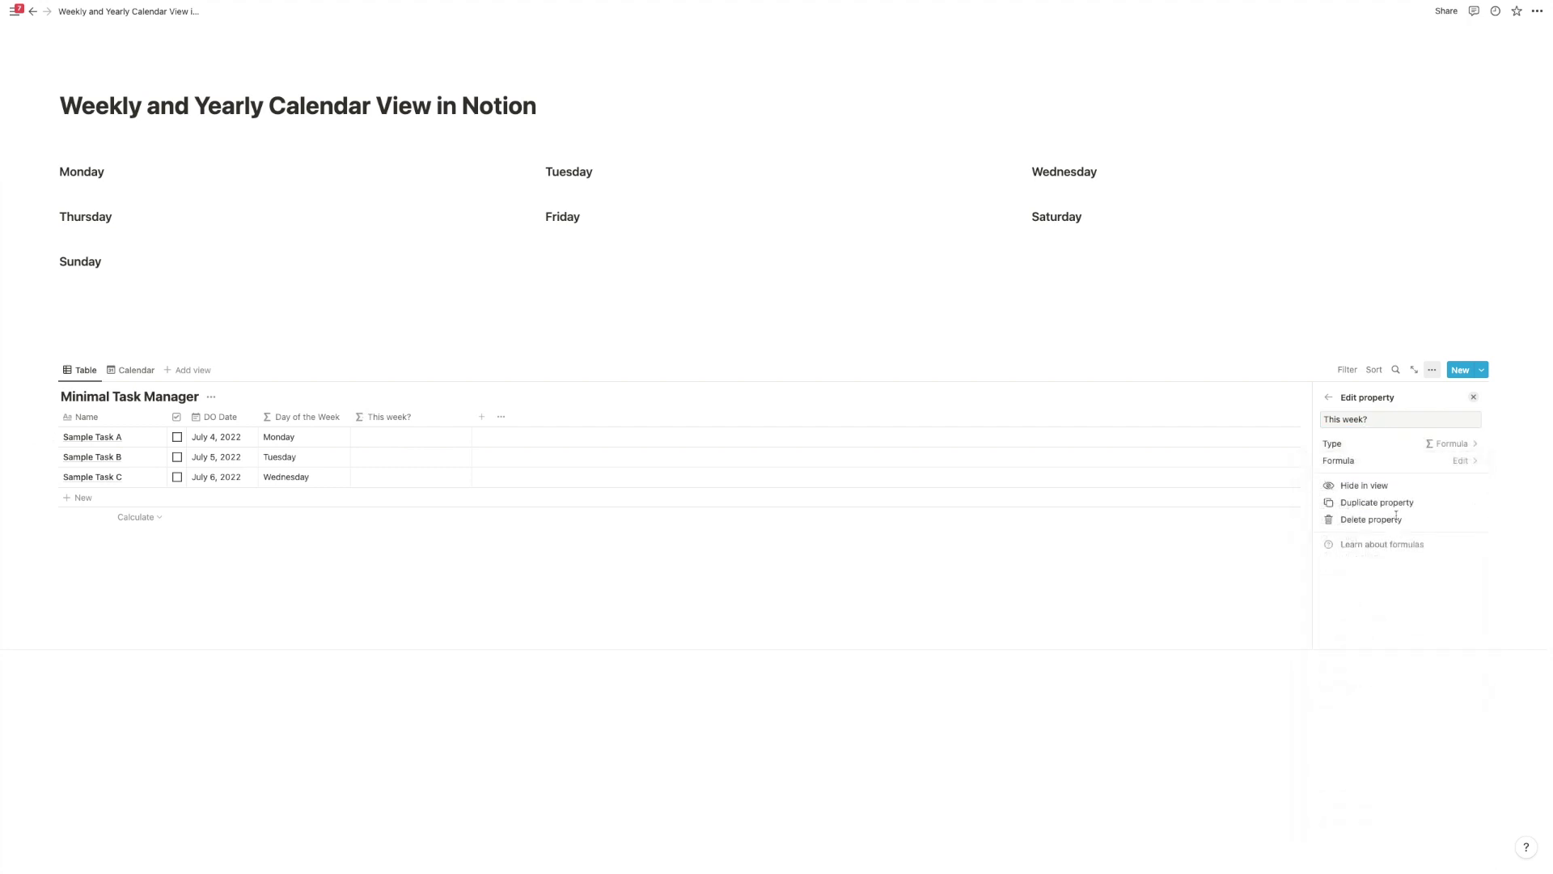
{"action": "left_click", "coordinate": [1403, 461]}
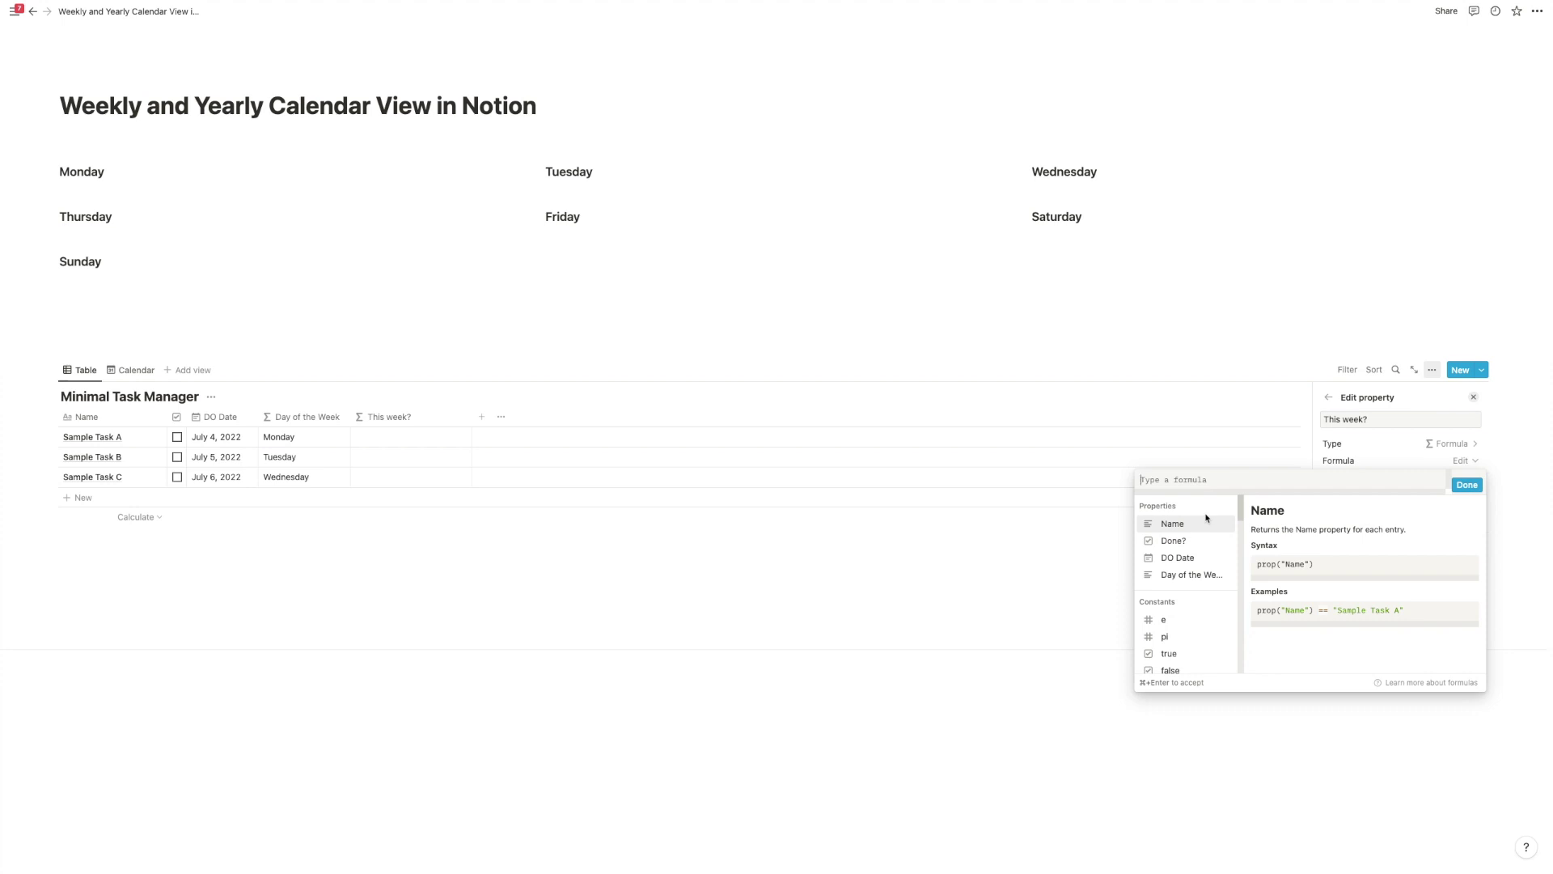
- Start the This week? formula with formatDate(now(),"w")== followed by the DO Date property
{"action": "type", "text": "format("}
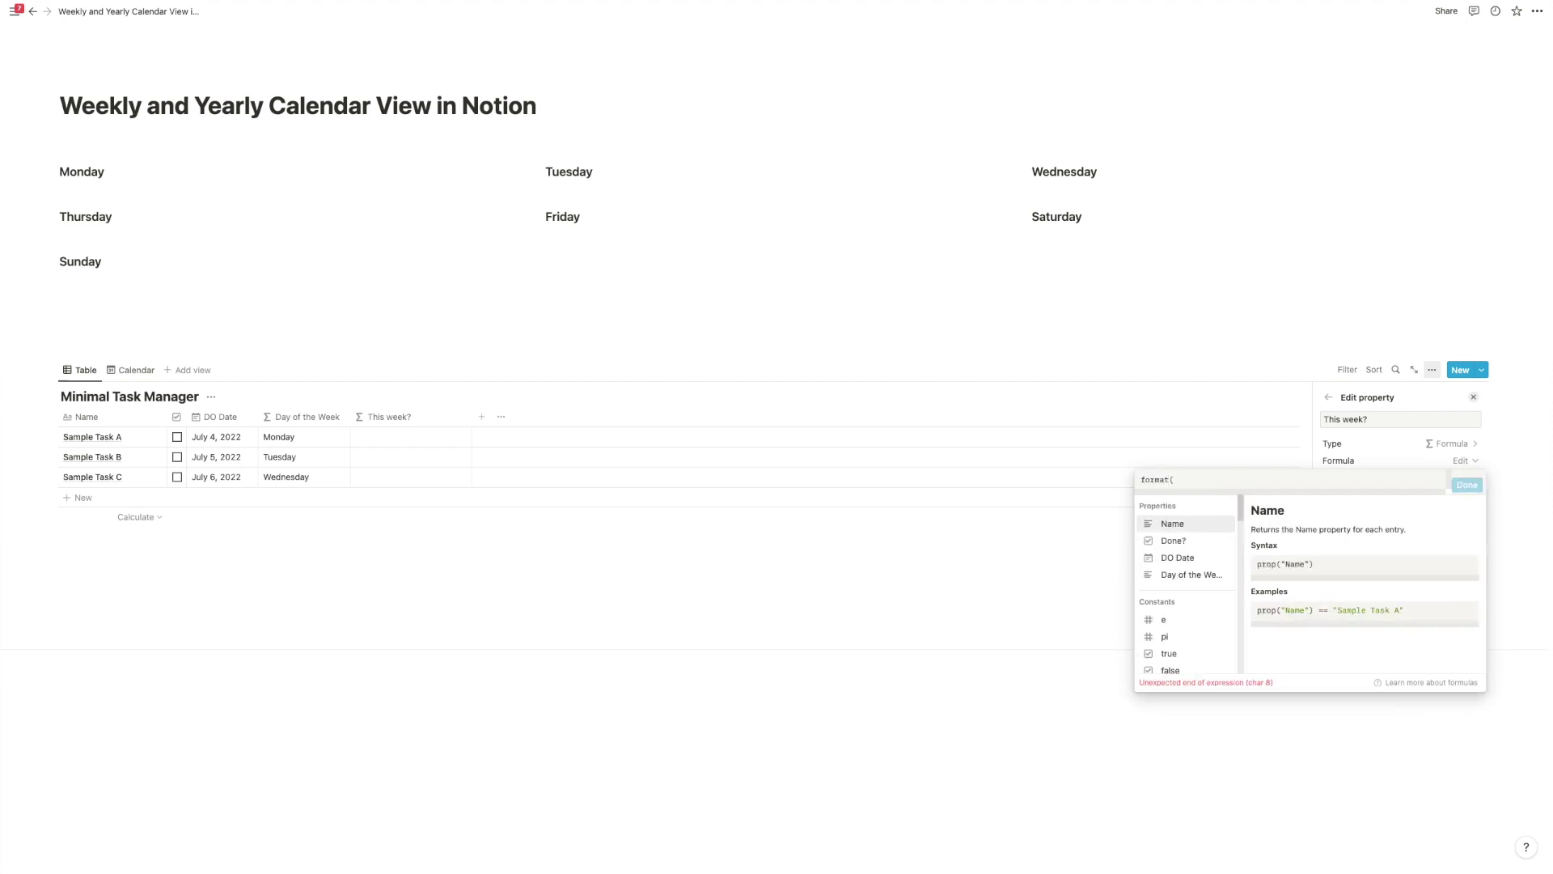
{"action": "key", "text": "BackSpace"}
{"action": "type", "text": "Date"}
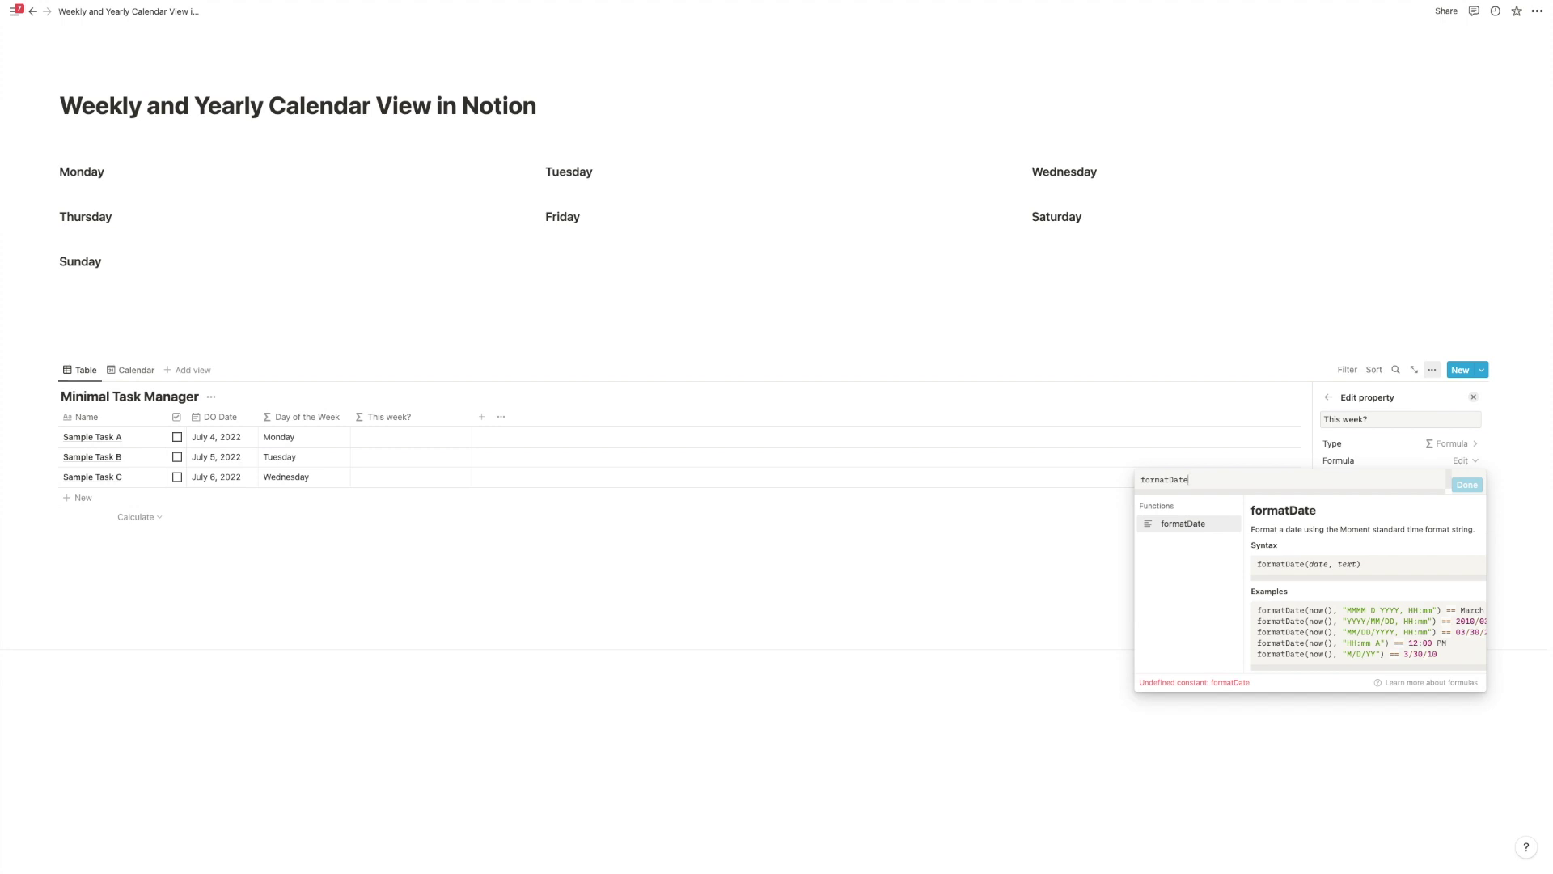
{"action": "type", "text": "("}
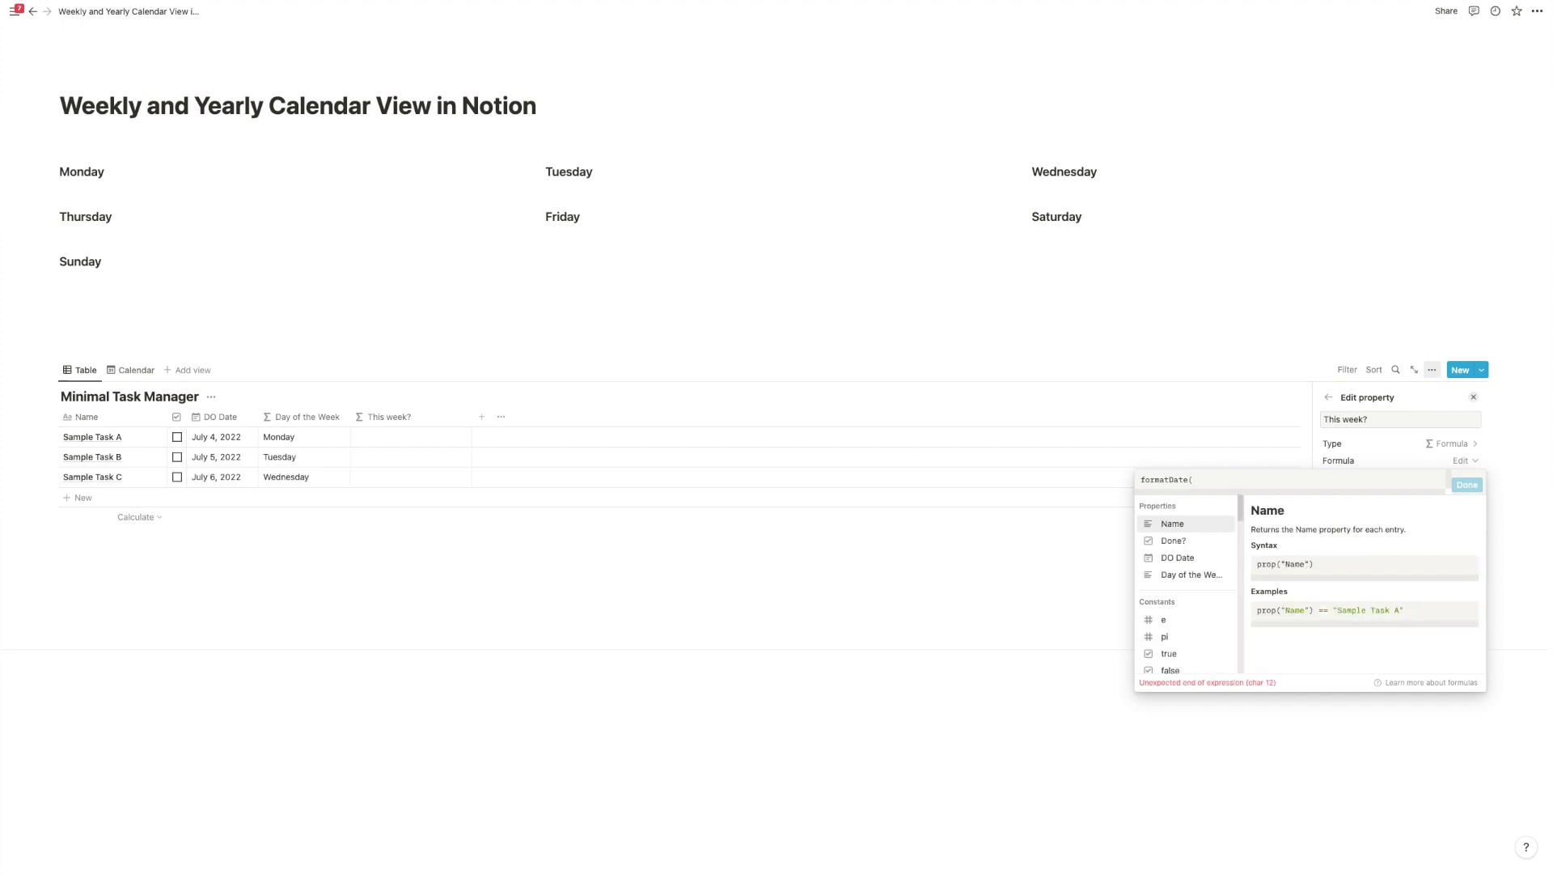
{"action": "type", "text": "now(),\"w\")"}
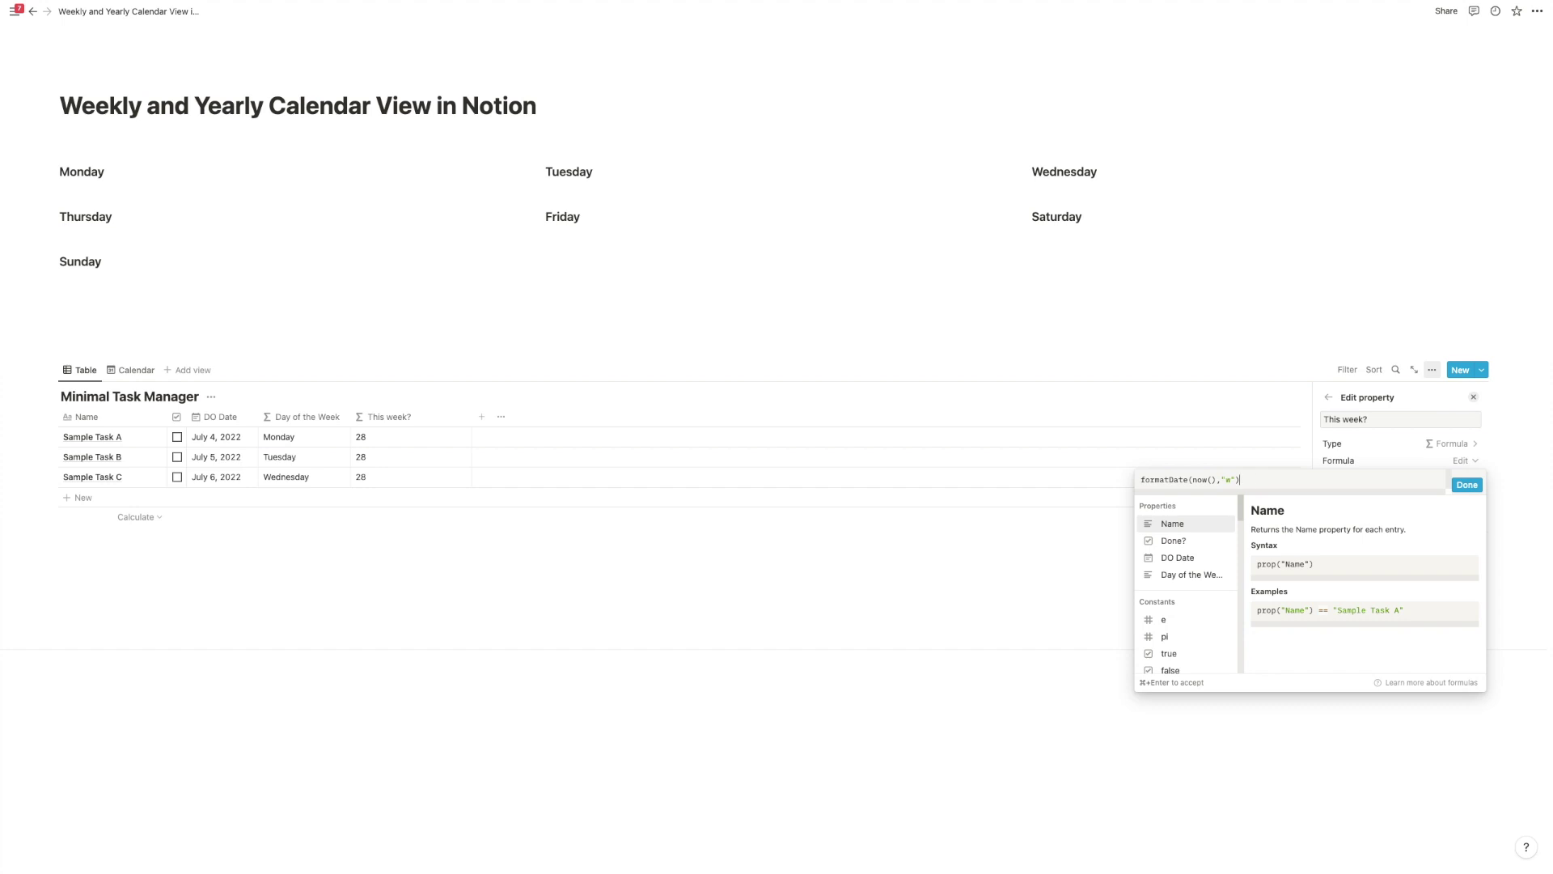
{"action": "type", "text": "=="}
{"action": "left_click", "coordinate": [1197, 560]}
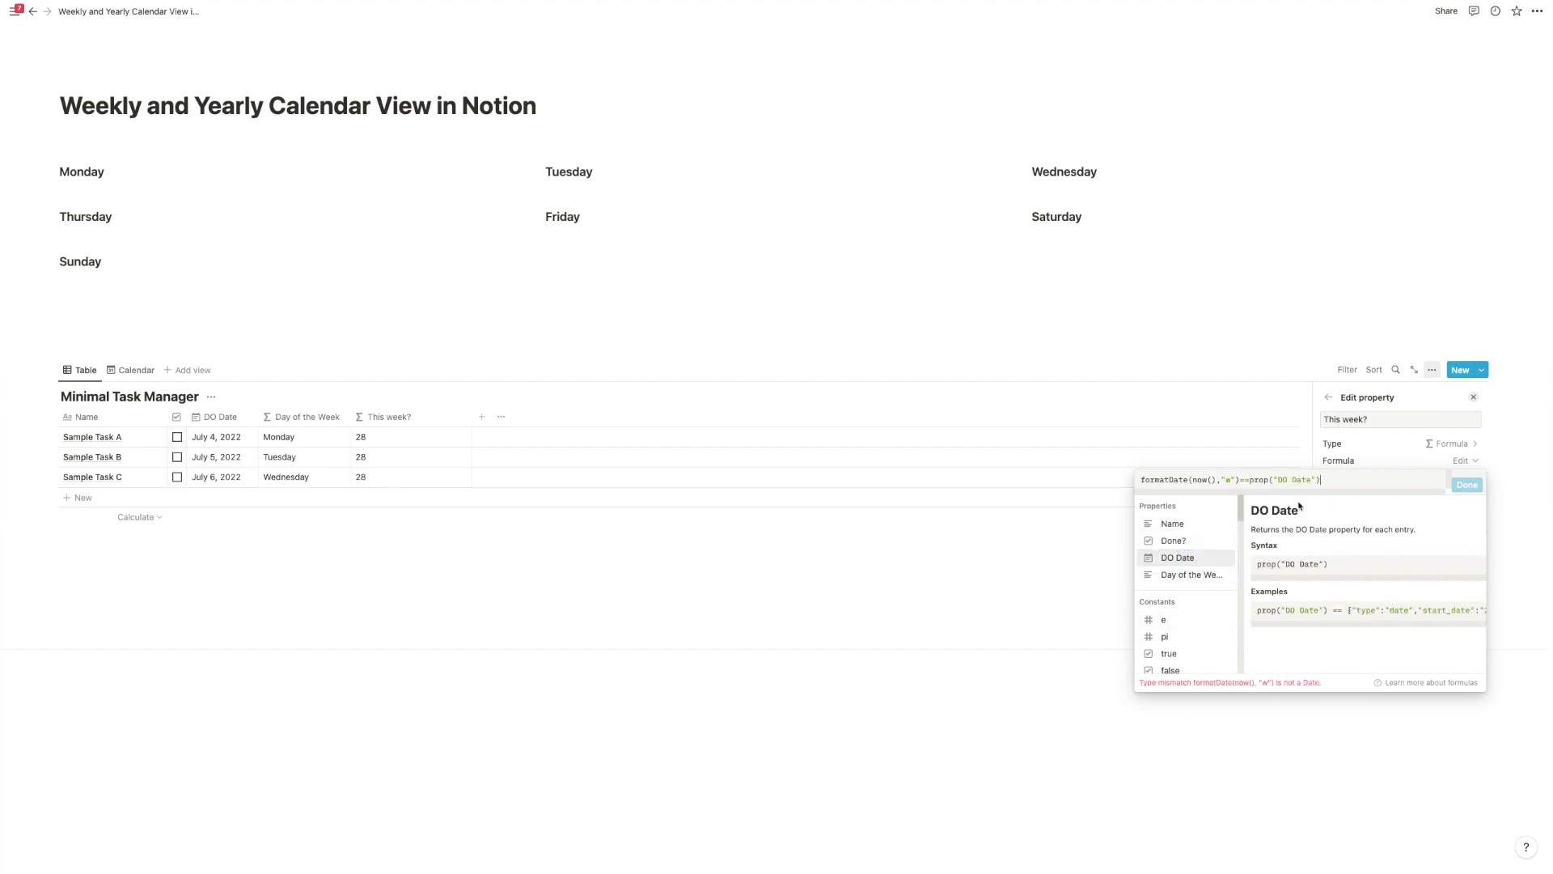
- Wrap the DO Date reference as formatDate(prop("DO Date"),"w") and save the formula
{"action": "left_click", "coordinate": [1150, 481]}
{"action": "left_click", "coordinate": [1225, 480]}
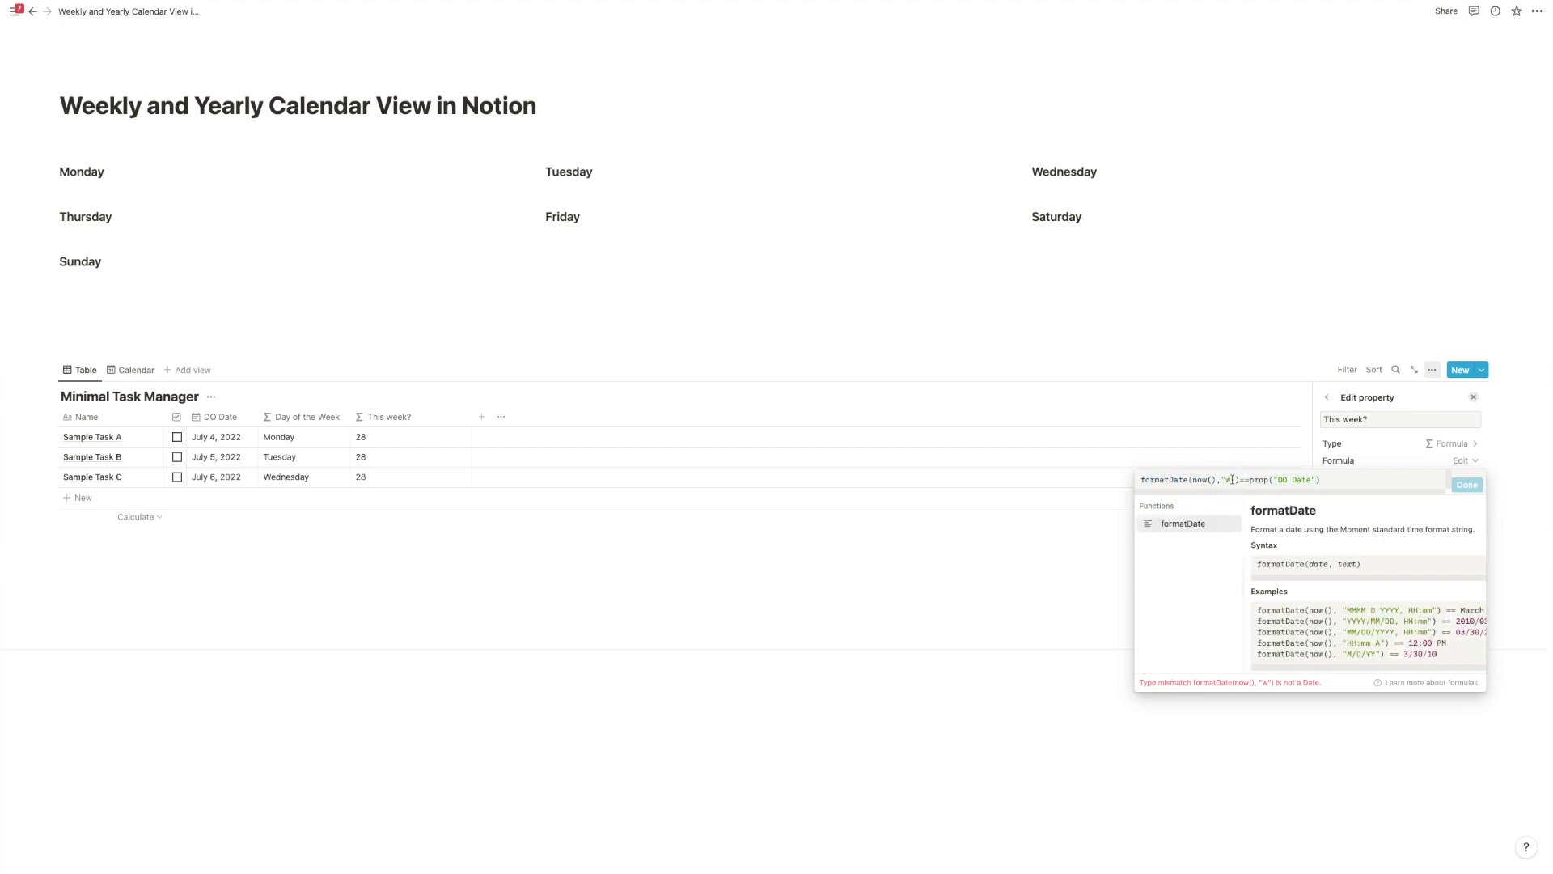
{"action": "left_click", "coordinate": [1324, 480]}
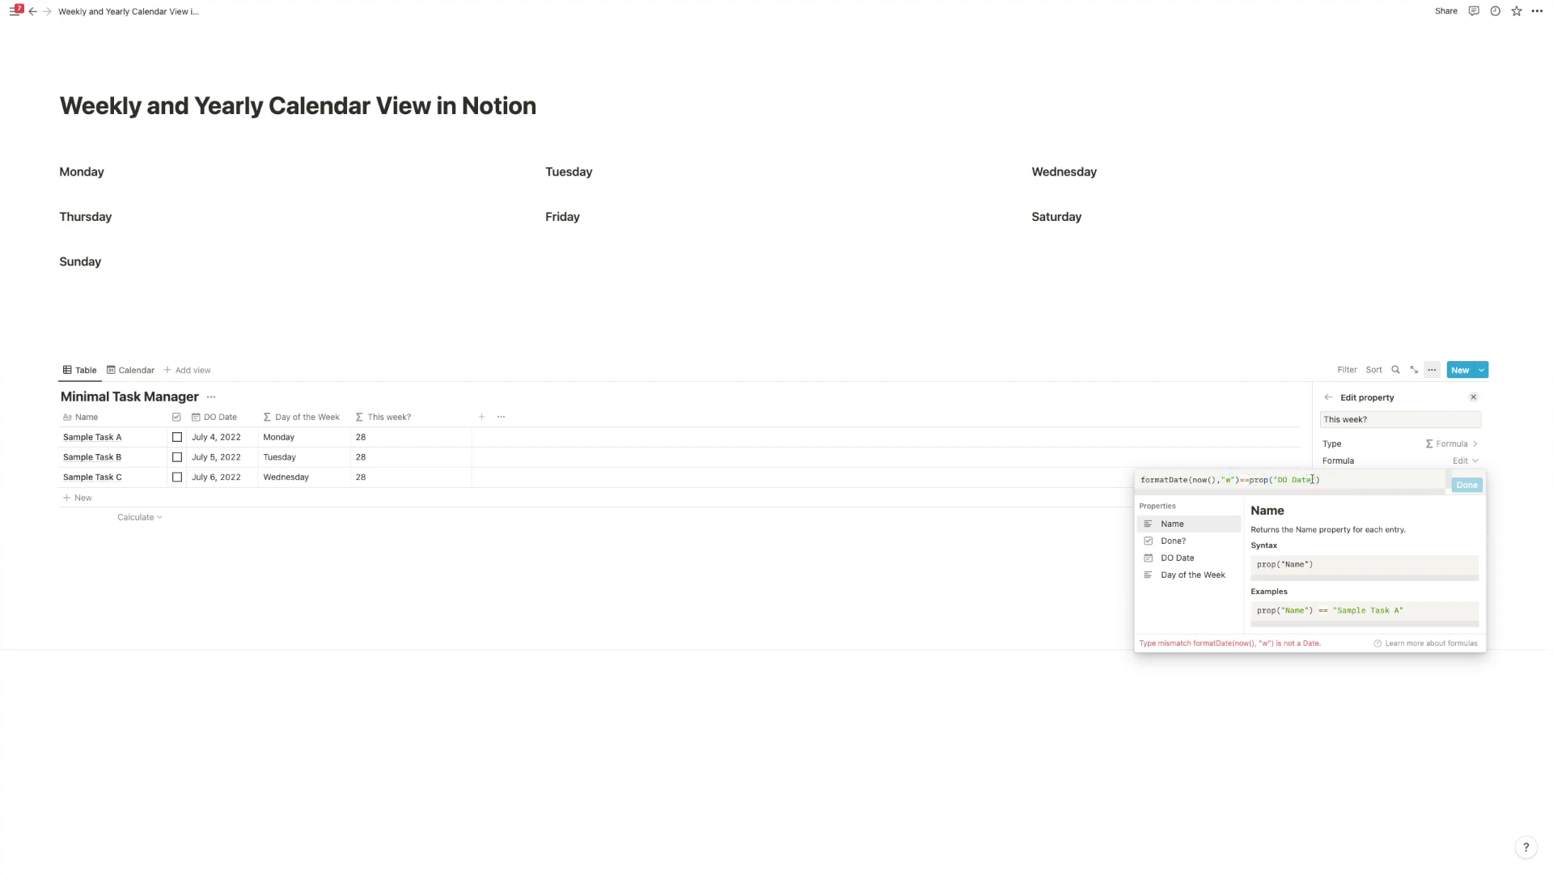
{"action": "left_click_drag", "start_coordinate": [1320, 480], "coordinate": [1250, 480]}
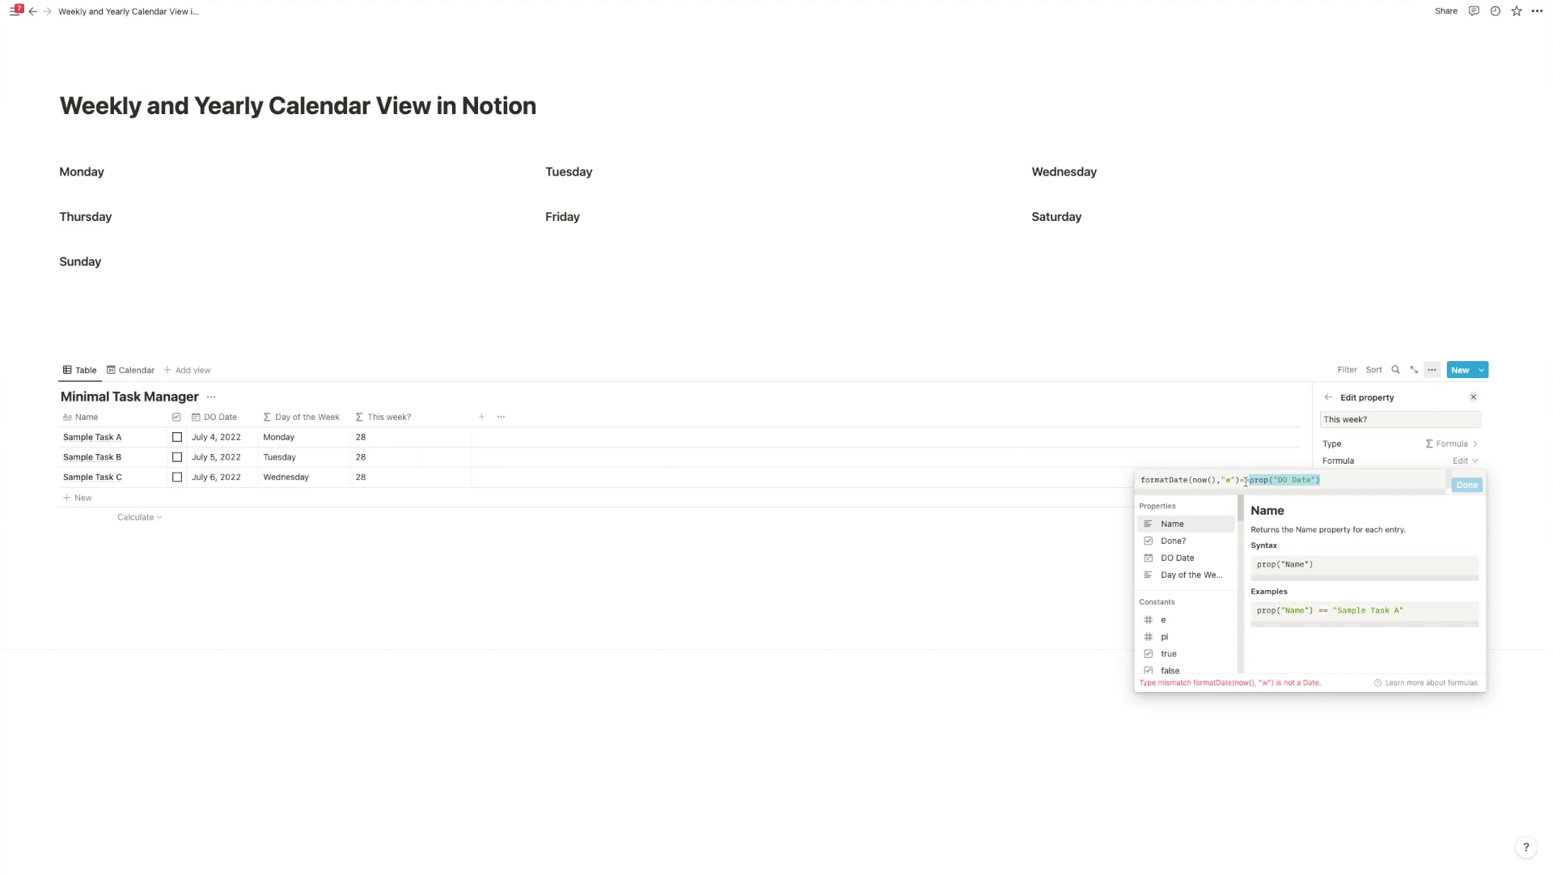
{"action": "left_click", "coordinate": [1249, 481]}
{"action": "type", "text": "format"}
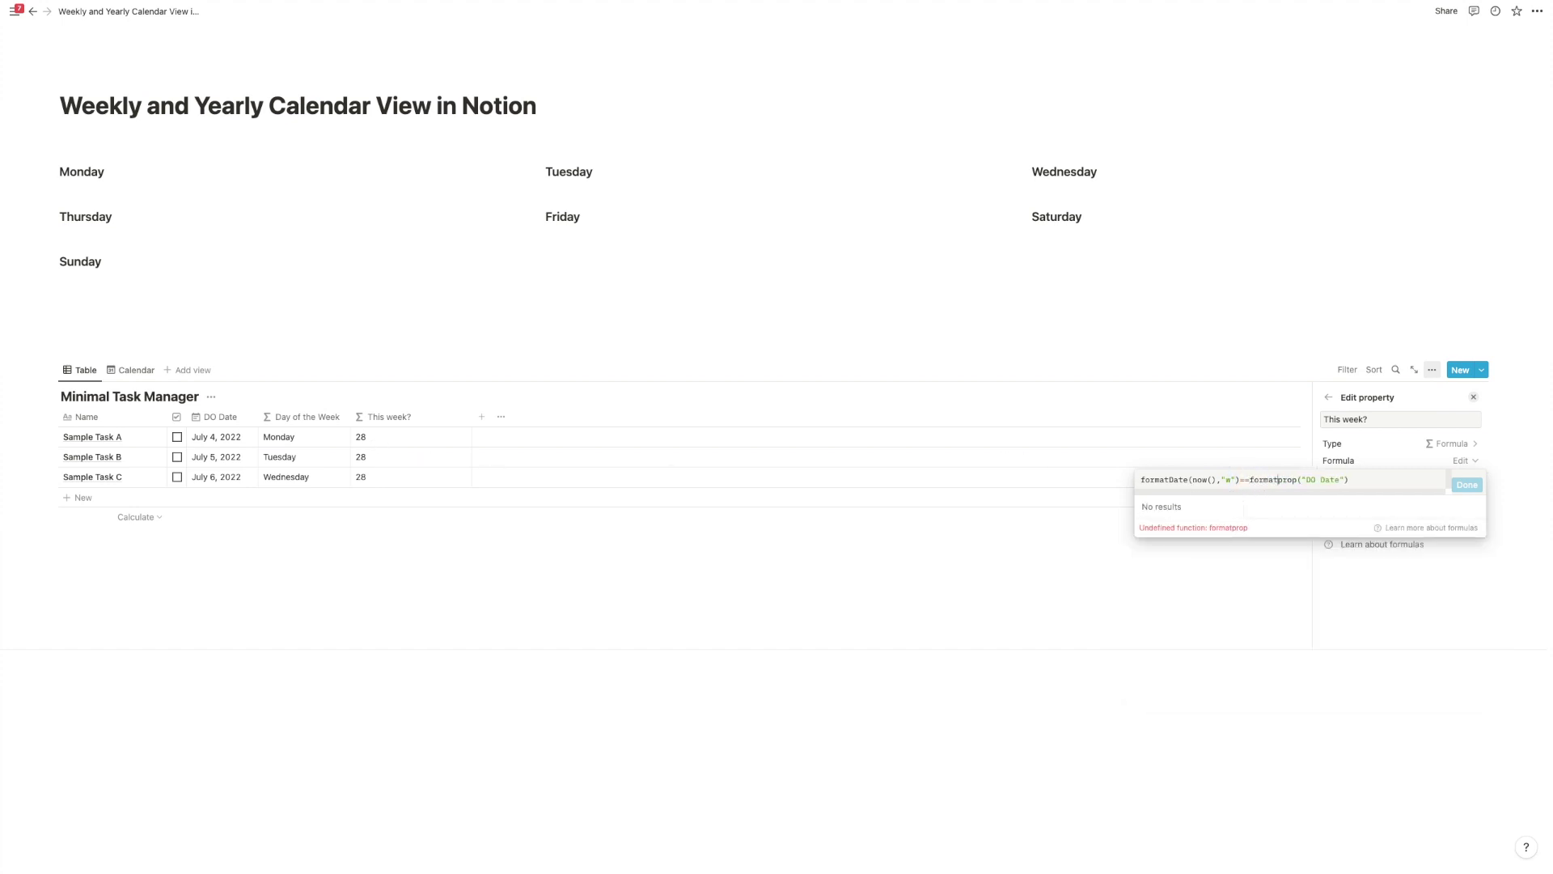
{"action": "type", "text": "Date("}
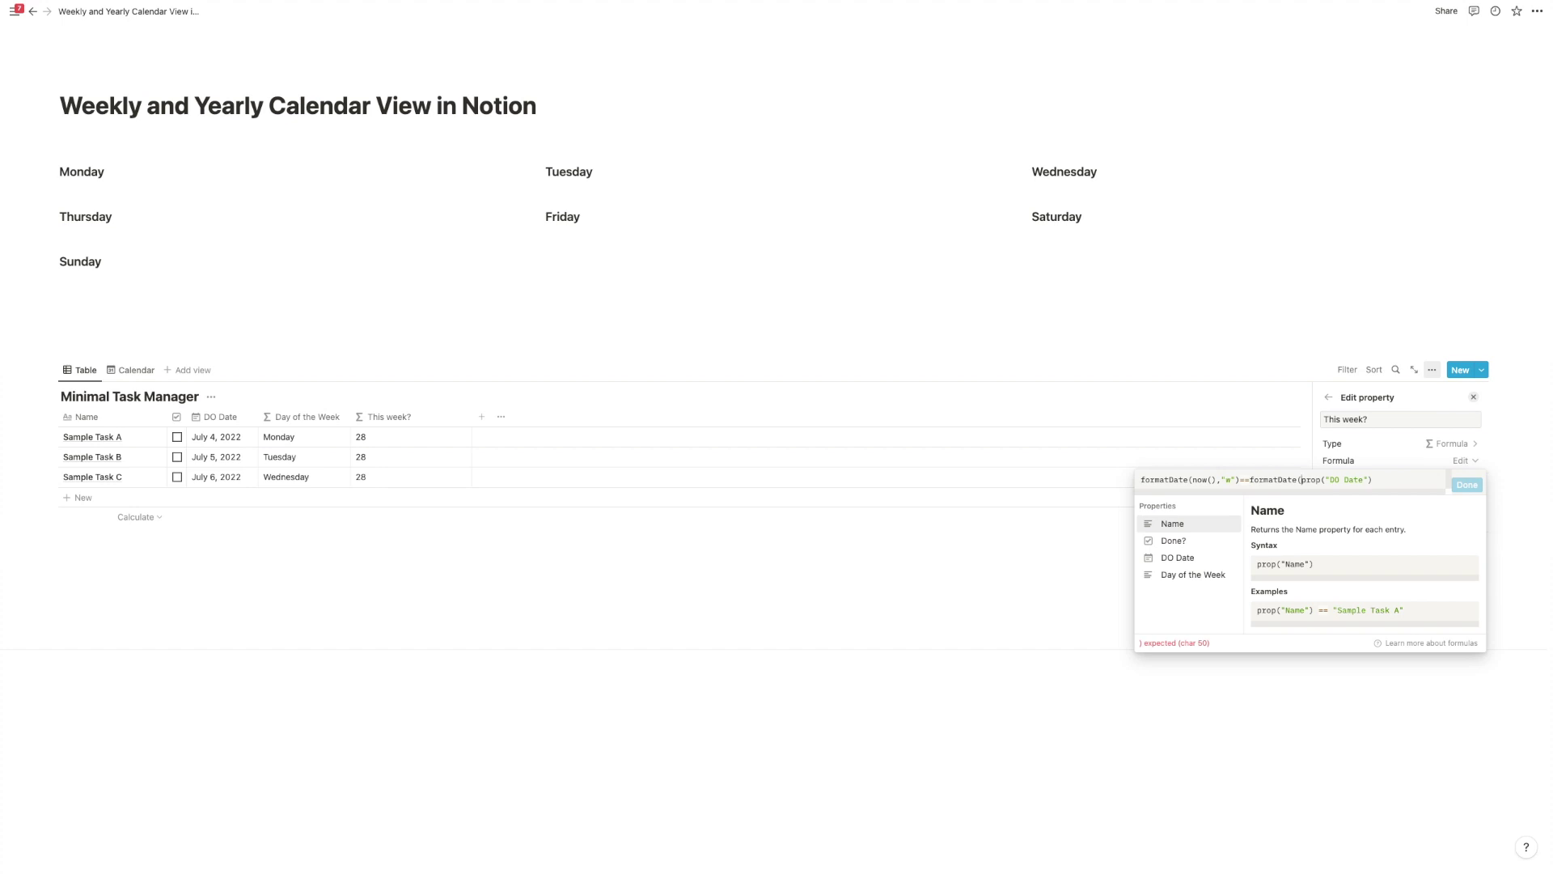
{"action": "left_click", "coordinate": [1411, 482]}
{"action": "type", "text": ","}
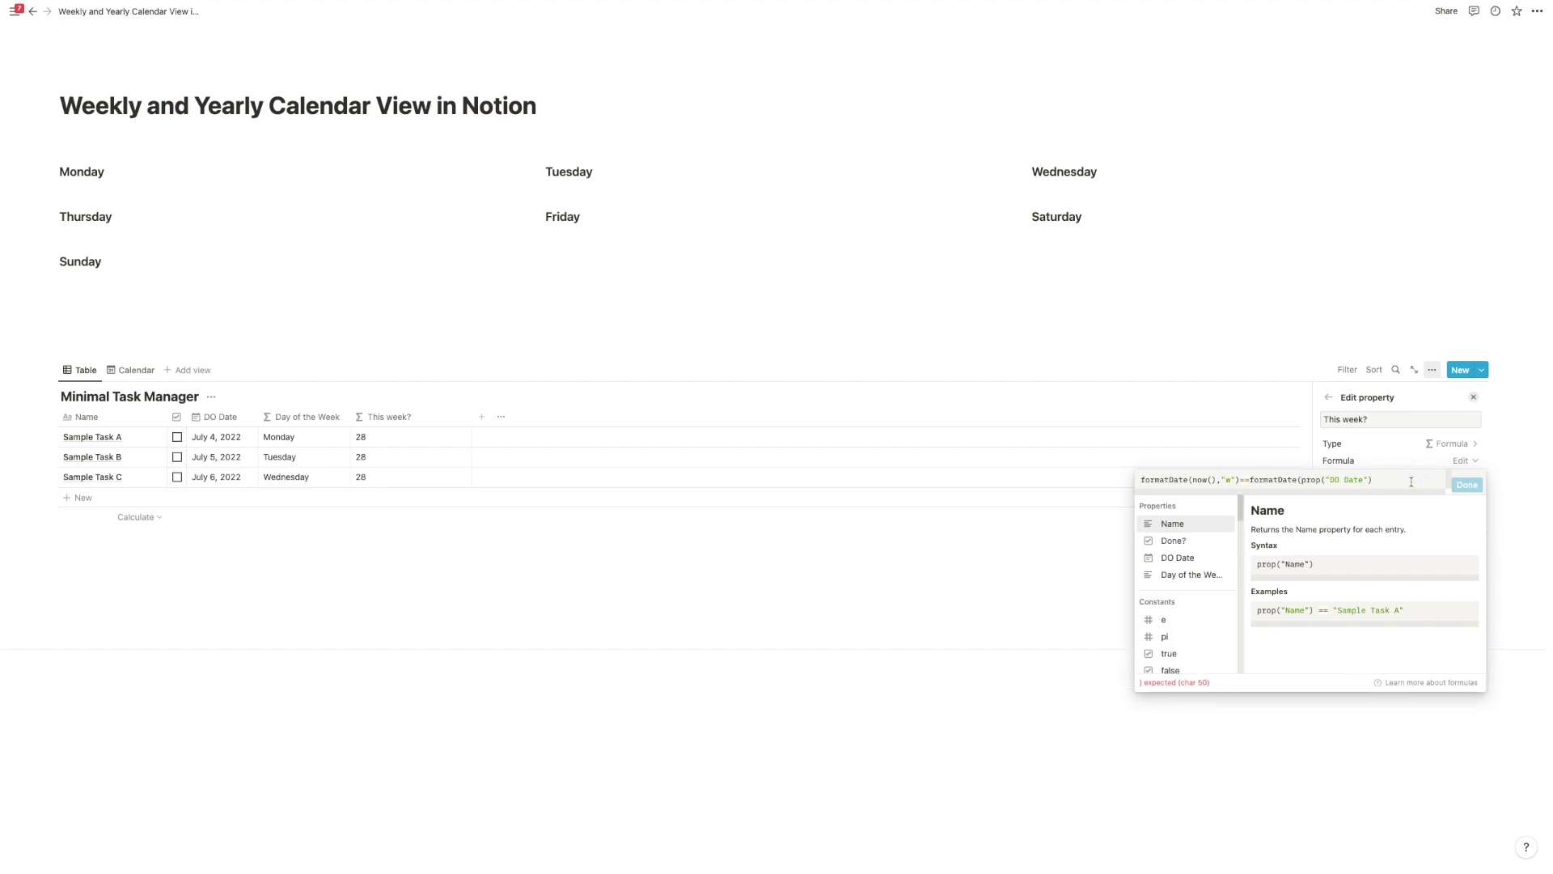
{"action": "type", "text": "\"w\")"}
{"action": "left_click", "coordinate": [1457, 483]}
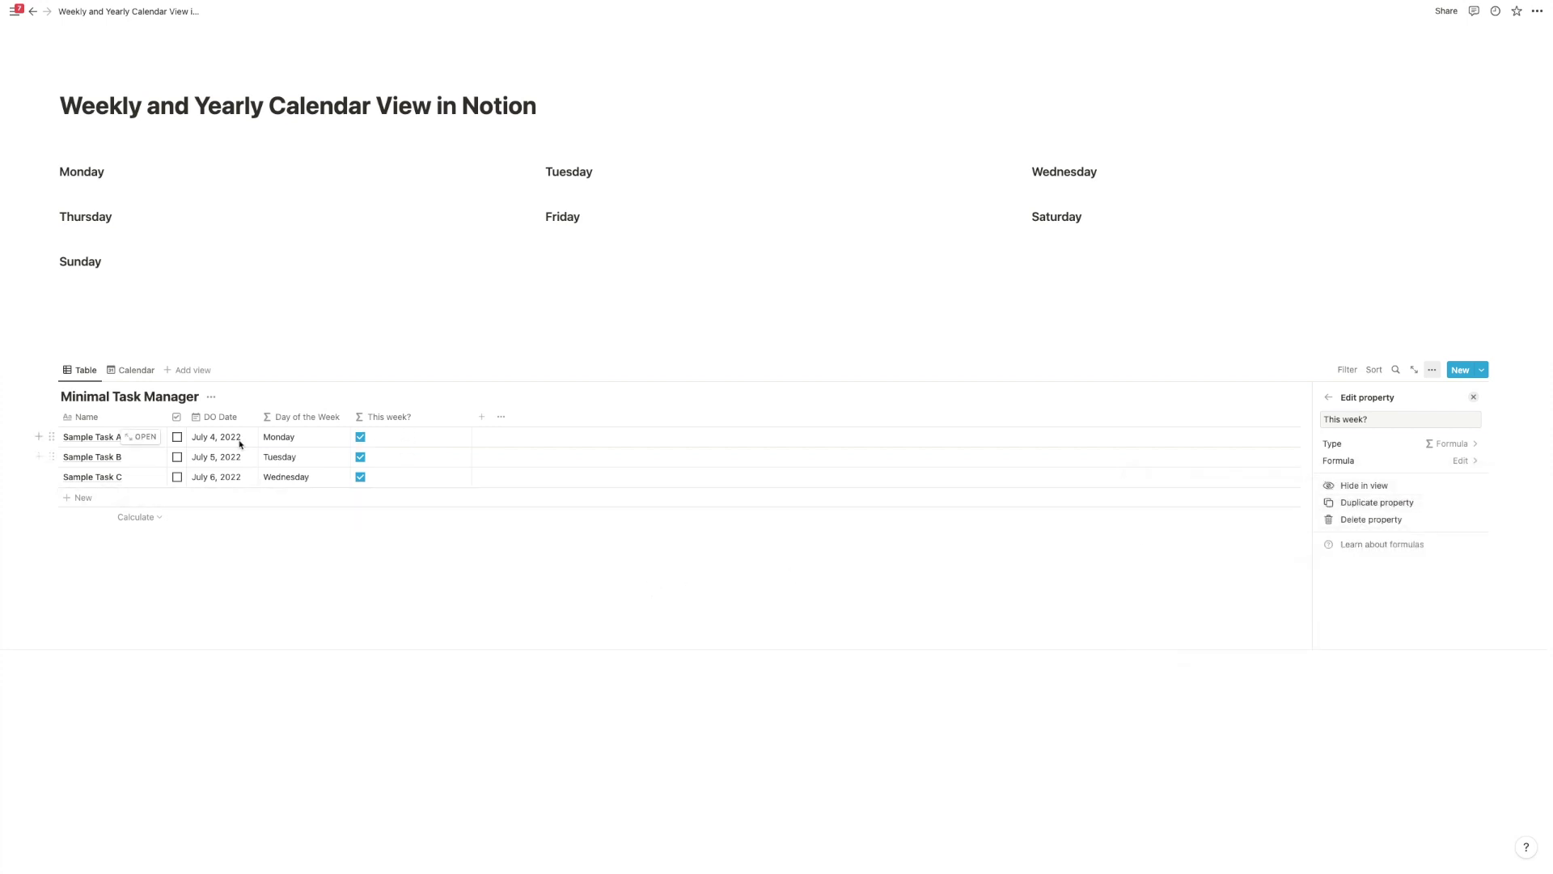
- Change Sample Task A's DO Date to July 11, 2022
{"action": "left_click", "coordinate": [214, 437]}
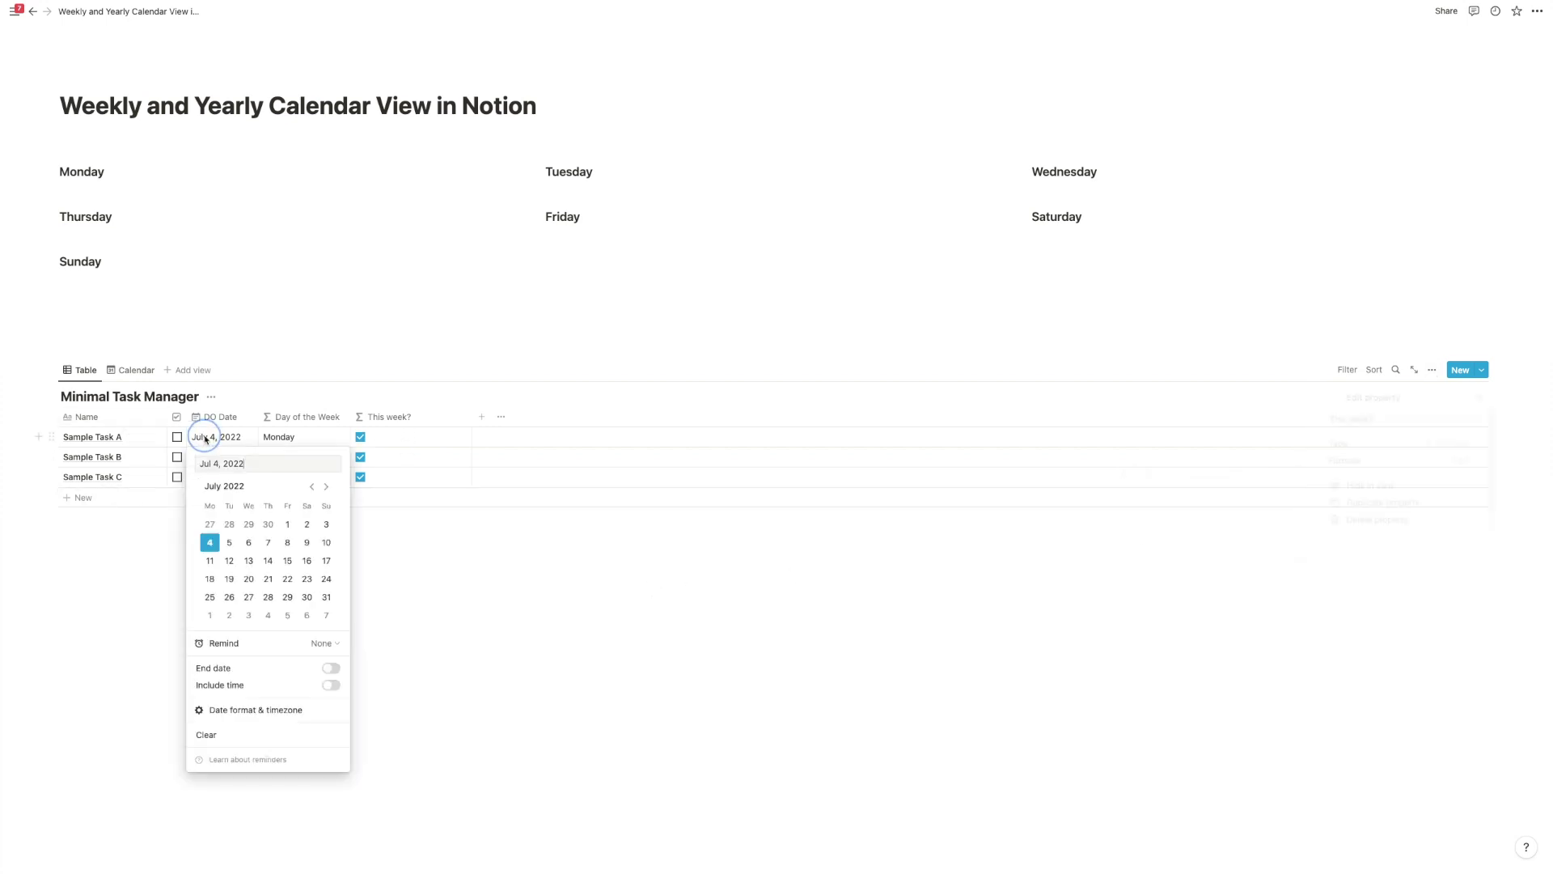
{"action": "left_click", "coordinate": [210, 561]}
{"action": "key", "text": "Escape"}
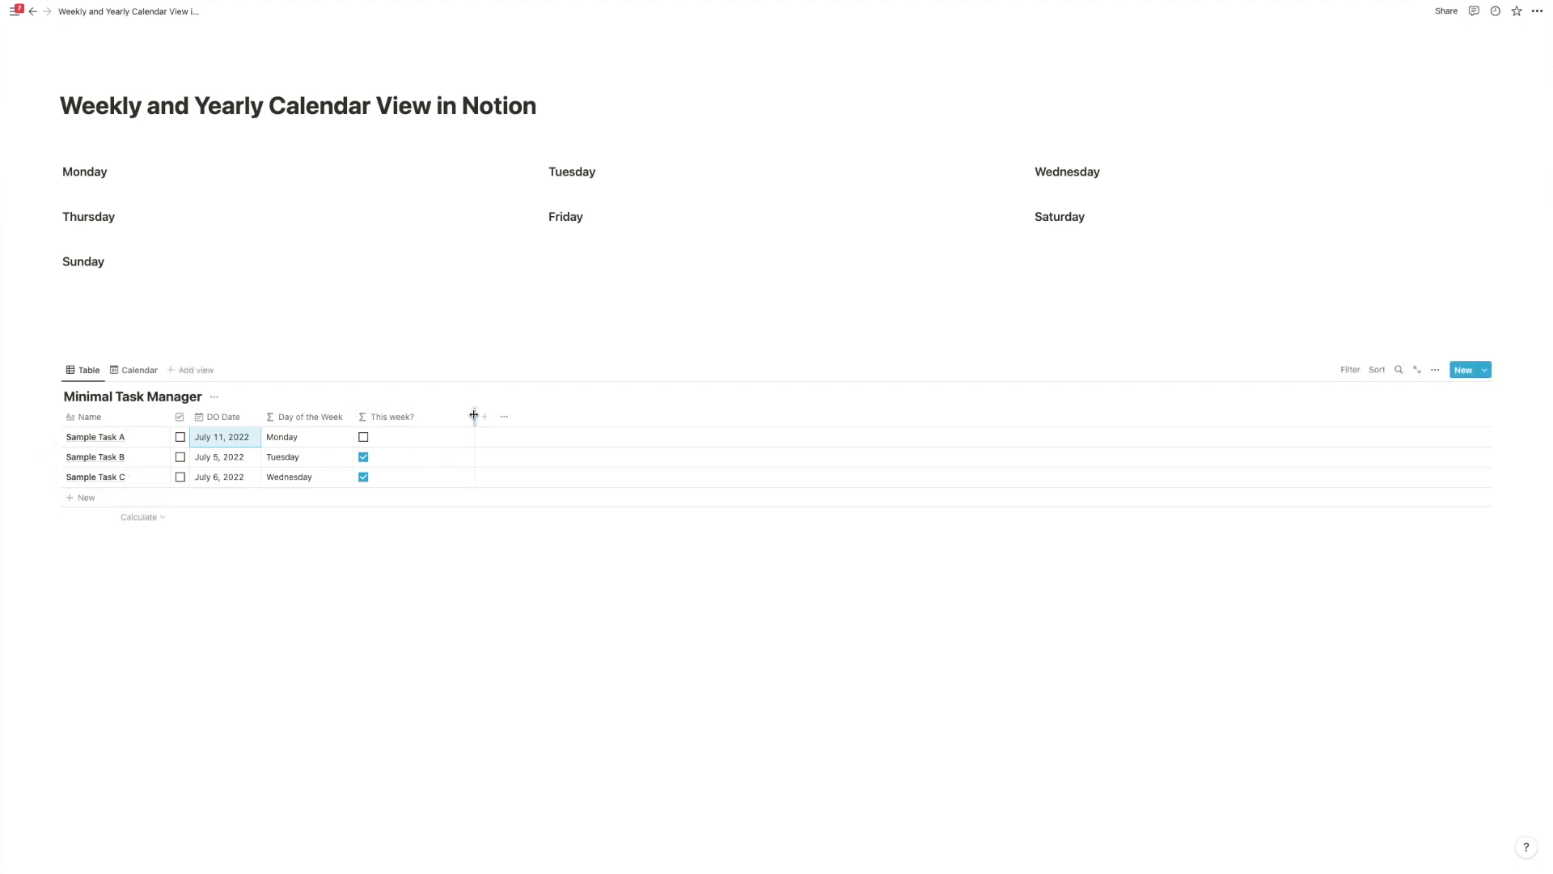
- Narrow the This week? column and add an empty line below the Monday heading
{"action": "left_click_drag", "start_coordinate": [475, 416], "coordinate": [423, 416]}
{"action": "left_click", "coordinate": [410, 593]}
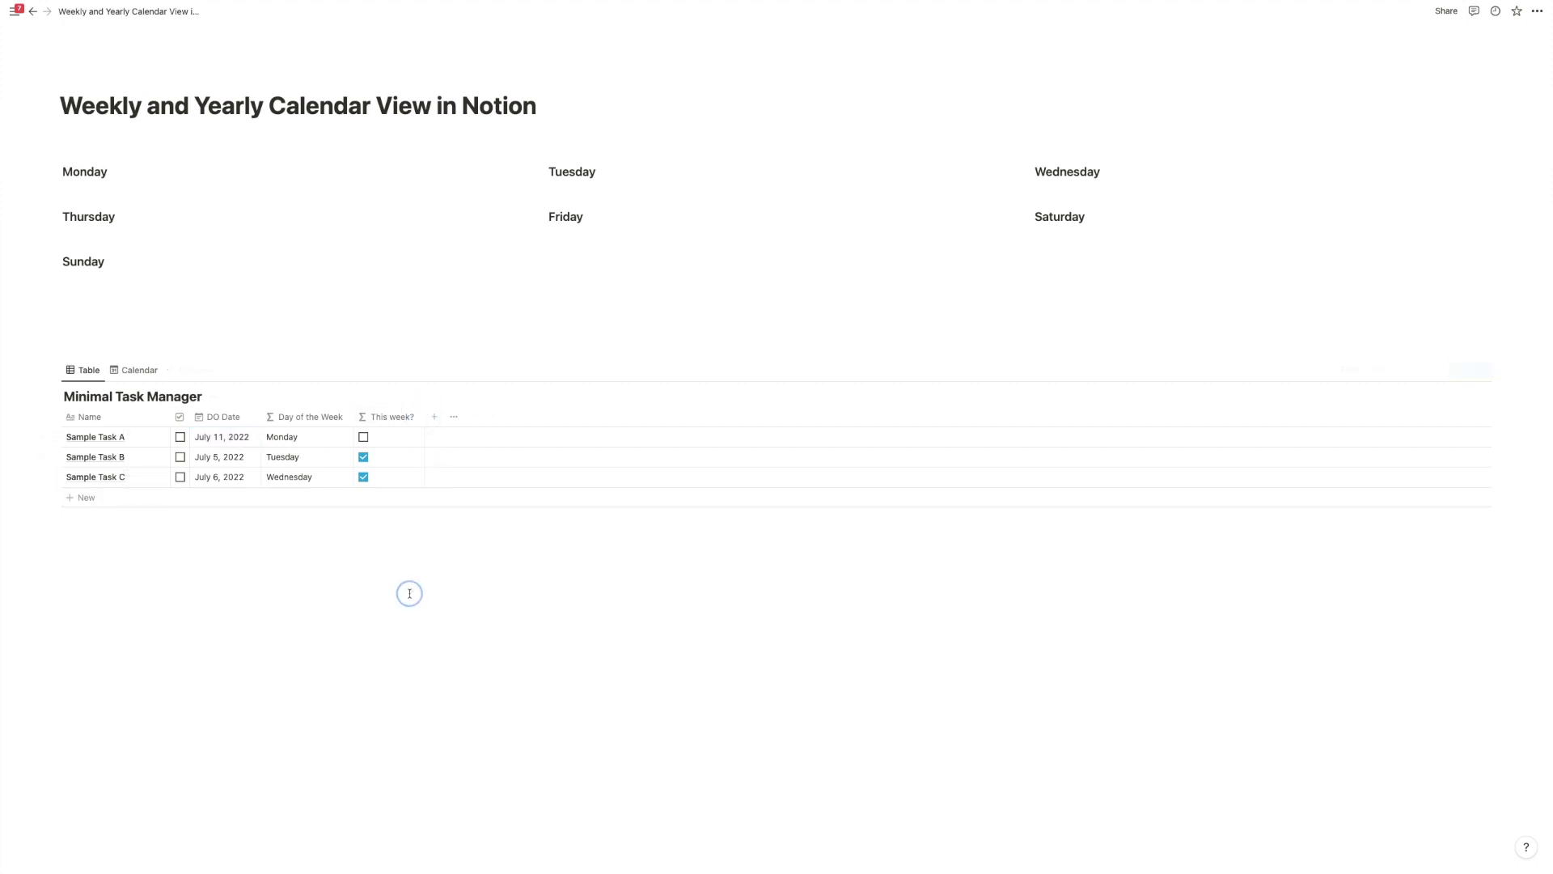
{"action": "left_click", "coordinate": [155, 174]}
{"action": "key", "text": "Return"}
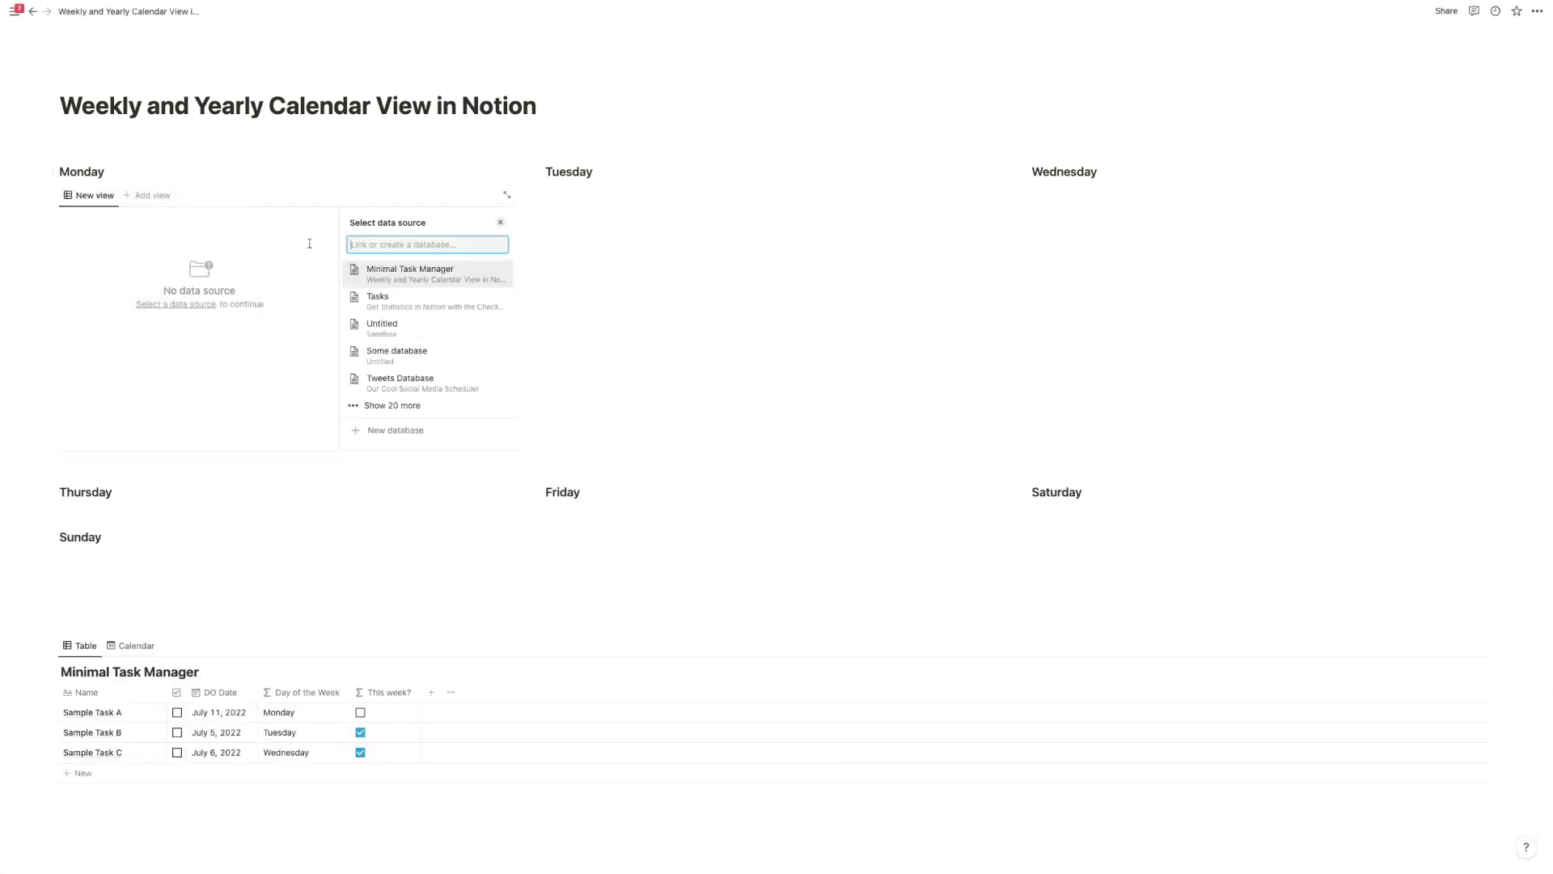
- Insert a linked Minimal Task Manager list view named Monday, title hidden, and start a filter
{"action": "left_click", "coordinate": [390, 275]}
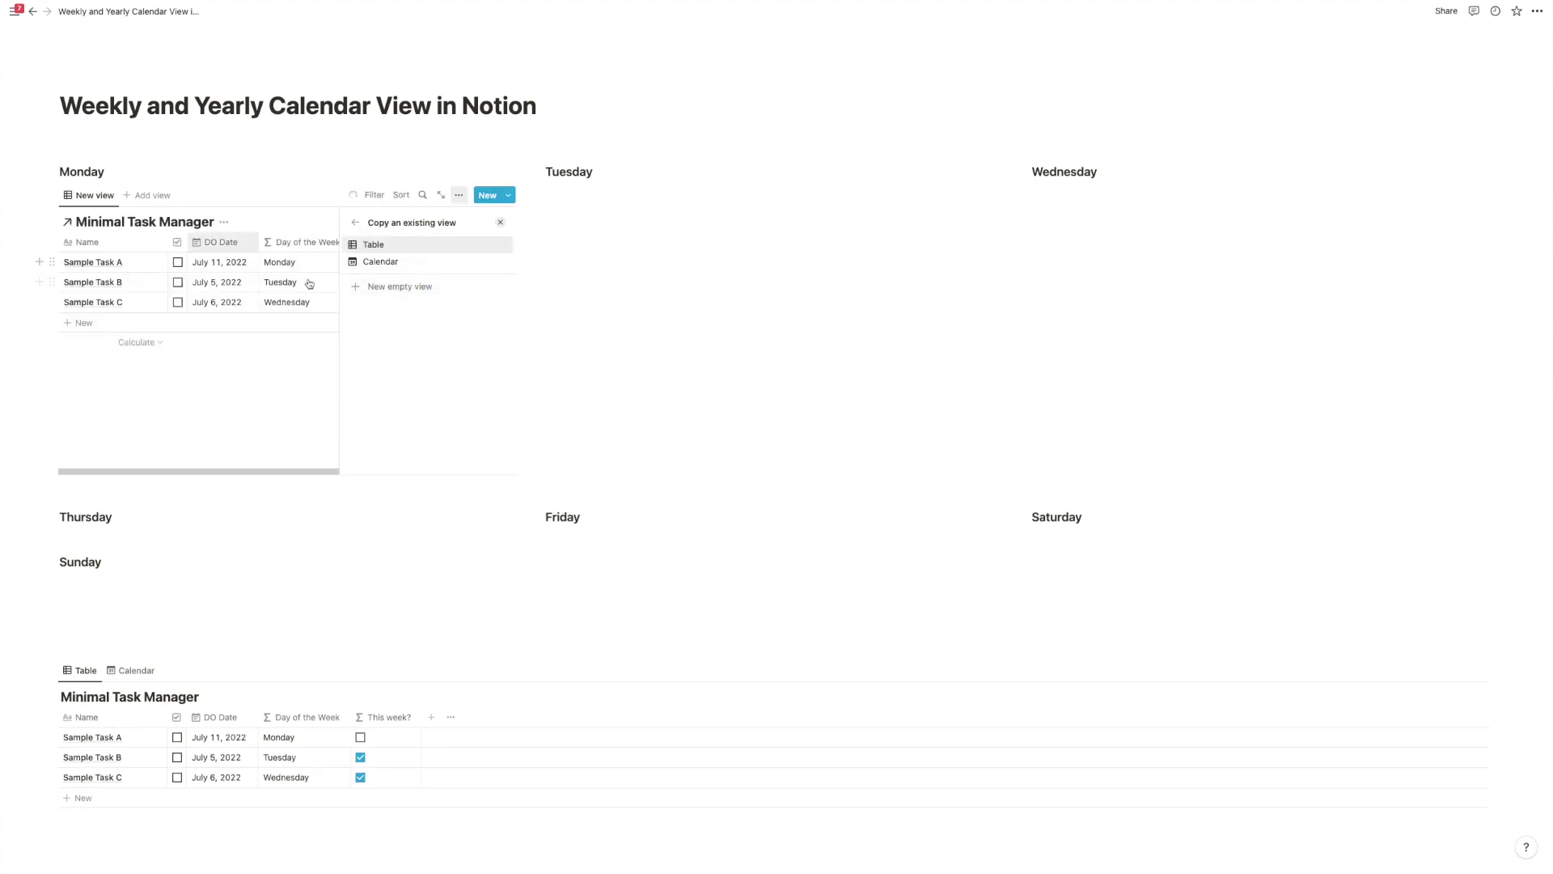
{"action": "left_click", "coordinate": [378, 288]}
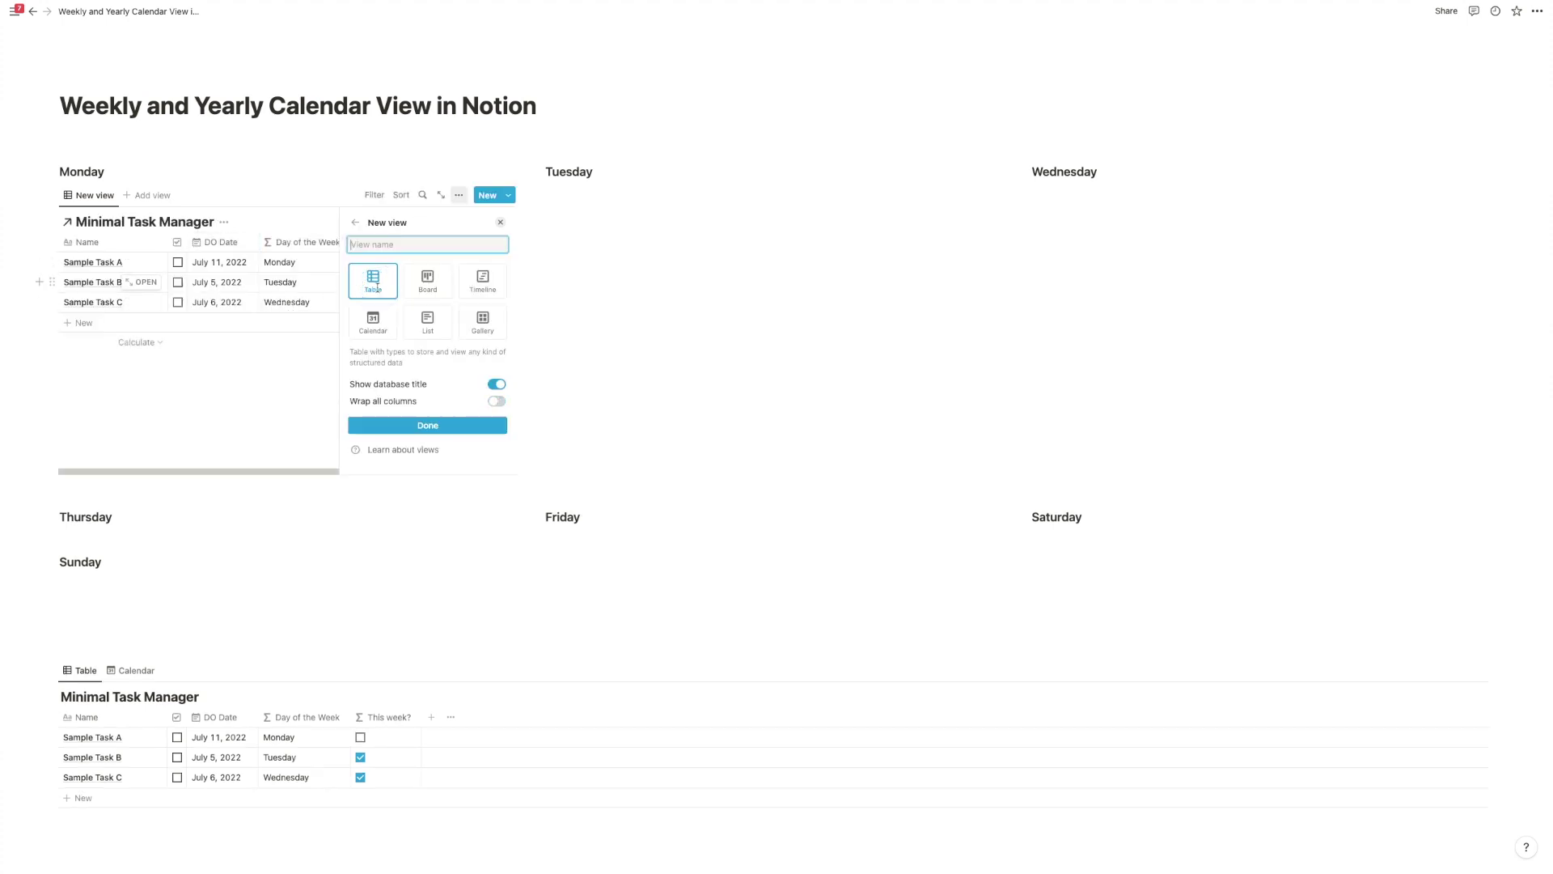
{"action": "left_click", "coordinate": [427, 322]}
{"action": "left_click", "coordinate": [409, 244]}
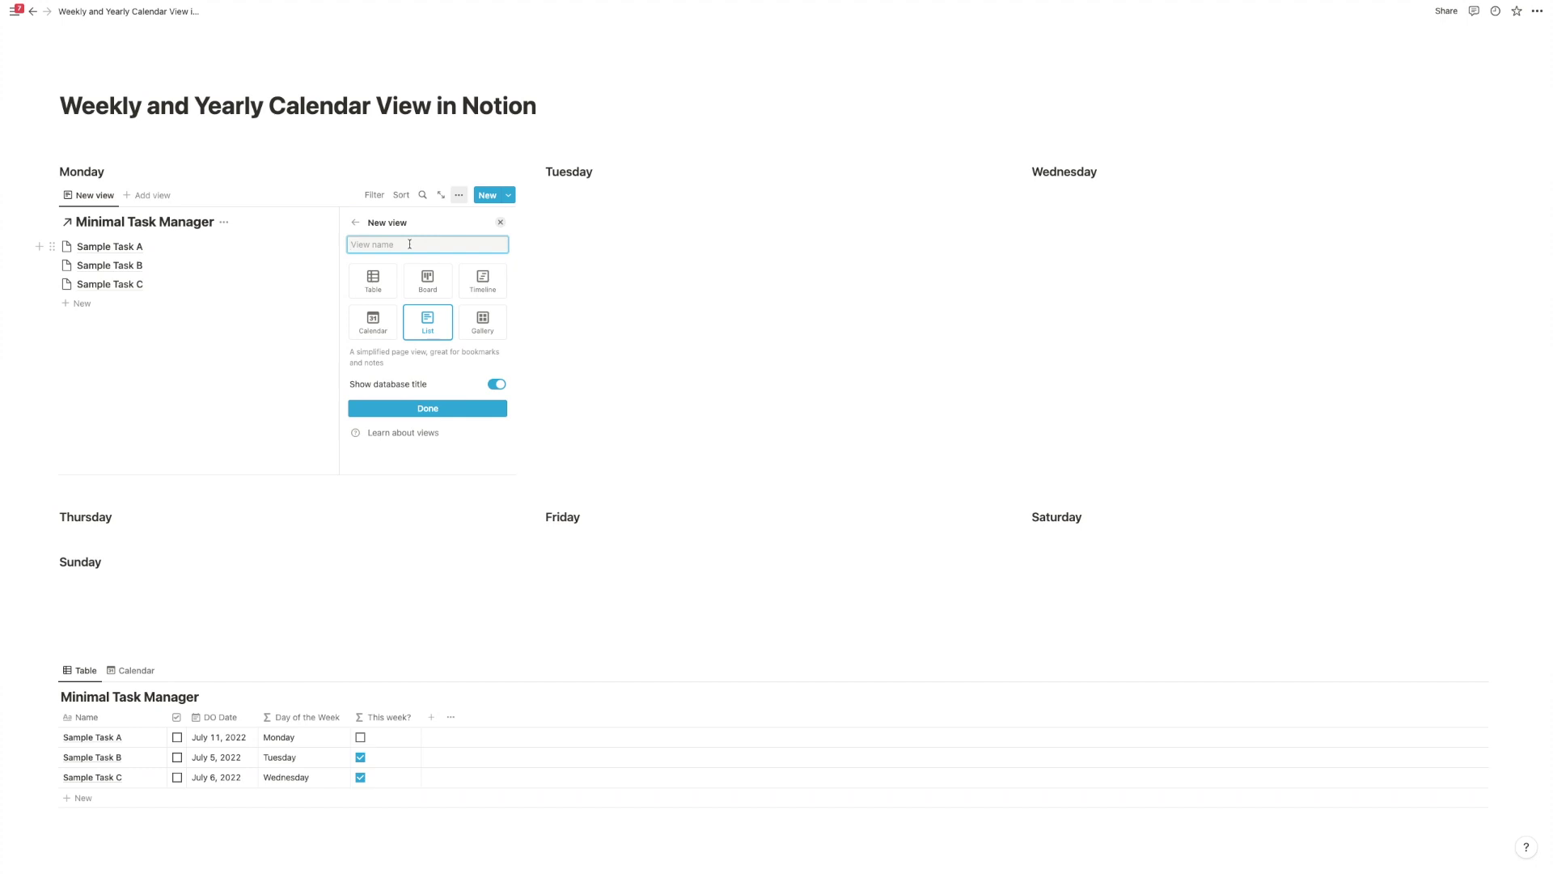
{"action": "type", "text": "Monday"}
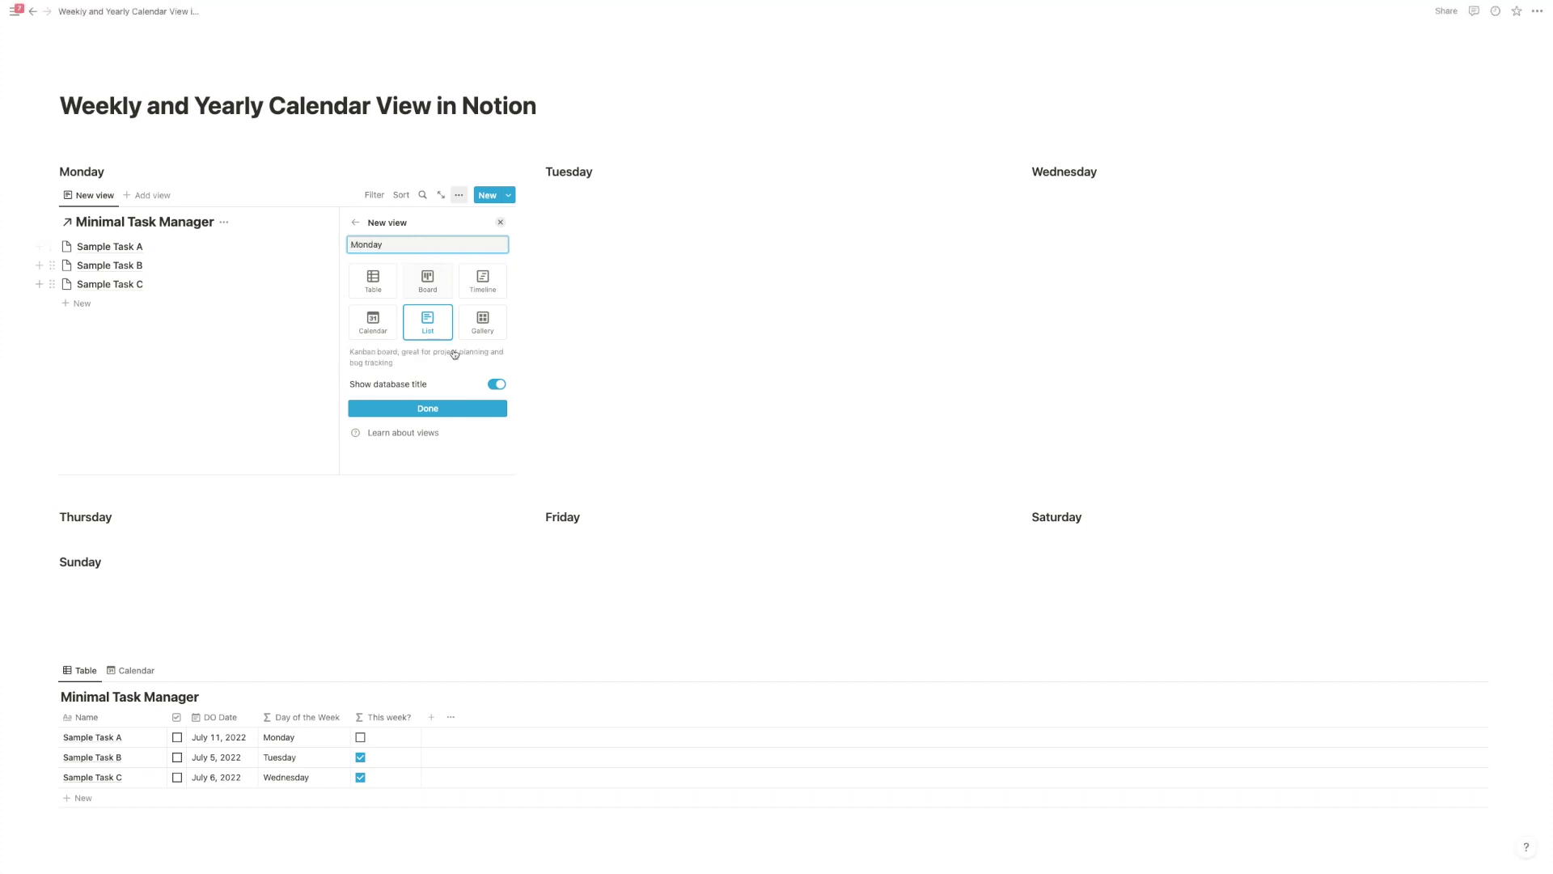
{"action": "left_click", "coordinate": [496, 384]}
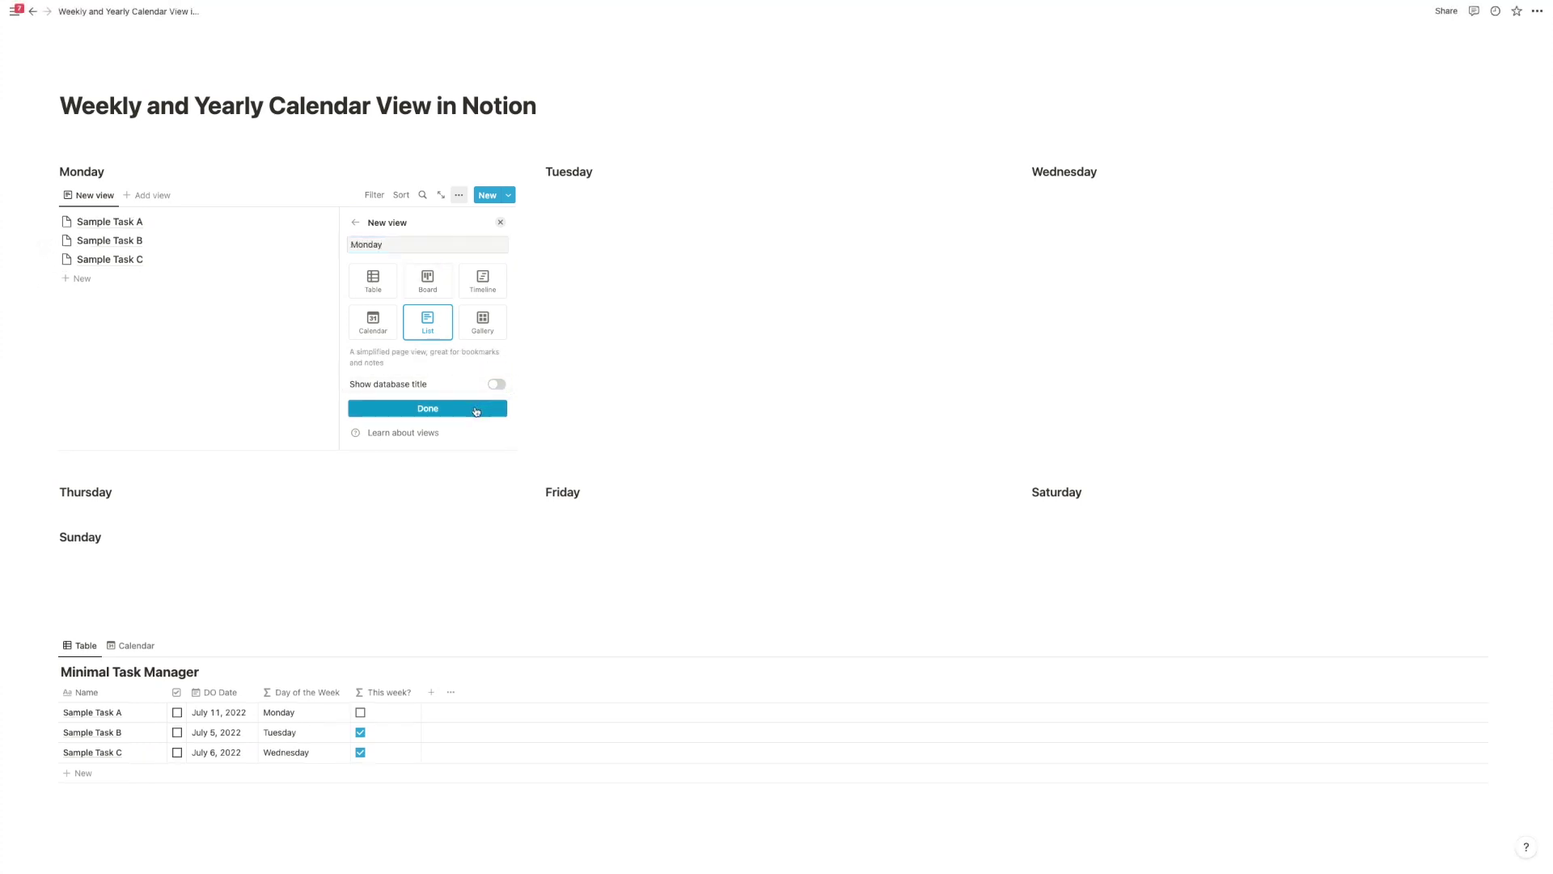
{"action": "left_click", "coordinate": [475, 408]}
{"action": "left_click", "coordinate": [394, 332]}
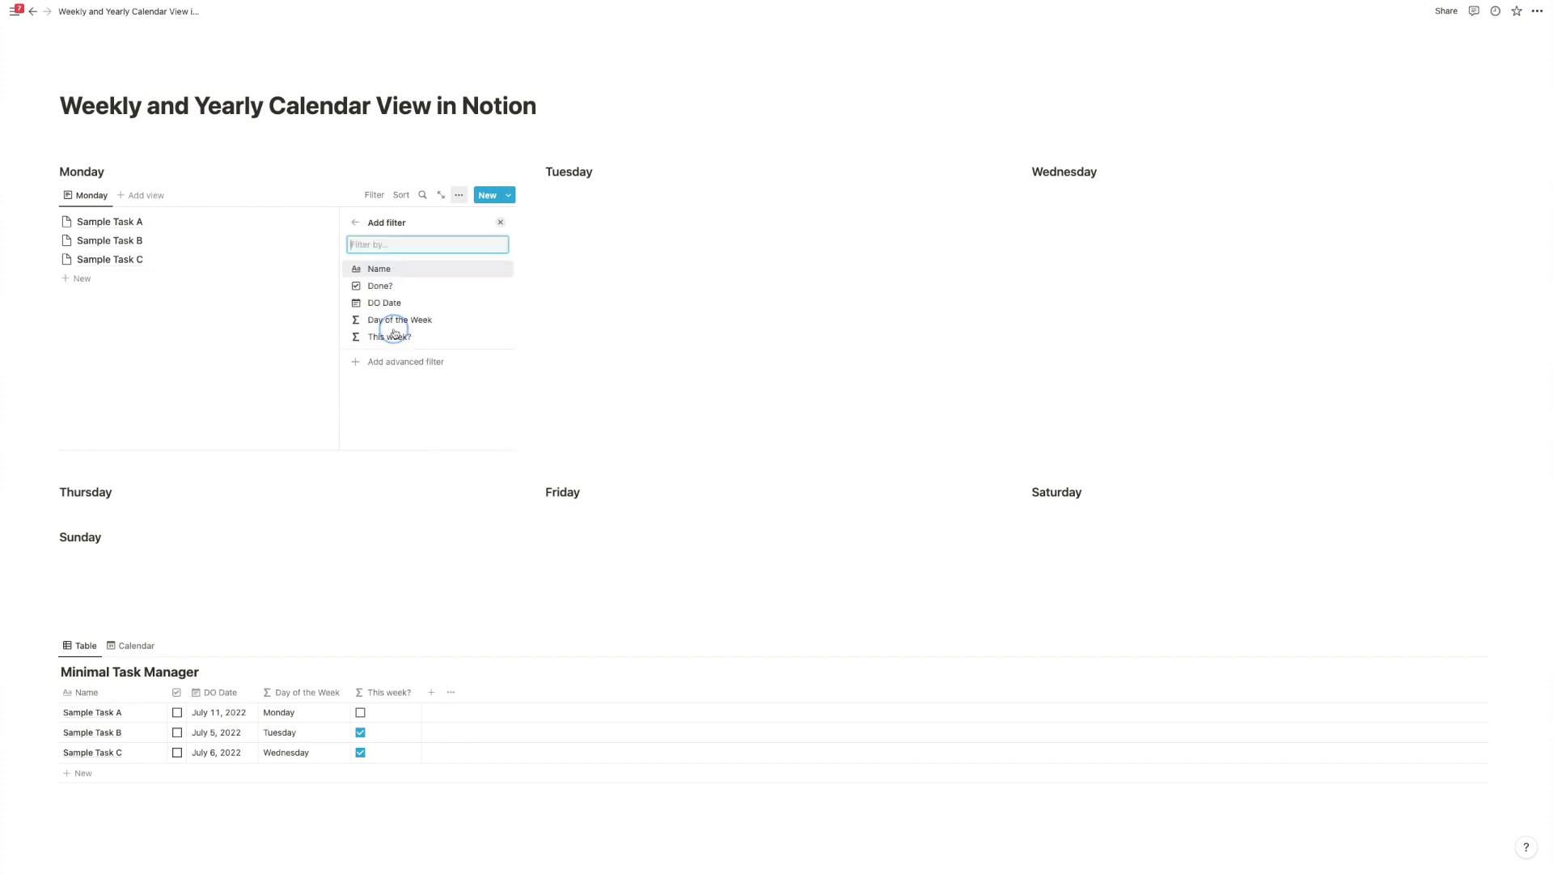
- Add an advanced filter rule showing only tasks whose Done? box is unchecked
{"action": "left_click", "coordinate": [409, 363]}
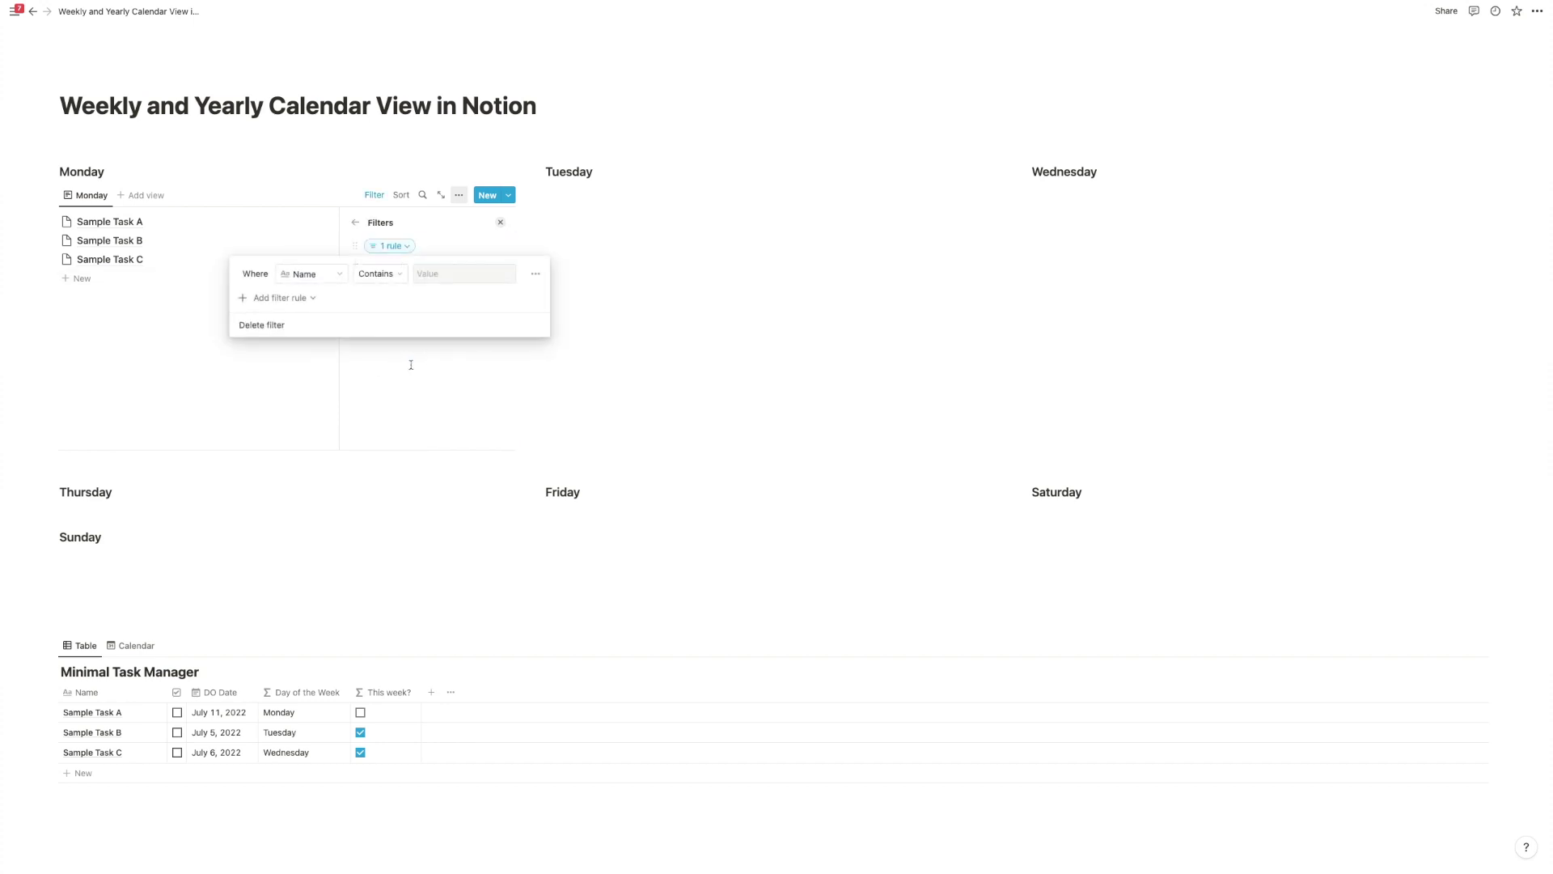
{"action": "left_click", "coordinate": [331, 275]}
{"action": "left_click", "coordinate": [299, 342]}
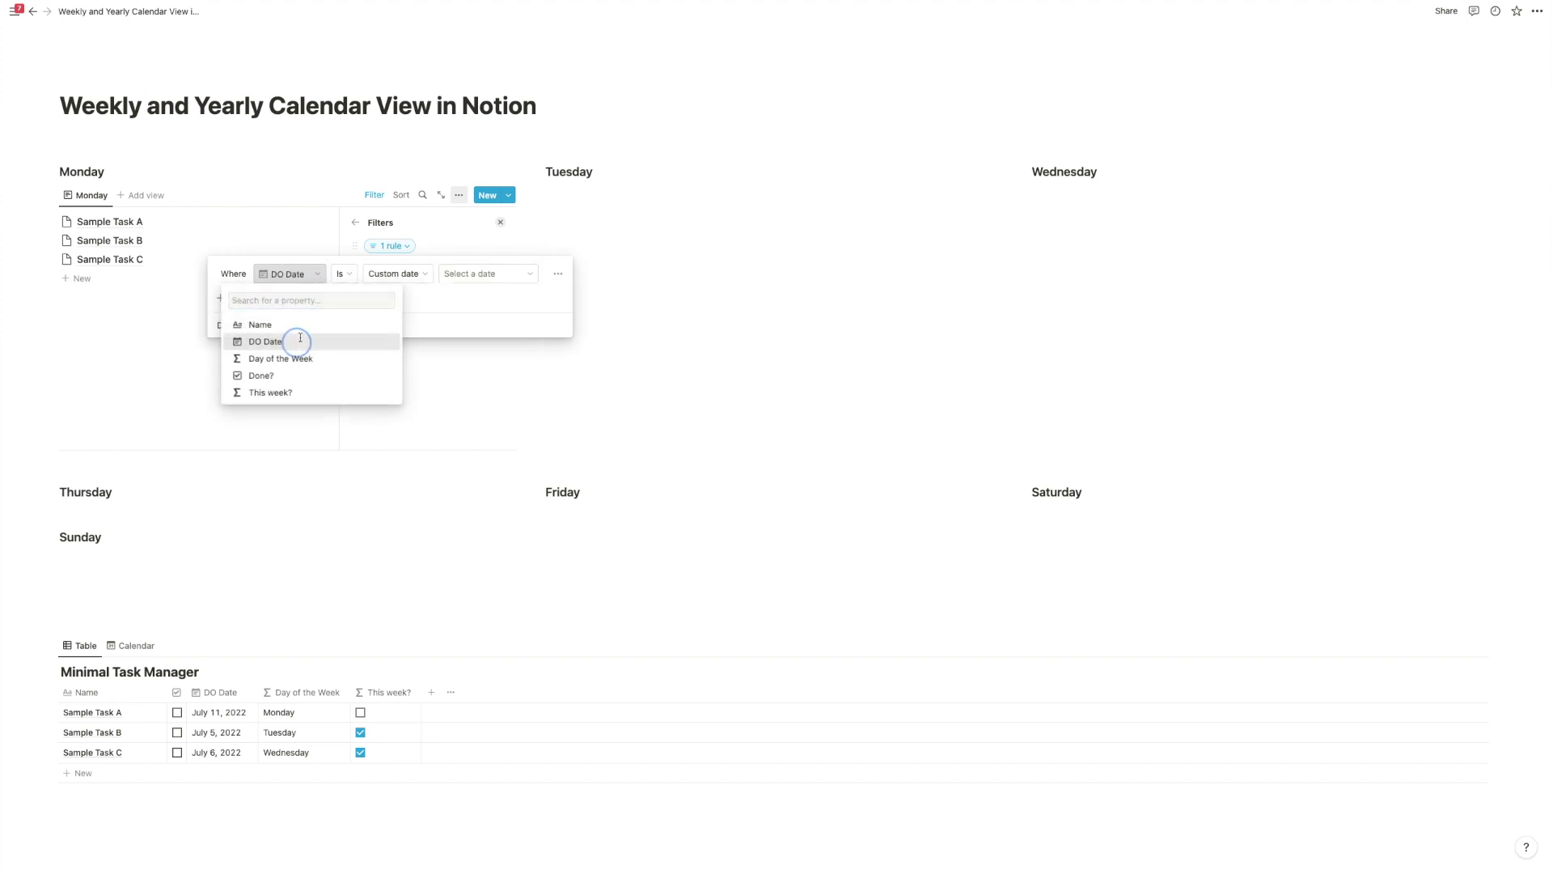
{"action": "left_click", "coordinate": [313, 275]}
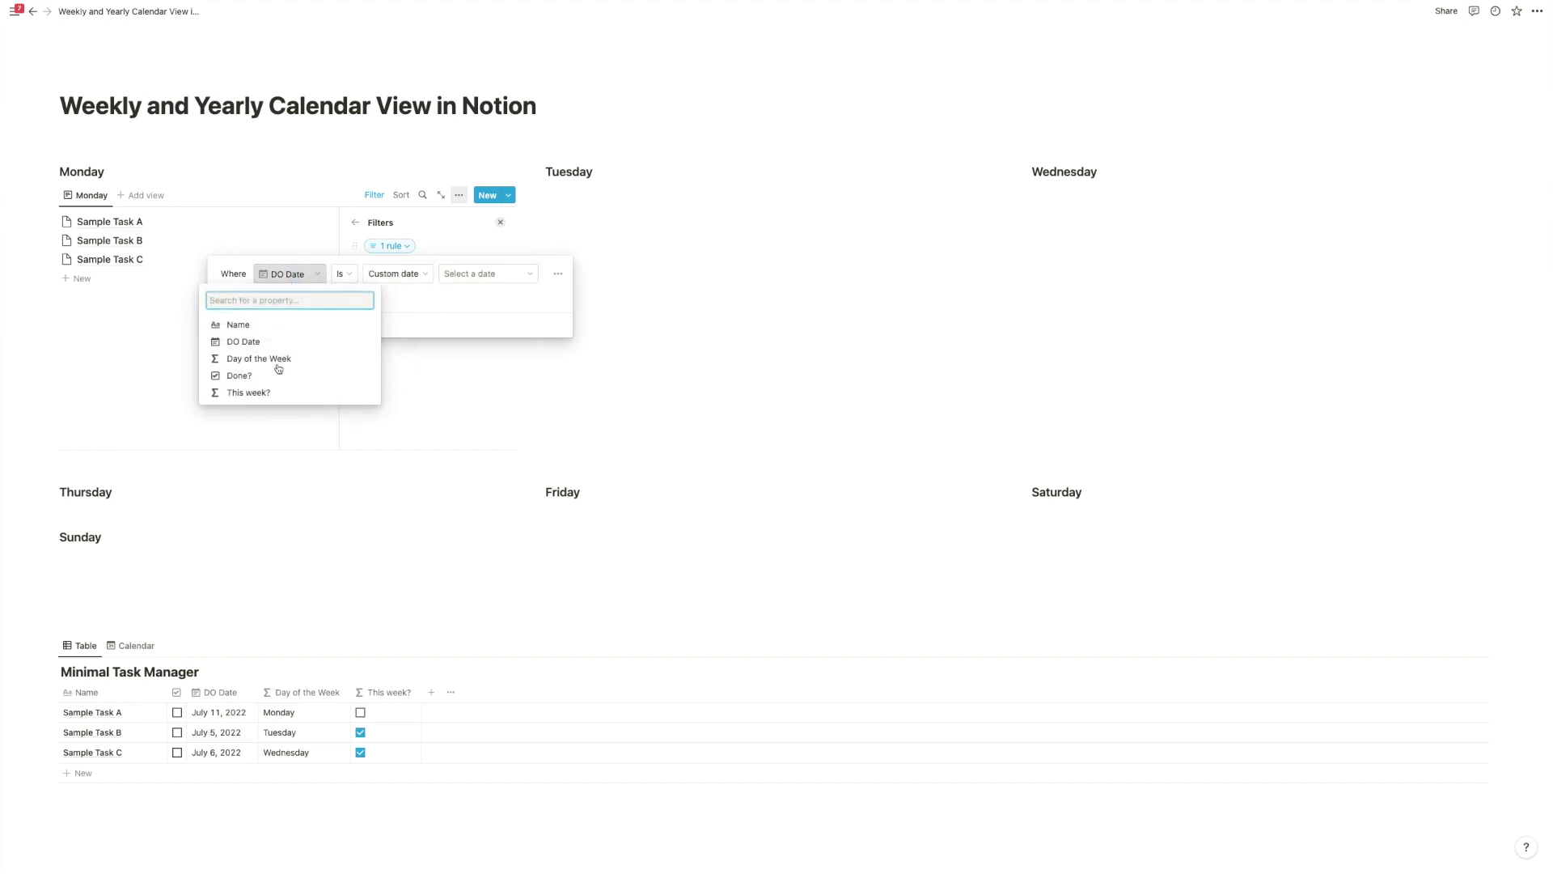
{"action": "left_click", "coordinate": [274, 372]}
{"action": "left_click", "coordinate": [429, 275]}
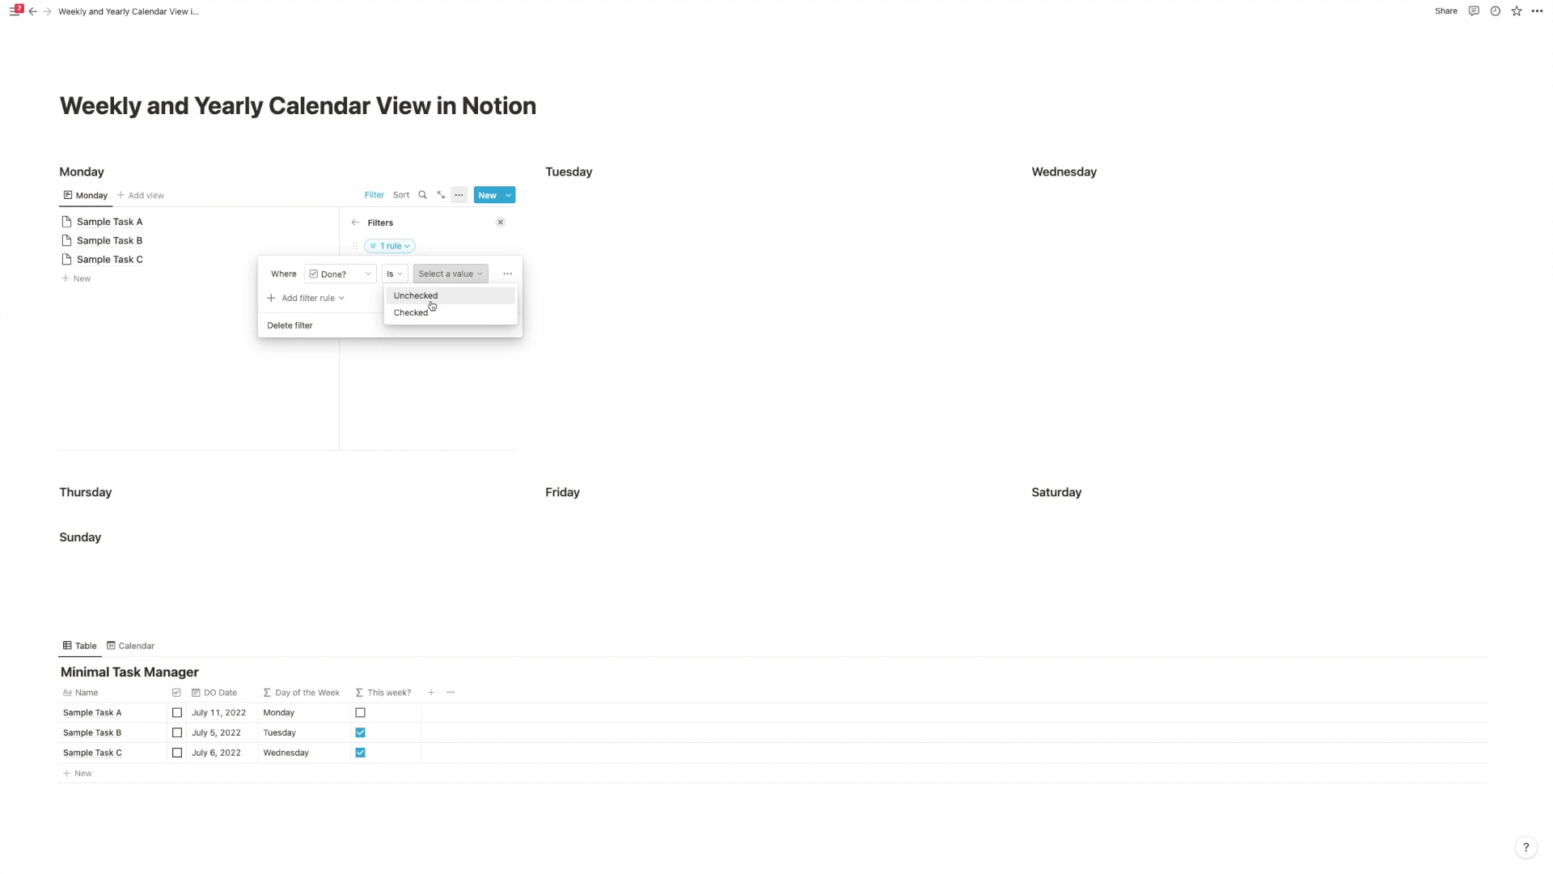
{"action": "left_click", "coordinate": [433, 309]}
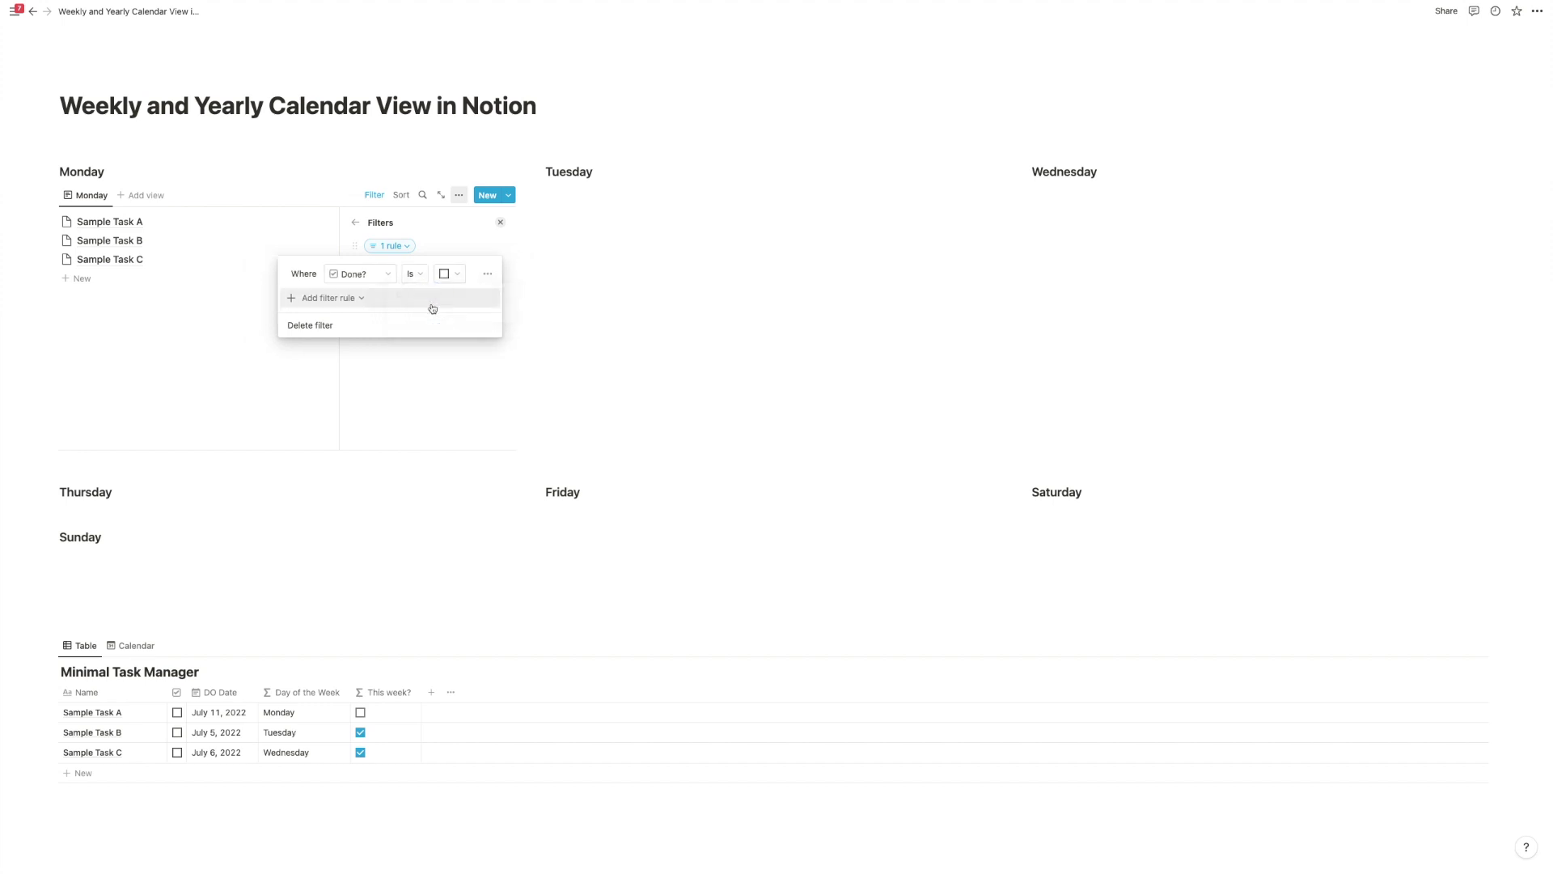
- Add a second rule: Day of the Week contains Monday
{"action": "left_click", "coordinate": [332, 305]}
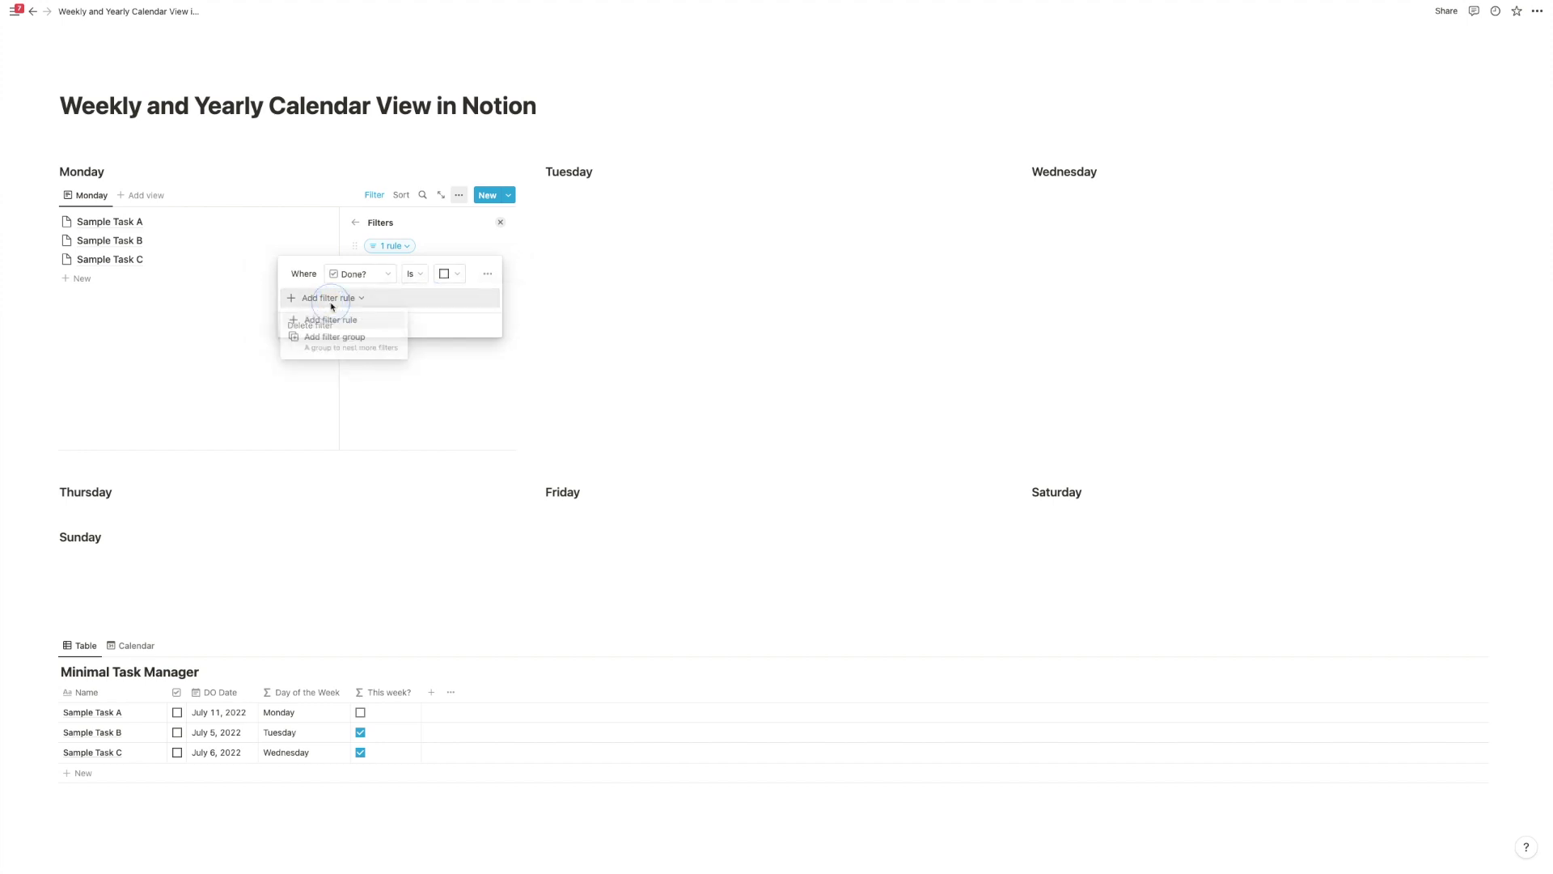
{"action": "left_click", "coordinate": [336, 319]}
{"action": "left_click", "coordinate": [360, 304]}
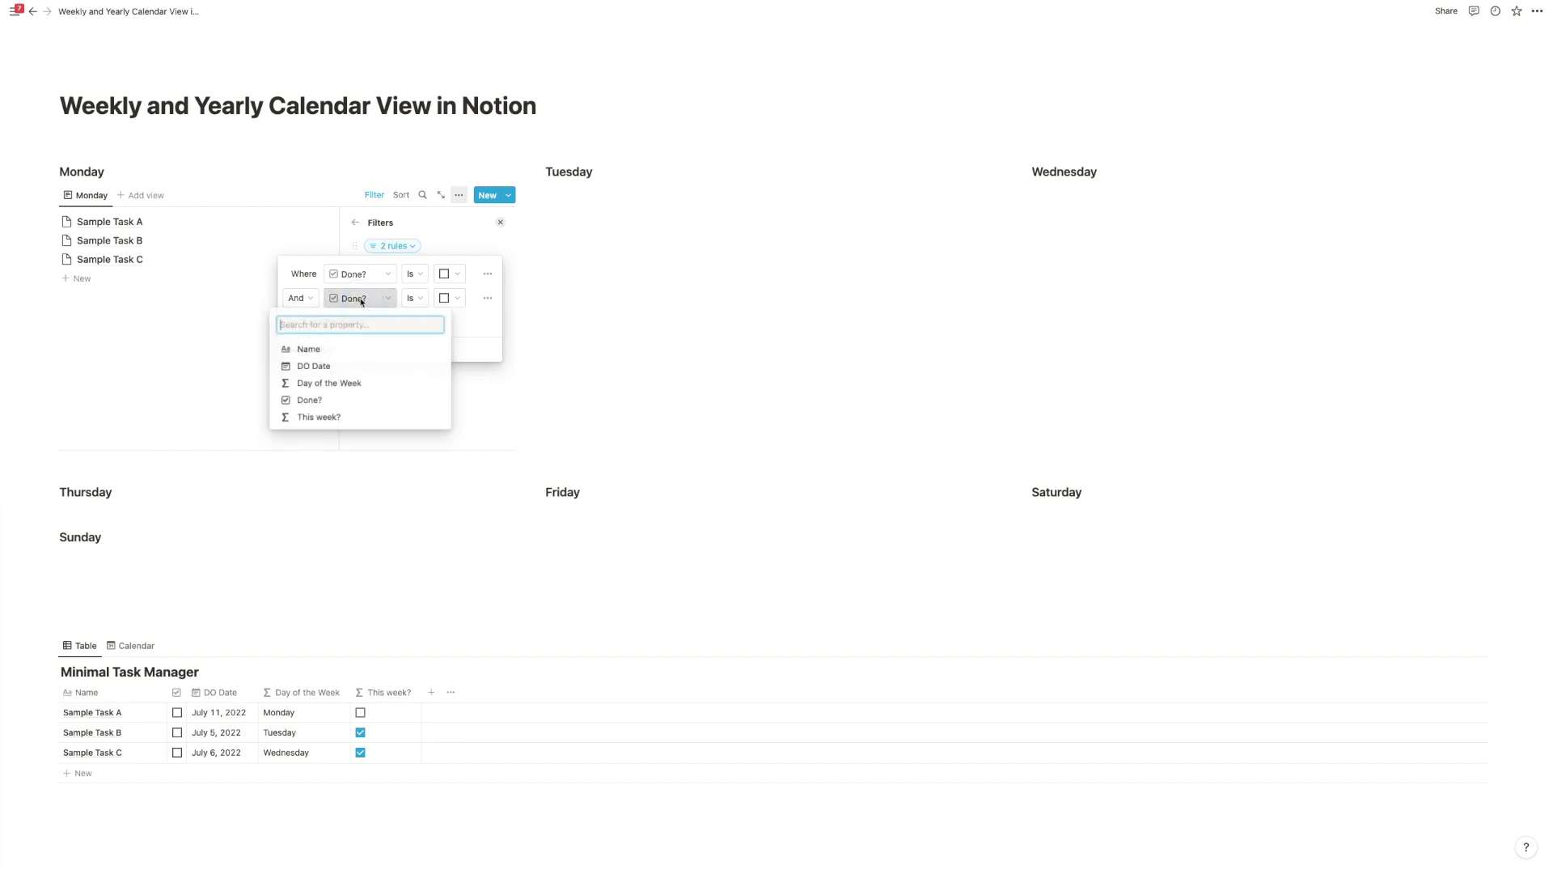
{"action": "left_click", "coordinate": [330, 383]}
{"action": "left_click", "coordinate": [450, 299]}
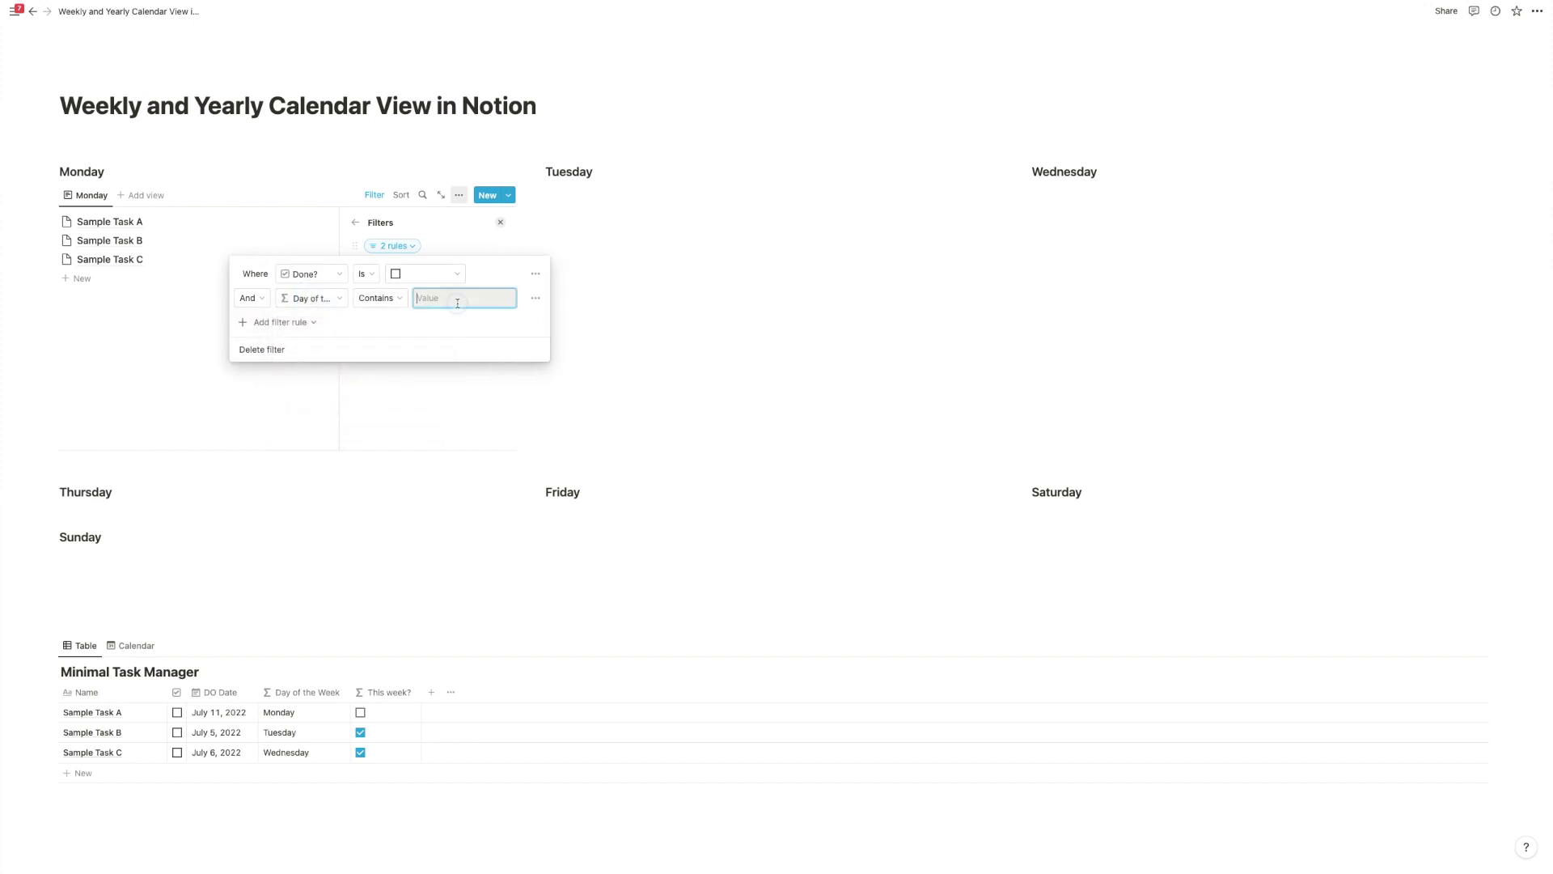
{"action": "type", "text": "Monday"}
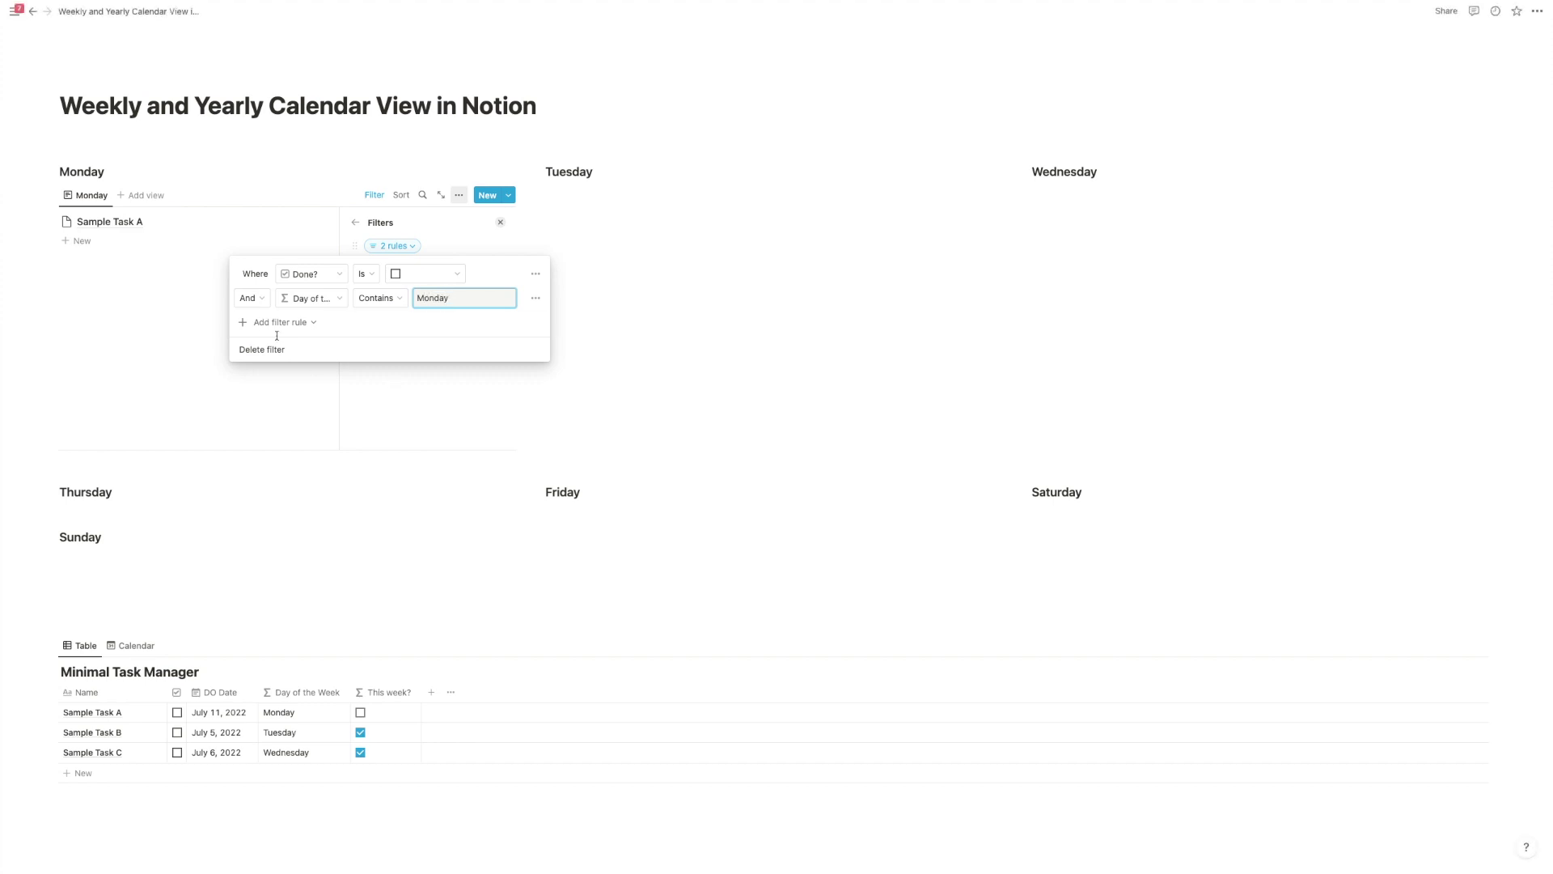
- Add a third rule requiring This week? to be checked
{"action": "left_click", "coordinate": [267, 322]}
{"action": "left_click", "coordinate": [311, 343]}
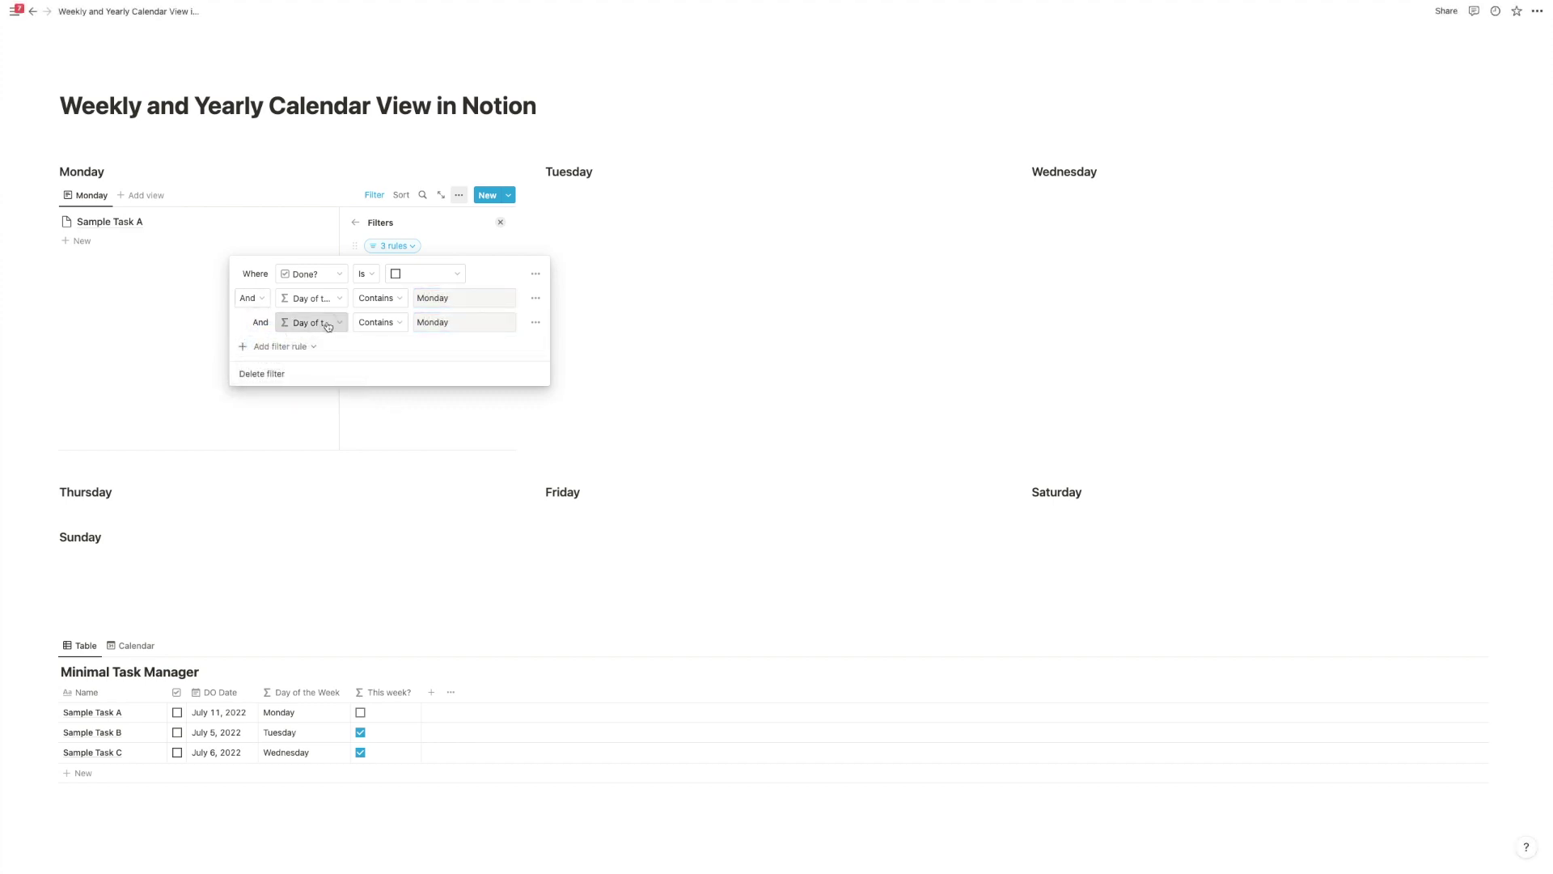
{"action": "left_click", "coordinate": [318, 324]}
{"action": "left_click", "coordinate": [284, 441]}
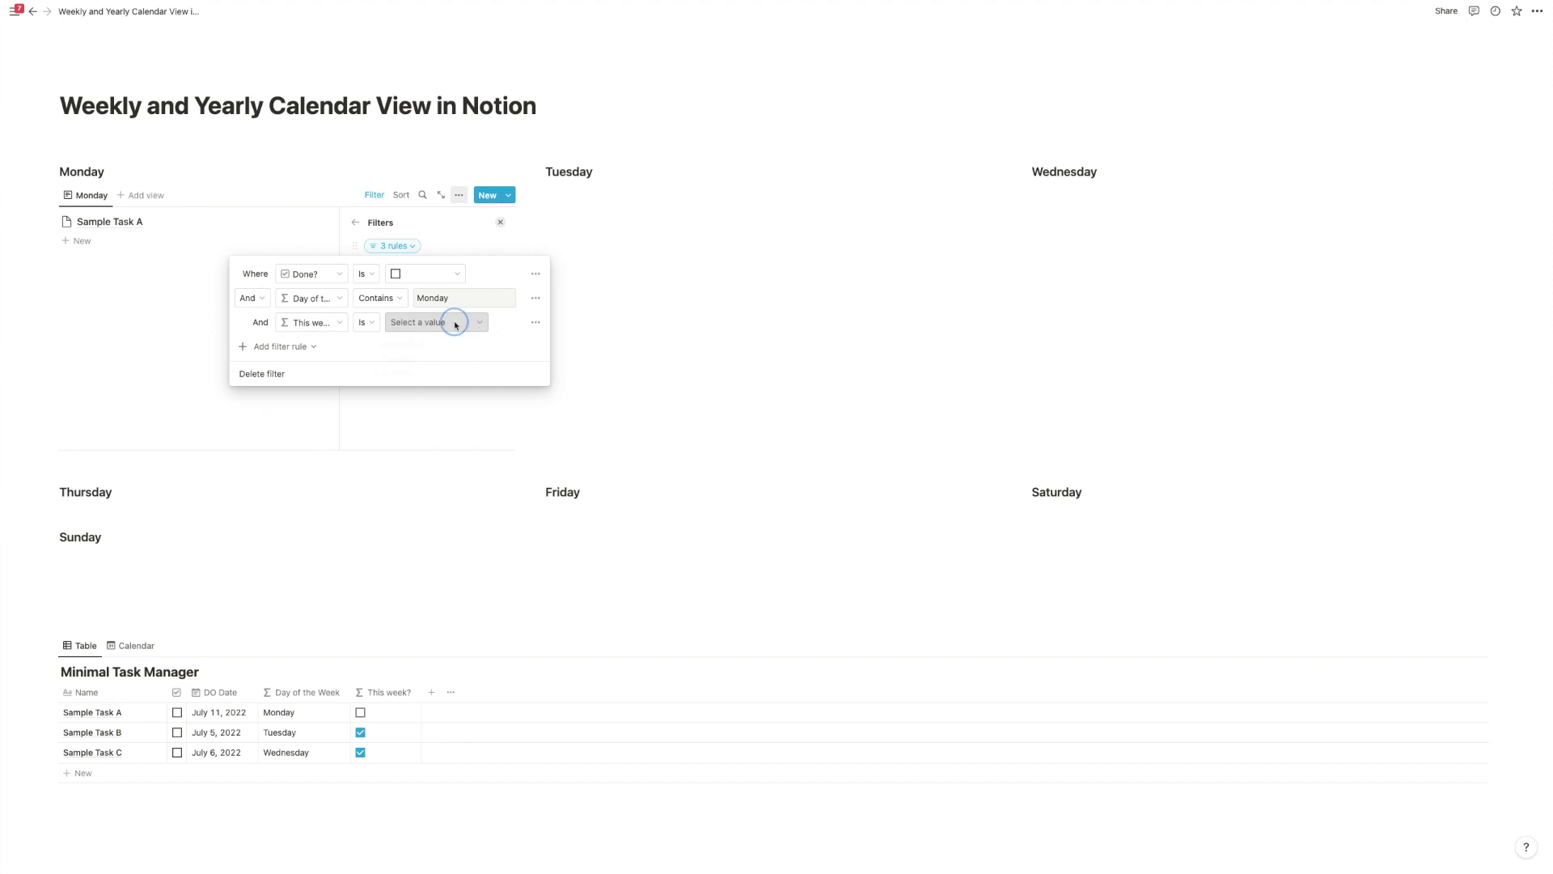
{"action": "left_click", "coordinate": [451, 322]}
{"action": "left_click", "coordinate": [429, 362]}
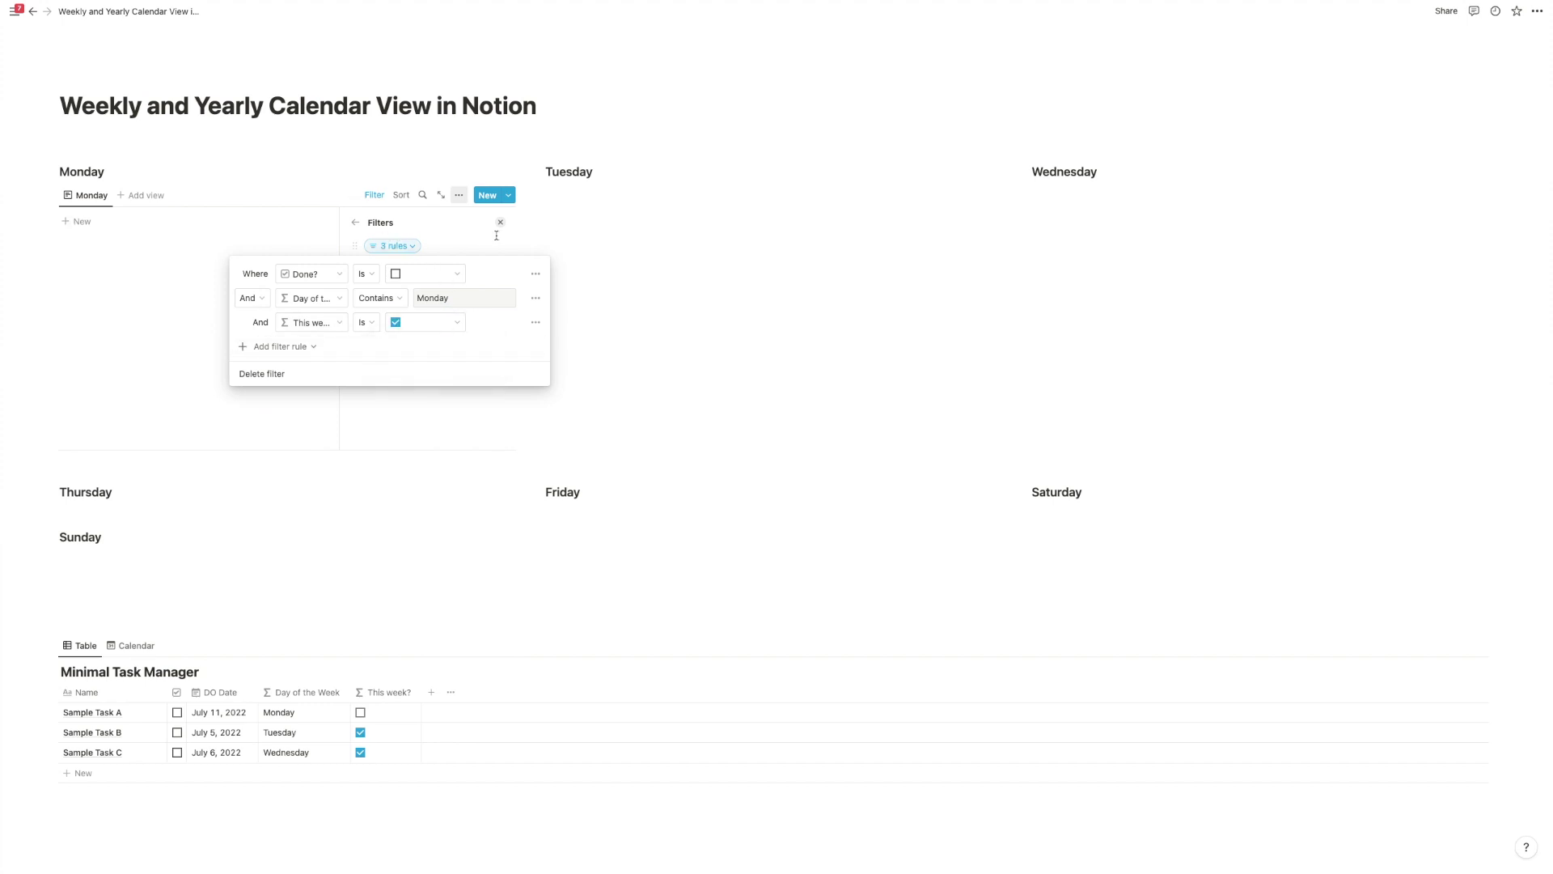
{"action": "left_click", "coordinate": [333, 166]}
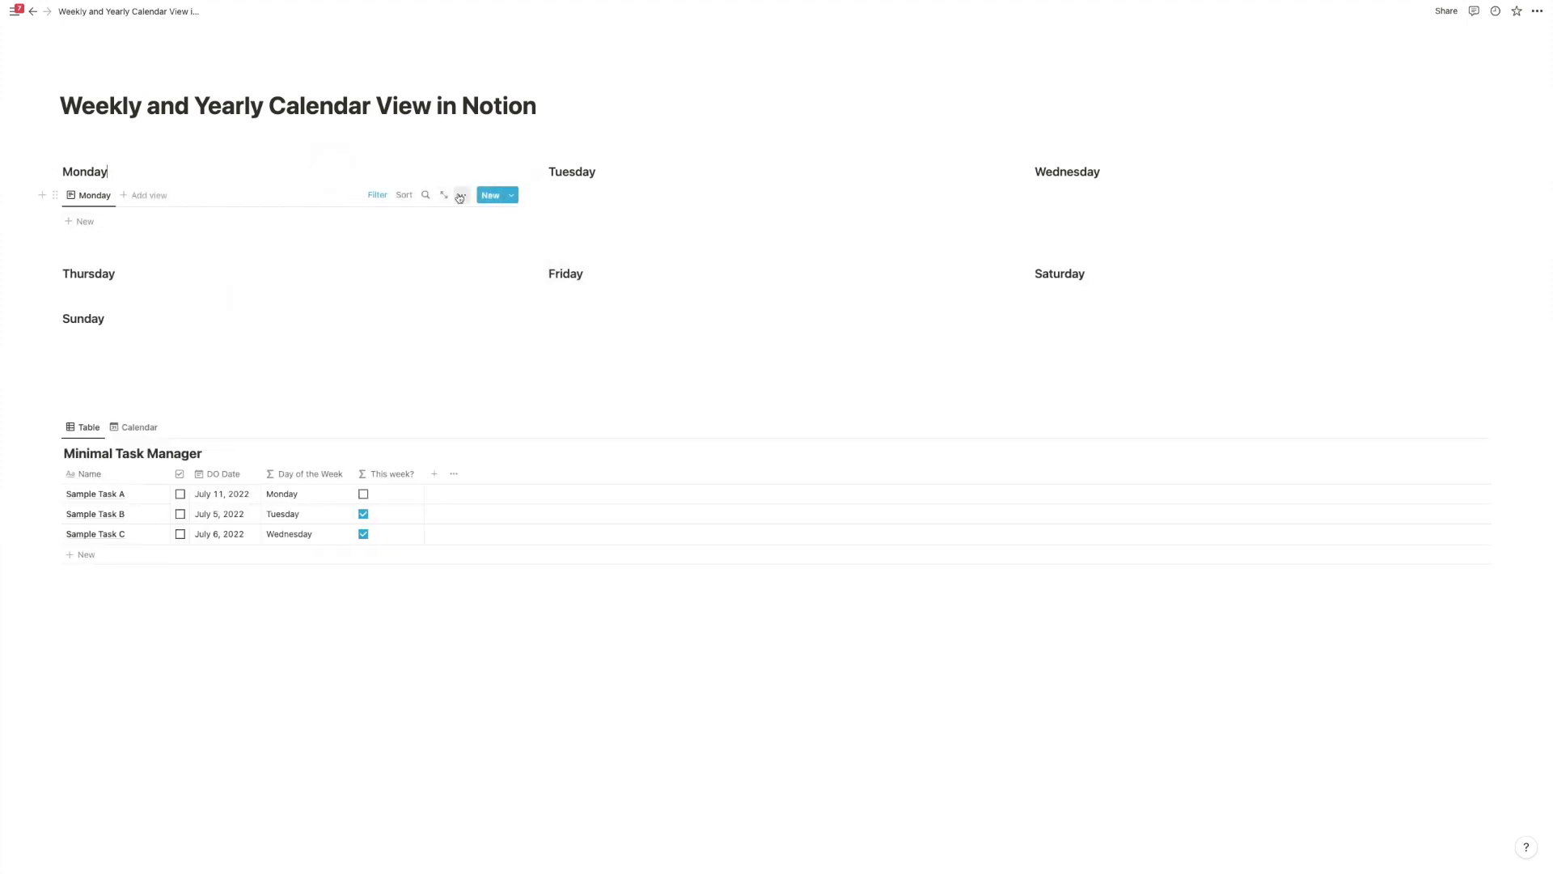
- Hide DO Date and show the Done? property in the Monday list view
{"action": "left_click", "coordinate": [459, 195]}
{"action": "left_click", "coordinate": [437, 309]}
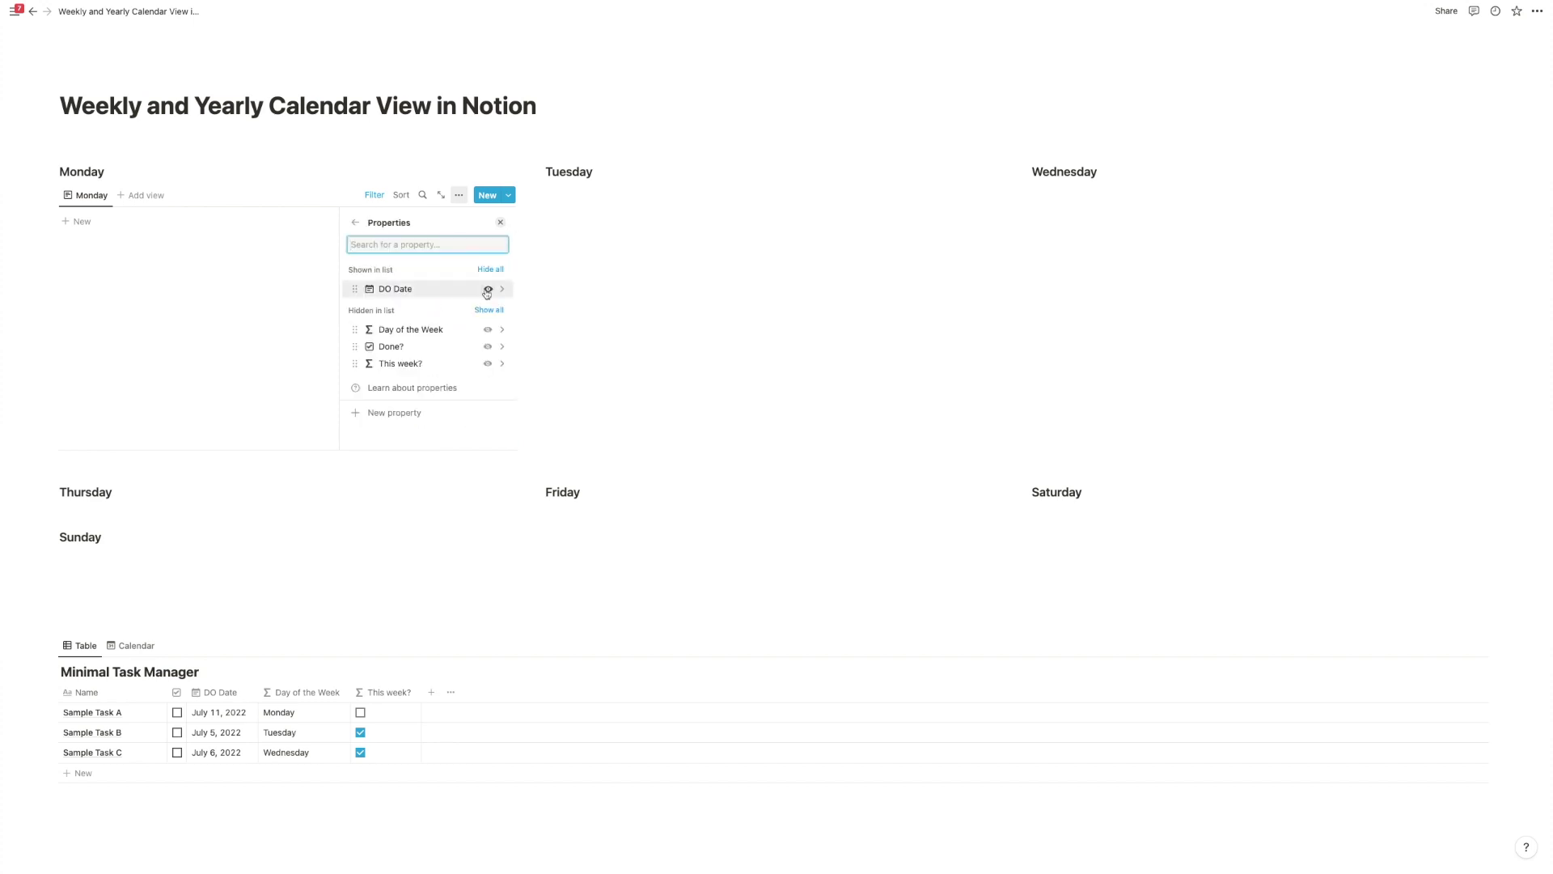
{"action": "left_click", "coordinate": [488, 288]}
{"action": "left_click", "coordinate": [487, 322]}
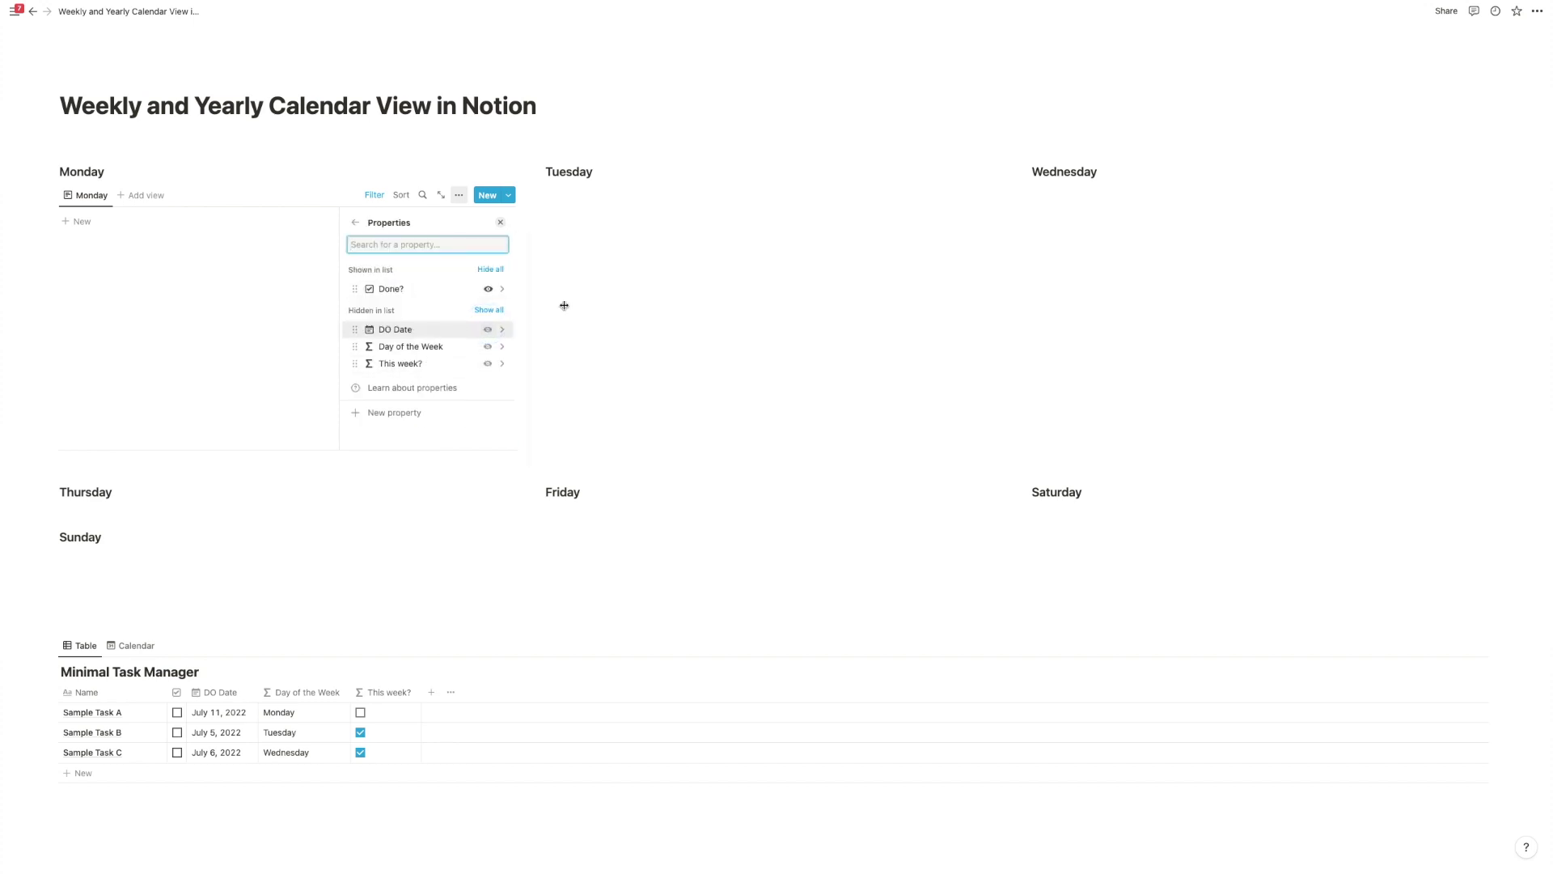
{"action": "left_click", "coordinate": [591, 296]}
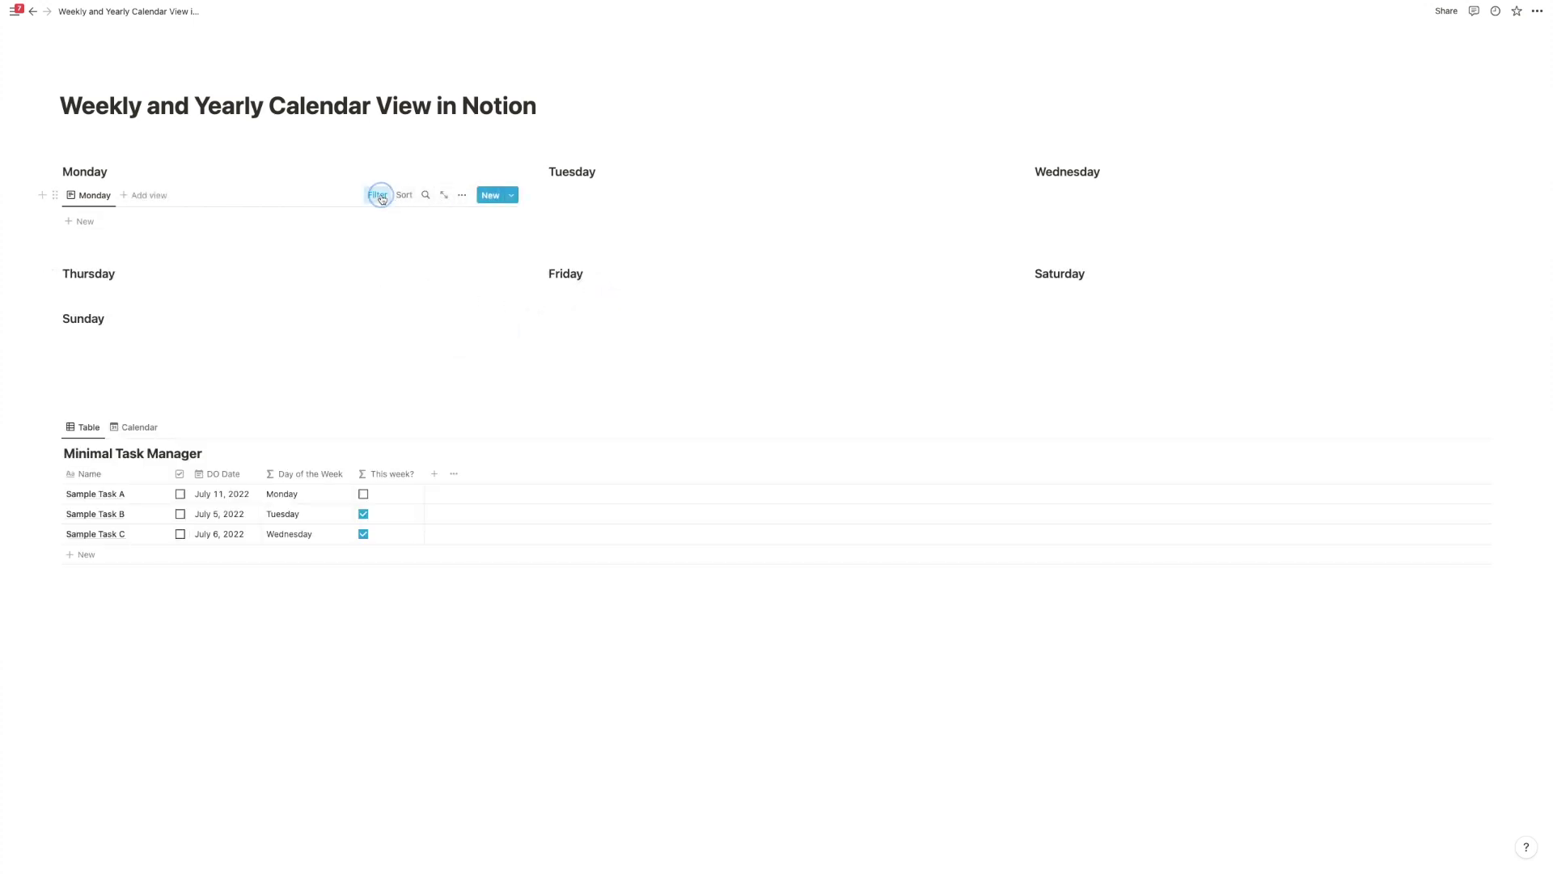
{"action": "left_click", "coordinate": [461, 197]}
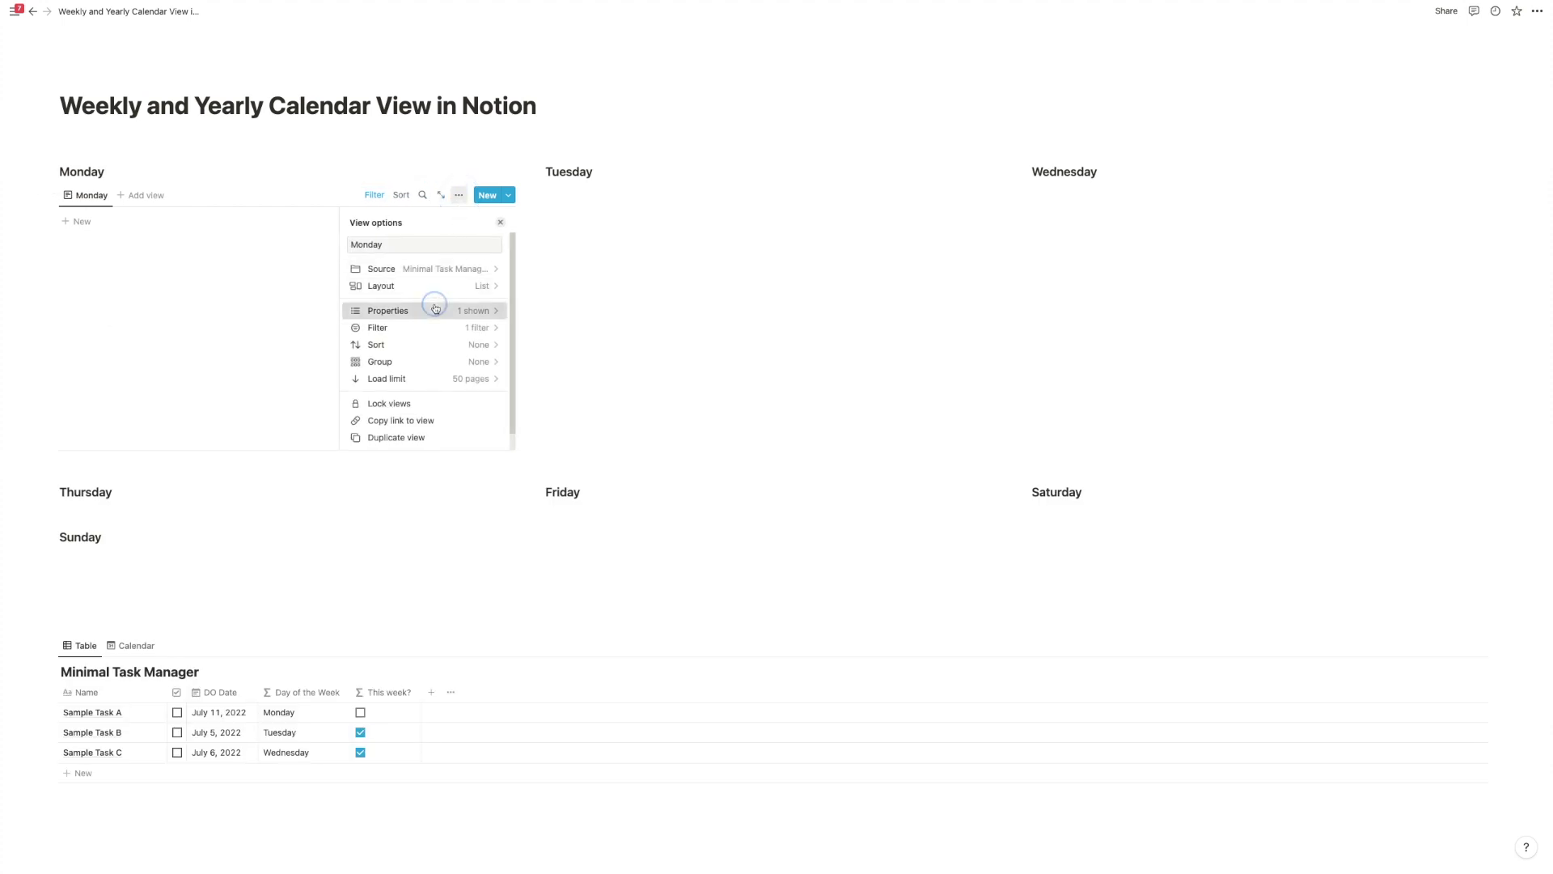
{"action": "left_click", "coordinate": [437, 308]}
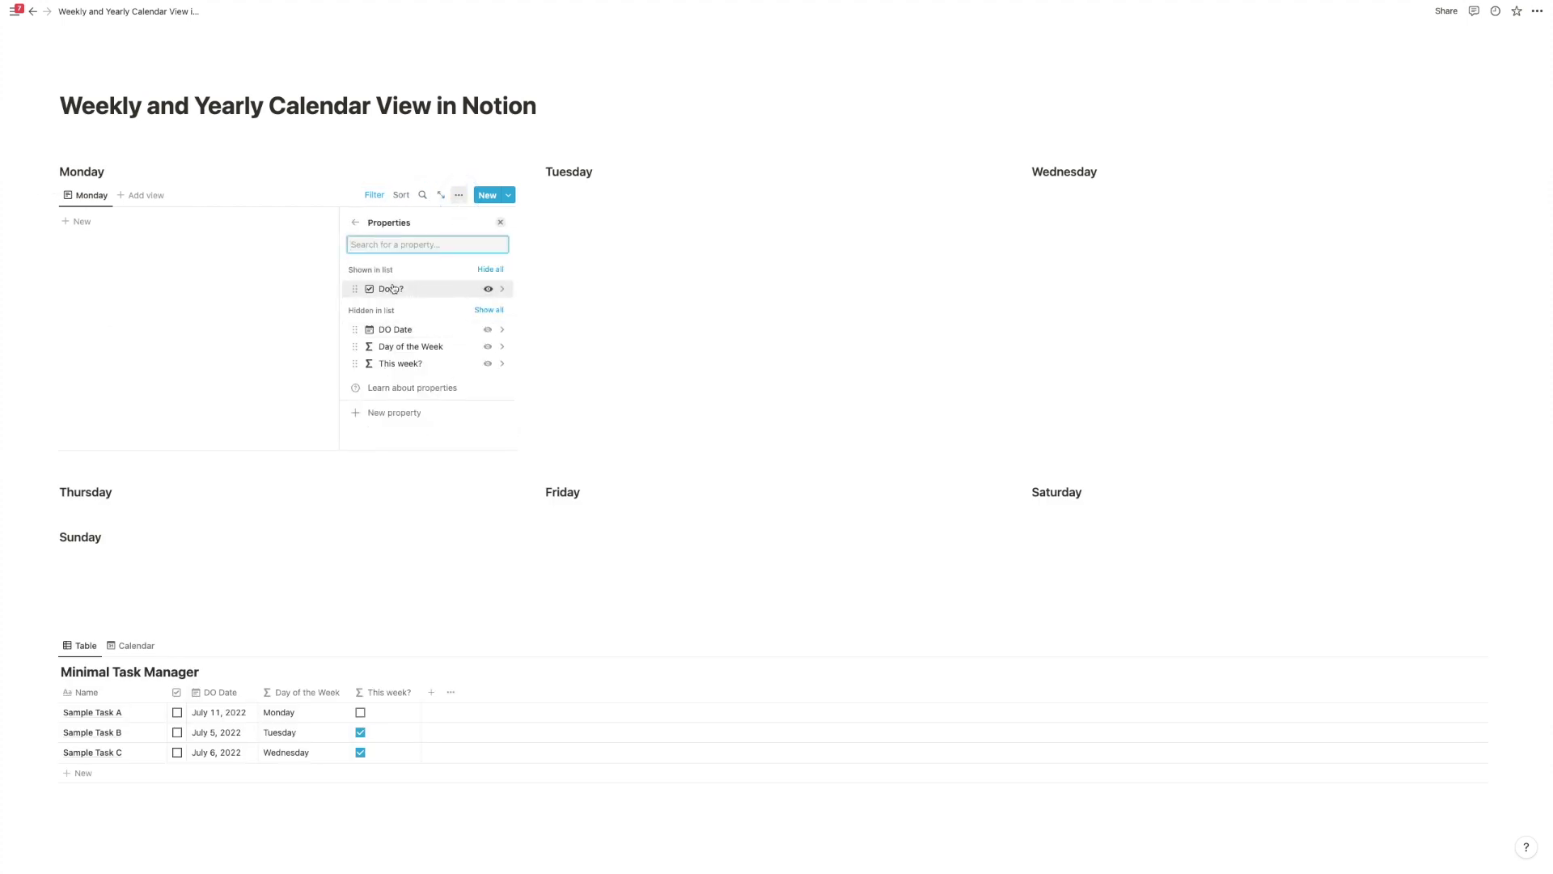
{"action": "left_click", "coordinate": [663, 305]}
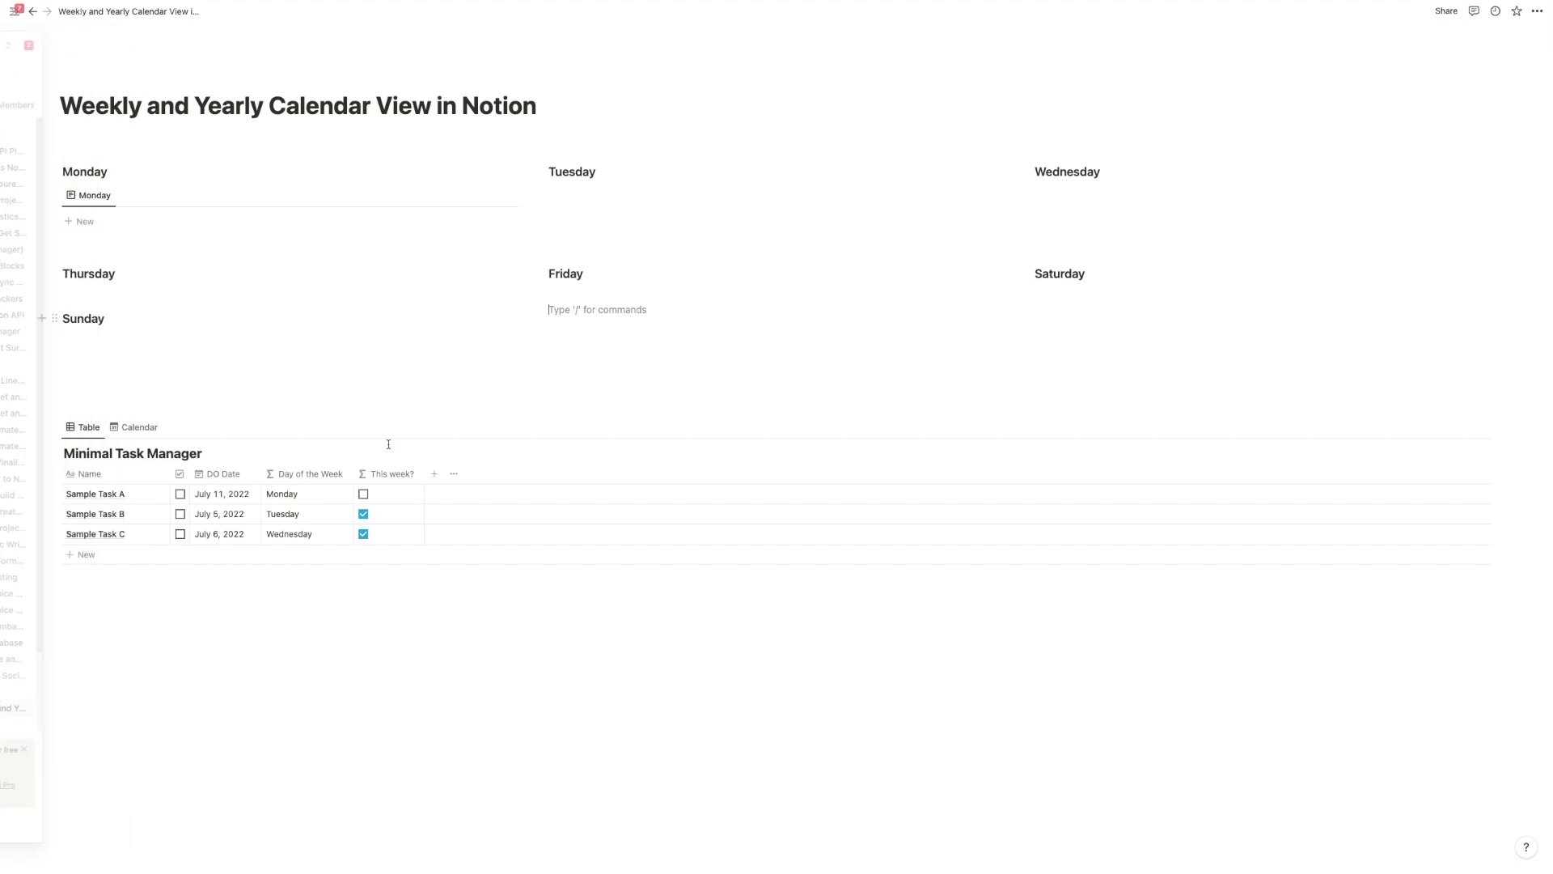
- Redate Sample Task A to July 4, 2022, then tick and untick its Done? box
{"action": "left_click", "coordinate": [227, 495]}
{"action": "left_click", "coordinate": [212, 599]}
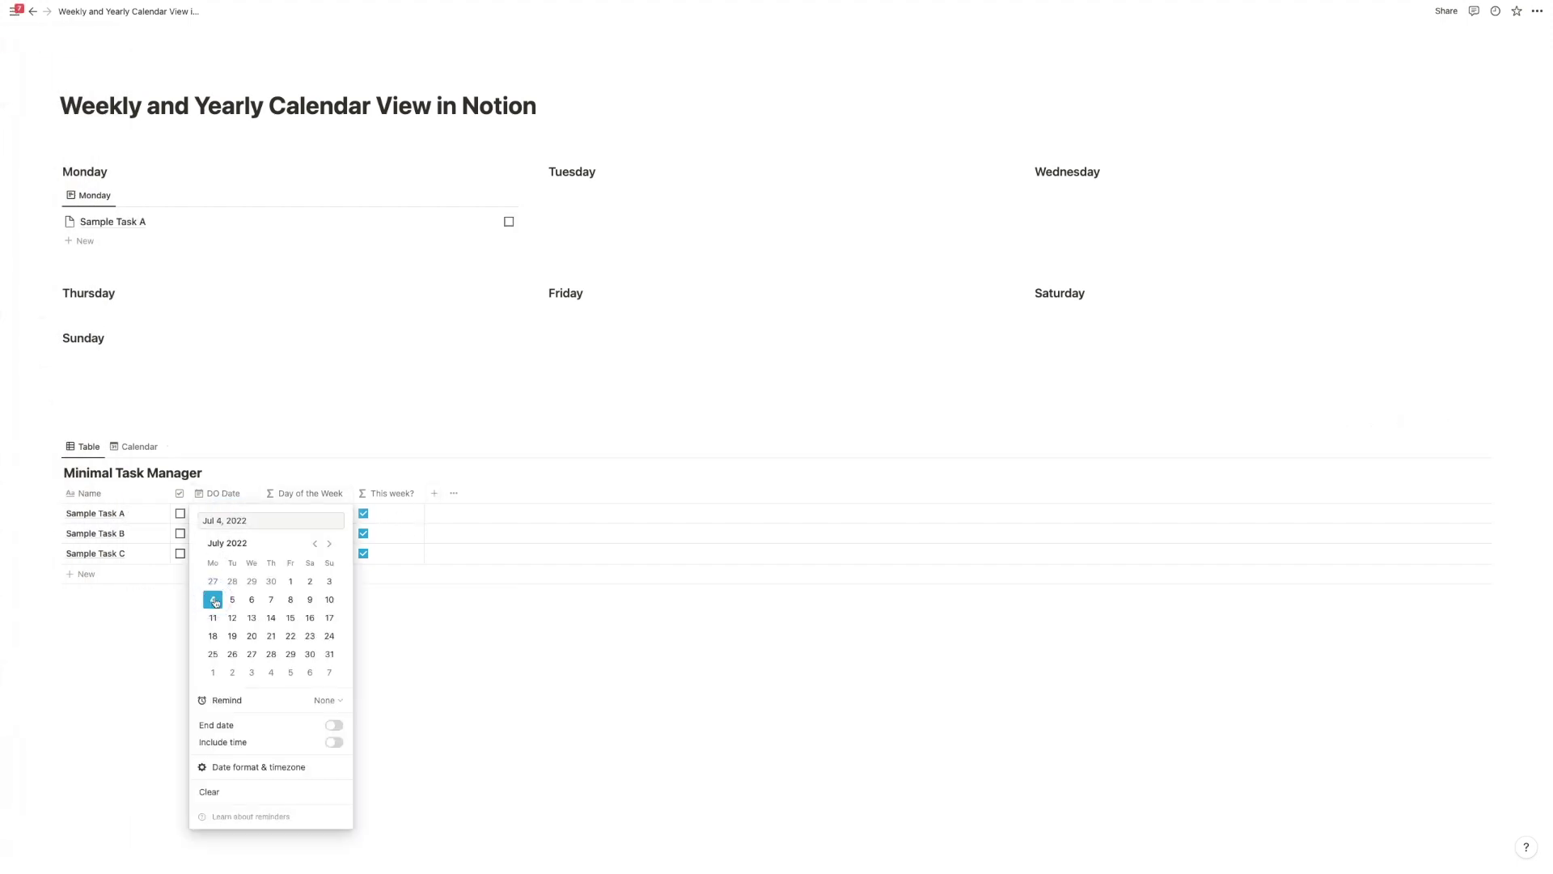
{"action": "left_click", "coordinate": [502, 648]}
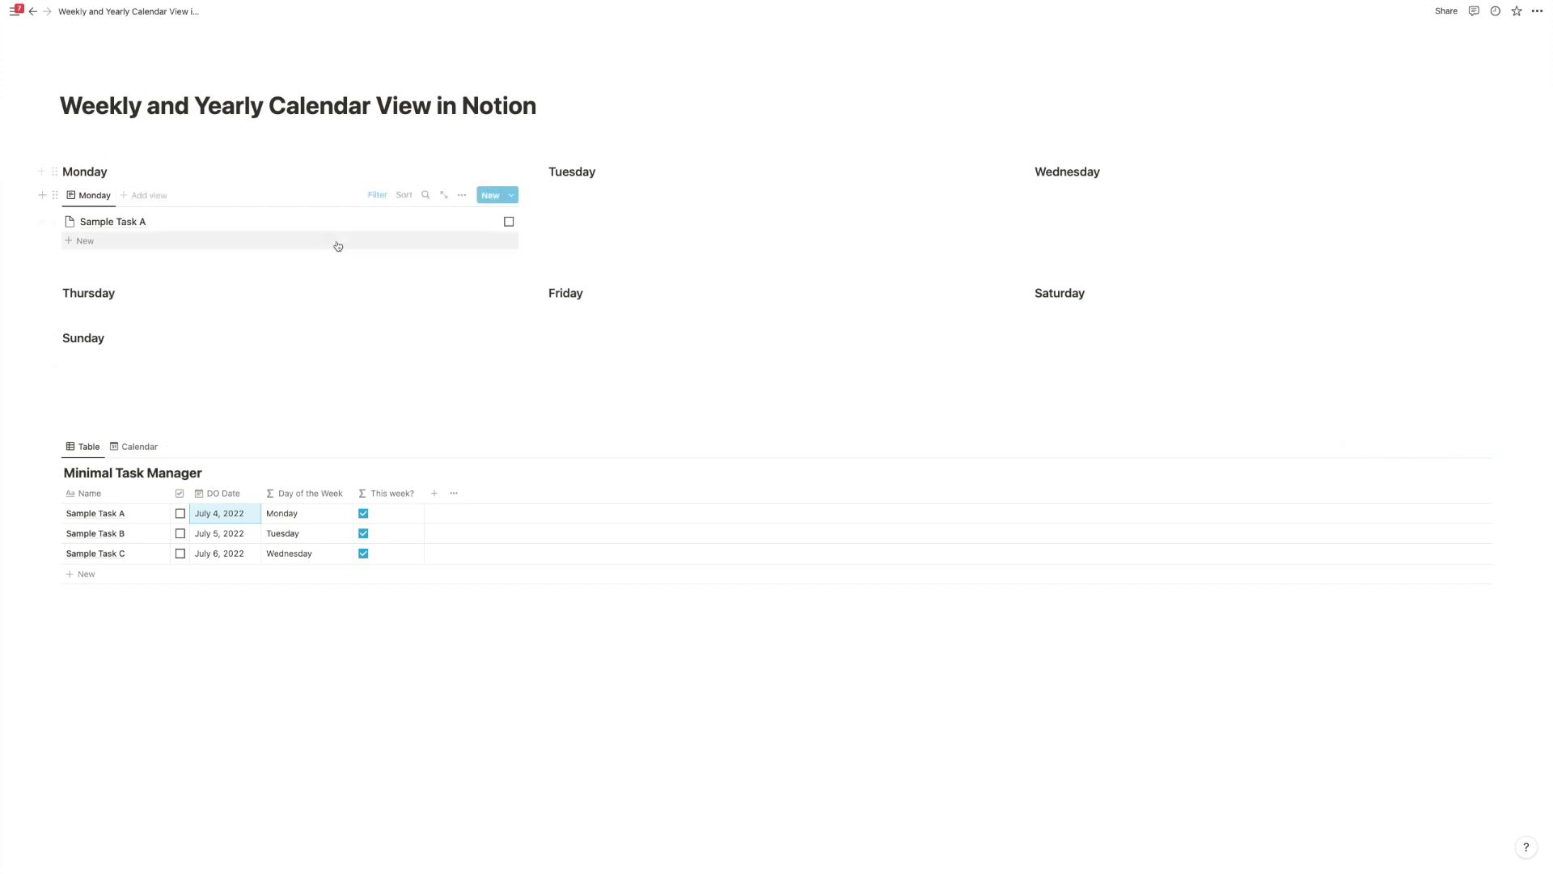
{"action": "left_click", "coordinate": [509, 222]}
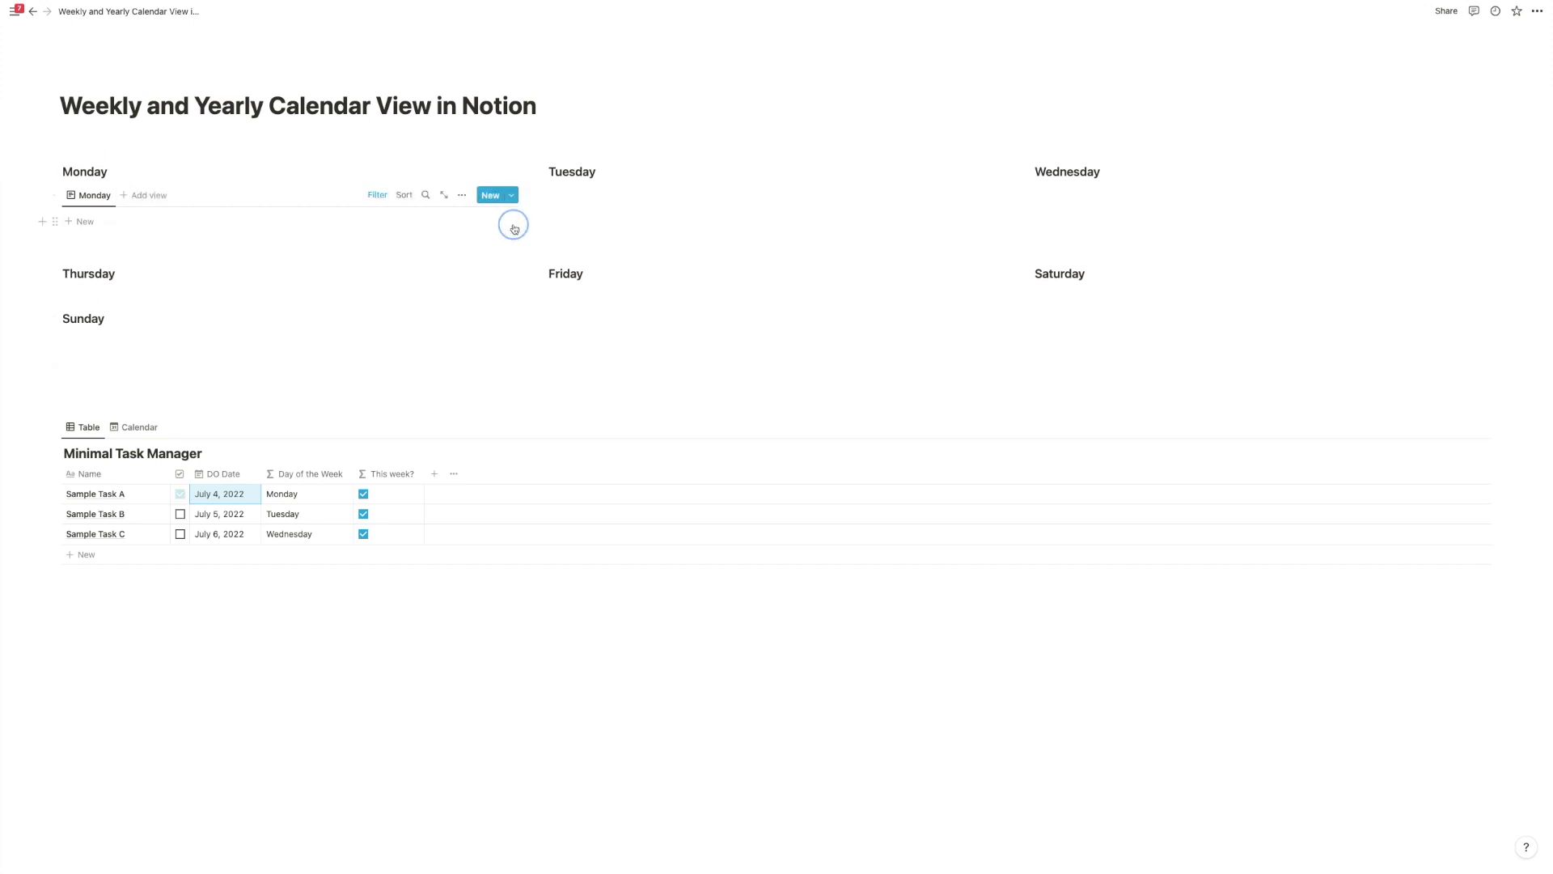
{"action": "left_click", "coordinate": [181, 495]}
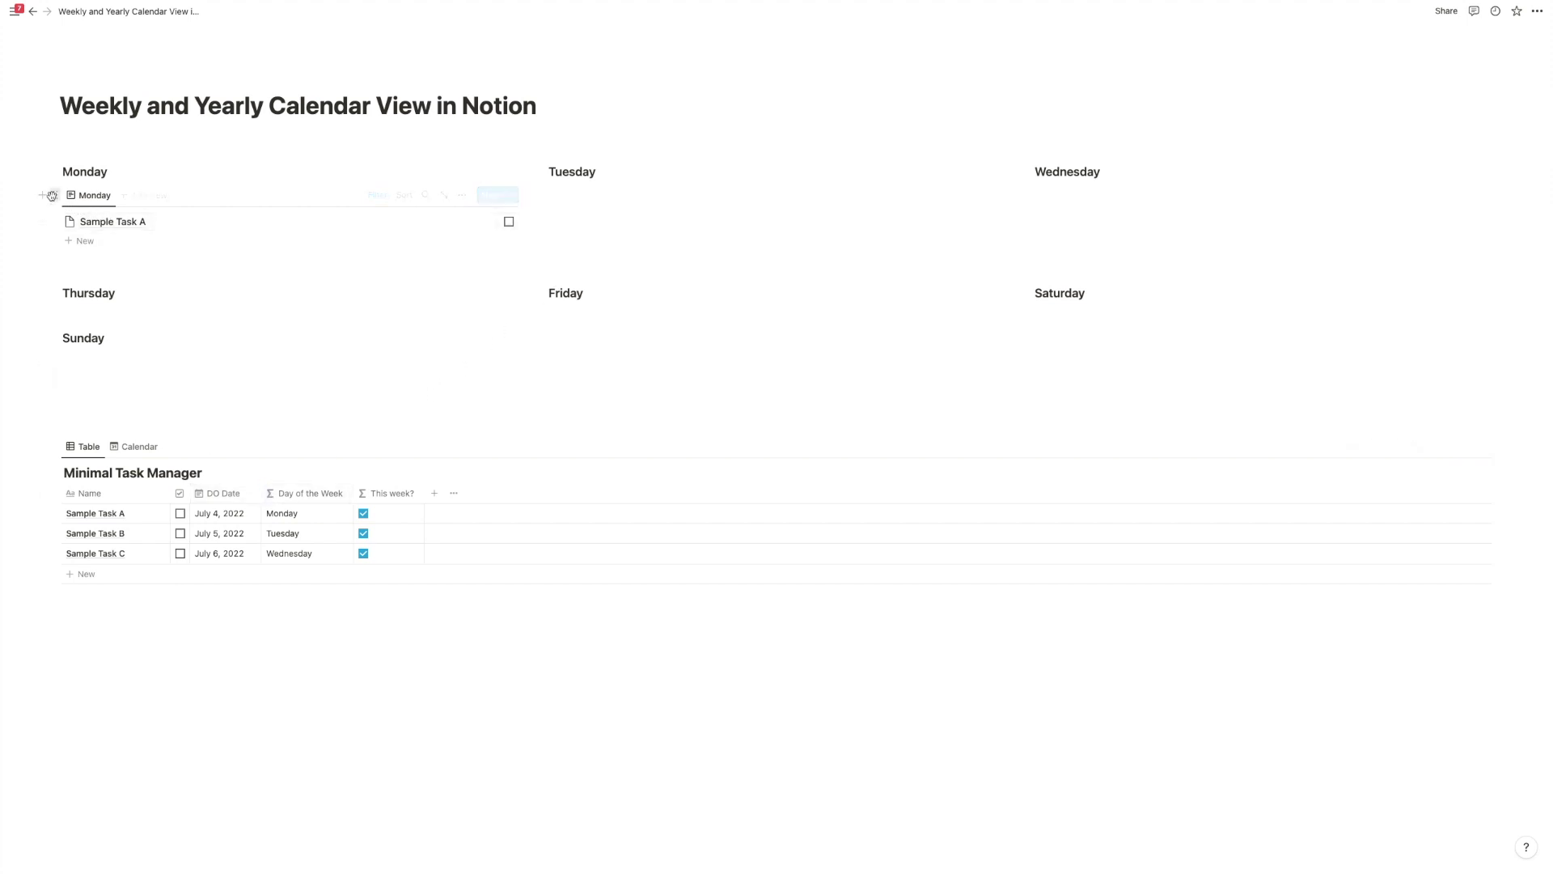
- Duplicate the Monday list block with Cmd+D and move the copy under Tuesday
{"action": "left_click", "coordinate": [53, 197]}
{"action": "key", "text": "super+d"}
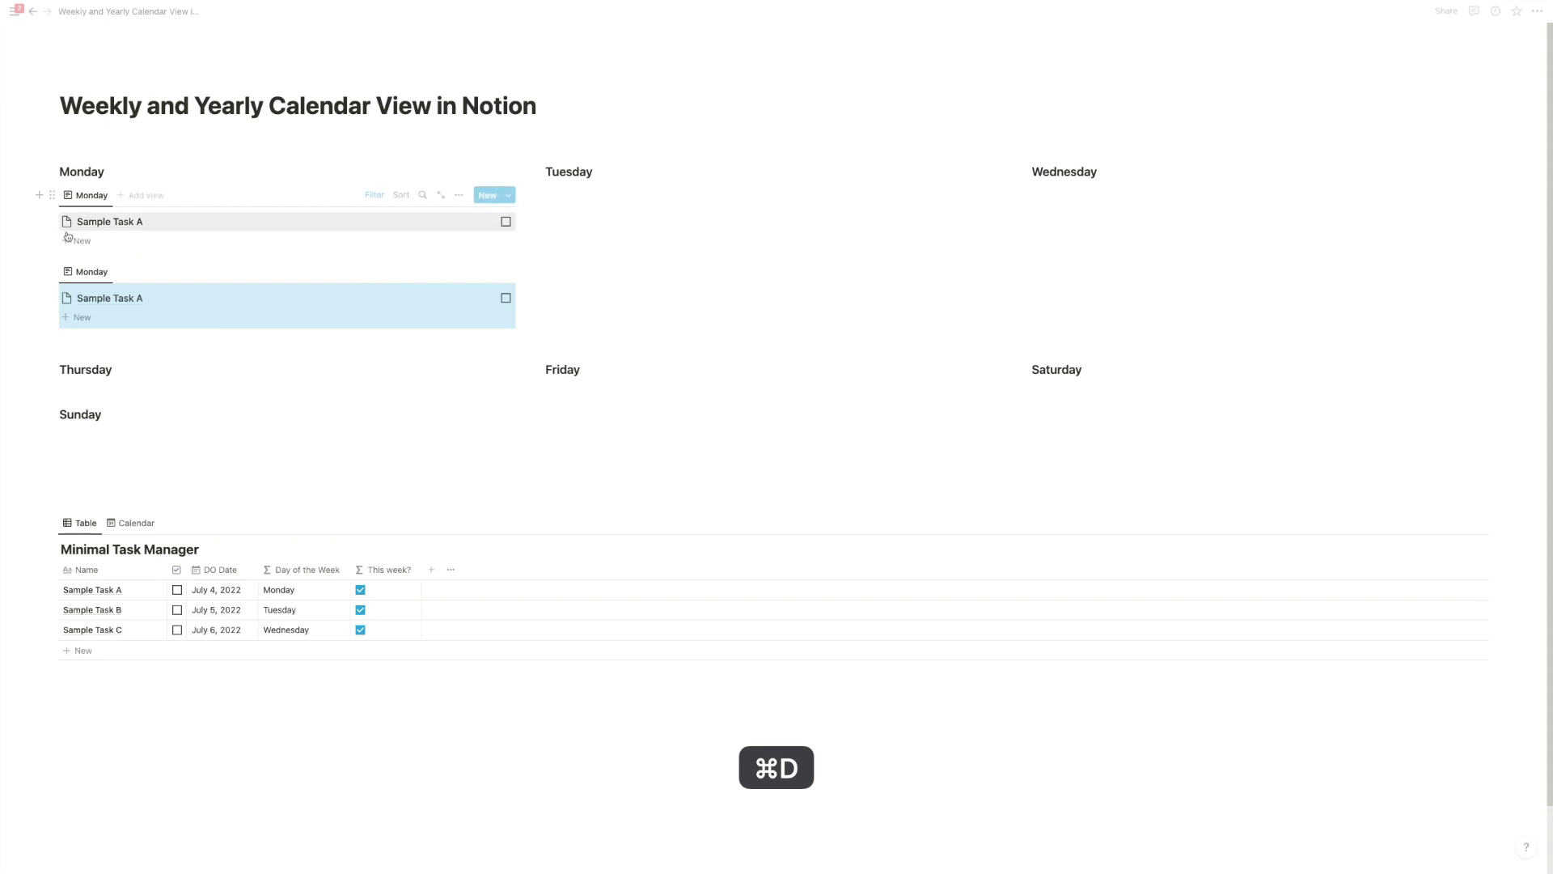
{"action": "left_click_drag", "start_coordinate": [51, 271], "coordinate": [584, 175]}
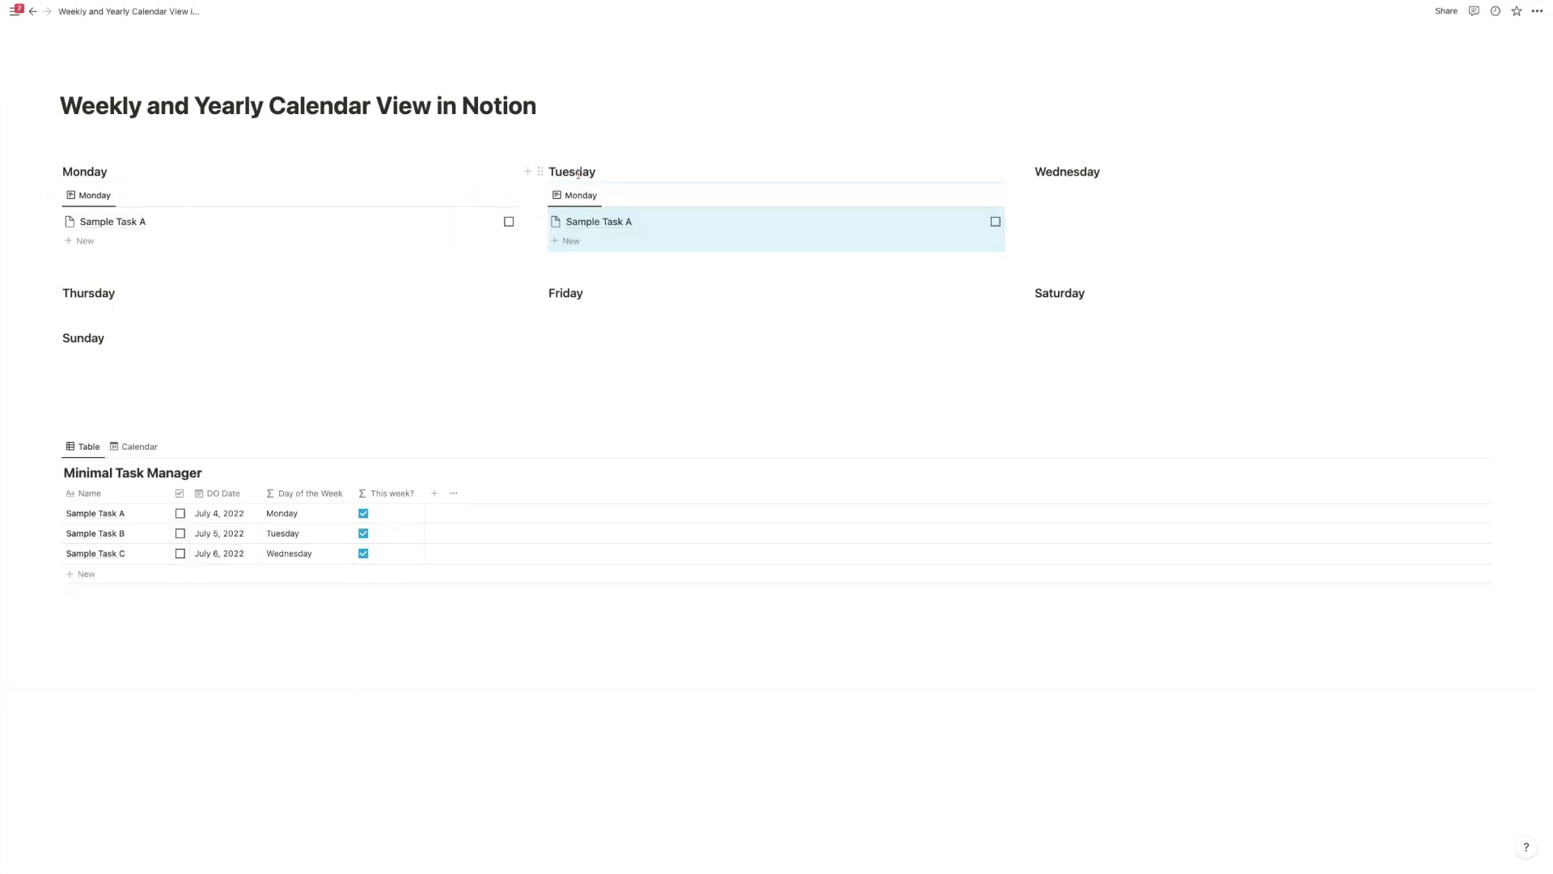
- Change the copied list's Day of the Week filter value to Tuesday
{"action": "left_click", "coordinate": [864, 195]}
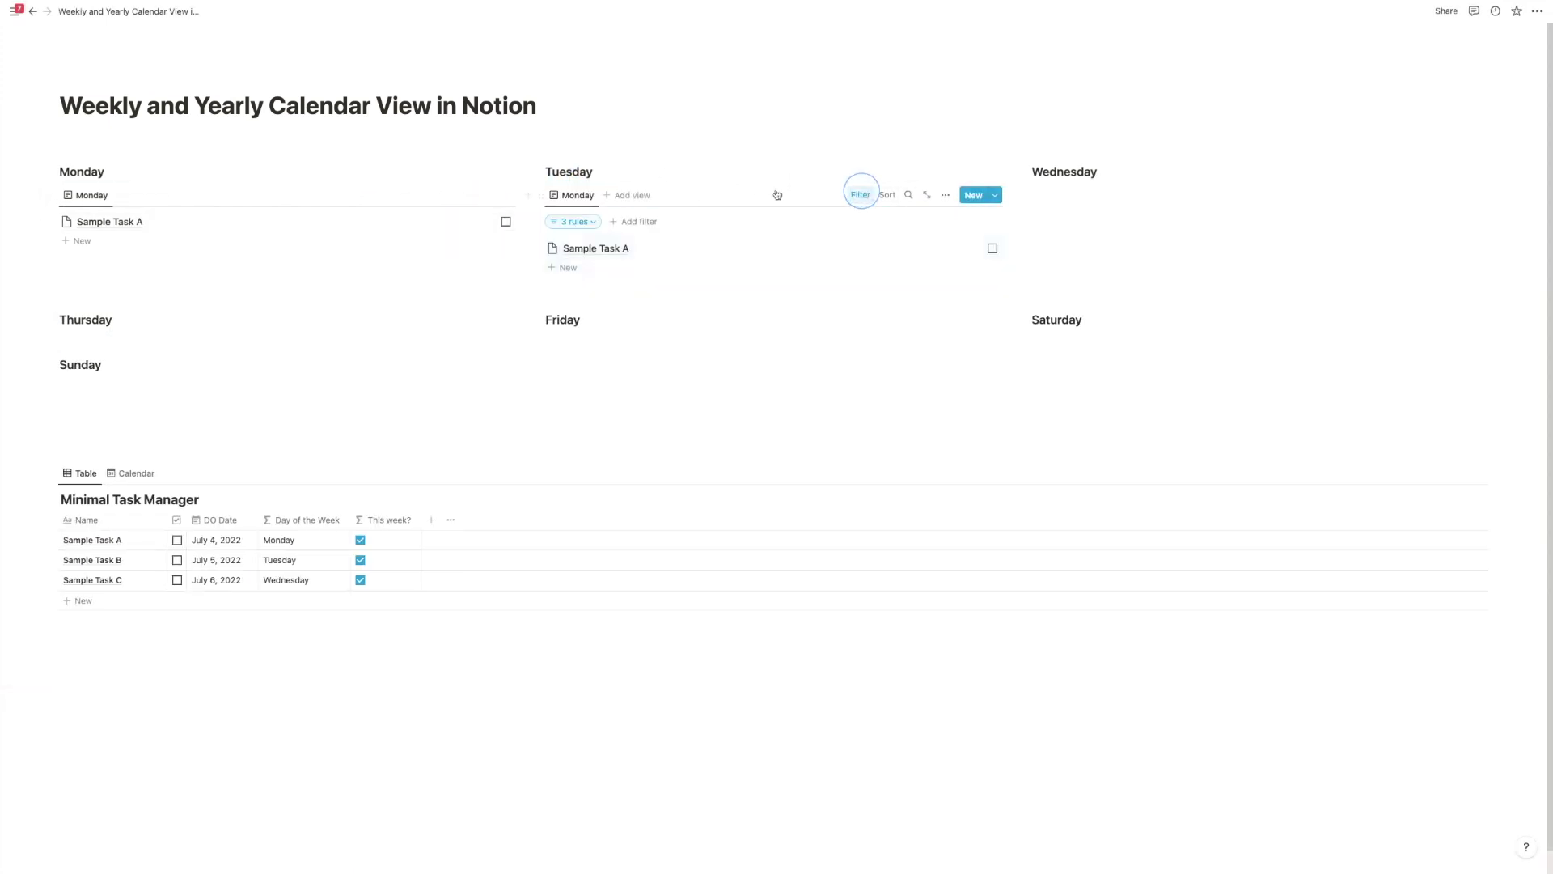
{"action": "left_click", "coordinate": [591, 225]}
{"action": "left_click", "coordinate": [643, 273]}
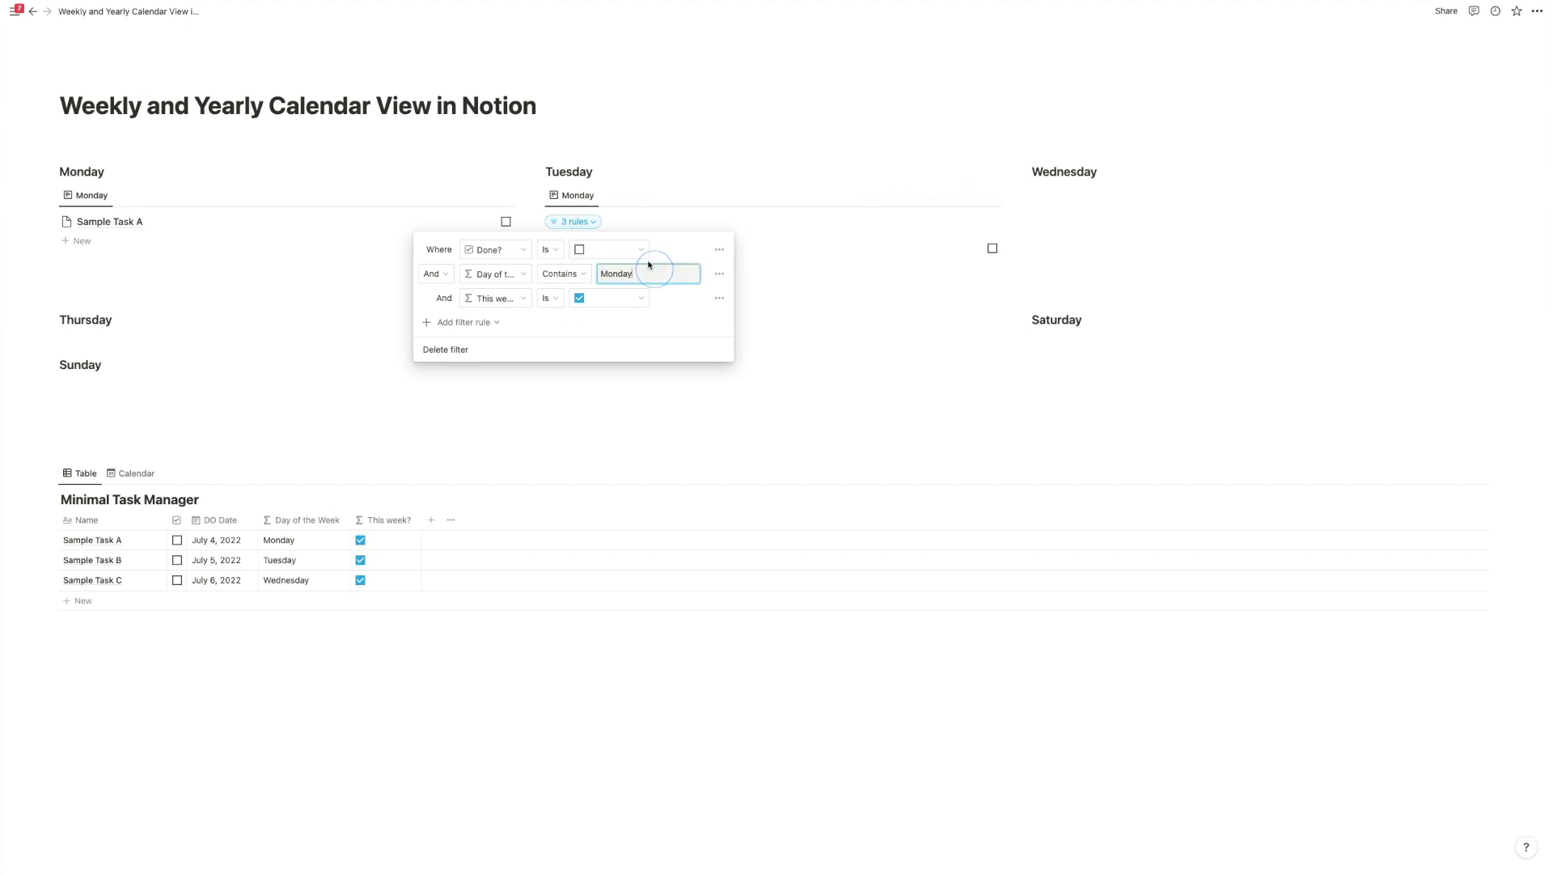
{"action": "key", "text": "super+a"}
{"action": "type", "text": "Tuesday"}
{"action": "key", "text": "Return"}
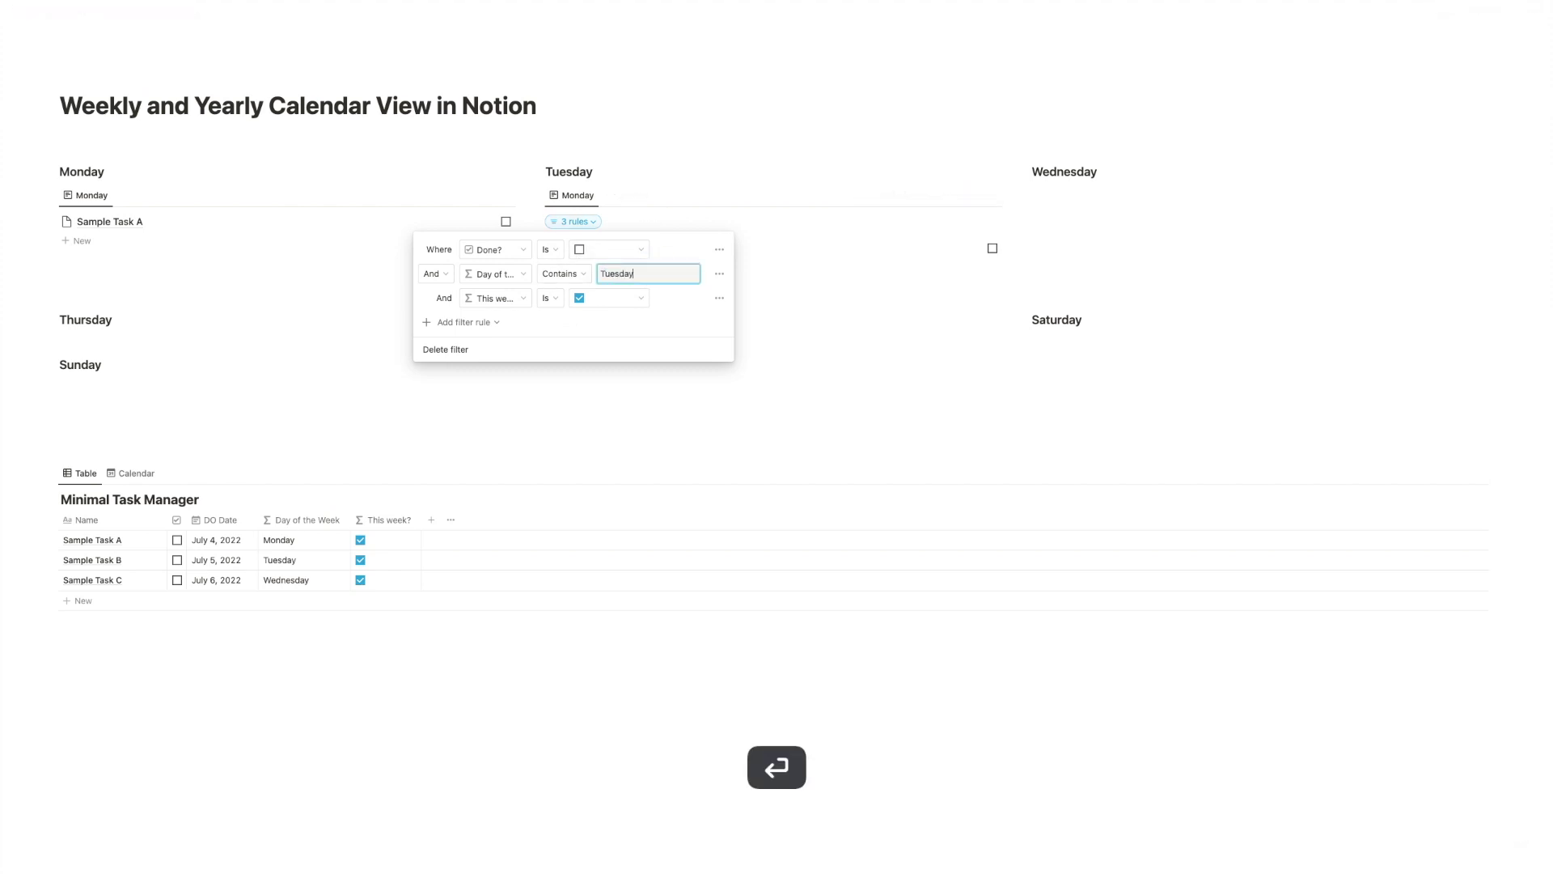
{"action": "left_click", "coordinate": [675, 181]}
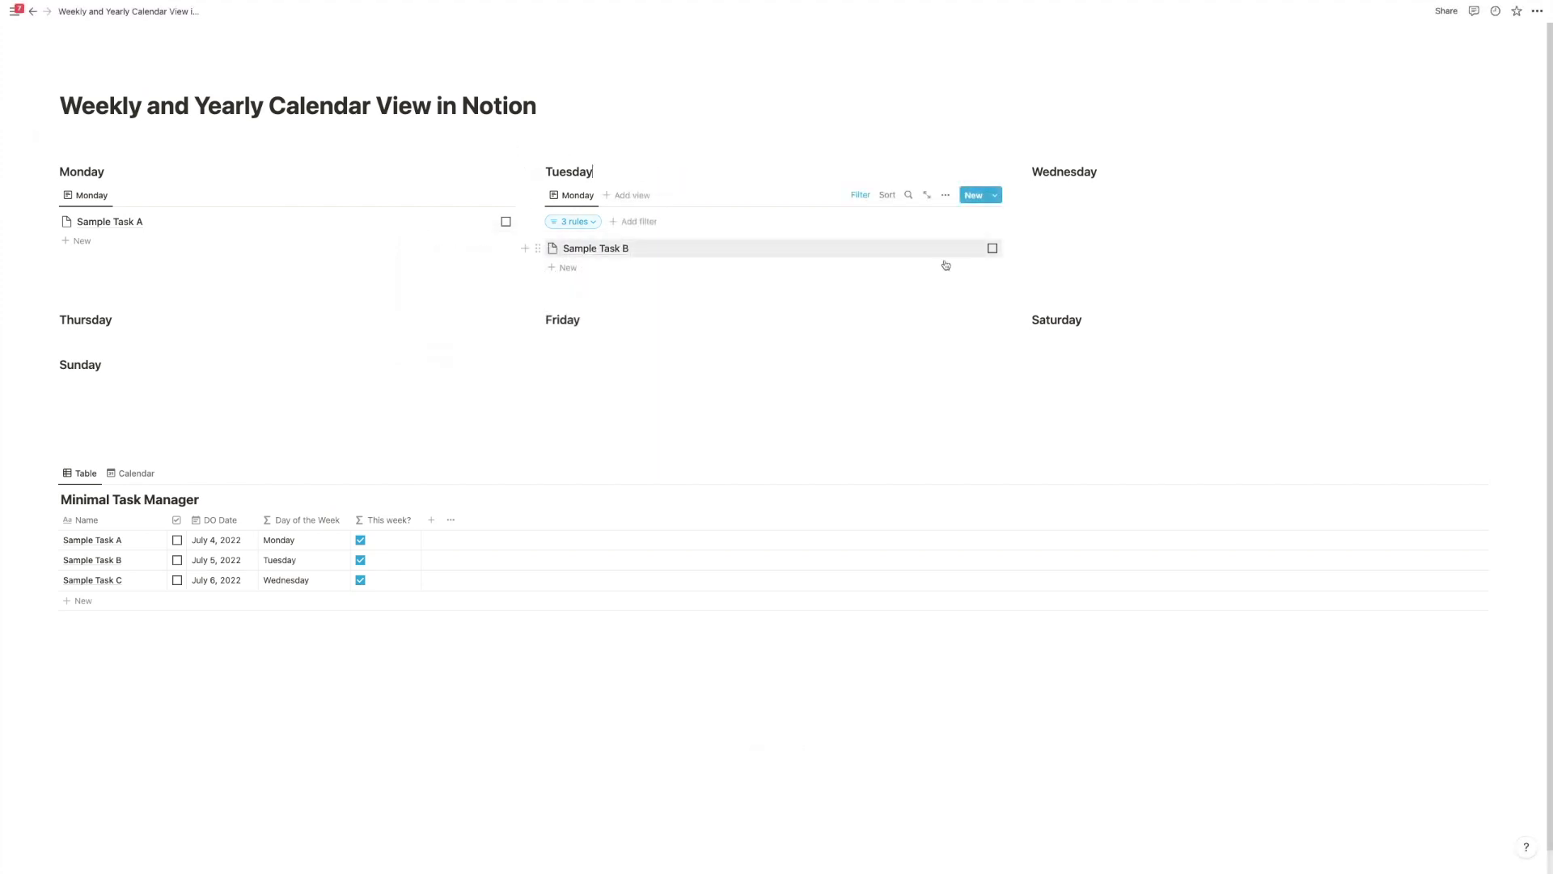
{"action": "left_click", "coordinate": [540, 195]}
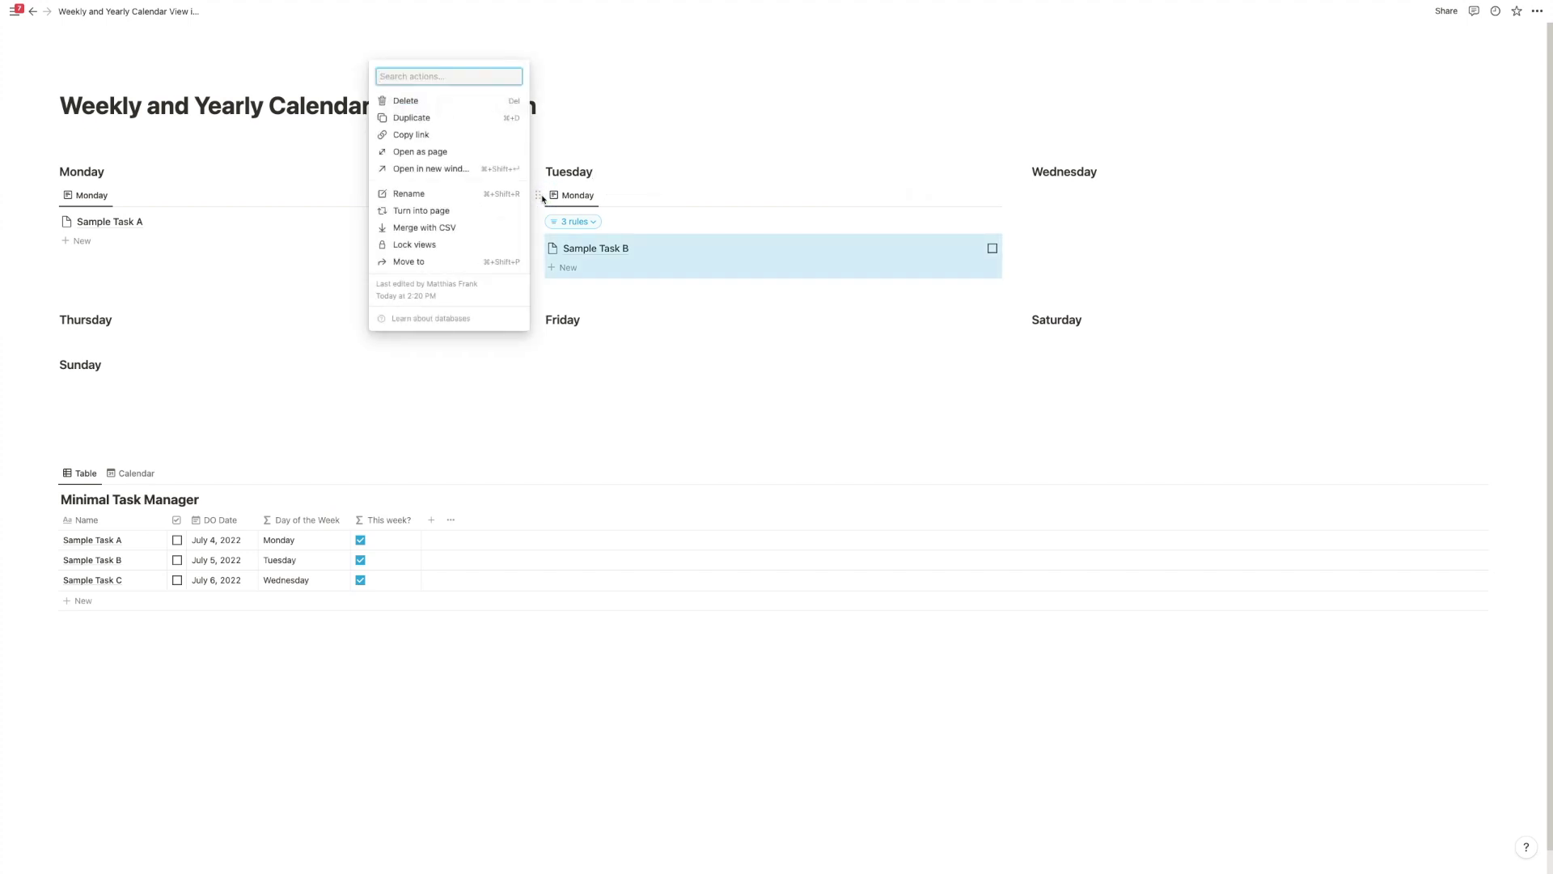
- Duplicate the Tuesday list under the Wednesday heading and rename its view to Wednesday
{"action": "left_click", "coordinate": [412, 117]}
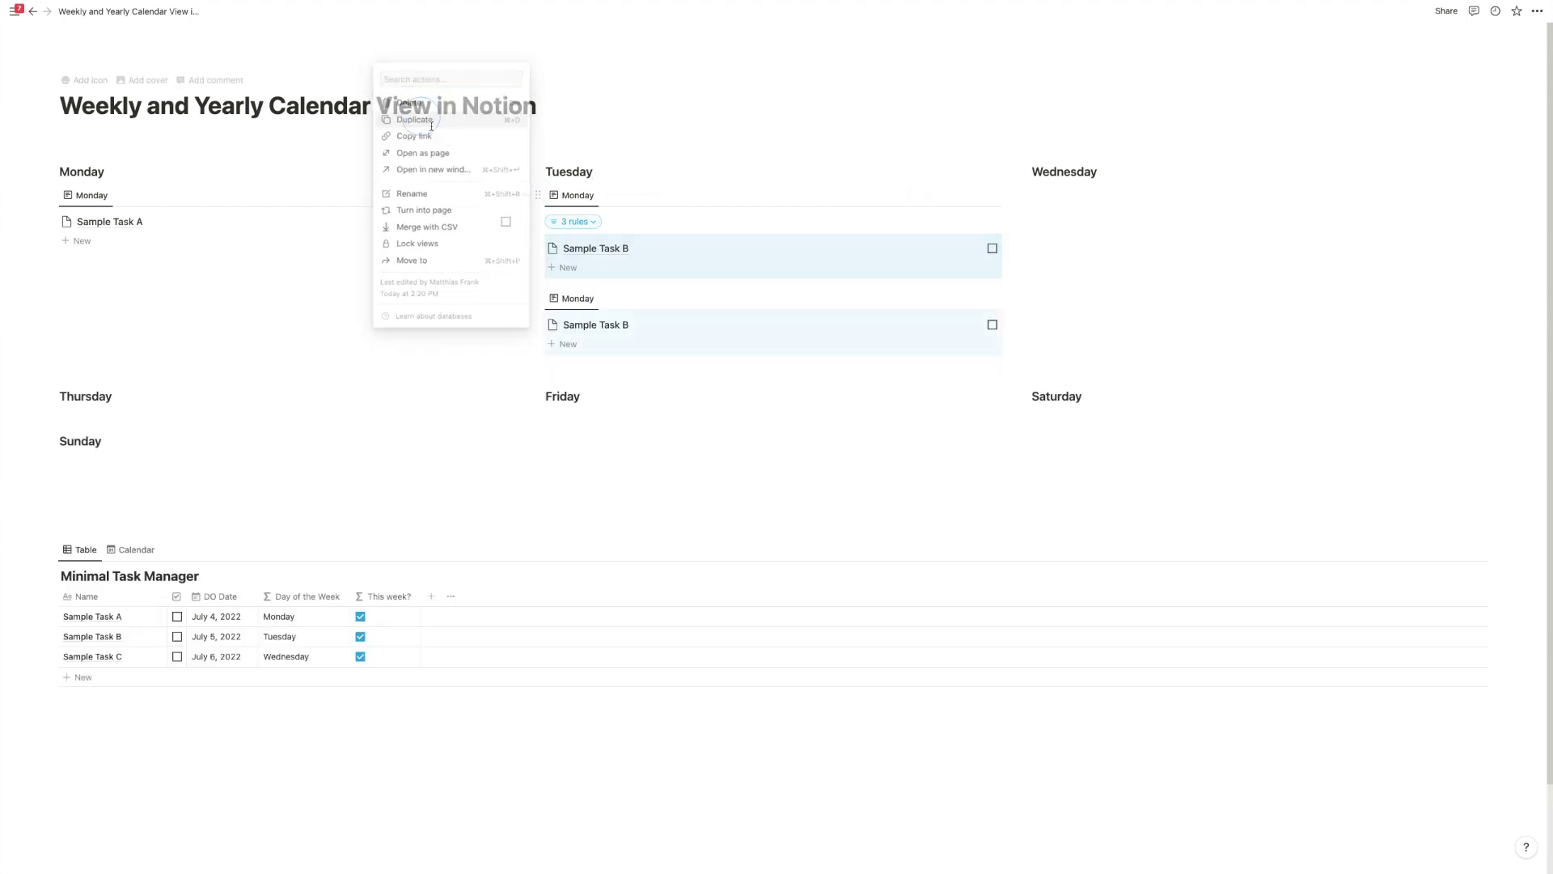
{"action": "left_click_drag", "start_coordinate": [538, 298], "coordinate": [1117, 204]}
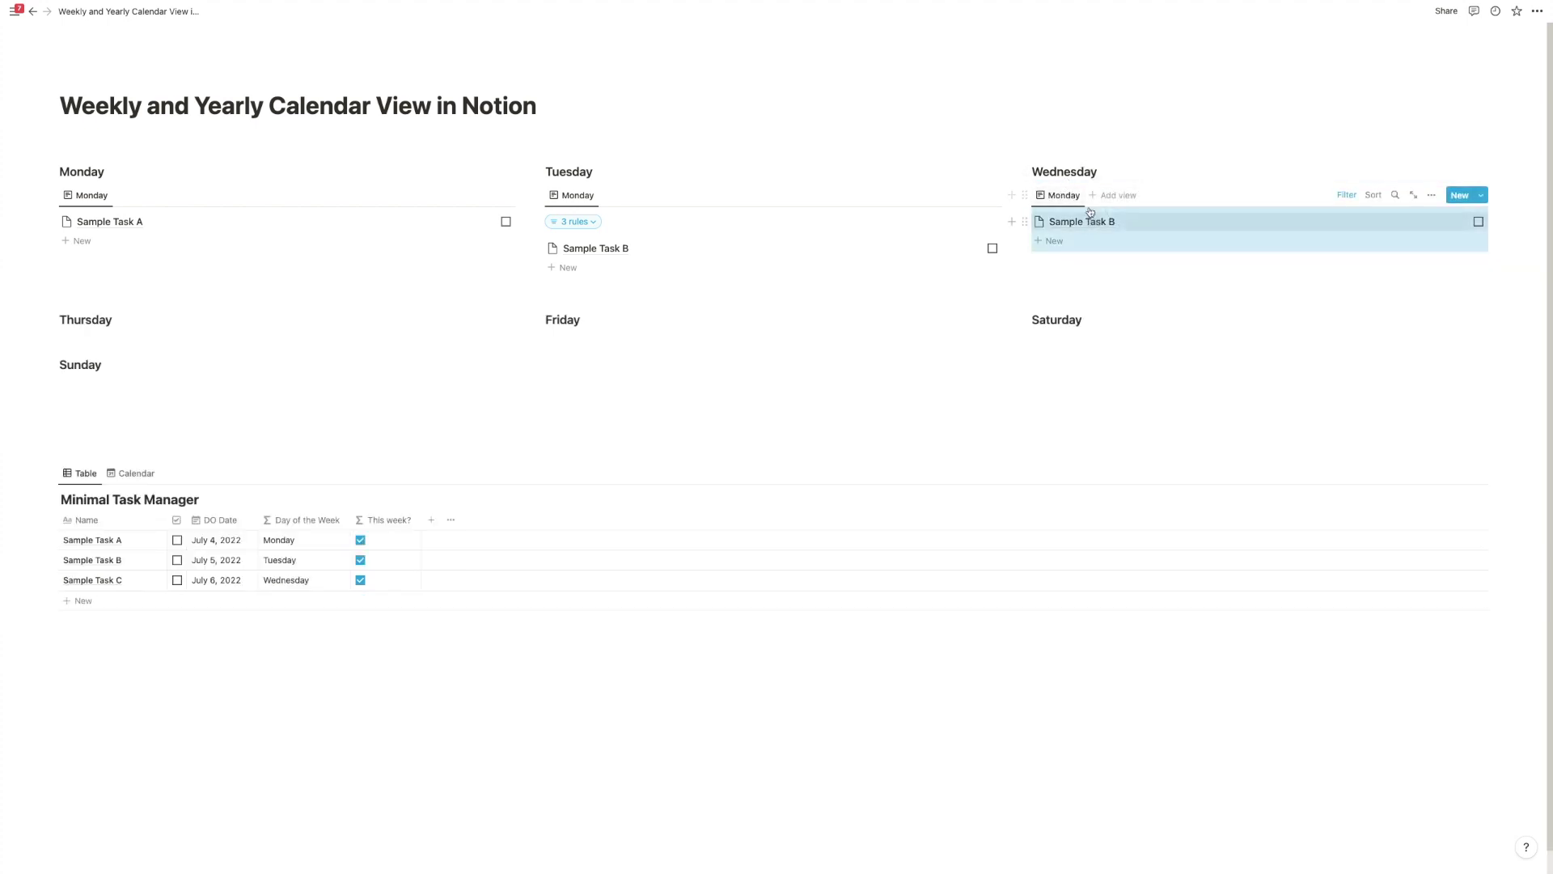
{"action": "left_click", "coordinate": [1052, 202]}
{"action": "left_click", "coordinate": [1061, 217]}
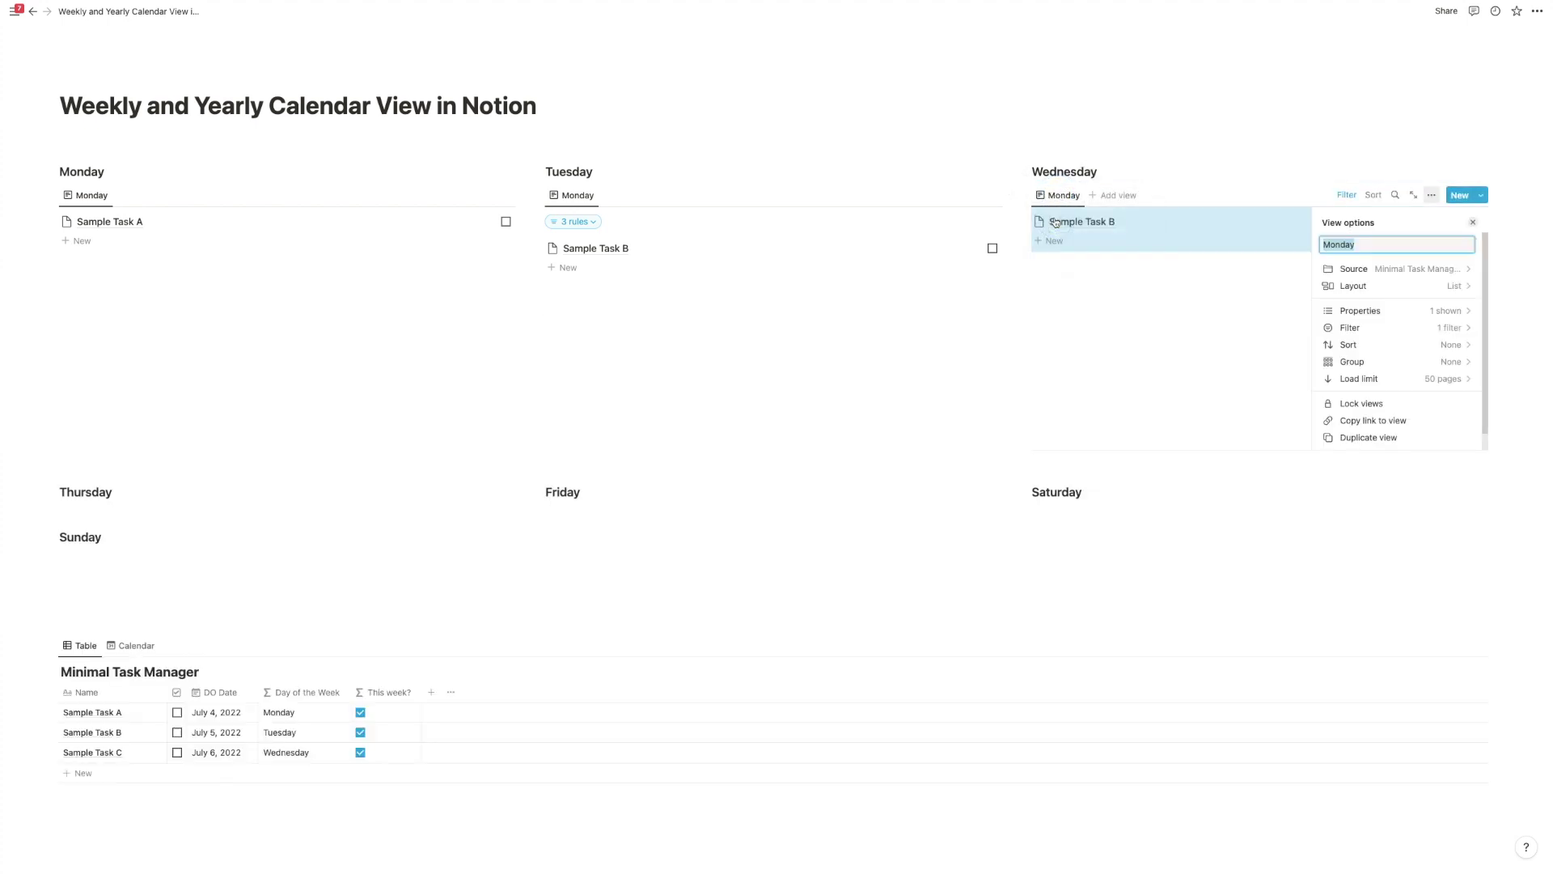
{"action": "type", "text": "Wednesday"}
{"action": "key", "text": "Return"}
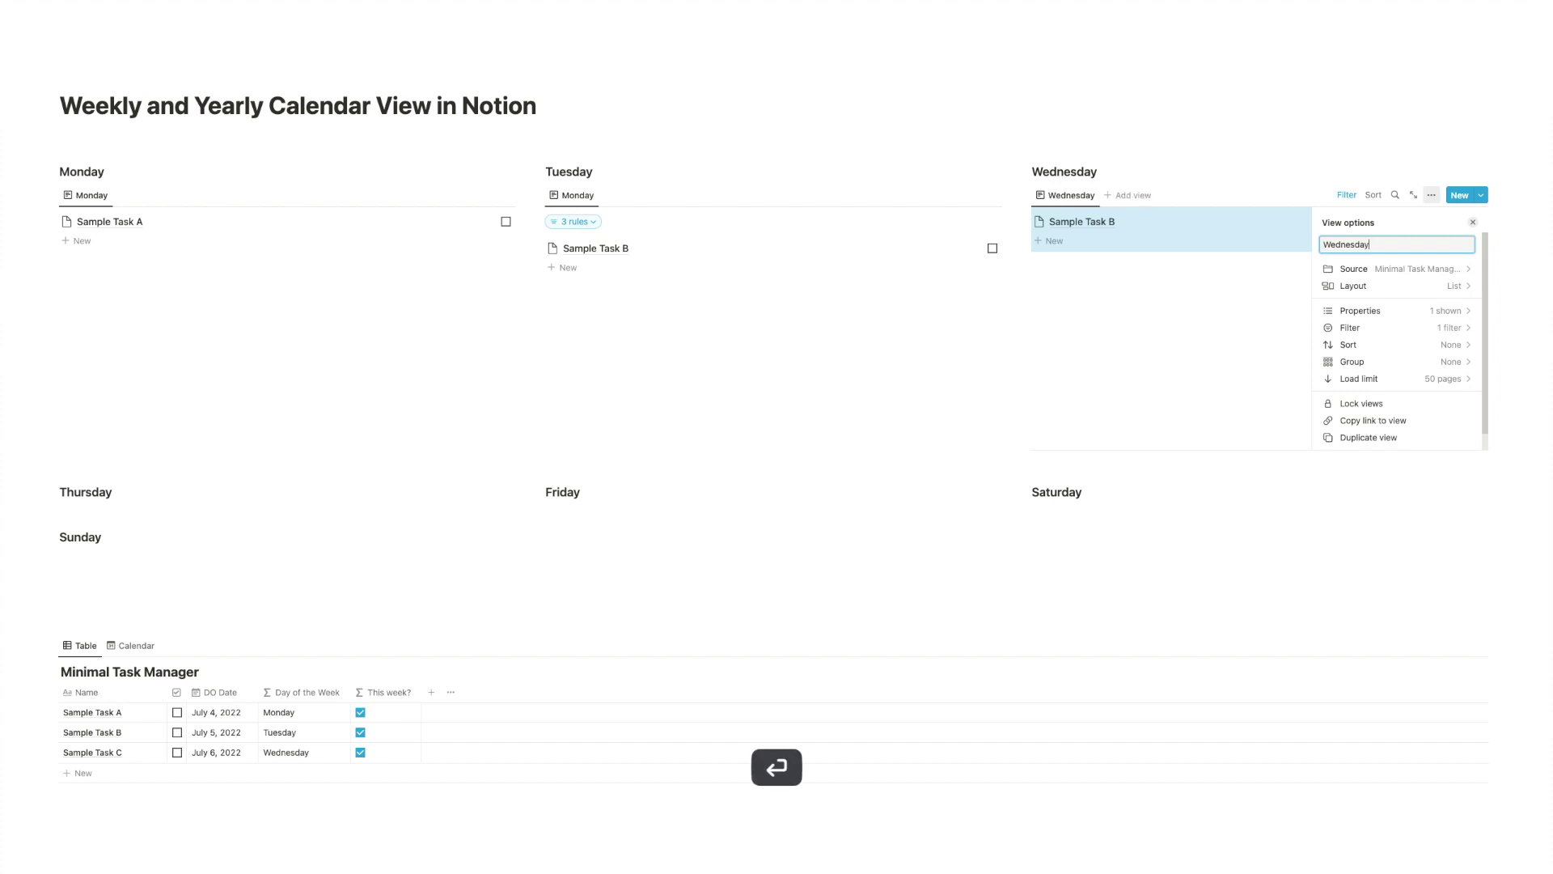
- Change the Wednesday list's Day of the Week filter value to Wednesday
{"action": "left_click", "coordinate": [1347, 195]}
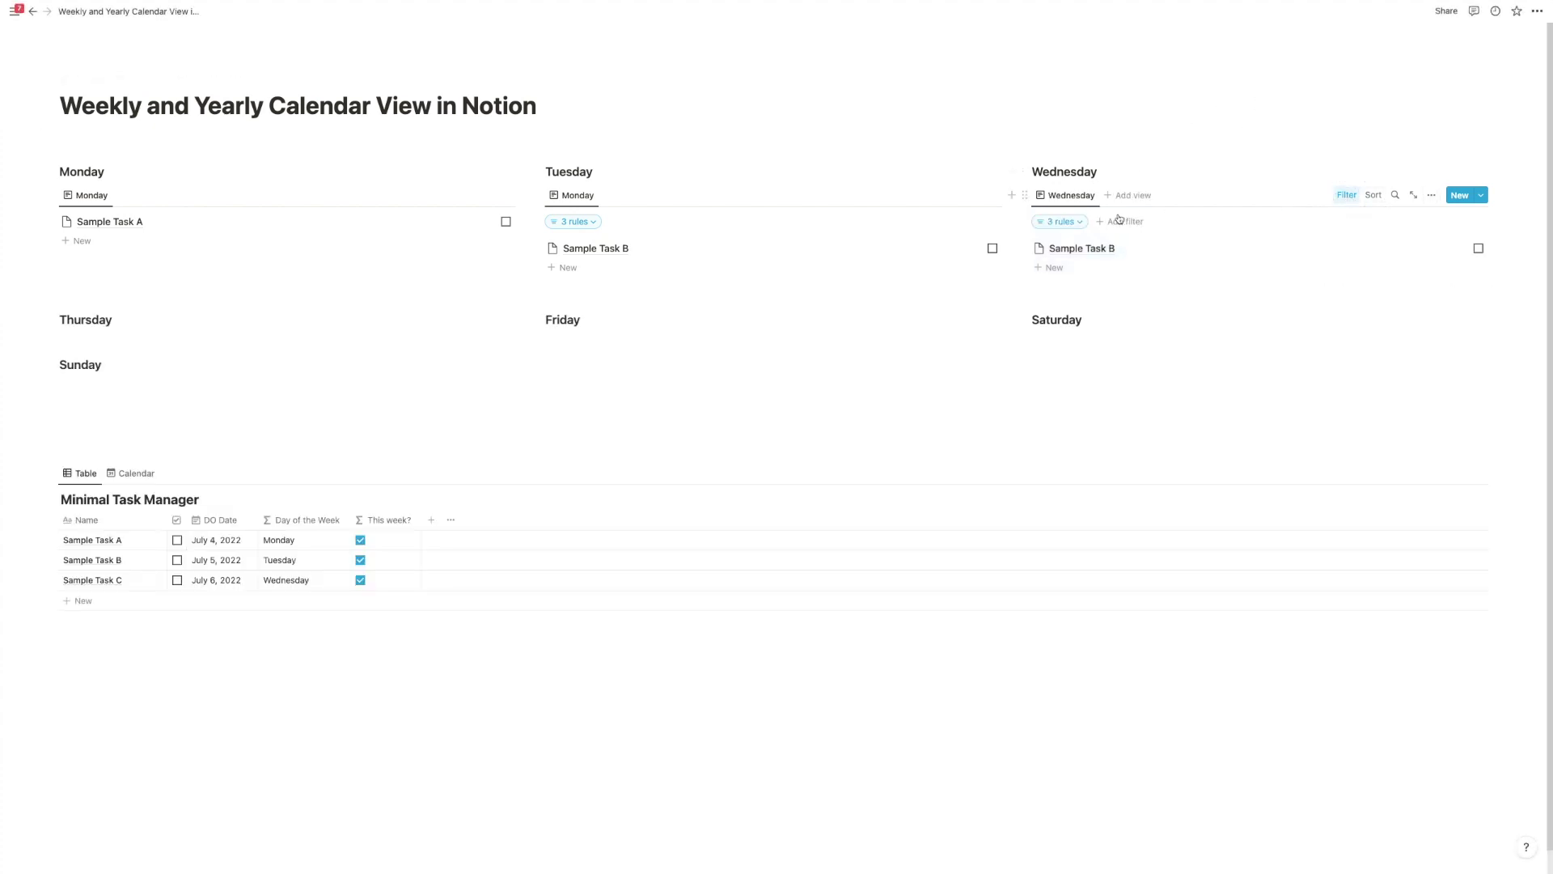
{"action": "left_click", "coordinate": [1059, 221]}
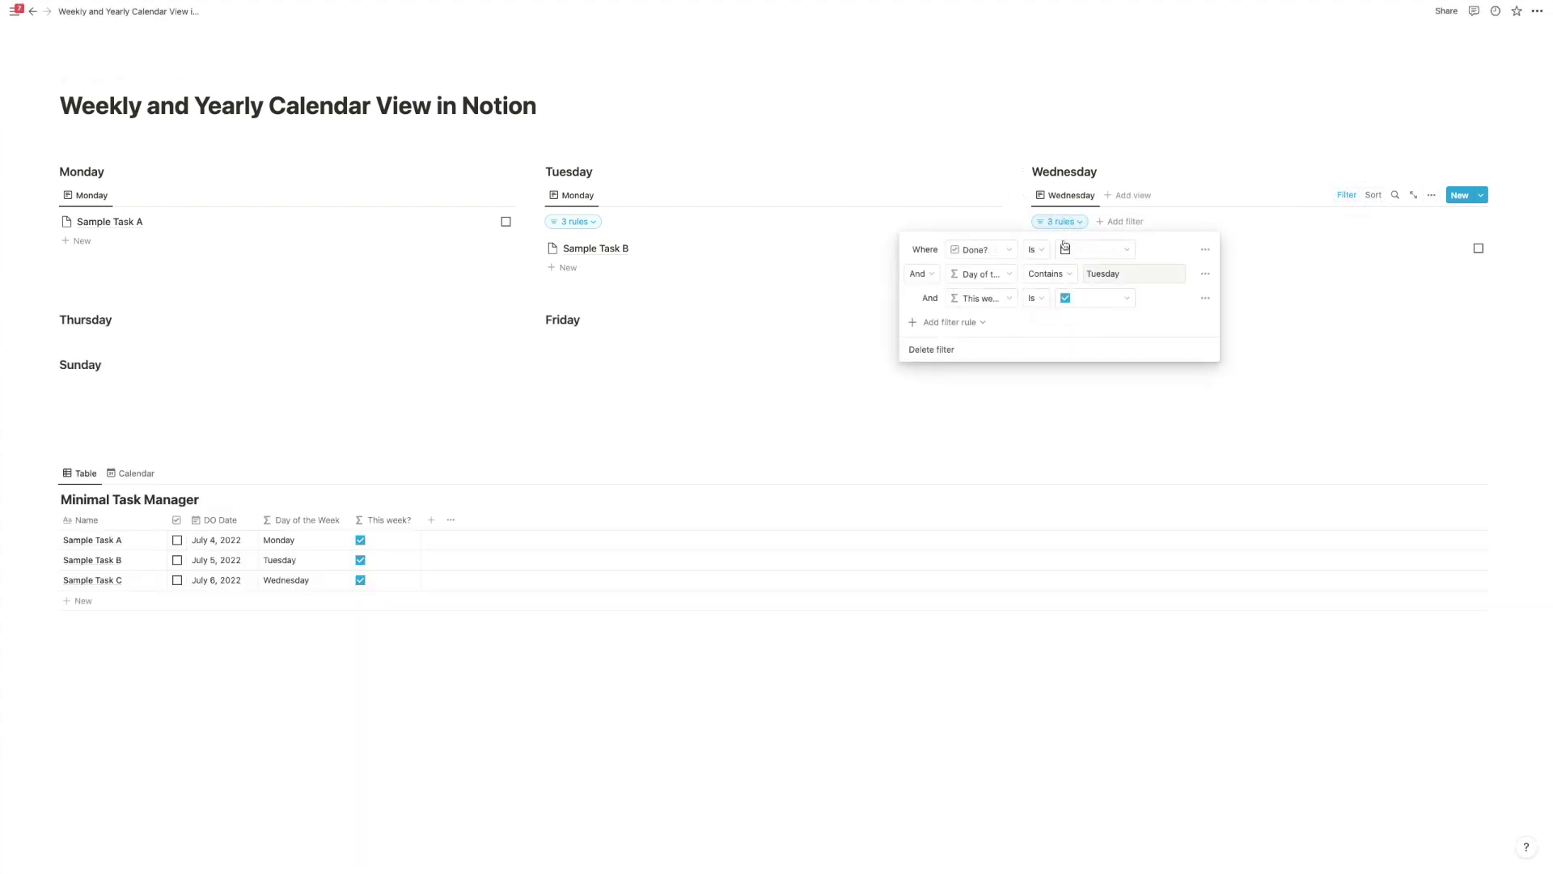
{"action": "left_click", "coordinate": [1125, 273]}
{"action": "key", "text": "super+a"}
{"action": "type", "text": "Wedns"}
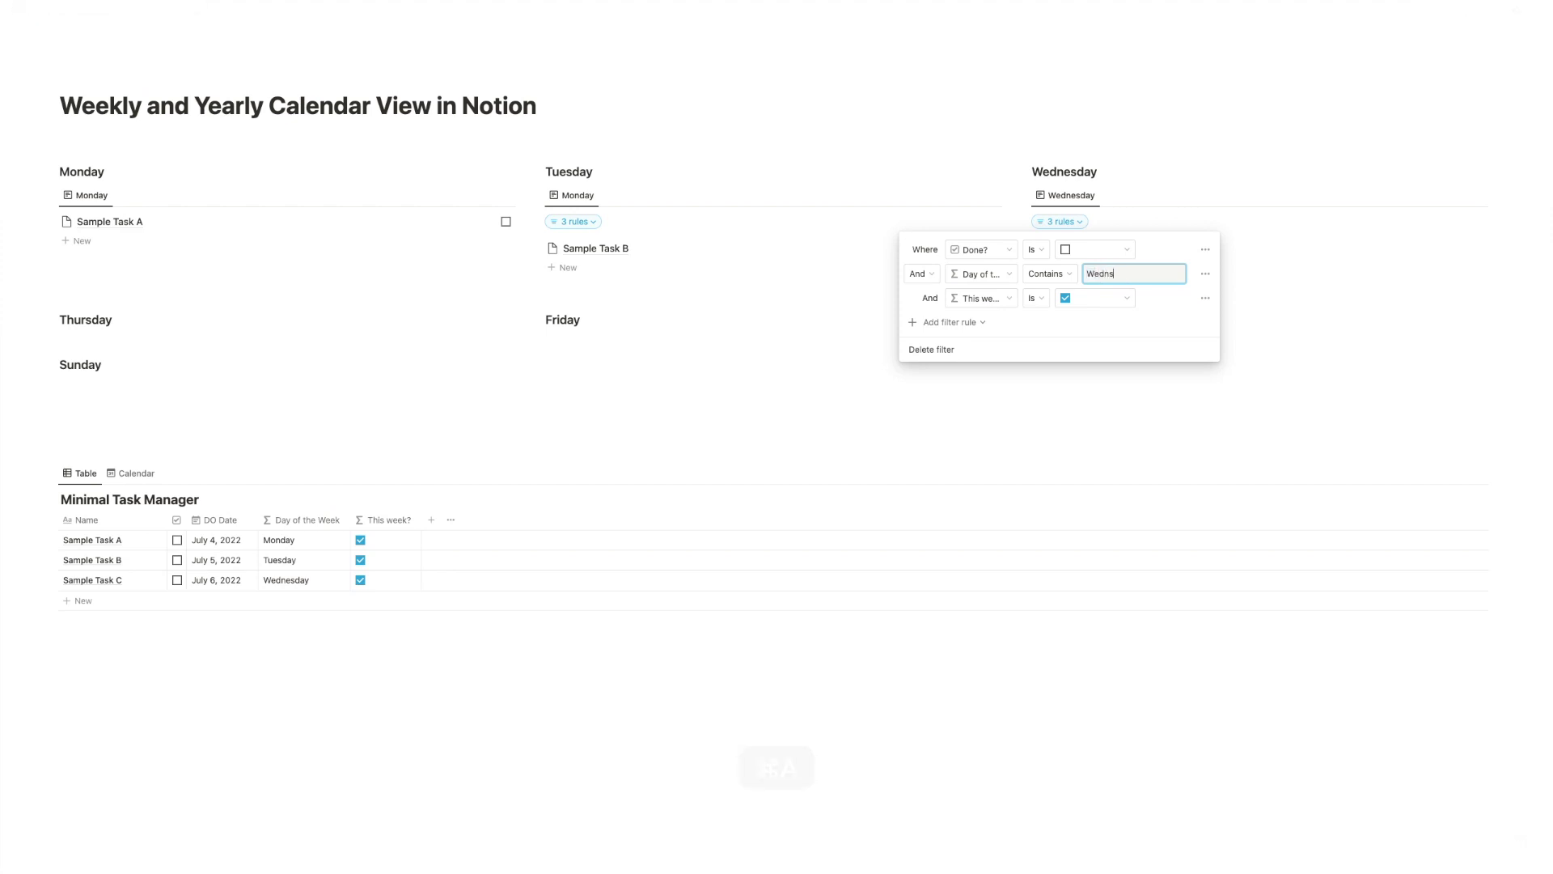
{"action": "left_click", "coordinate": [1092, 156]}
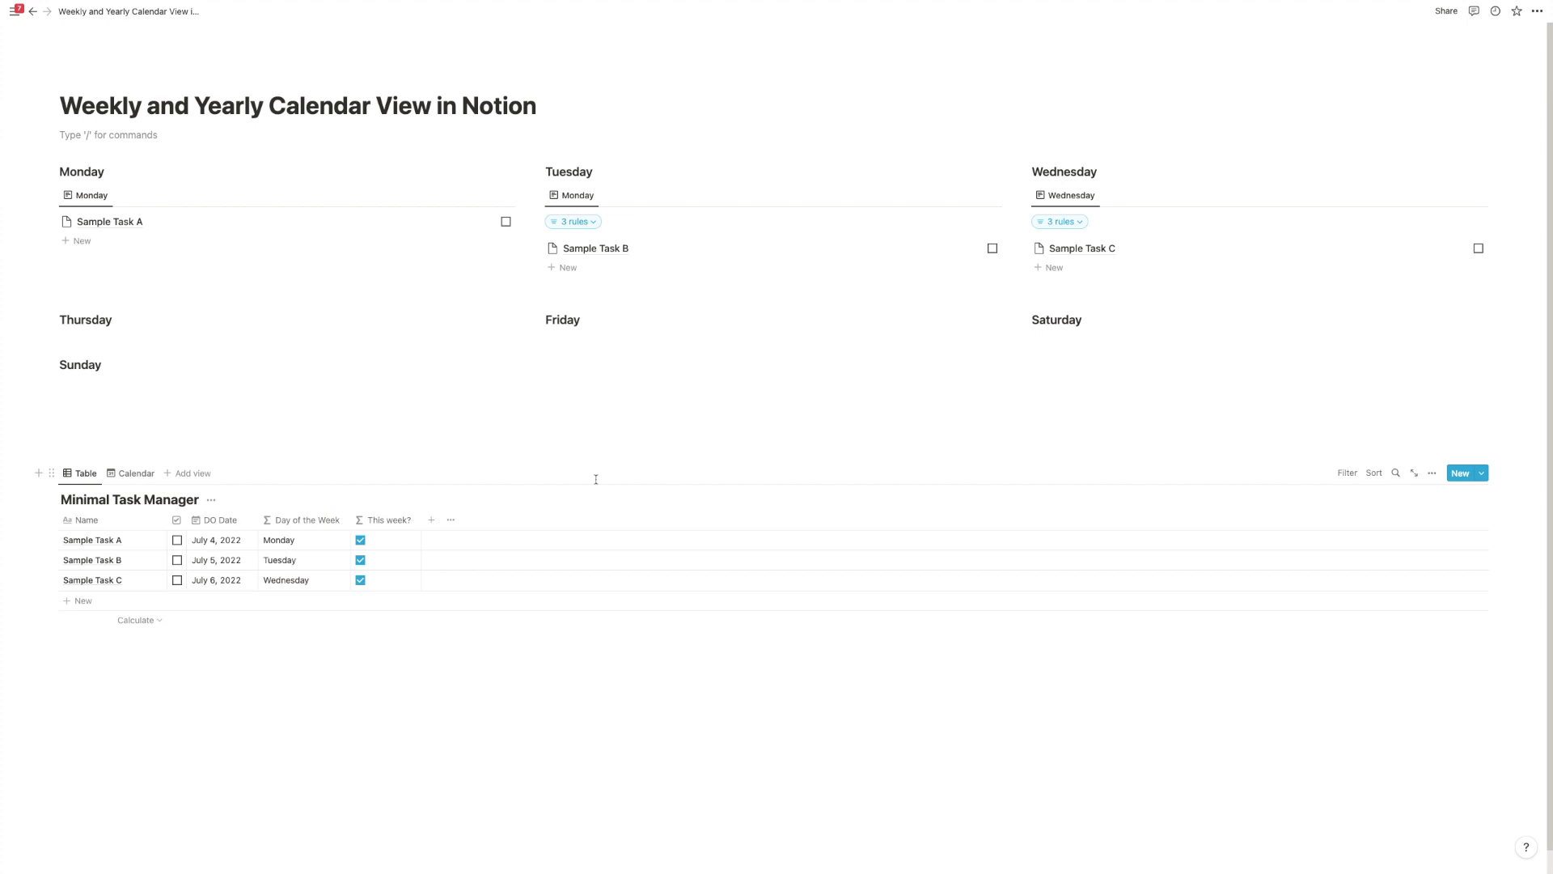
{"action": "left_click", "coordinate": [433, 520]}
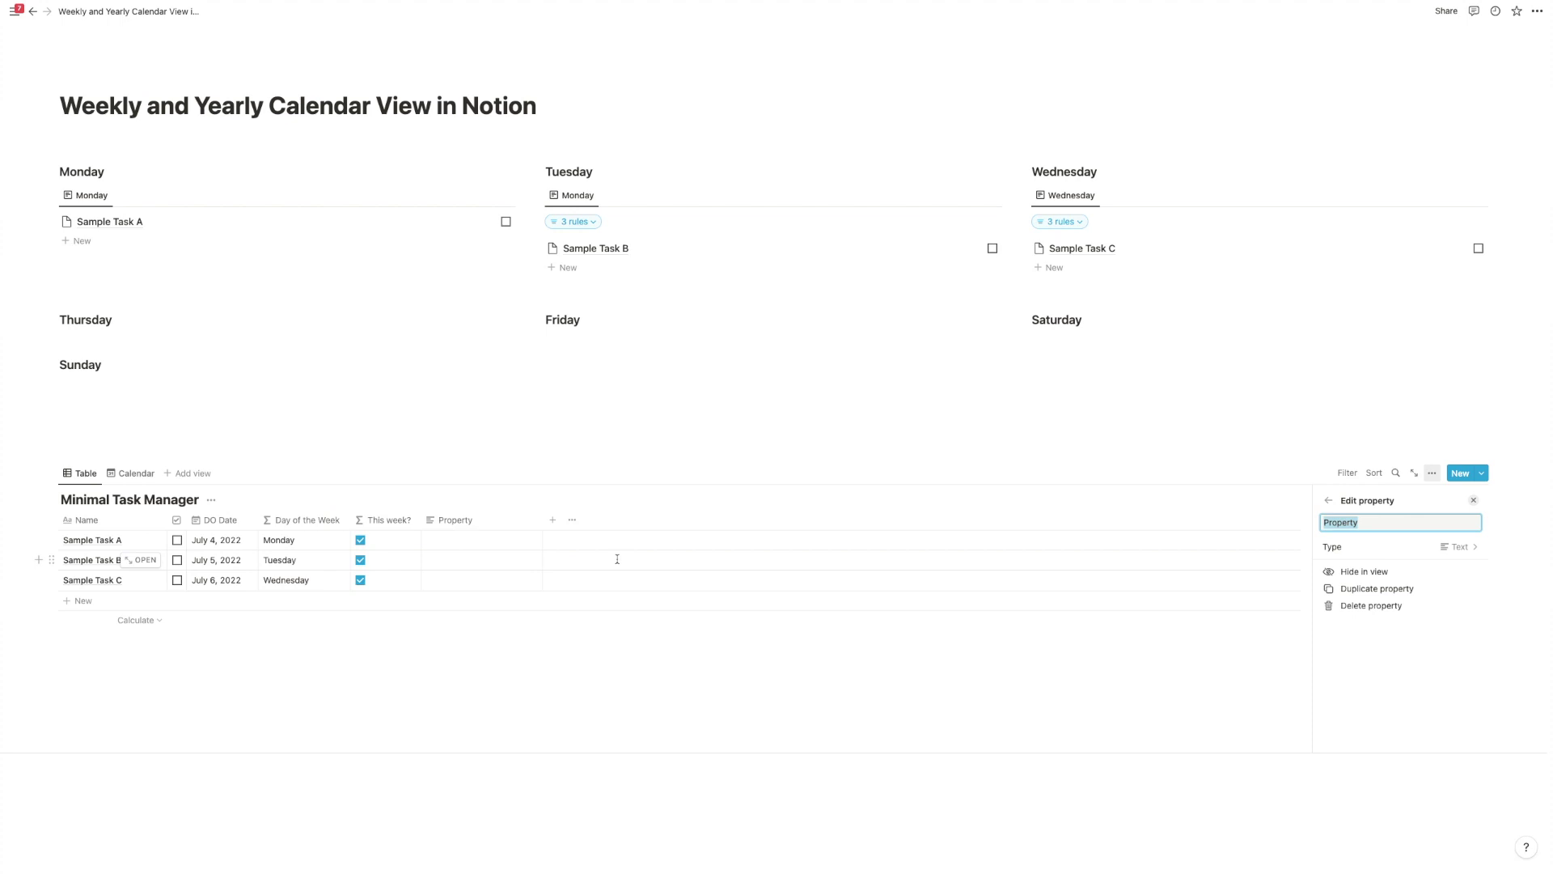
- Enter 'In 2 days?' as the new Minimal Task Manager property's name
{"action": "type", "text": "in 2"}
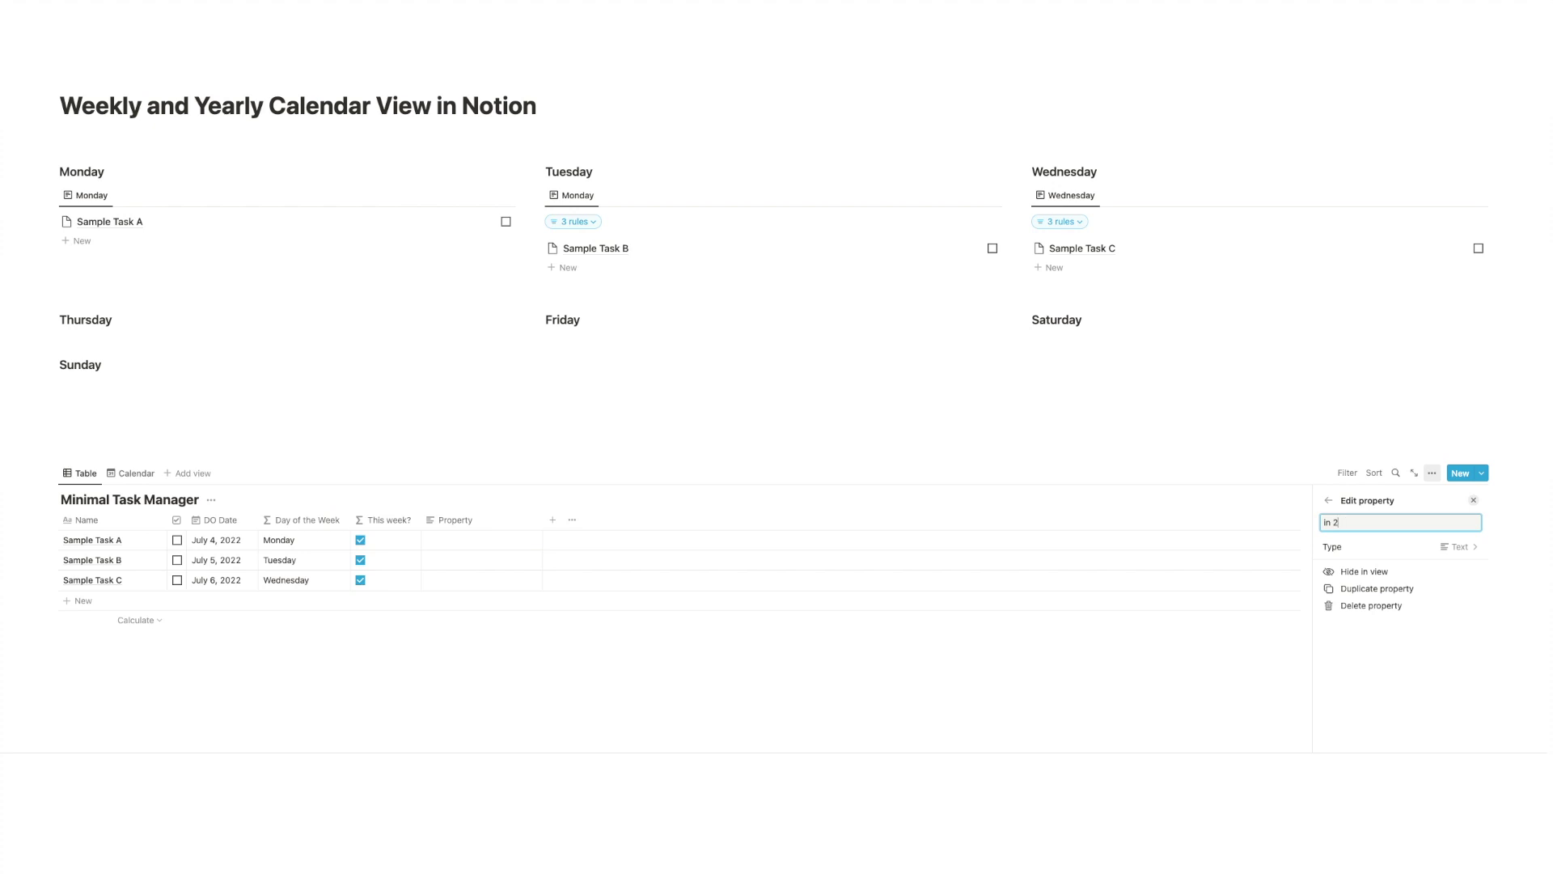
{"action": "type", "text": " da"}
{"action": "key", "text": "ctrl+shift+ssharp"}
{"action": "type", "text": "ys"}
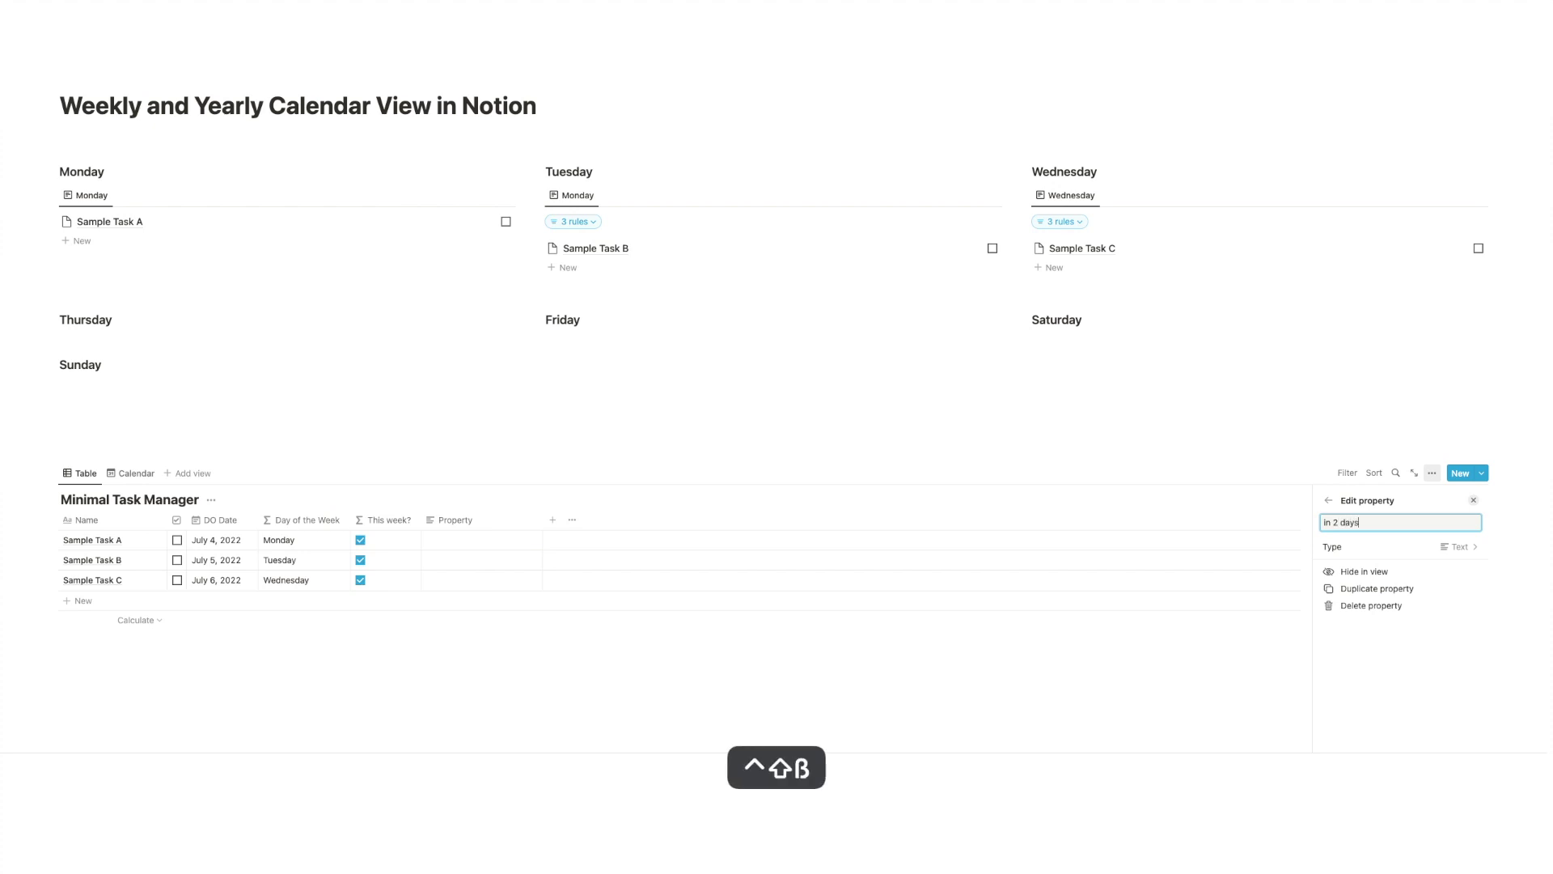
{"action": "type", "text": "?"}
- Make 'In 2 days?' a Formula property: formatDate(now(),"DD-MM-YYYY")
{"action": "left_click", "coordinate": [1408, 557]}
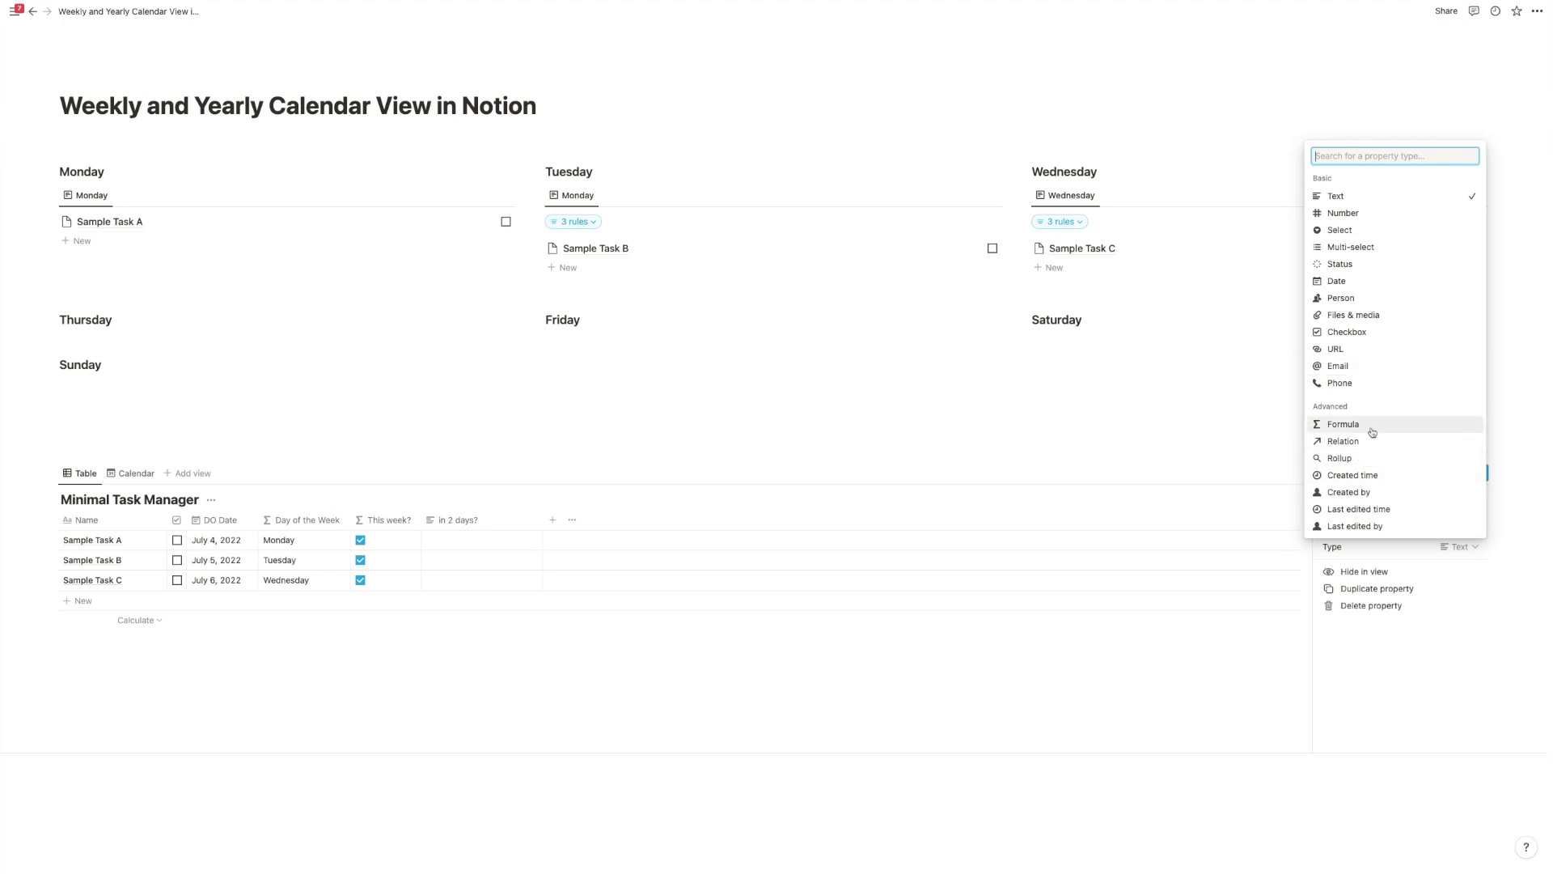
{"action": "left_click", "coordinate": [1373, 429]}
{"action": "left_click", "coordinate": [1380, 563]}
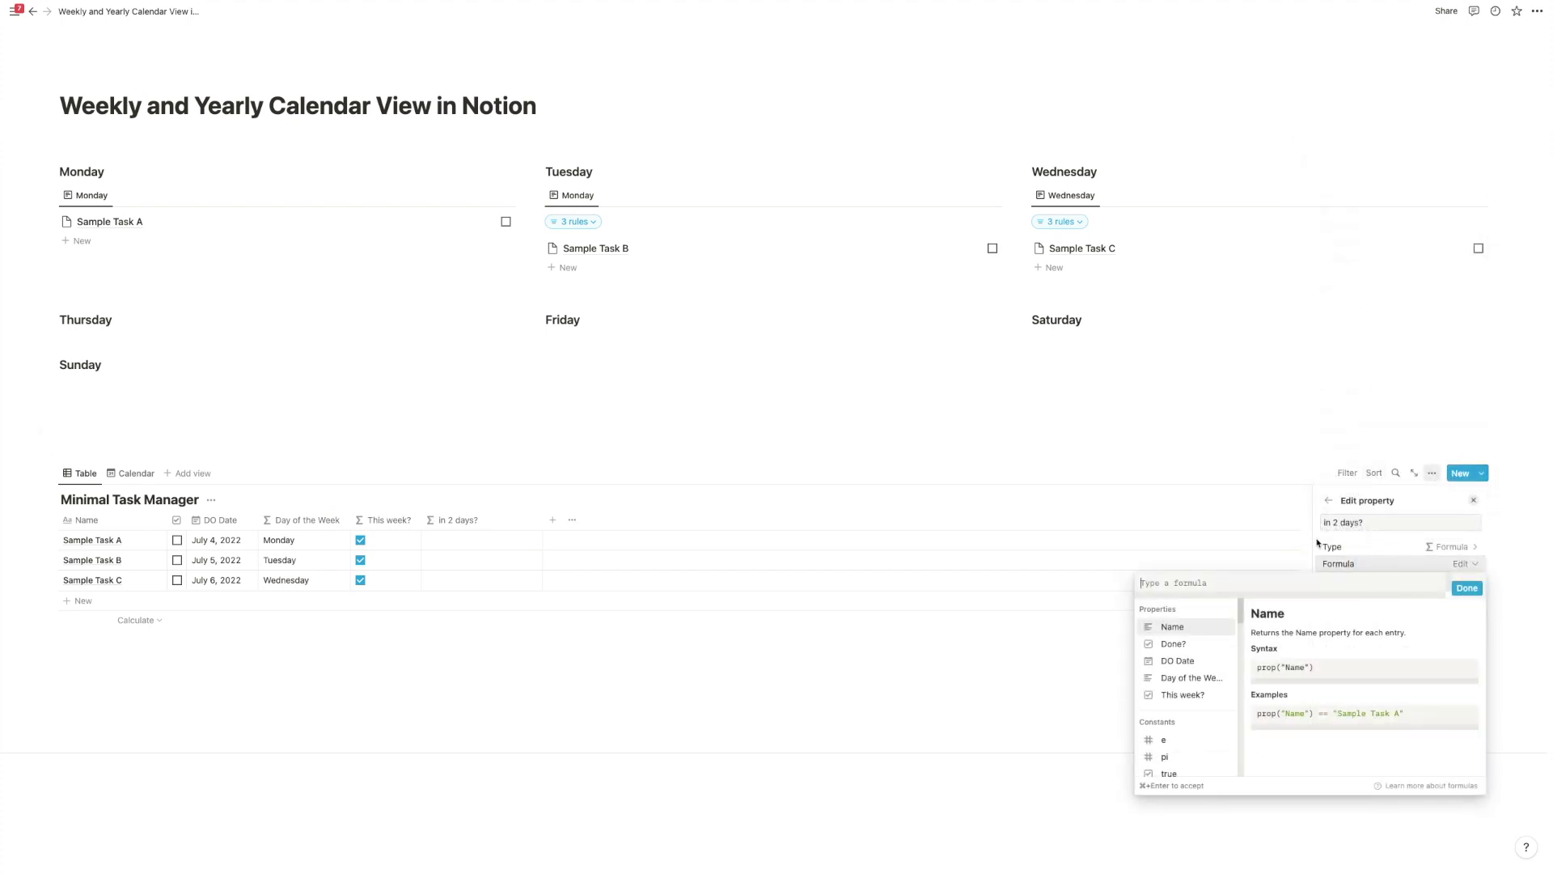
{"action": "type", "text": "formatDate"}
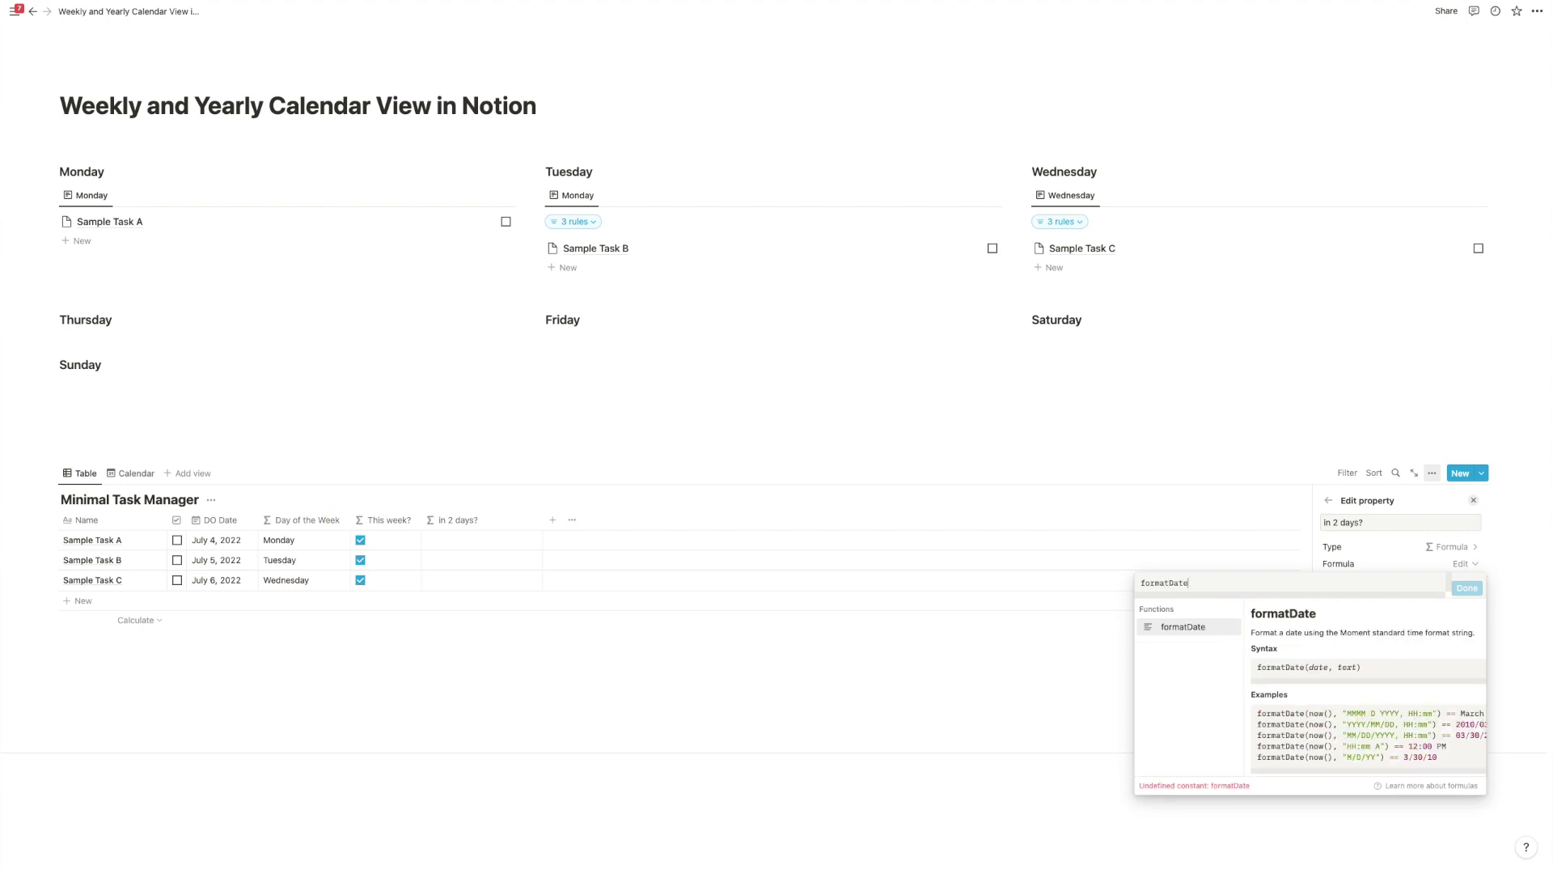
{"action": "type", "text": "("}
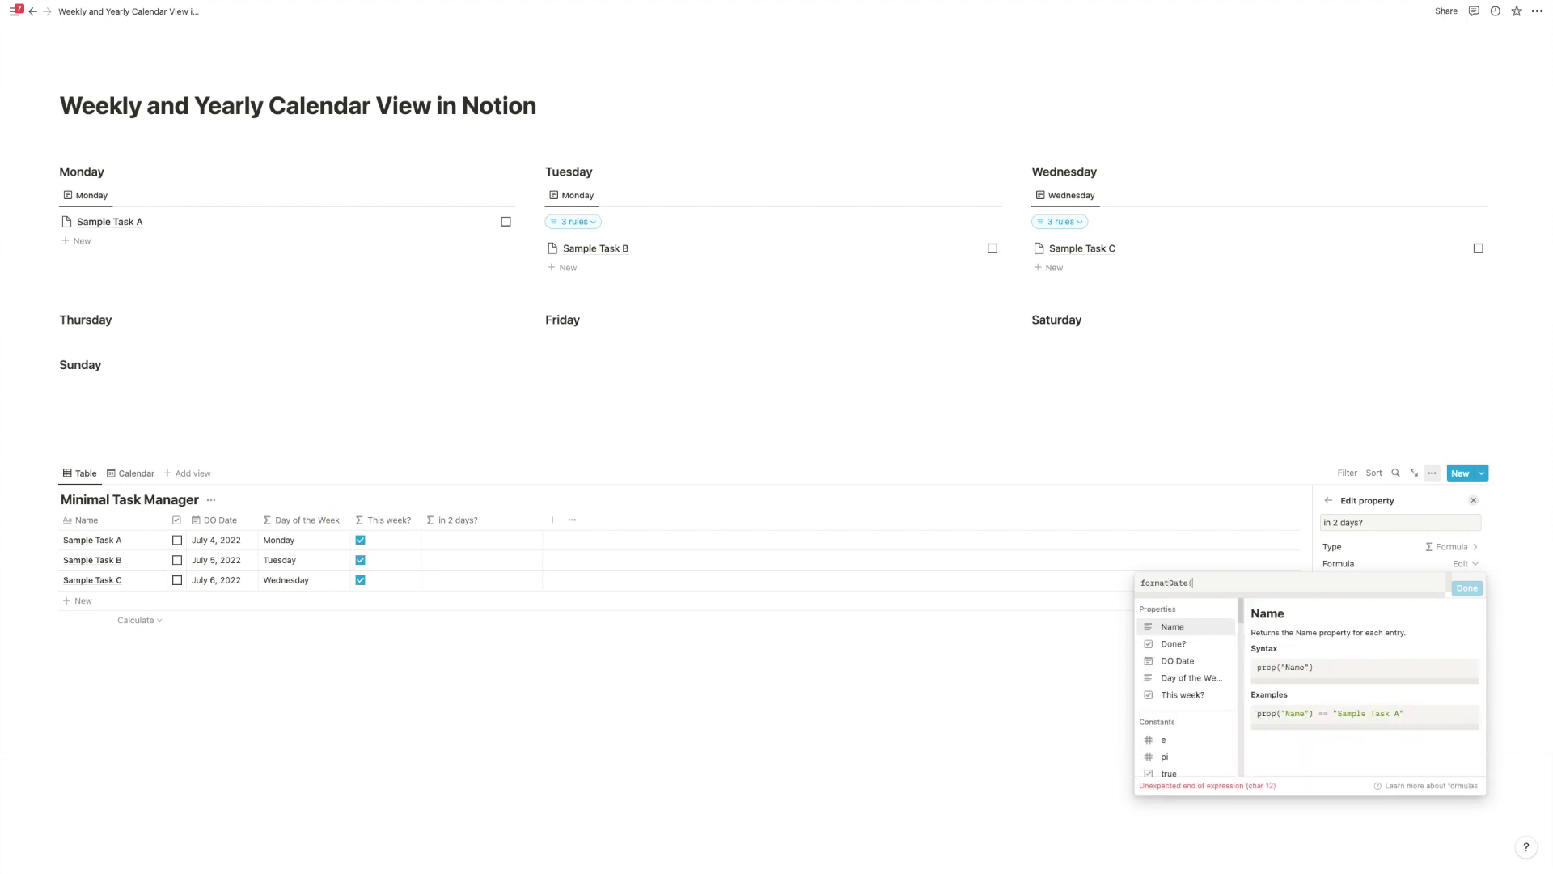
{"action": "type", "text": "now(),"}
{"action": "type", "text": "\"DD-MM-YYYY\")"}
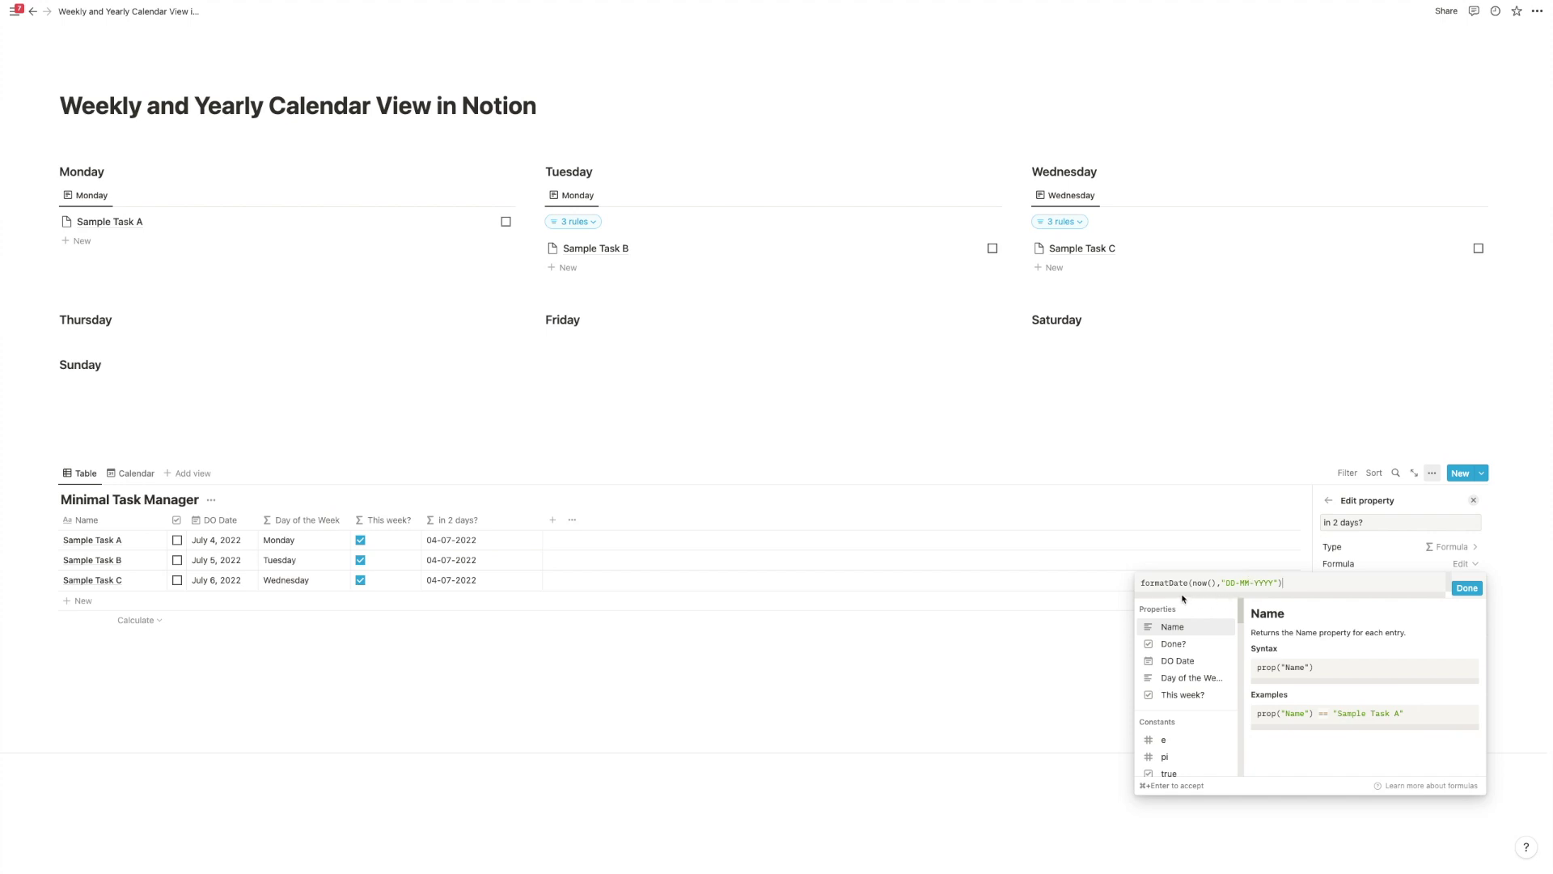
{"action": "left_click", "coordinate": [1142, 582]}
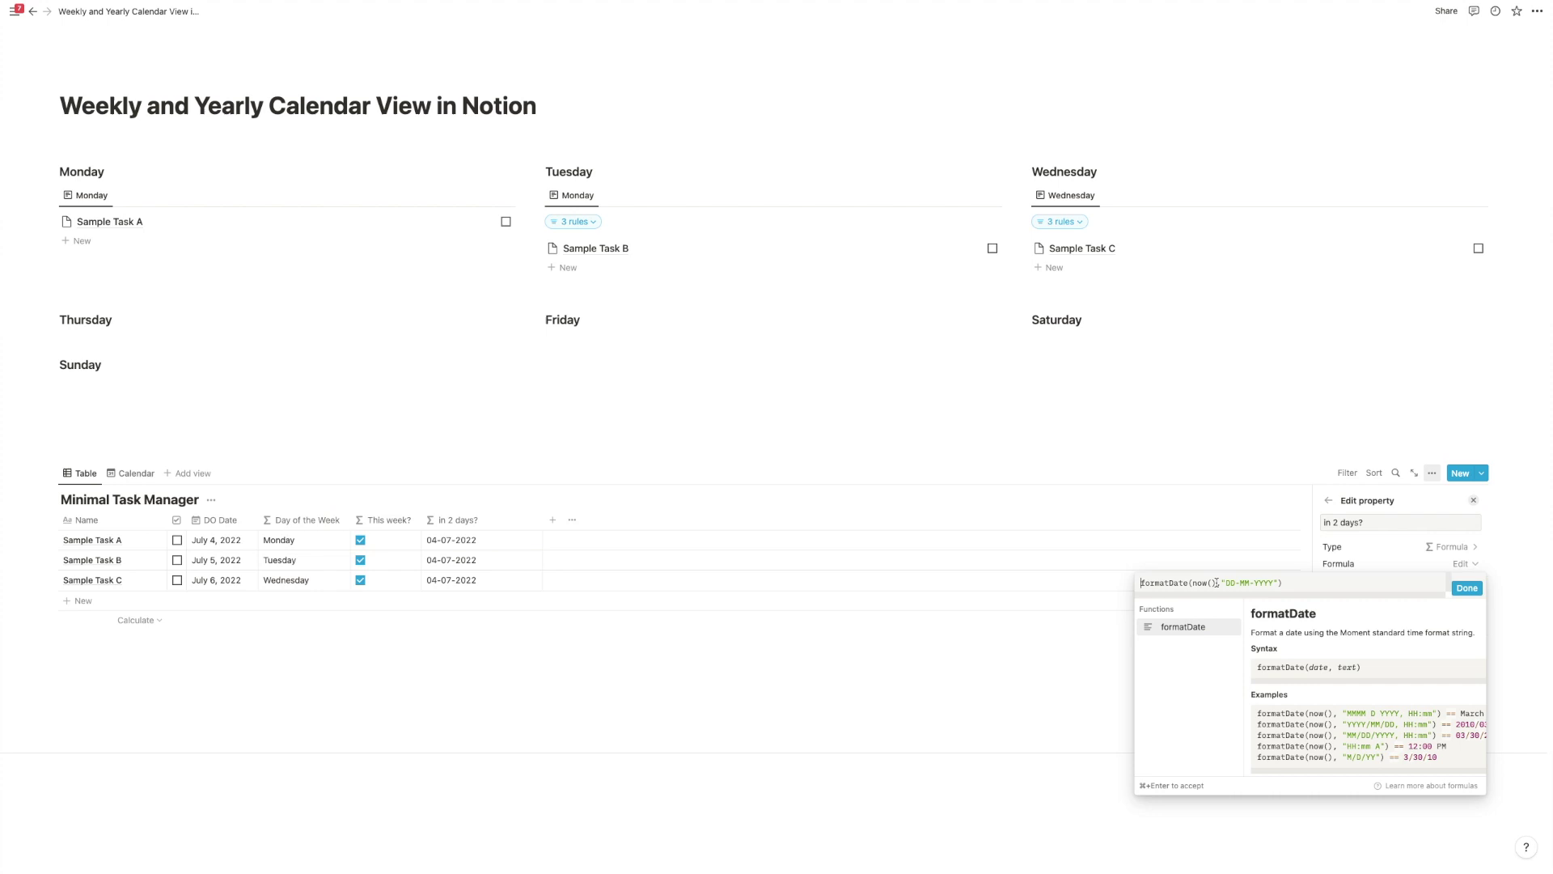
- Wrap now() in dateAdd(now(), 2,"days") inside the formula
{"action": "left_click", "coordinate": [1198, 582]}
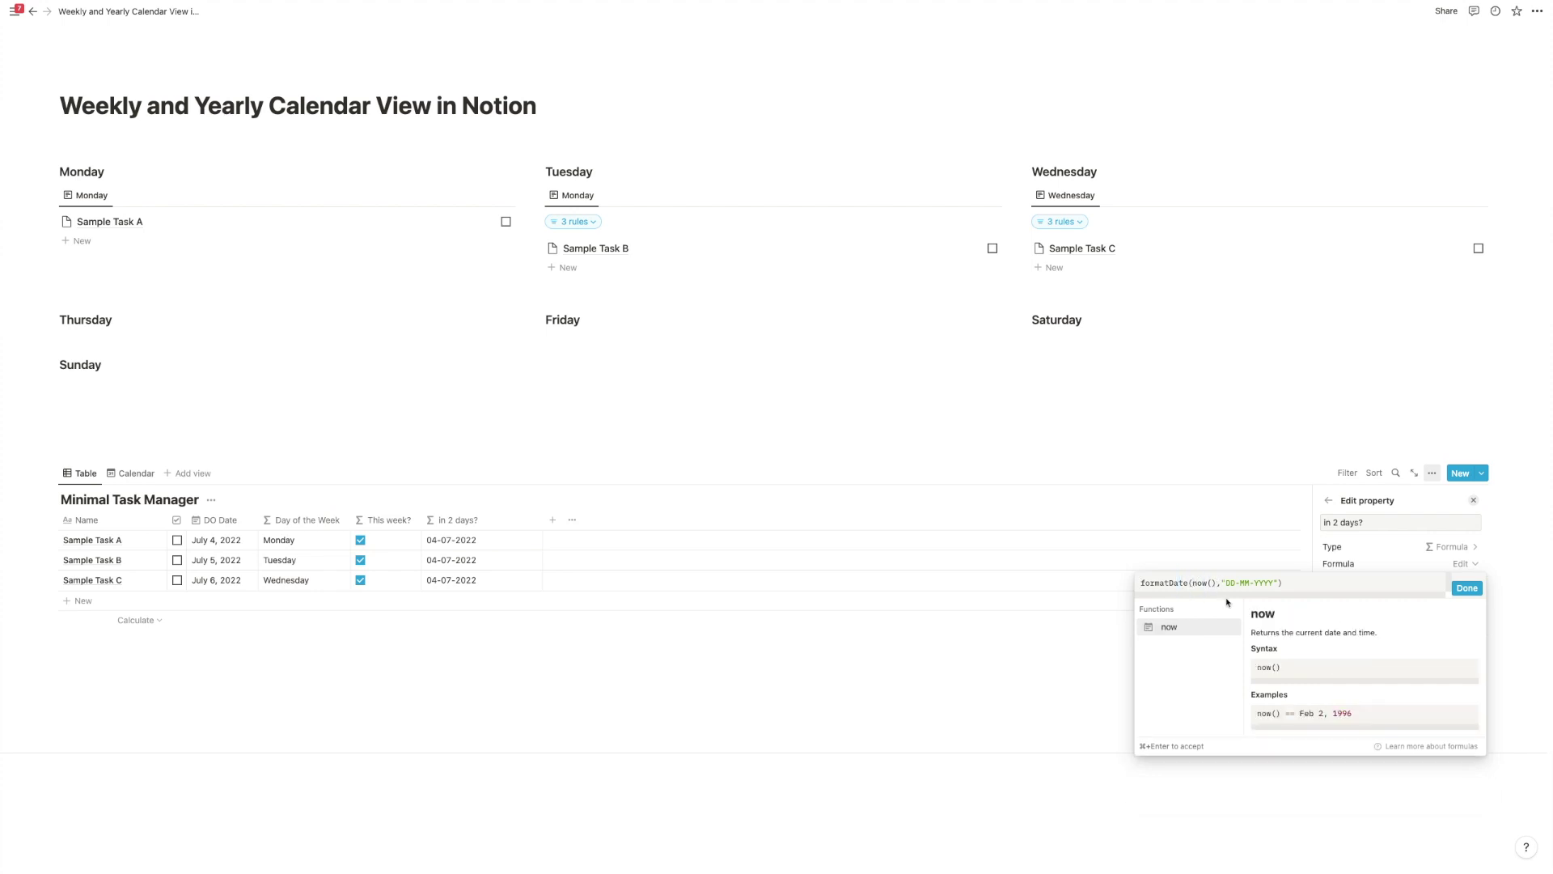
{"action": "type", "text": "dateAdd"}
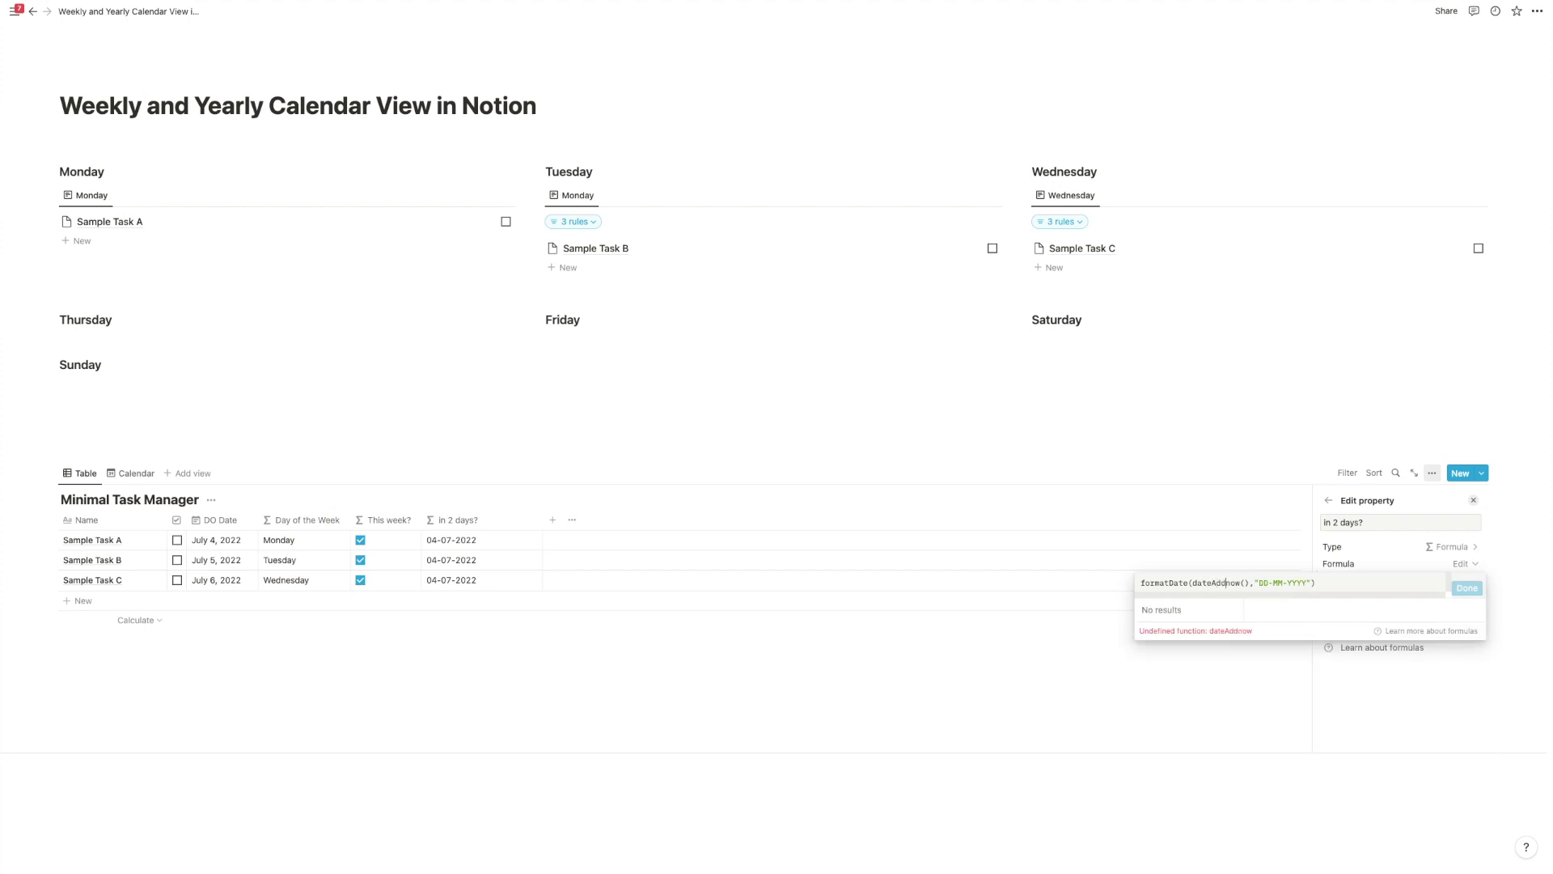
{"action": "type", "text": "("}
{"action": "left_click", "coordinate": [1208, 582]}
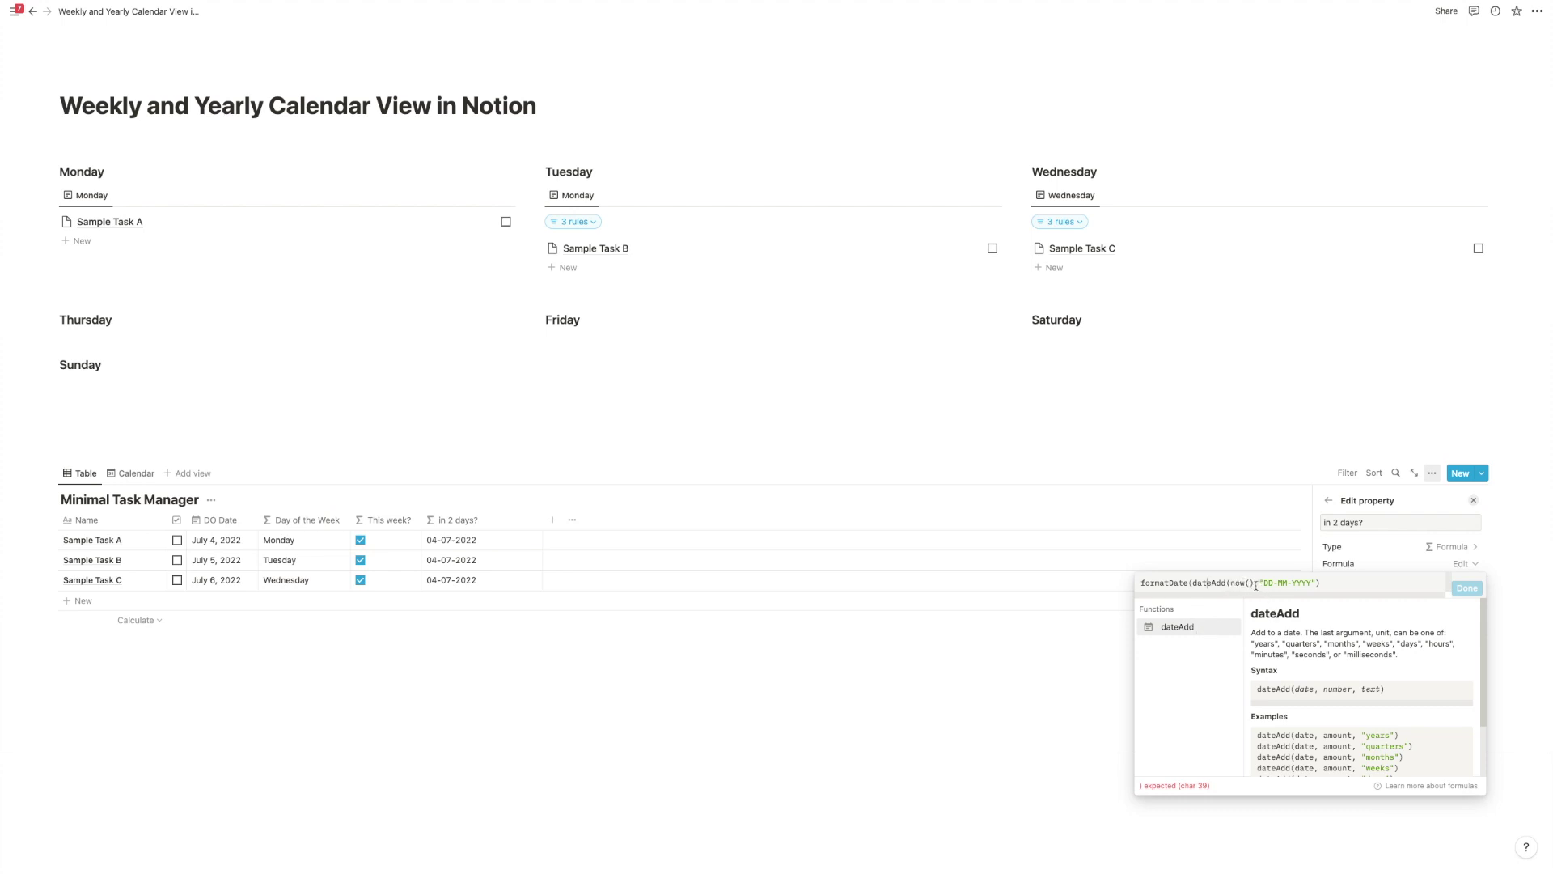
{"action": "left_click", "coordinate": [1256, 582]}
{"action": "type", "text": ","}
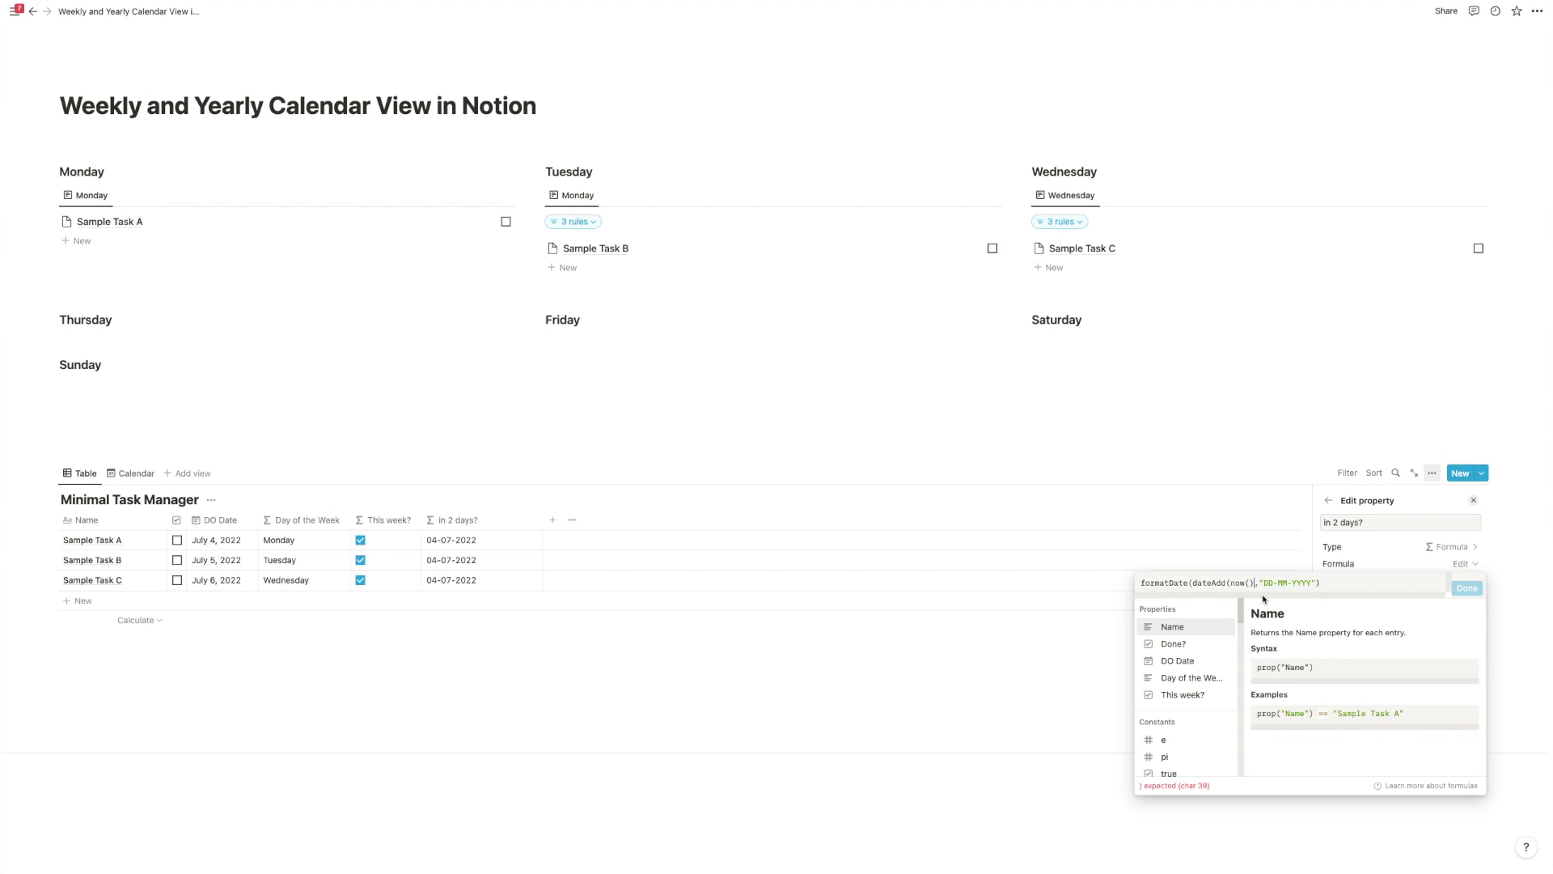
{"action": "type", "text": ", 2,\"days\"),"}
- Append ==formatDate(prop("DO Date"),"DD-MM-YYYY") and confirm the formula
{"action": "left_click", "coordinate": [1385, 583]}
{"action": "type", "text": "==formatDate"}
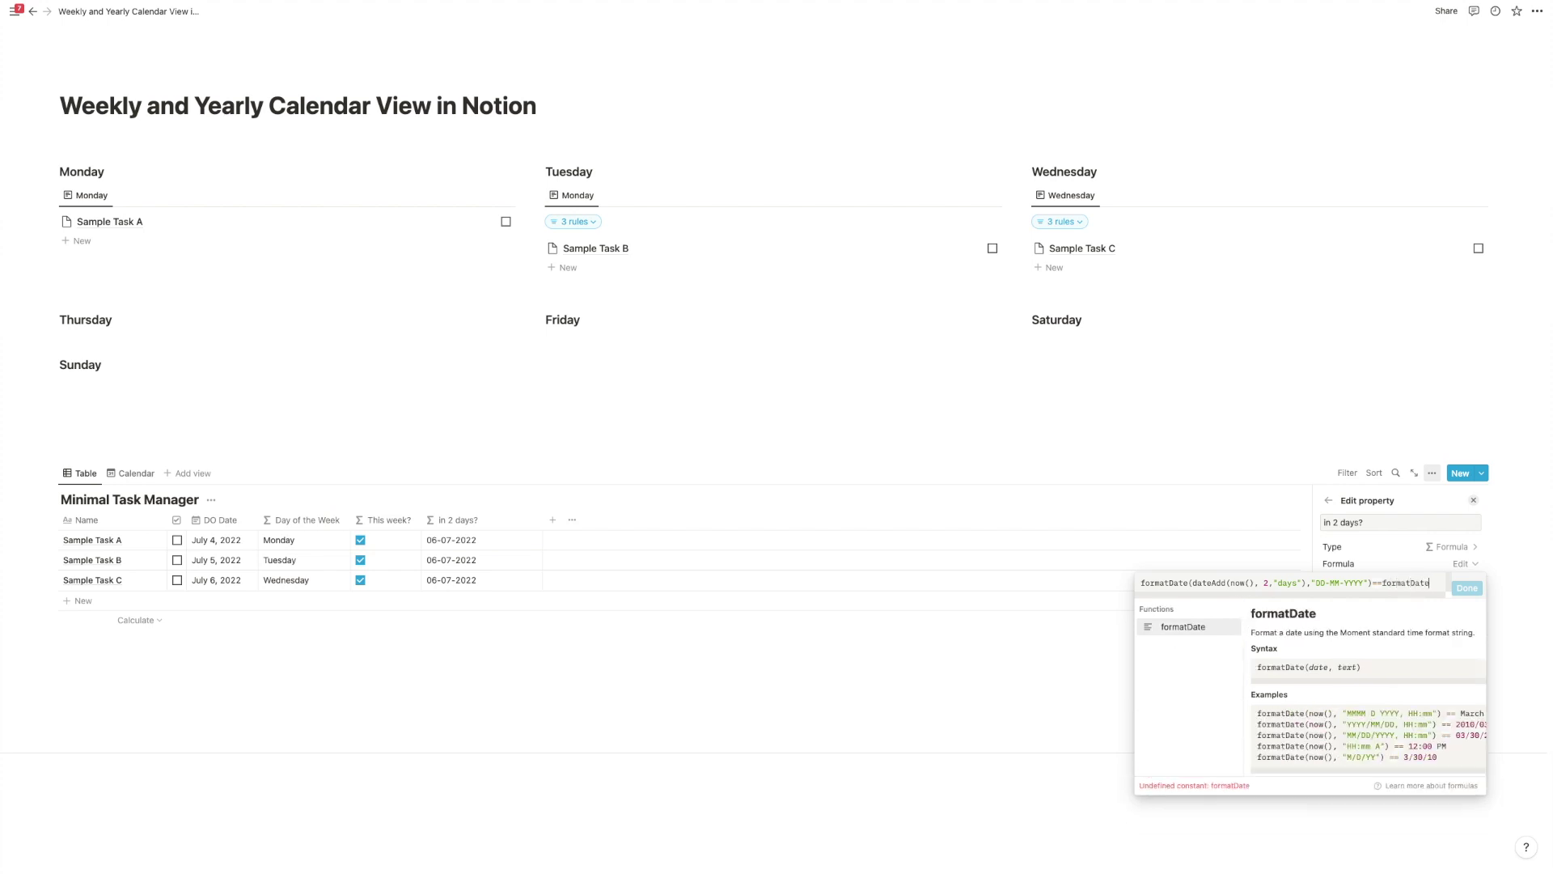
{"action": "type", "text": "(prop(\"DO Date"}
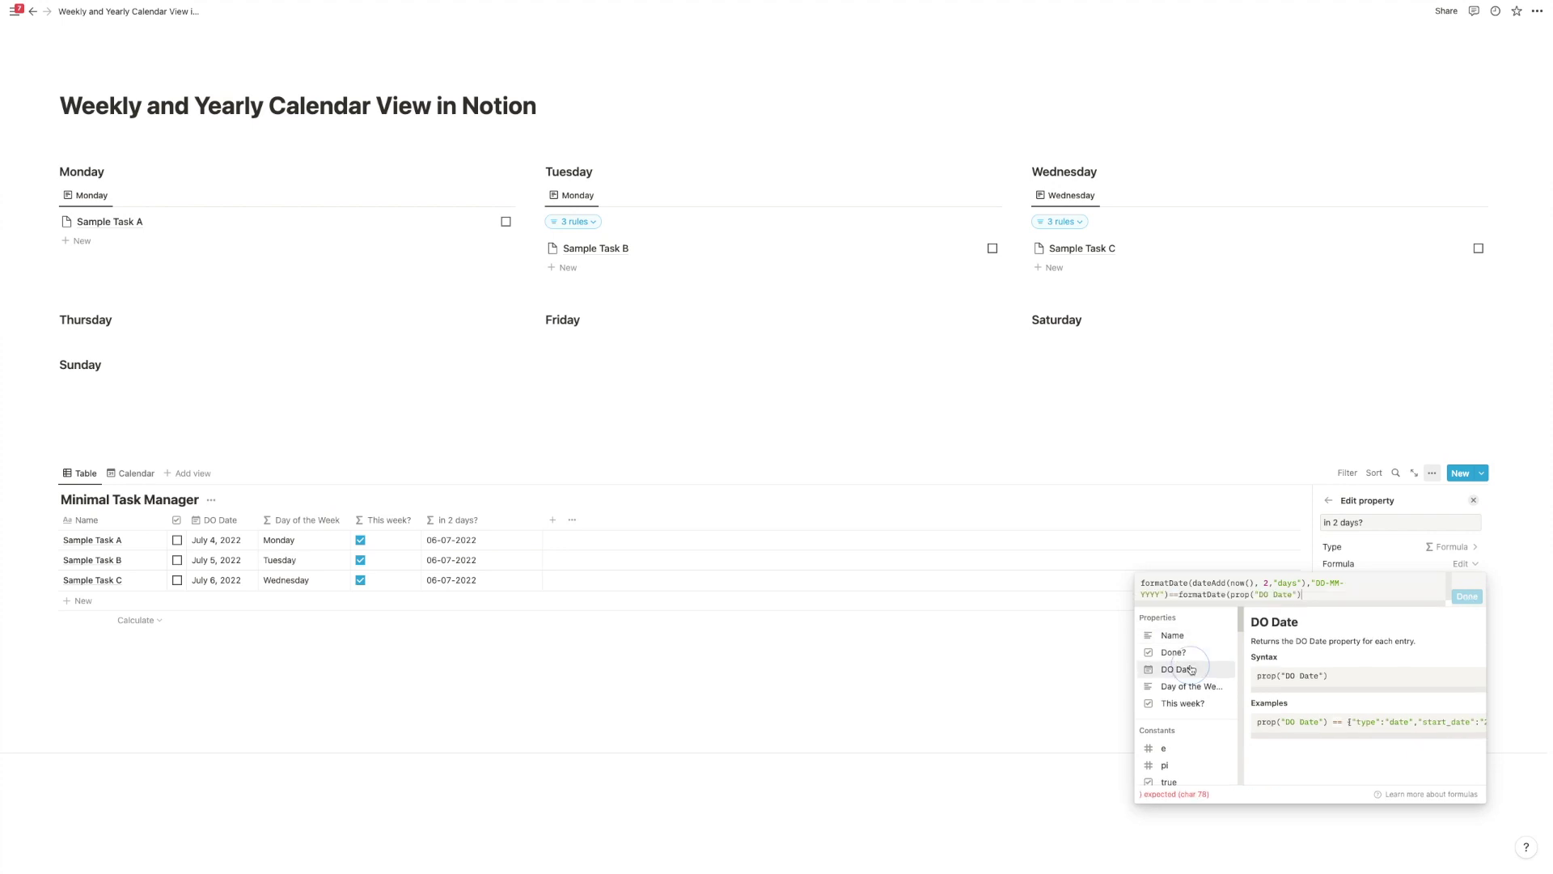
{"action": "left_click", "coordinate": [1189, 664]}
{"action": "type", "text": ",\"DD-MM-YYYY\")"}
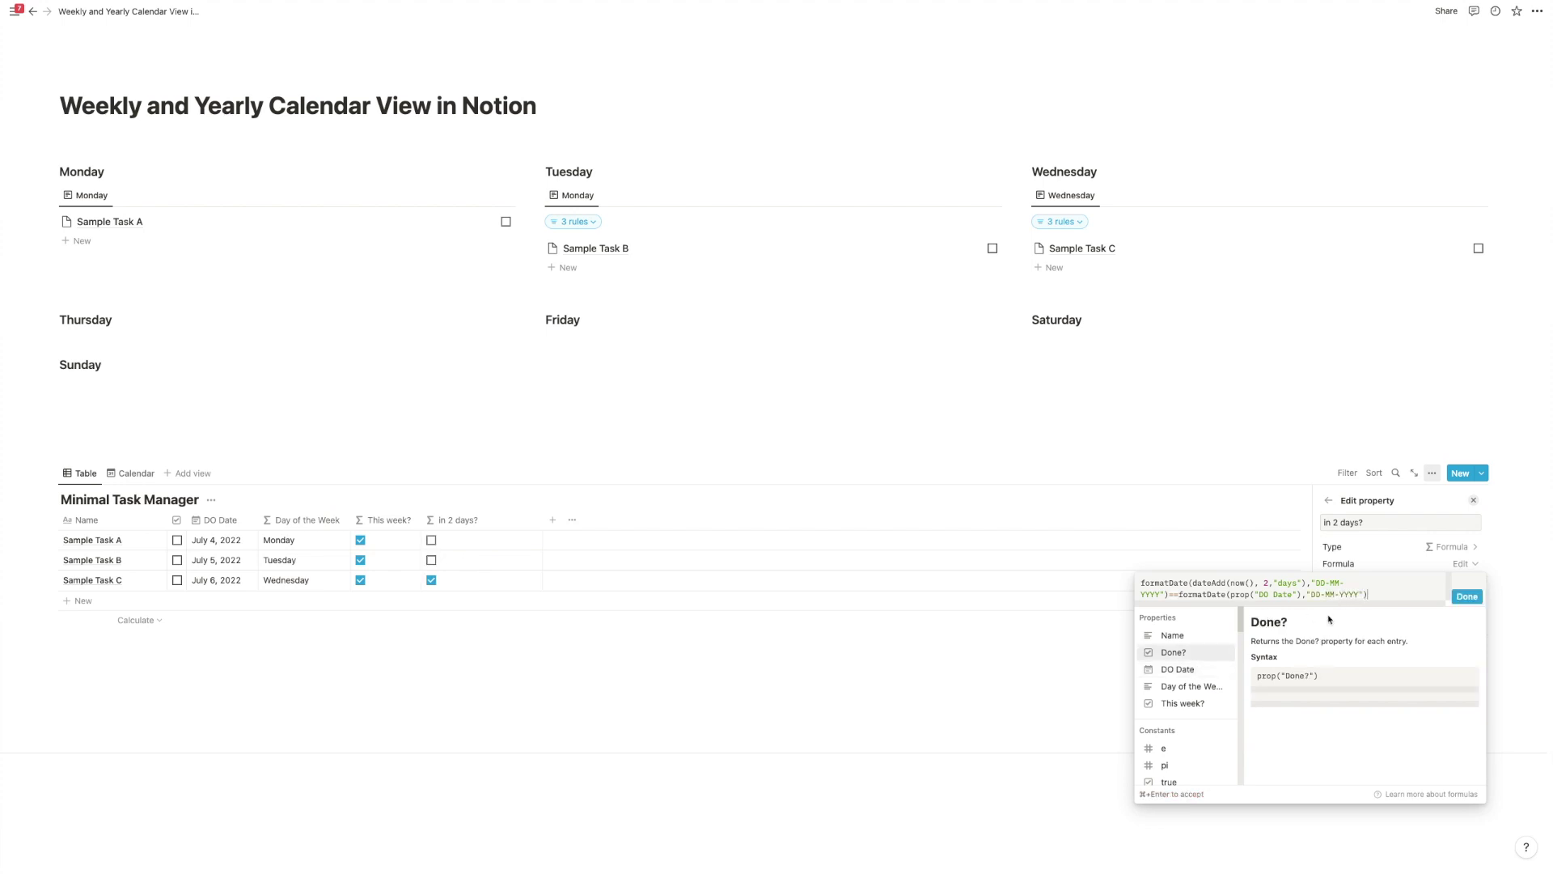
{"action": "left_click", "coordinate": [1466, 597]}
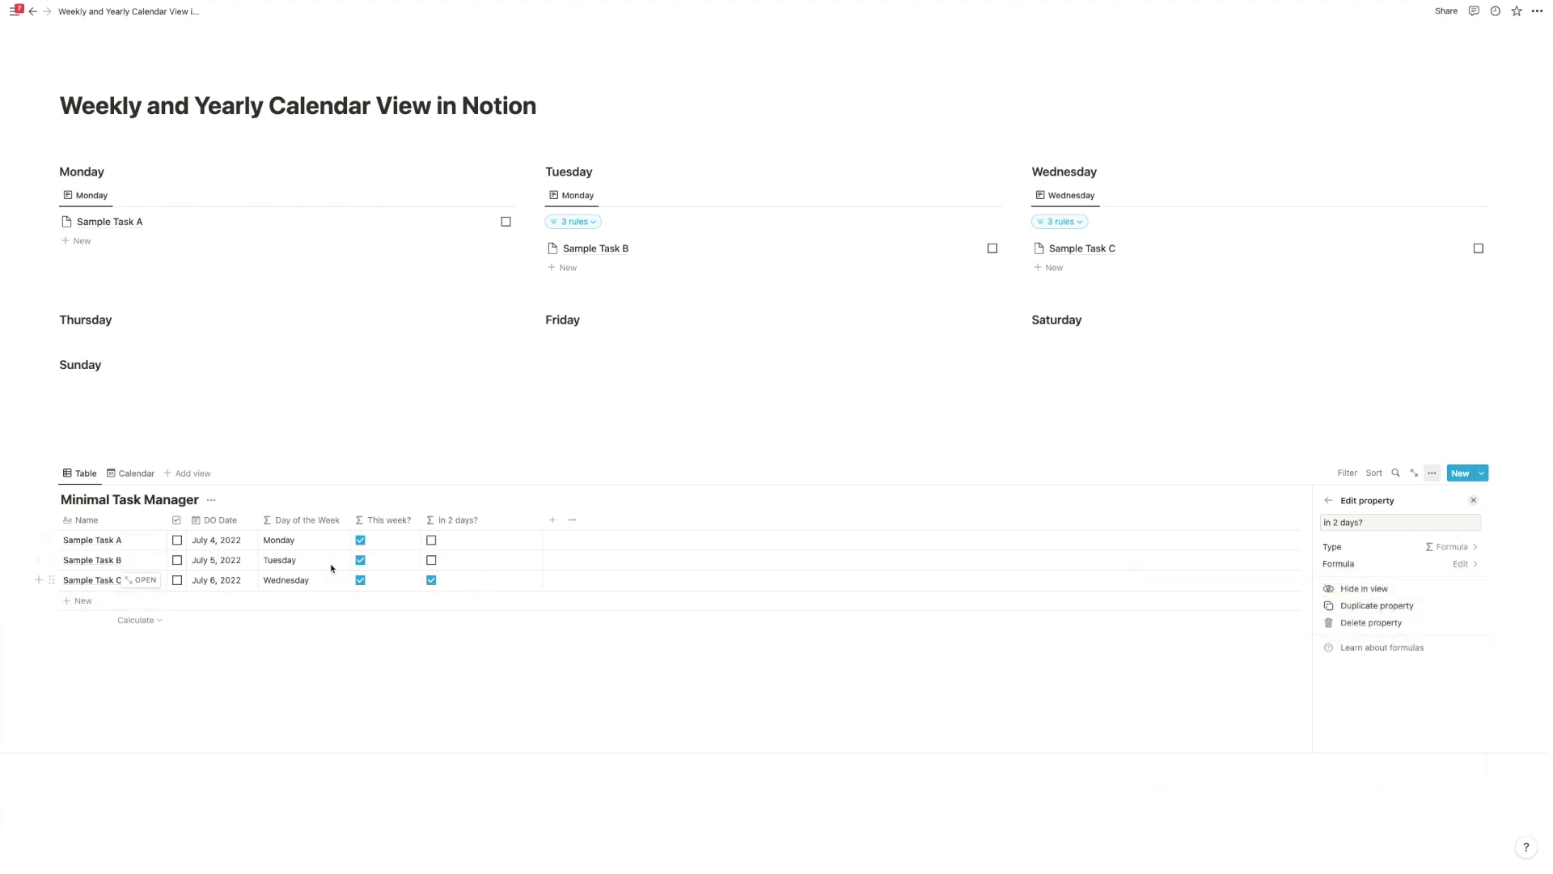
- Close the property panel, narrow the In 2 days? column, and add empty lines below Sunday
{"action": "left_click", "coordinate": [491, 728]}
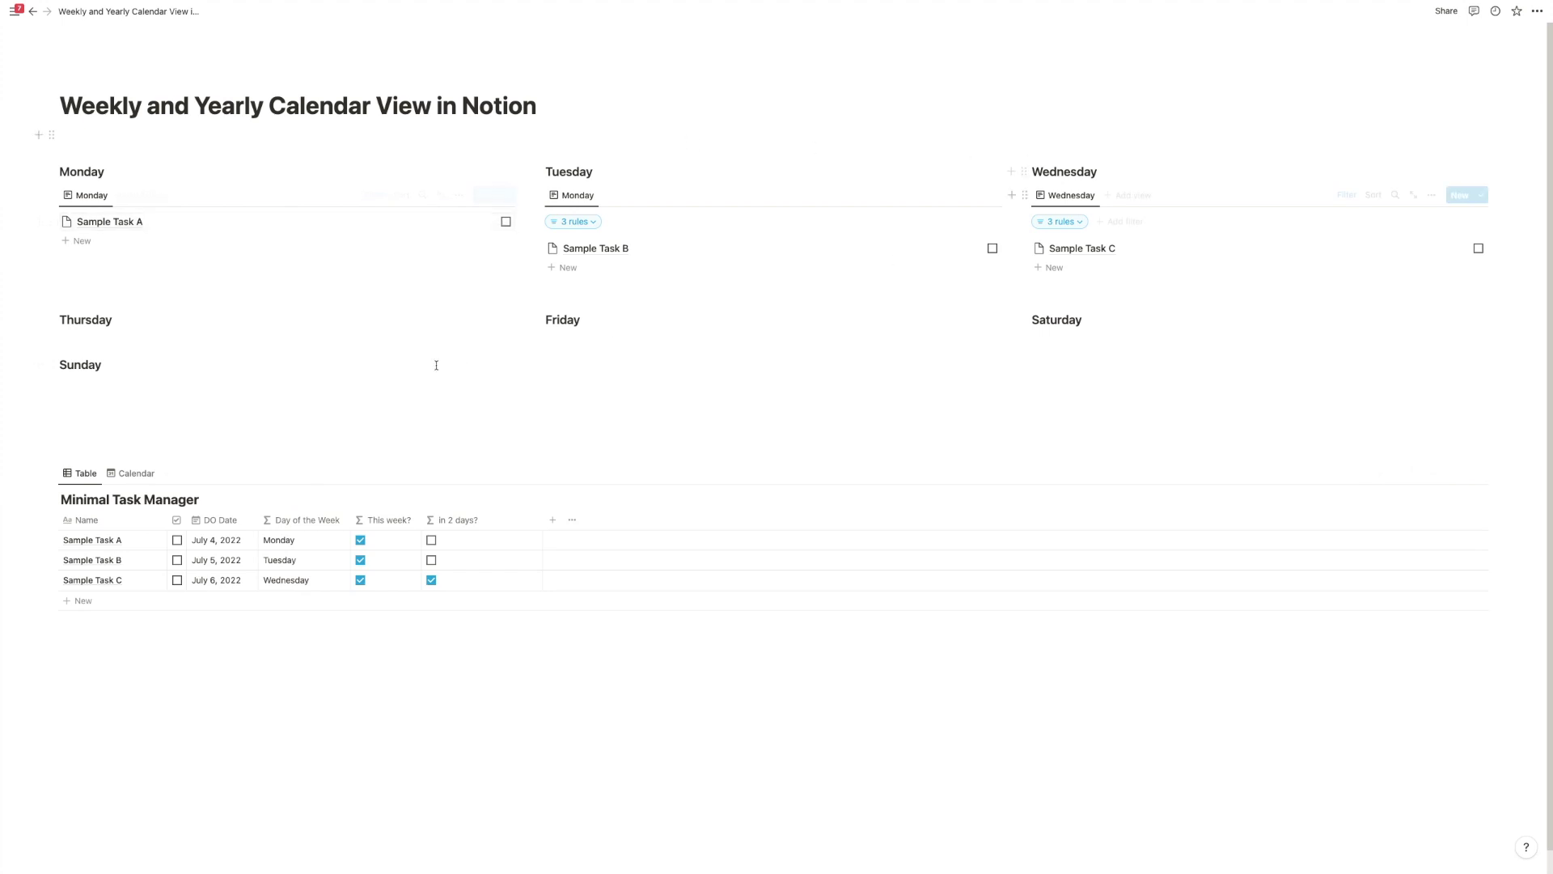
{"action": "left_click", "coordinate": [305, 675]}
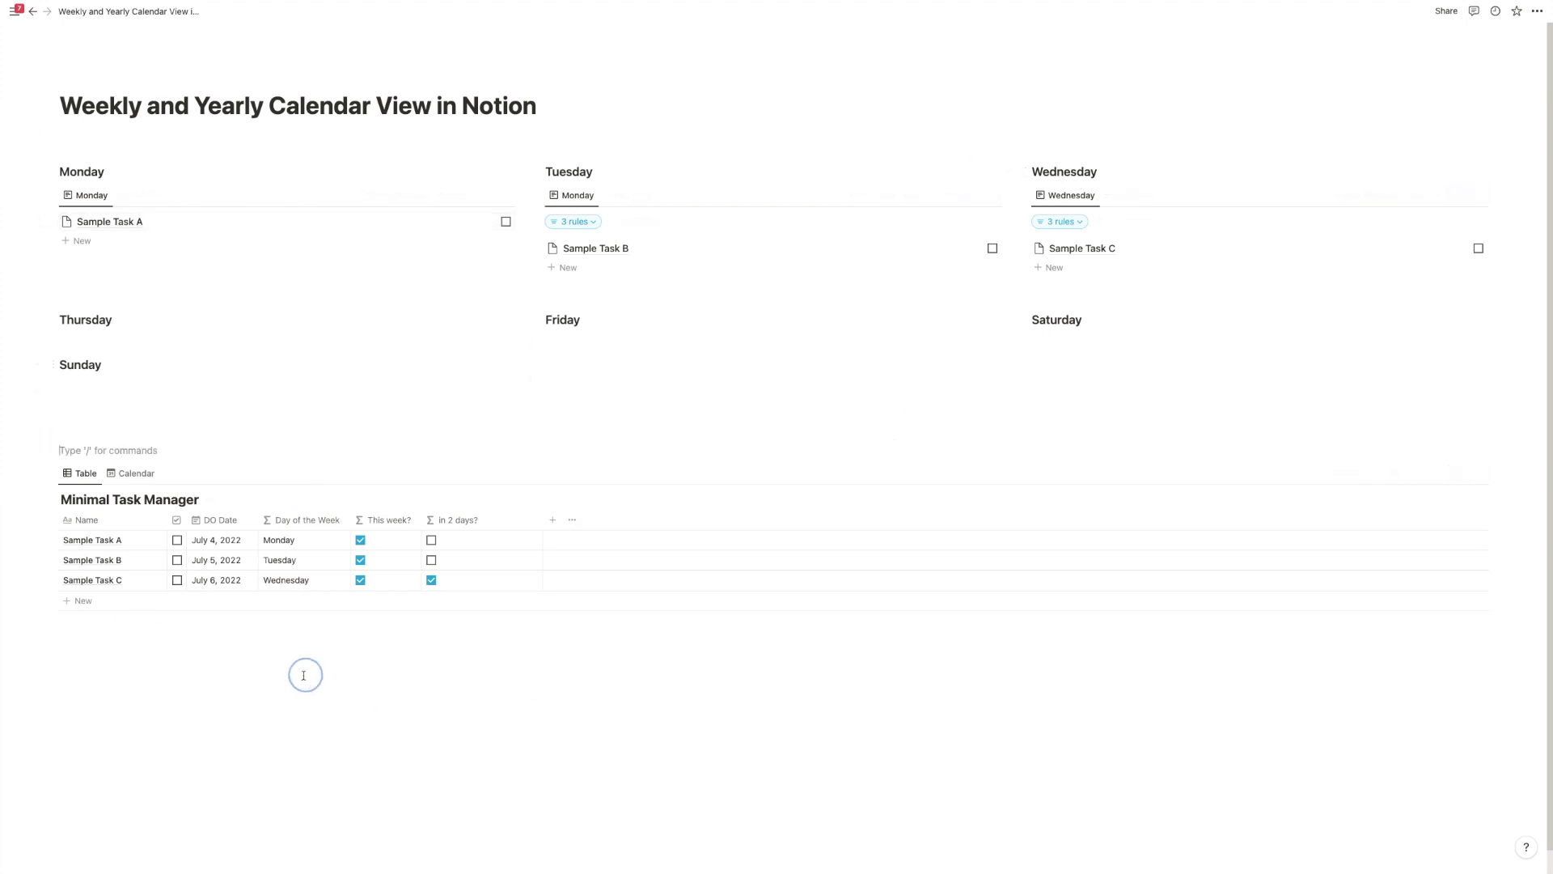
{"action": "left_click", "coordinate": [185, 399]}
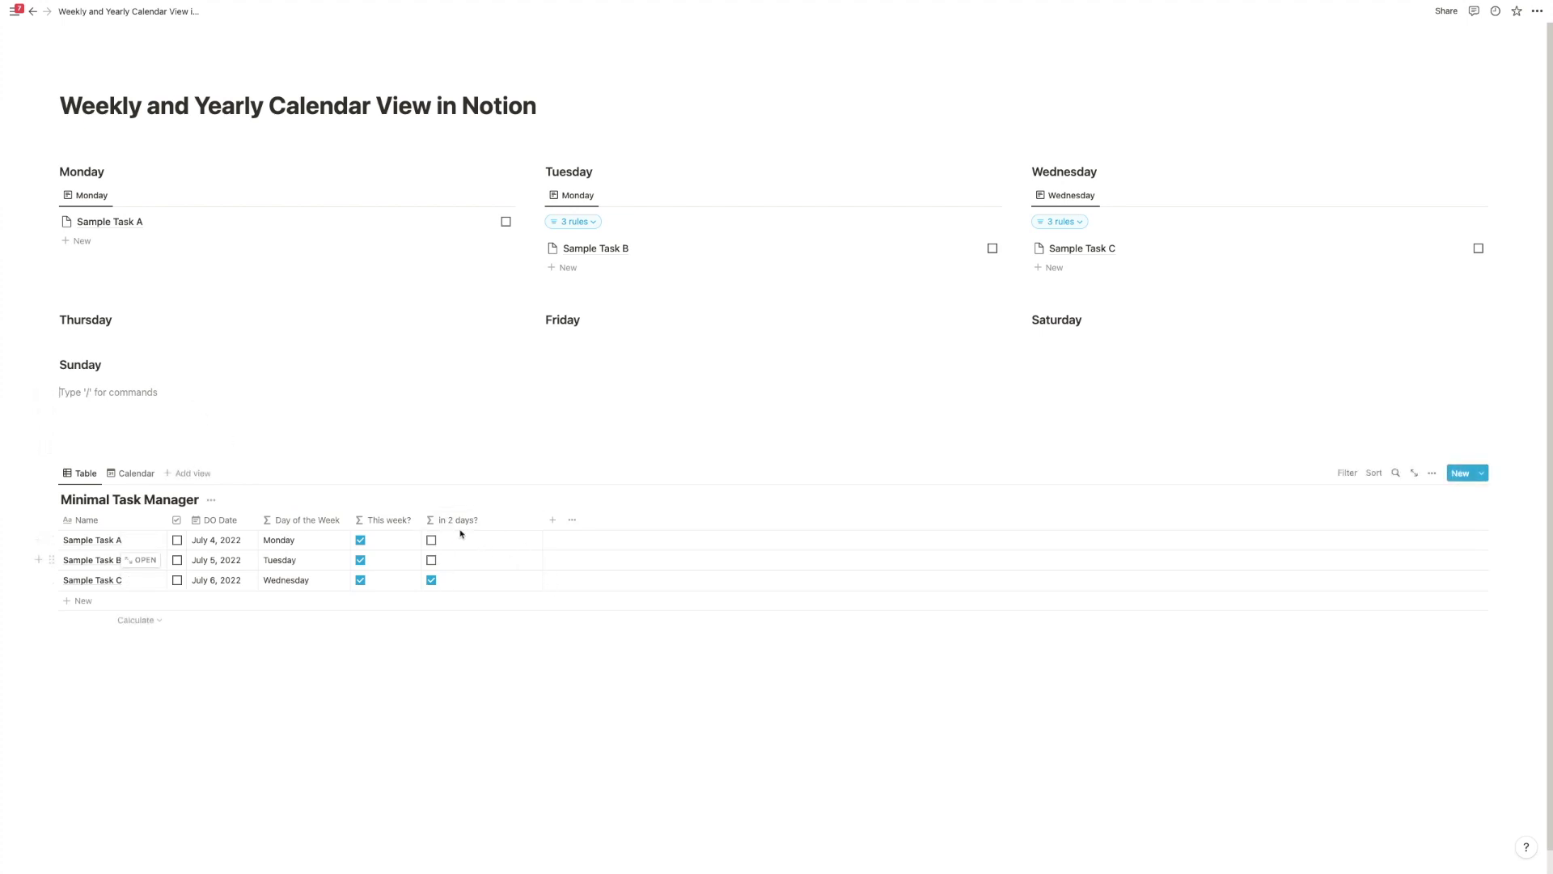
{"action": "left_click_drag", "start_coordinate": [543, 522], "coordinate": [483, 524]}
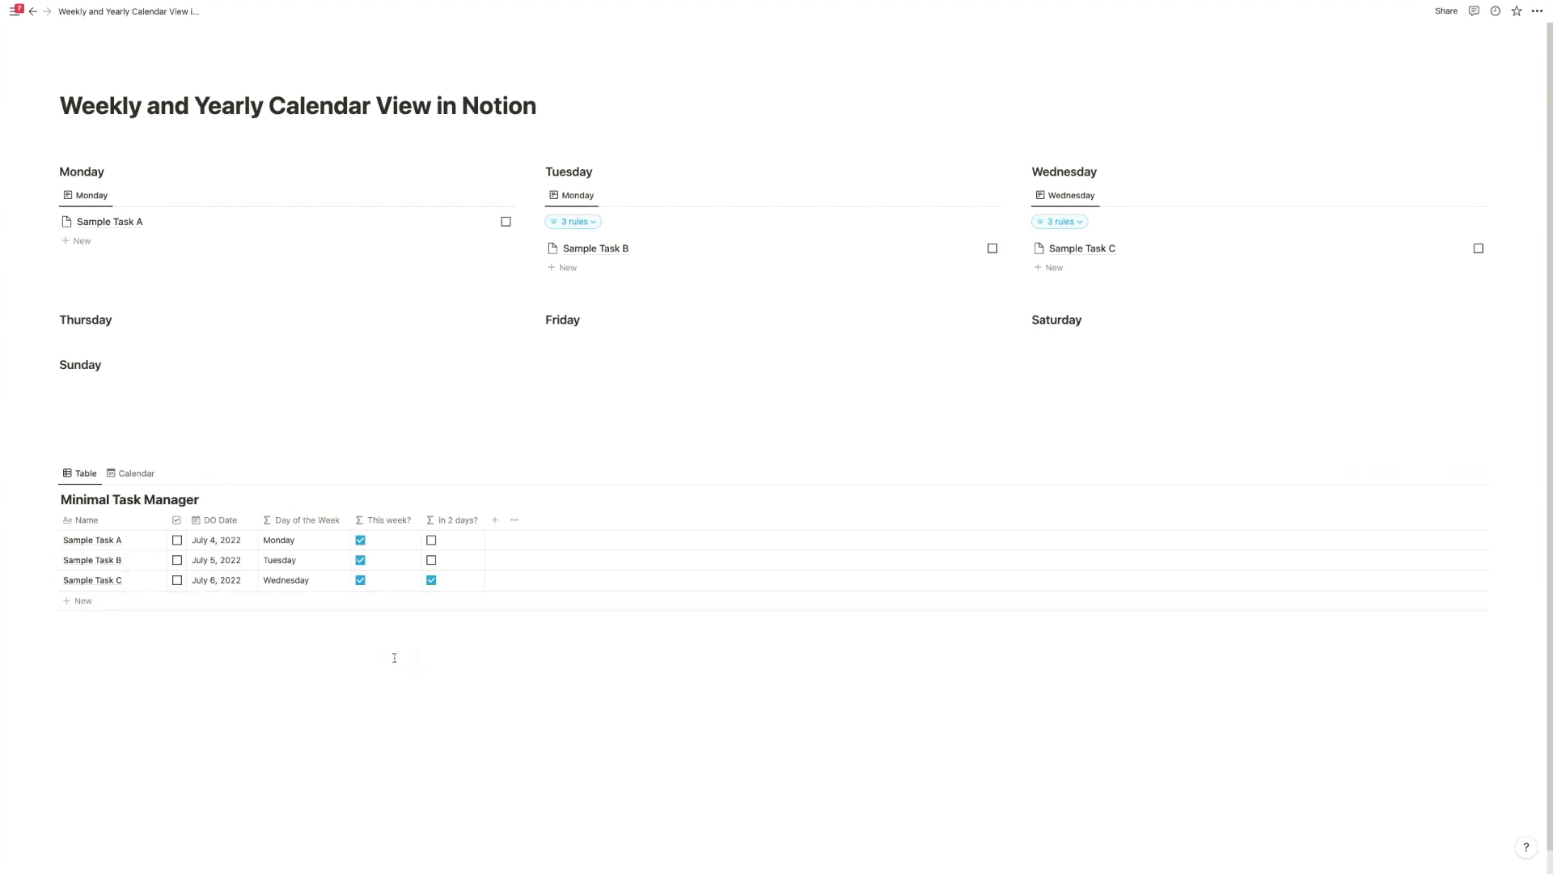
{"action": "left_click", "coordinate": [143, 409]}
{"action": "key", "text": "Return"}
{"action": "key", "text": "Return"}
{"action": "key", "text": "Return"}
{"action": "key", "text": "Return"}
{"action": "key", "text": "Return"}
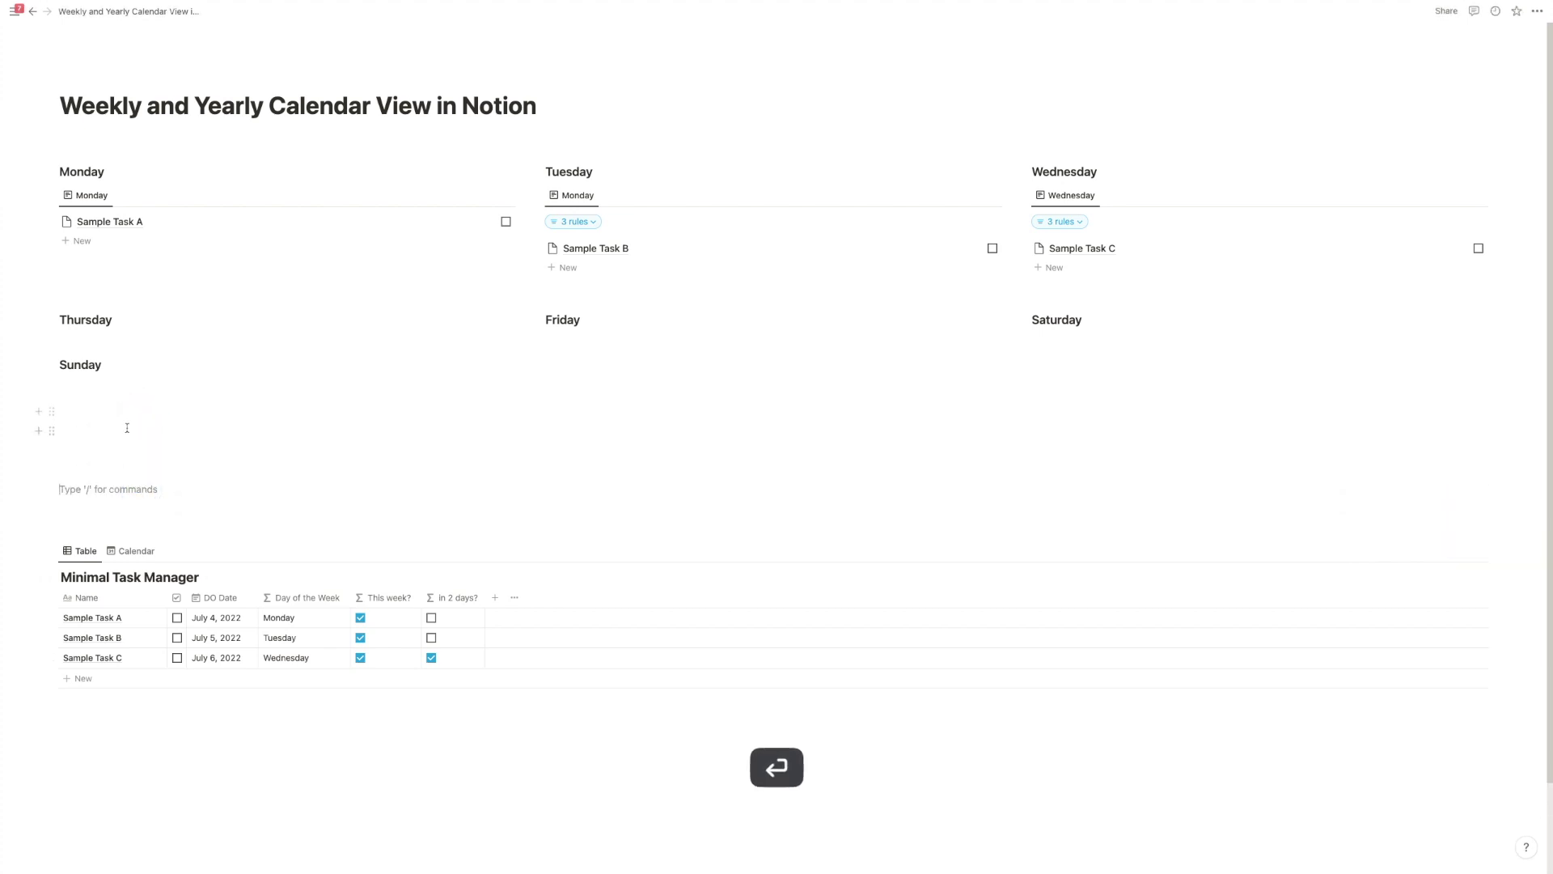
- Type the months January, February, March, April, May and June on separate lines below Sunday
{"action": "left_click", "coordinate": [115, 440]}
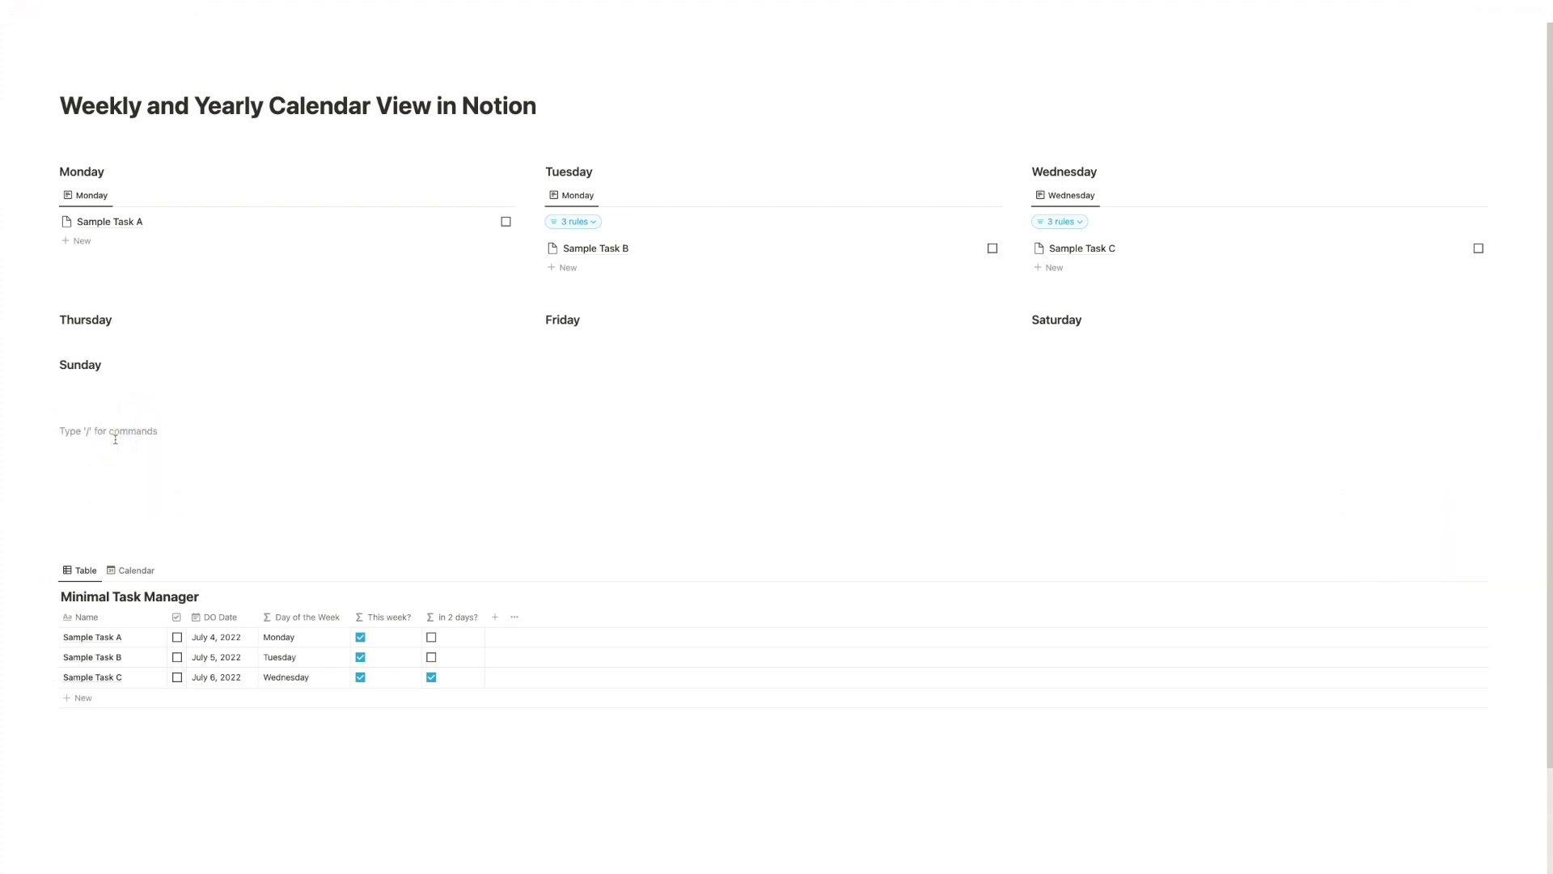
{"action": "type", "text": "January"}
{"action": "key", "text": "Return"}
{"action": "type", "text": "February"}
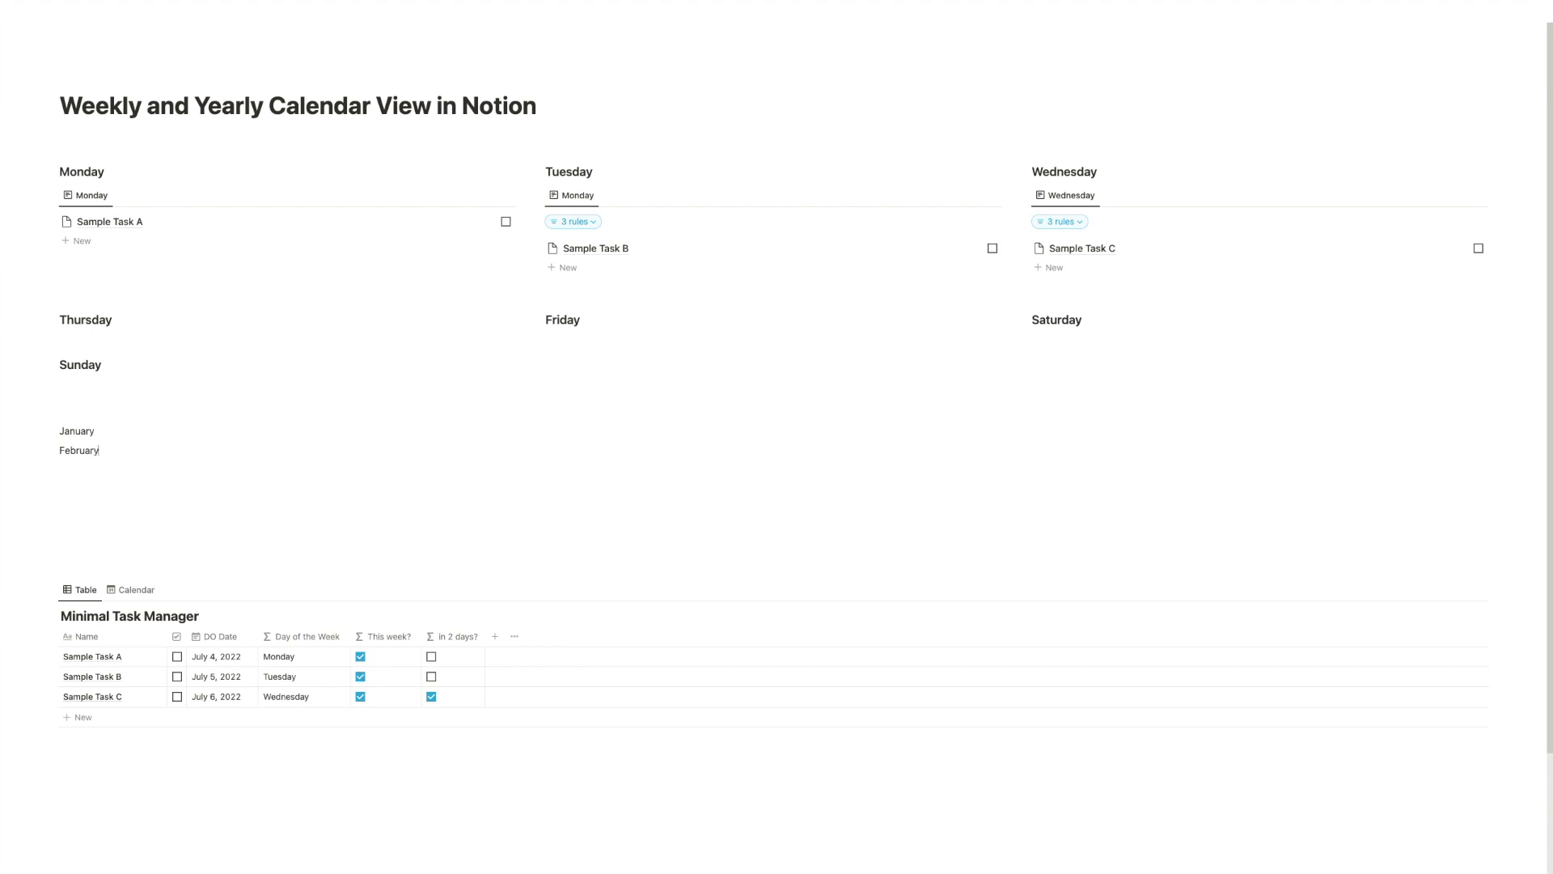
{"action": "key", "text": "Return"}
{"action": "type", "text": "March"}
{"action": "key", "text": "Return"}
{"action": "type", "text": "April"}
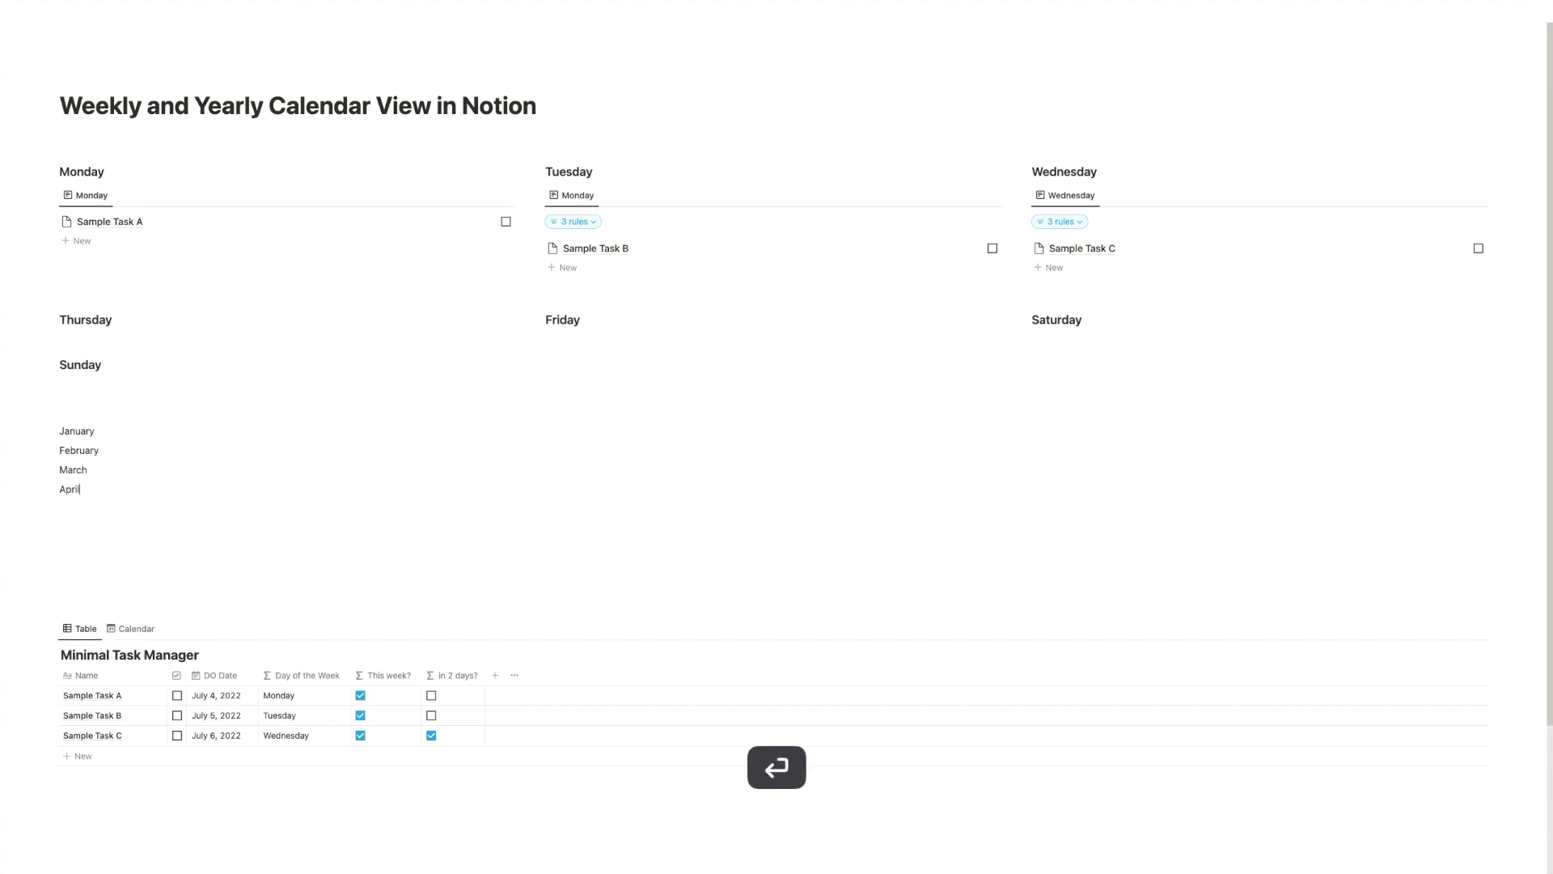
{"action": "key", "text": "Return"}
{"action": "type", "text": "June"}
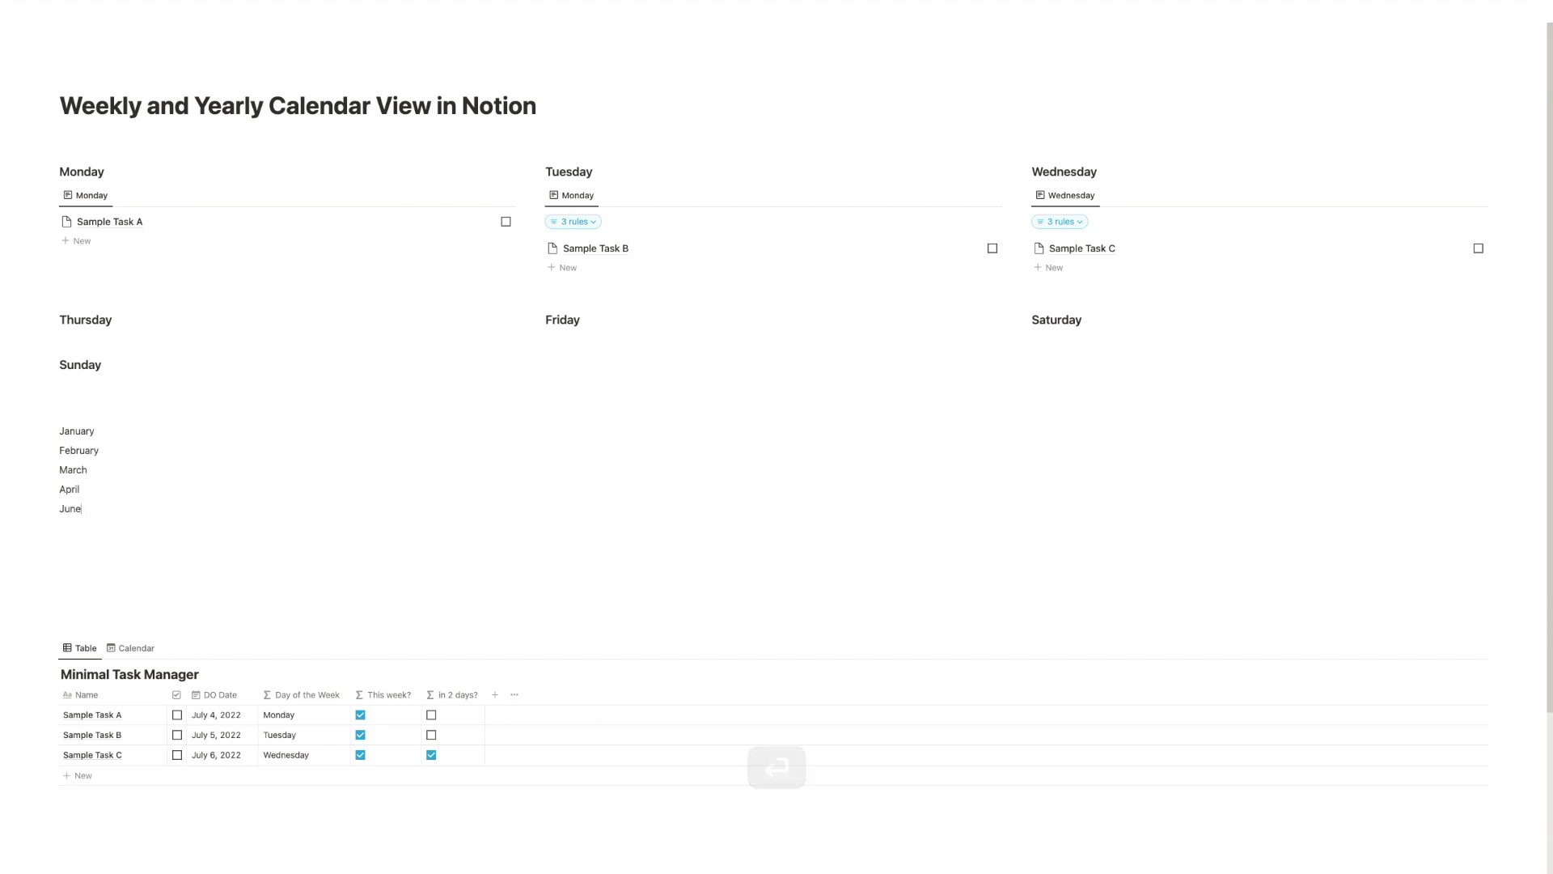
{"action": "key", "text": "BackSpace"}
{"action": "key", "text": "BackSpace"}
{"action": "key", "text": "BackSpace"}
{"action": "type", "text": "May"}
{"action": "key", "text": "Return"}
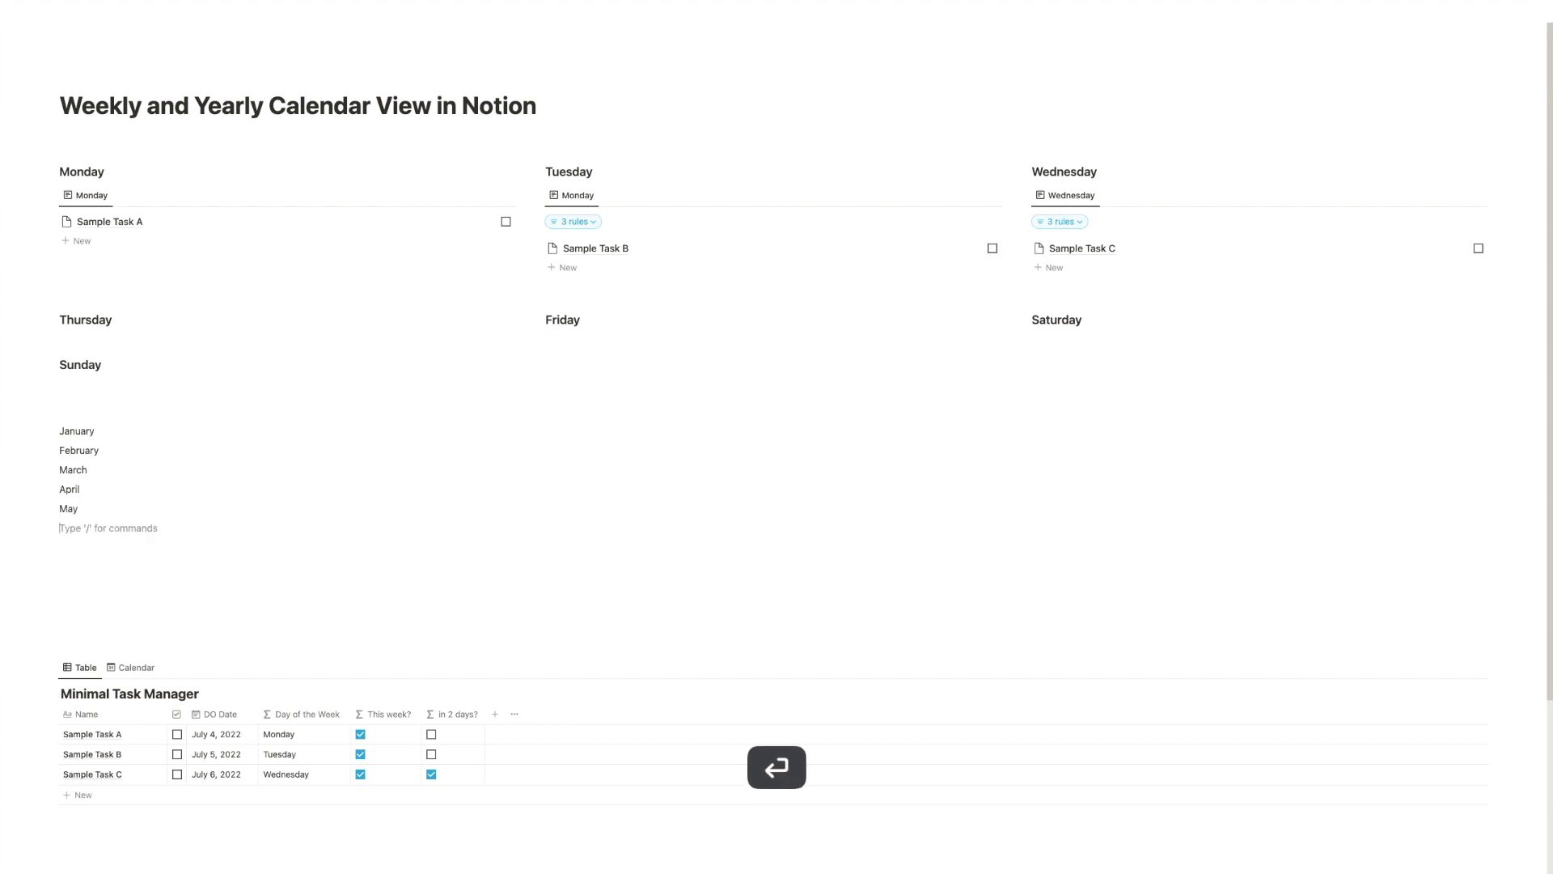
{"action": "type", "text": "June"}
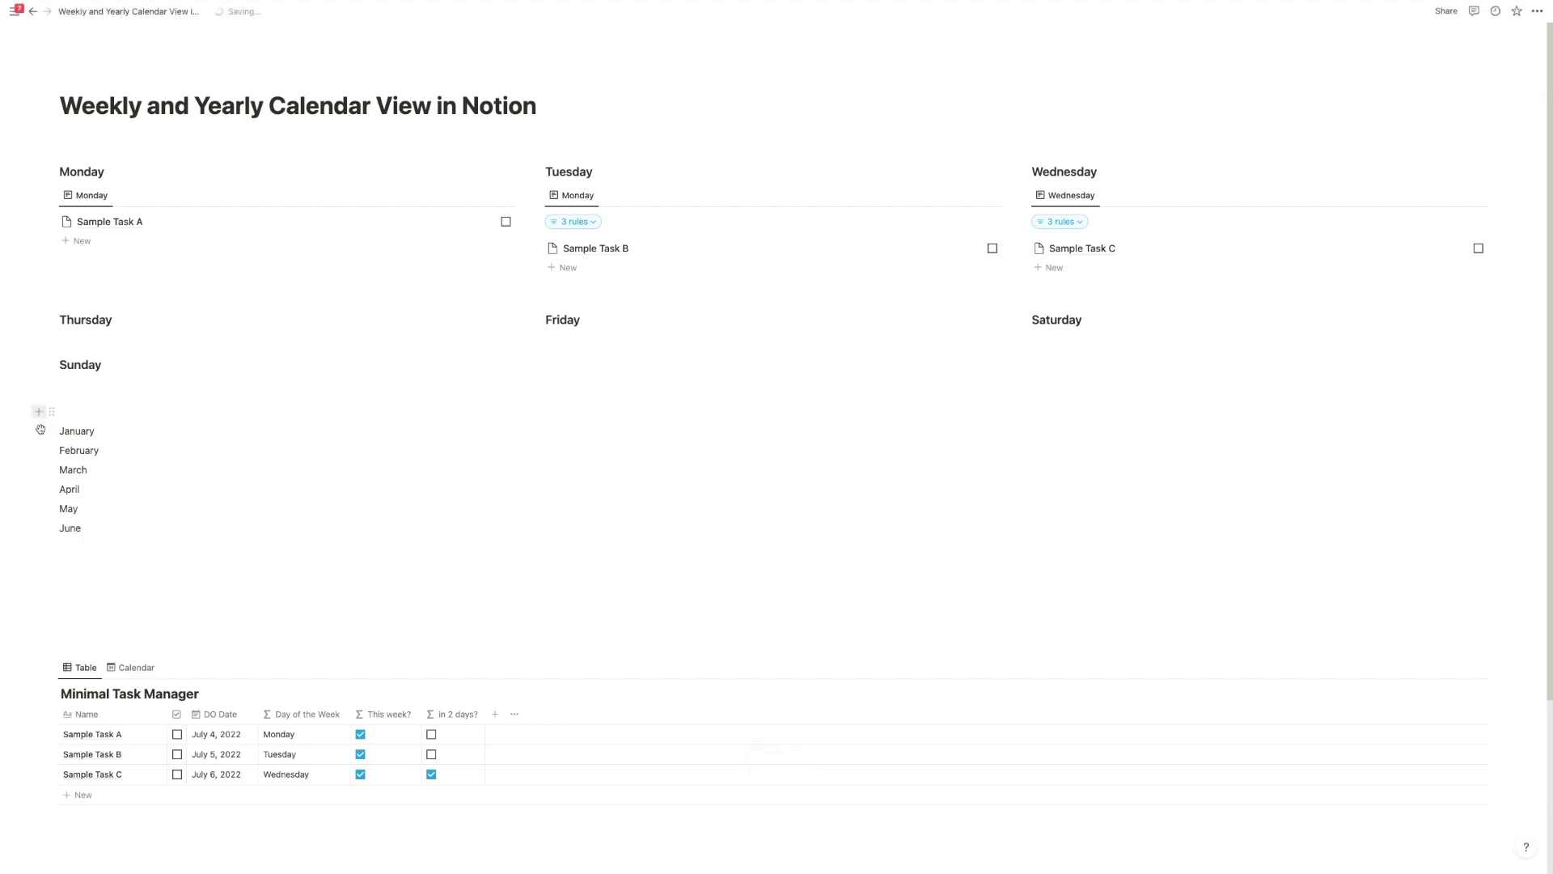
- Turn the six month lines into Heading 3 headings
{"action": "left_click_drag", "start_coordinate": [25, 431], "coordinate": [91, 536]}
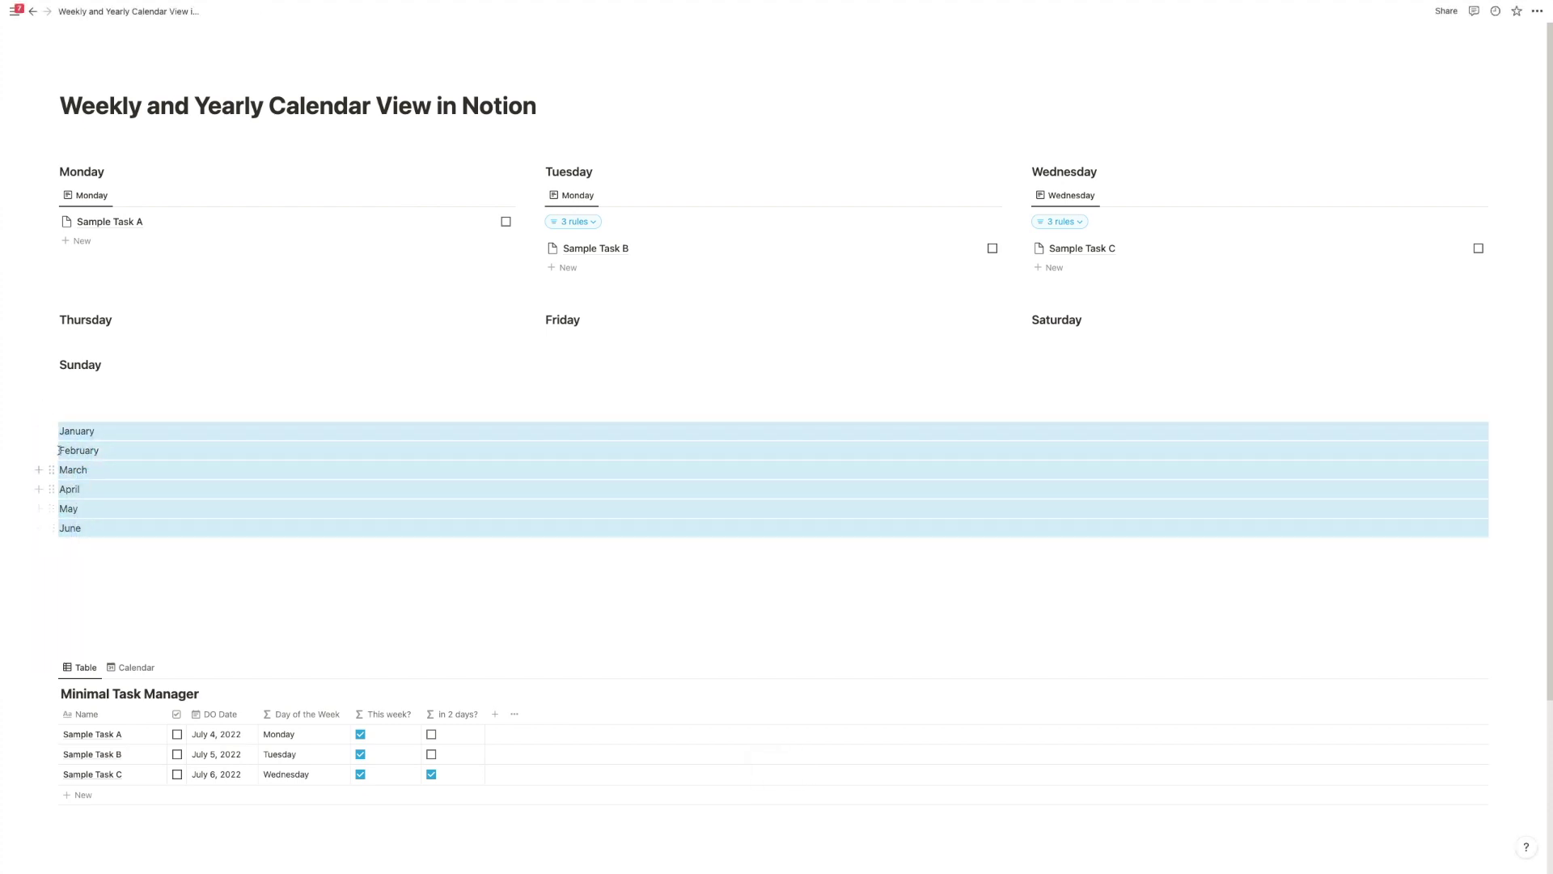
{"action": "left_click", "coordinate": [51, 430]}
{"action": "mouse_move", "coordinate": [118, 408]}
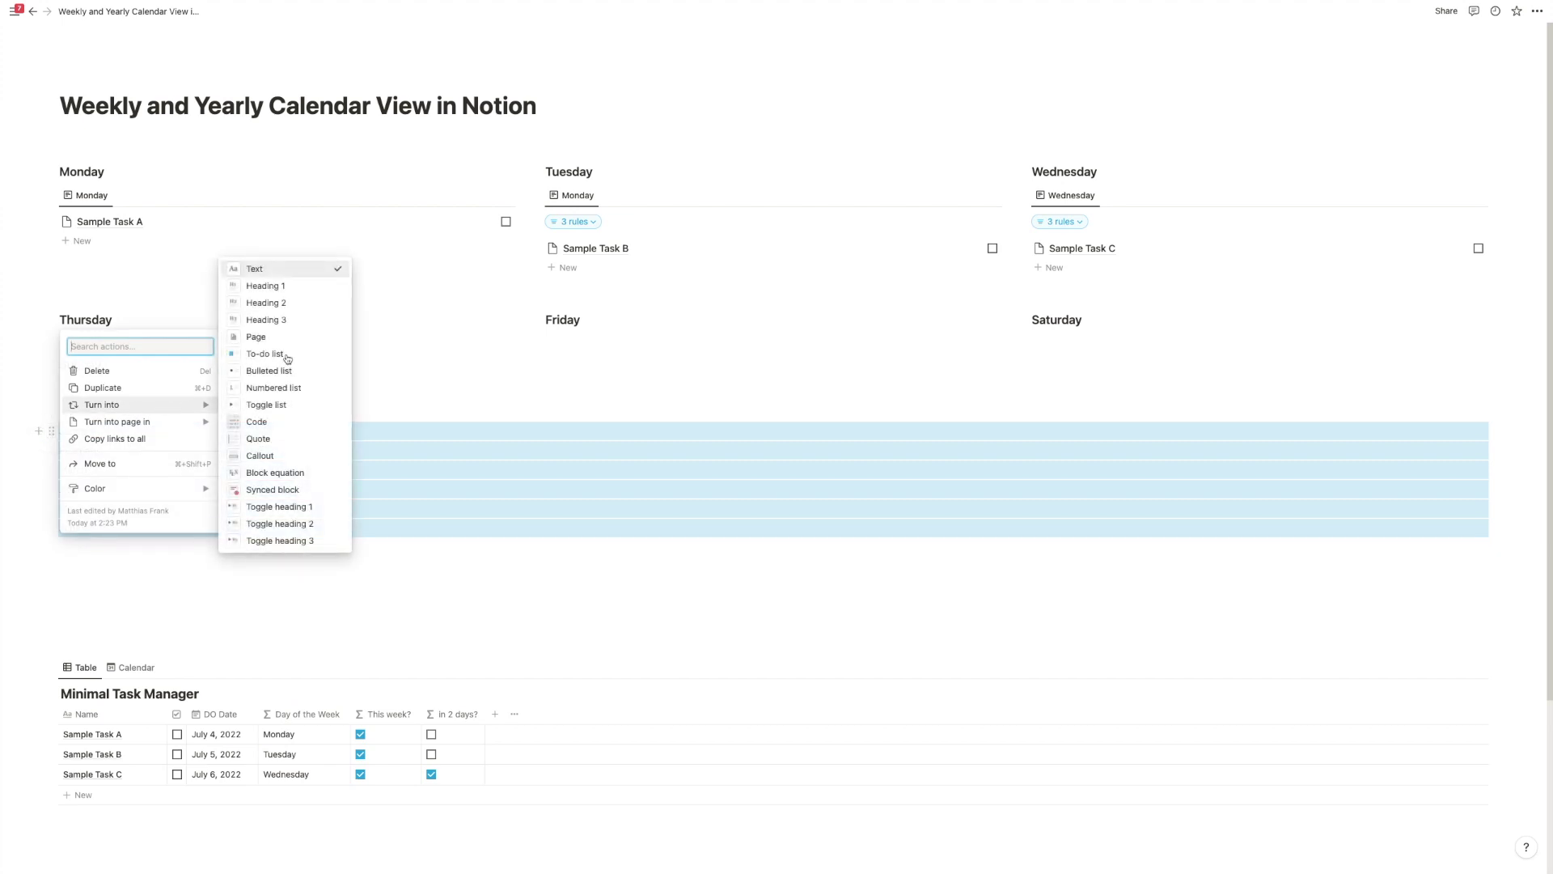
{"action": "left_click", "coordinate": [297, 314]}
{"action": "left_click", "coordinate": [170, 485]}
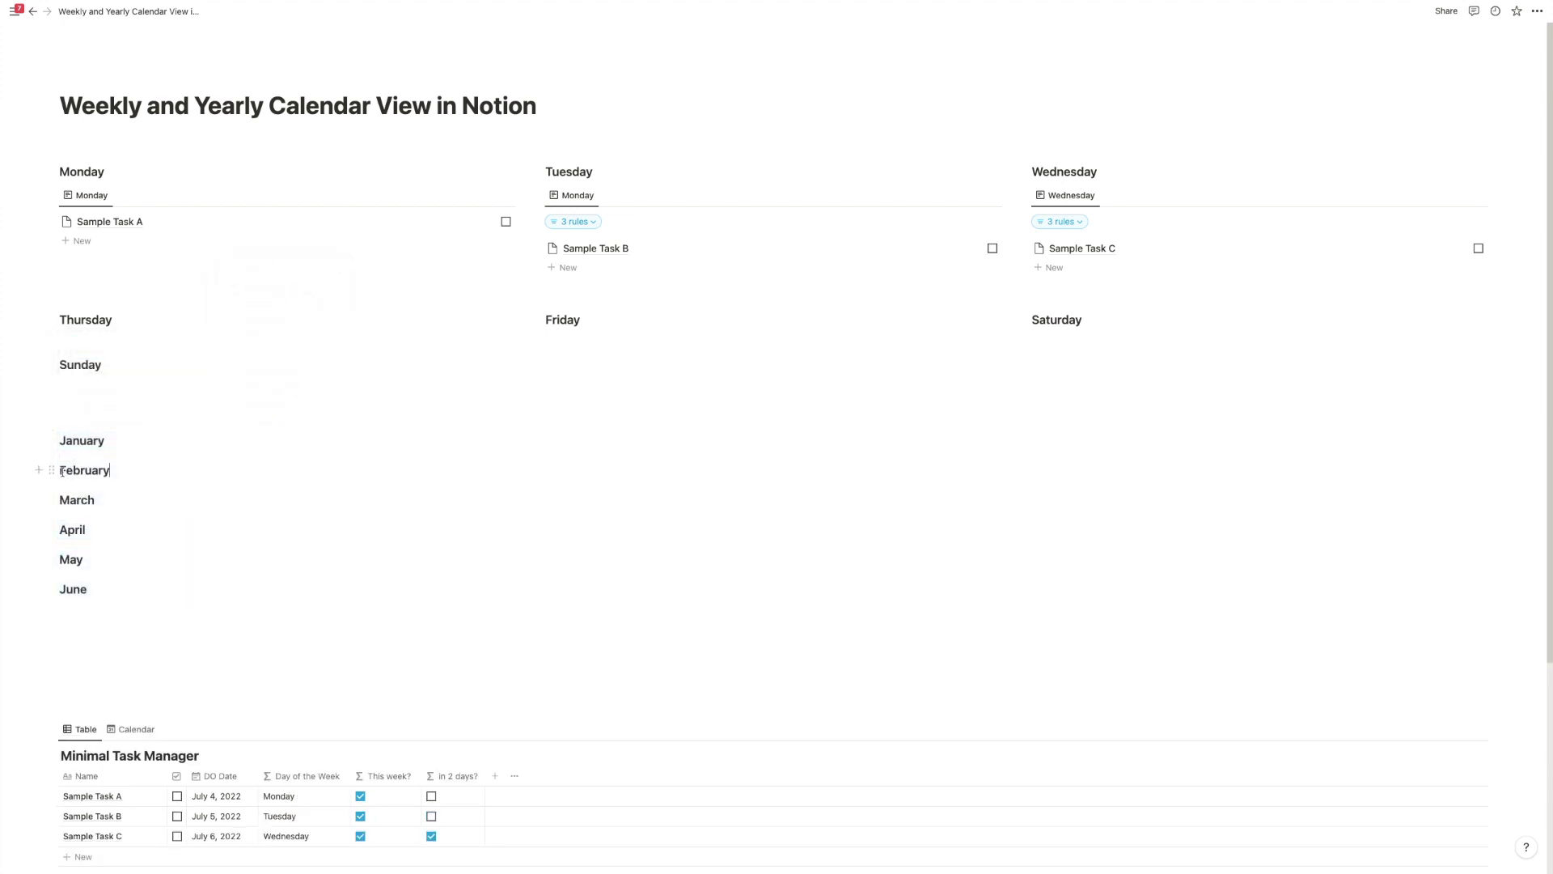
- Arrange the months into columns: January, February, March above April, May, June
{"action": "left_click_drag", "start_coordinate": [52, 470], "coordinate": [1493, 446]}
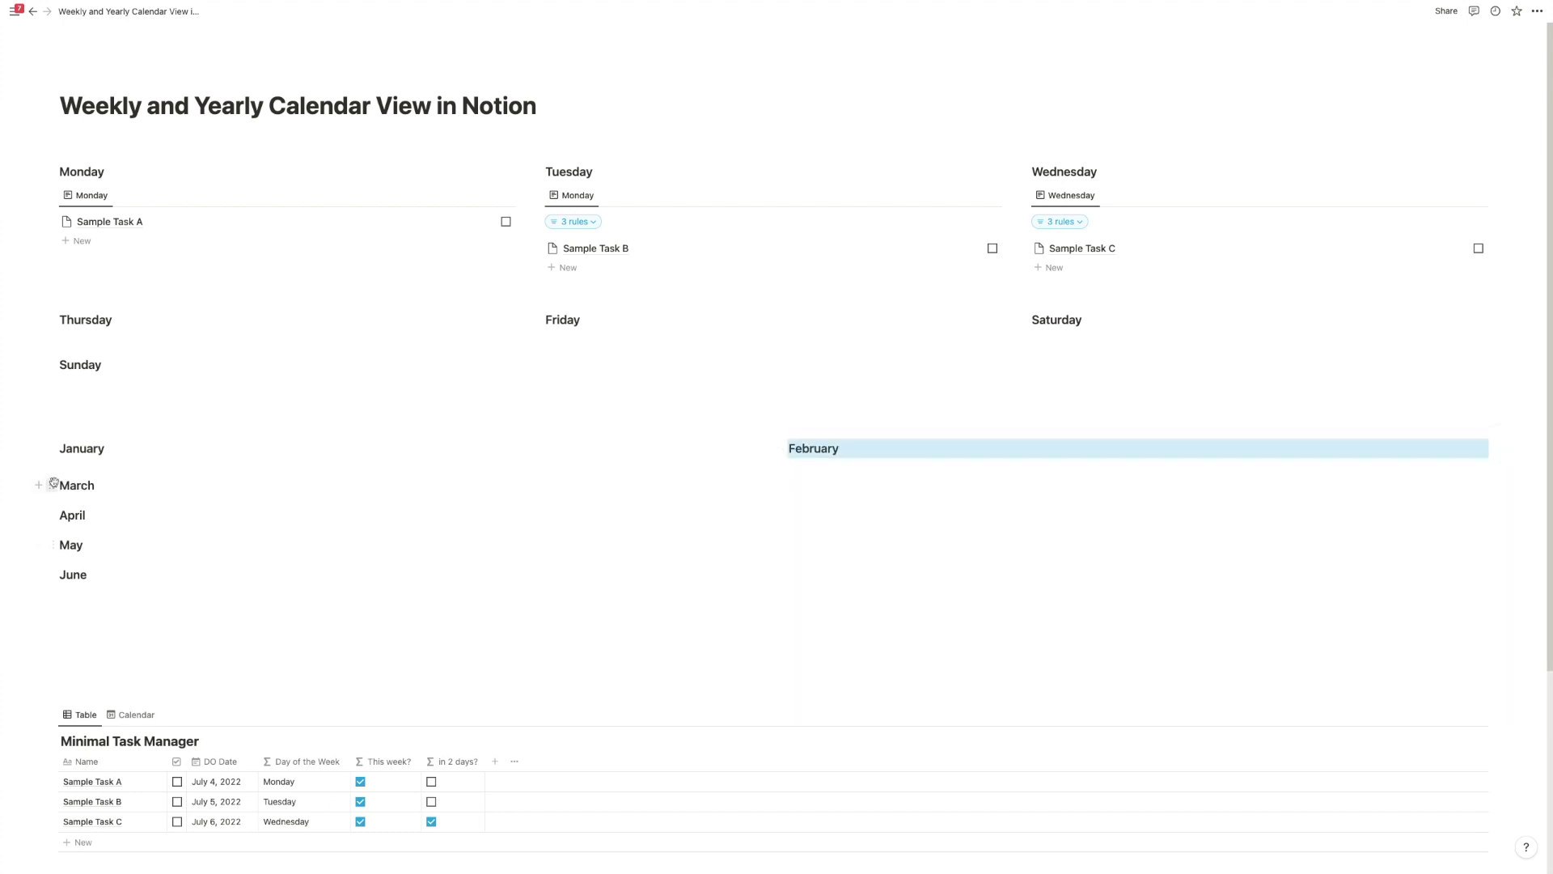
{"action": "left_click_drag", "start_coordinate": [43, 484], "coordinate": [1497, 451]}
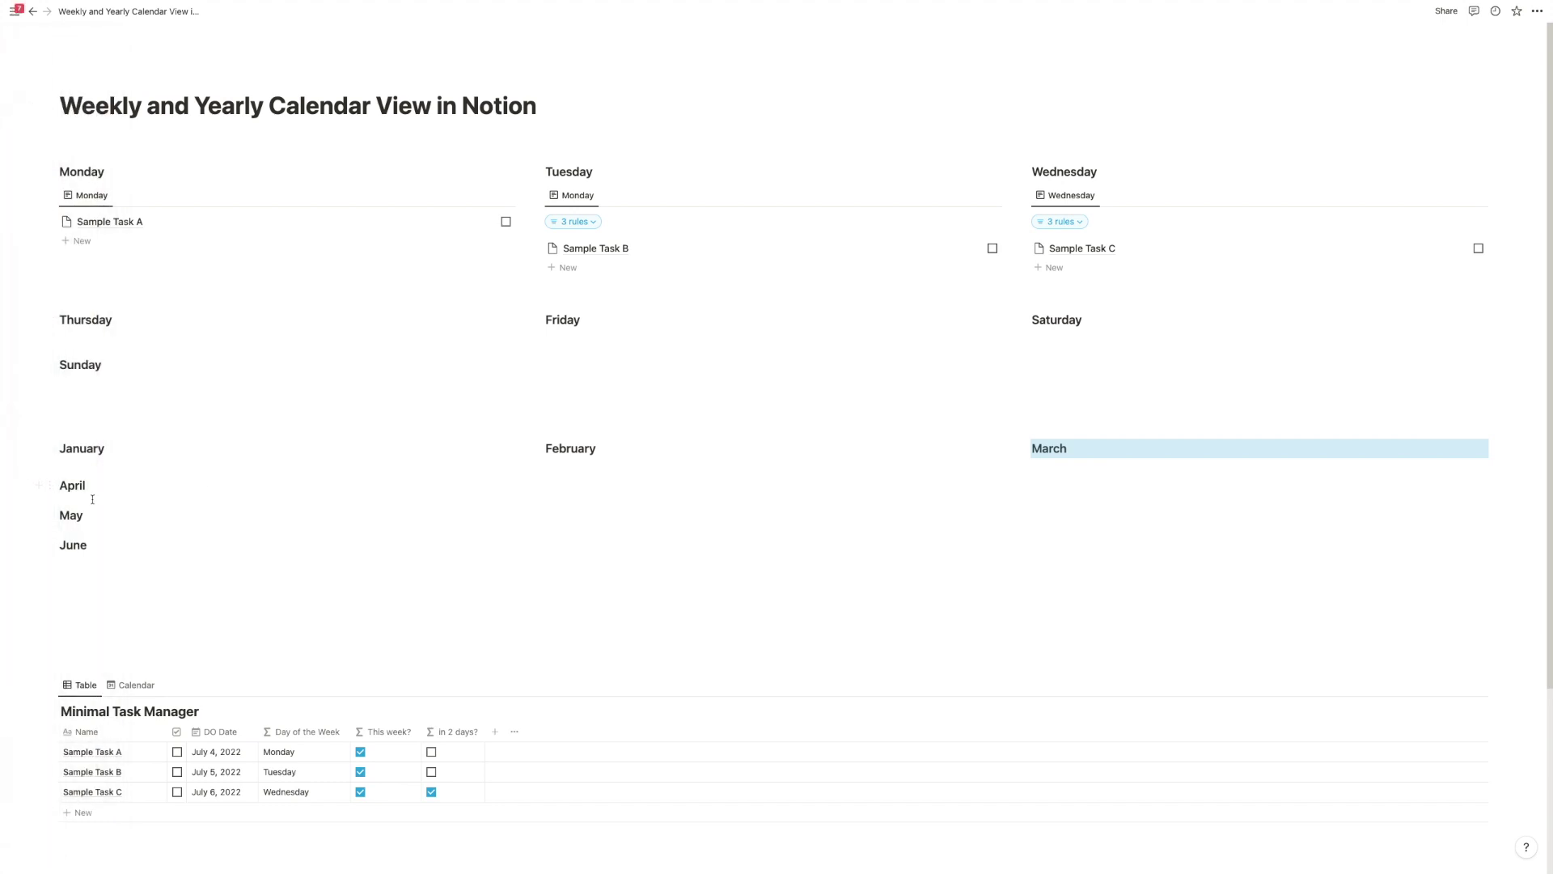
{"action": "left_click_drag", "start_coordinate": [42, 515], "coordinate": [1495, 486]}
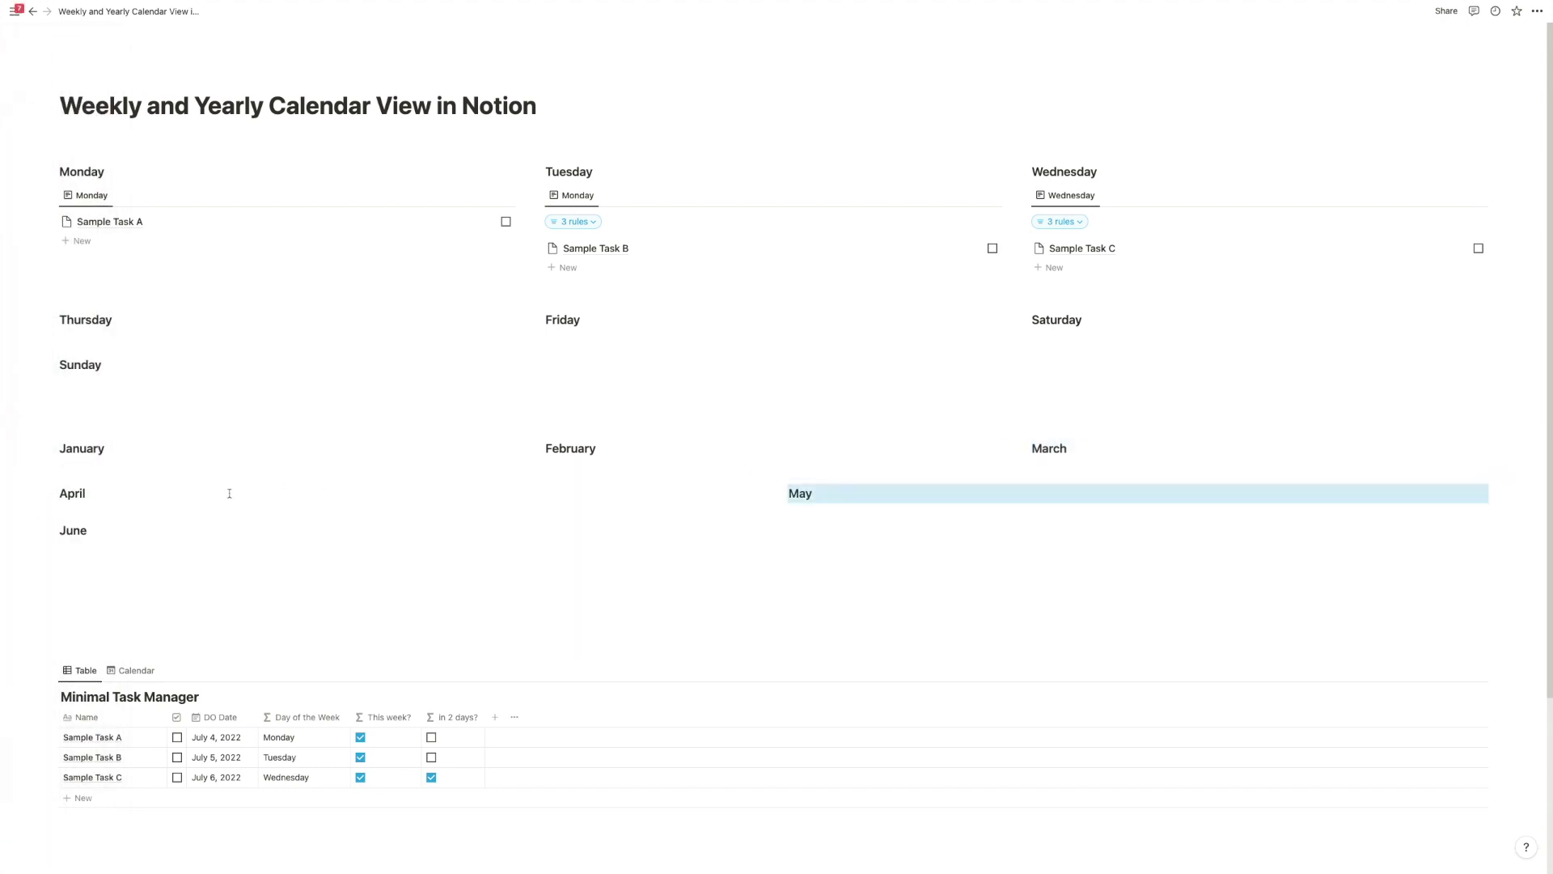
{"action": "left_click_drag", "start_coordinate": [51, 530], "coordinate": [1493, 496]}
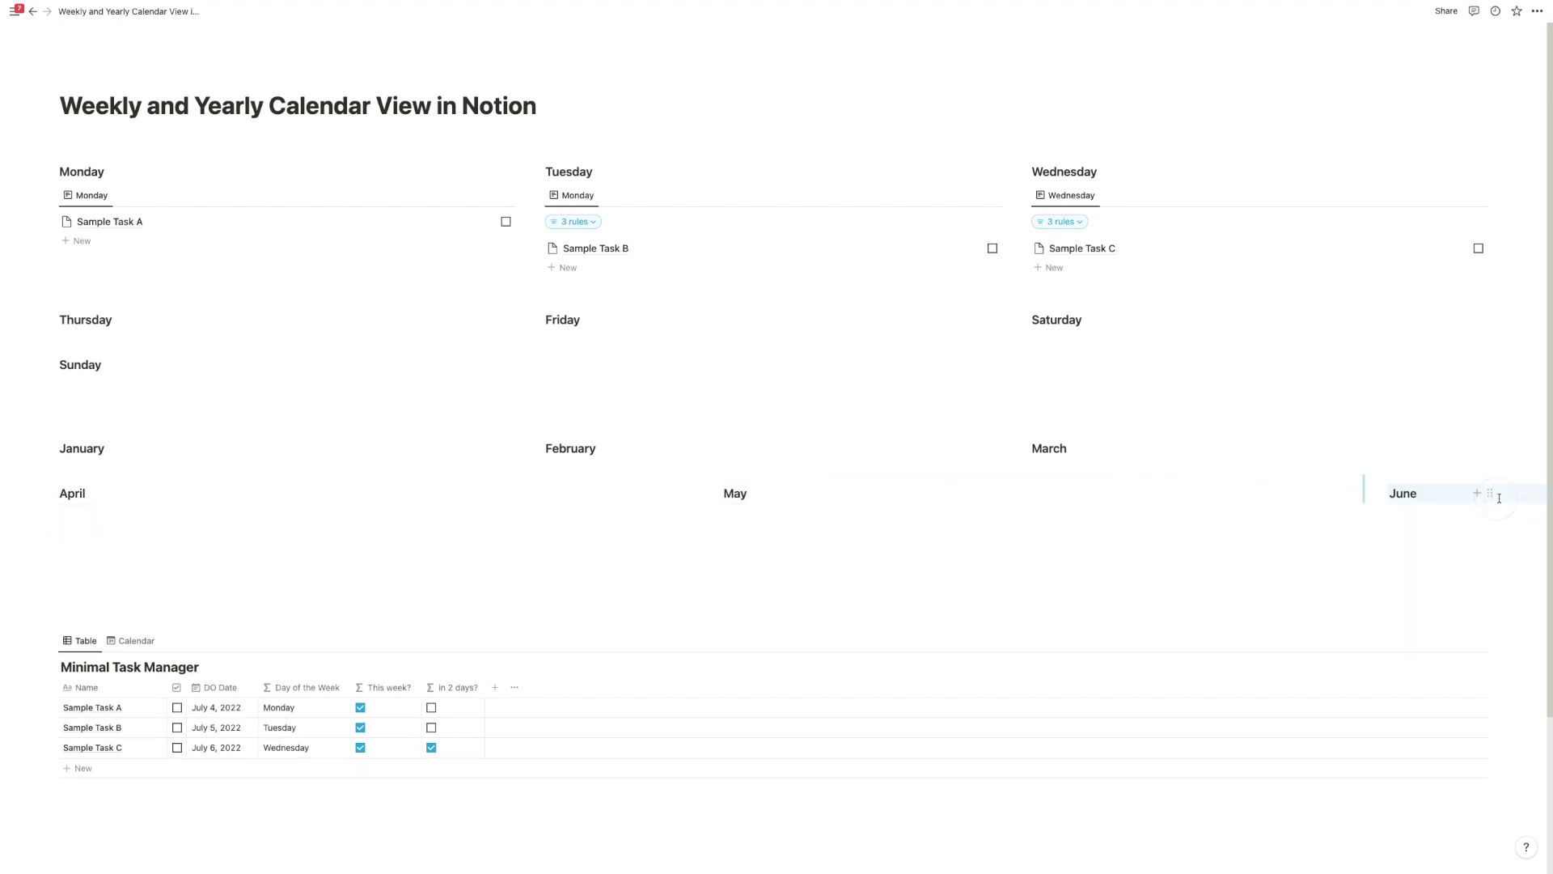
{"action": "left_click", "coordinate": [546, 582]}
- Add a new Formula property named Month to the task table
{"action": "scroll", "coordinate": [546, 582], "scroll_direction": "down", "scroll_amount": 3}
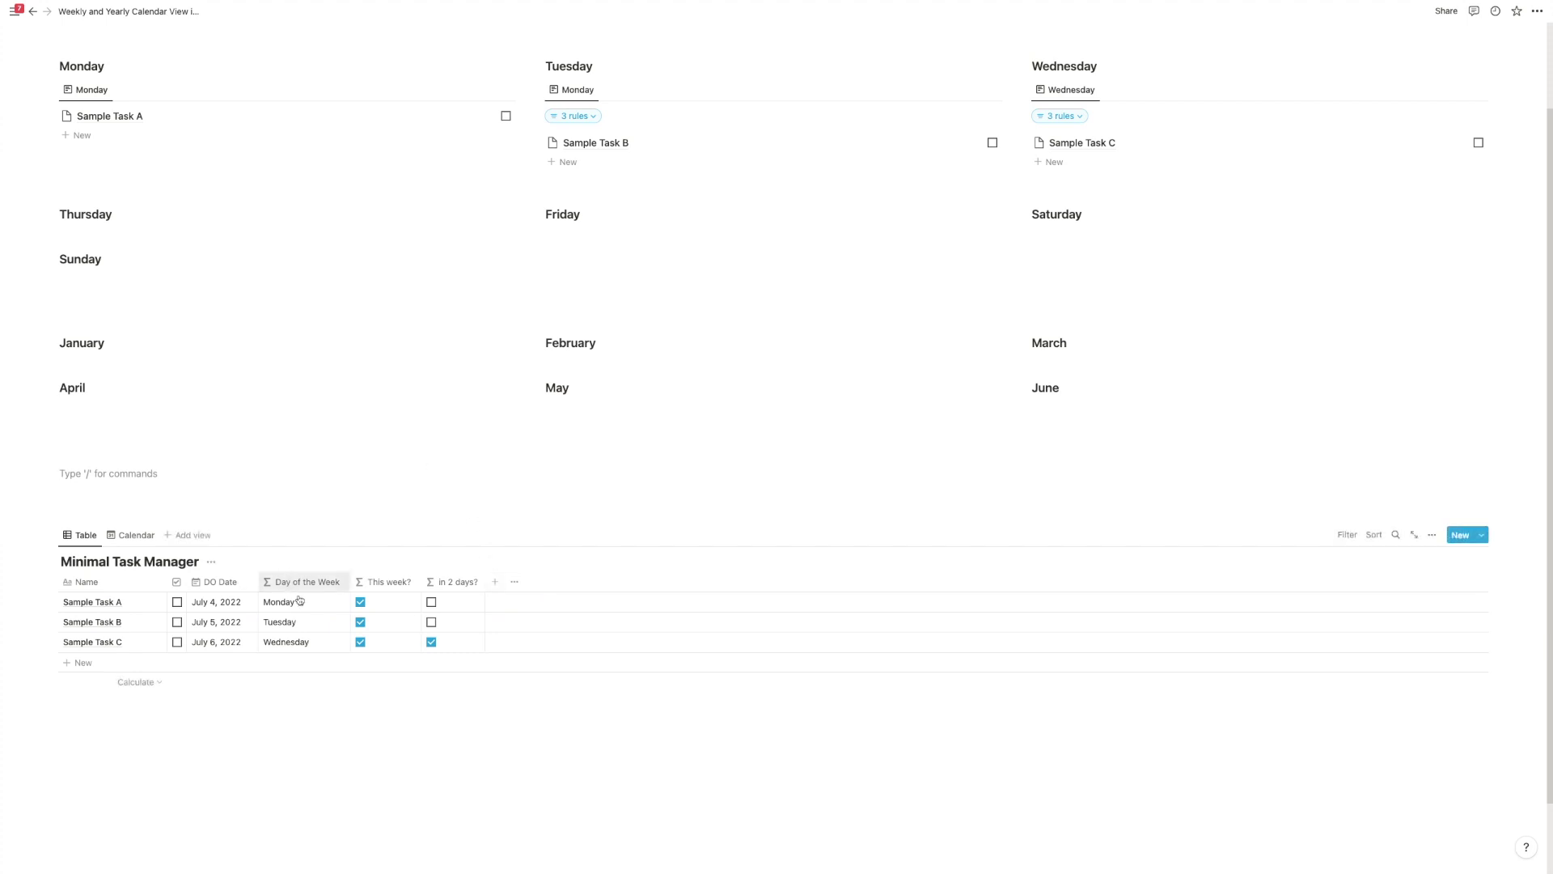
{"action": "left_click", "coordinate": [501, 587]}
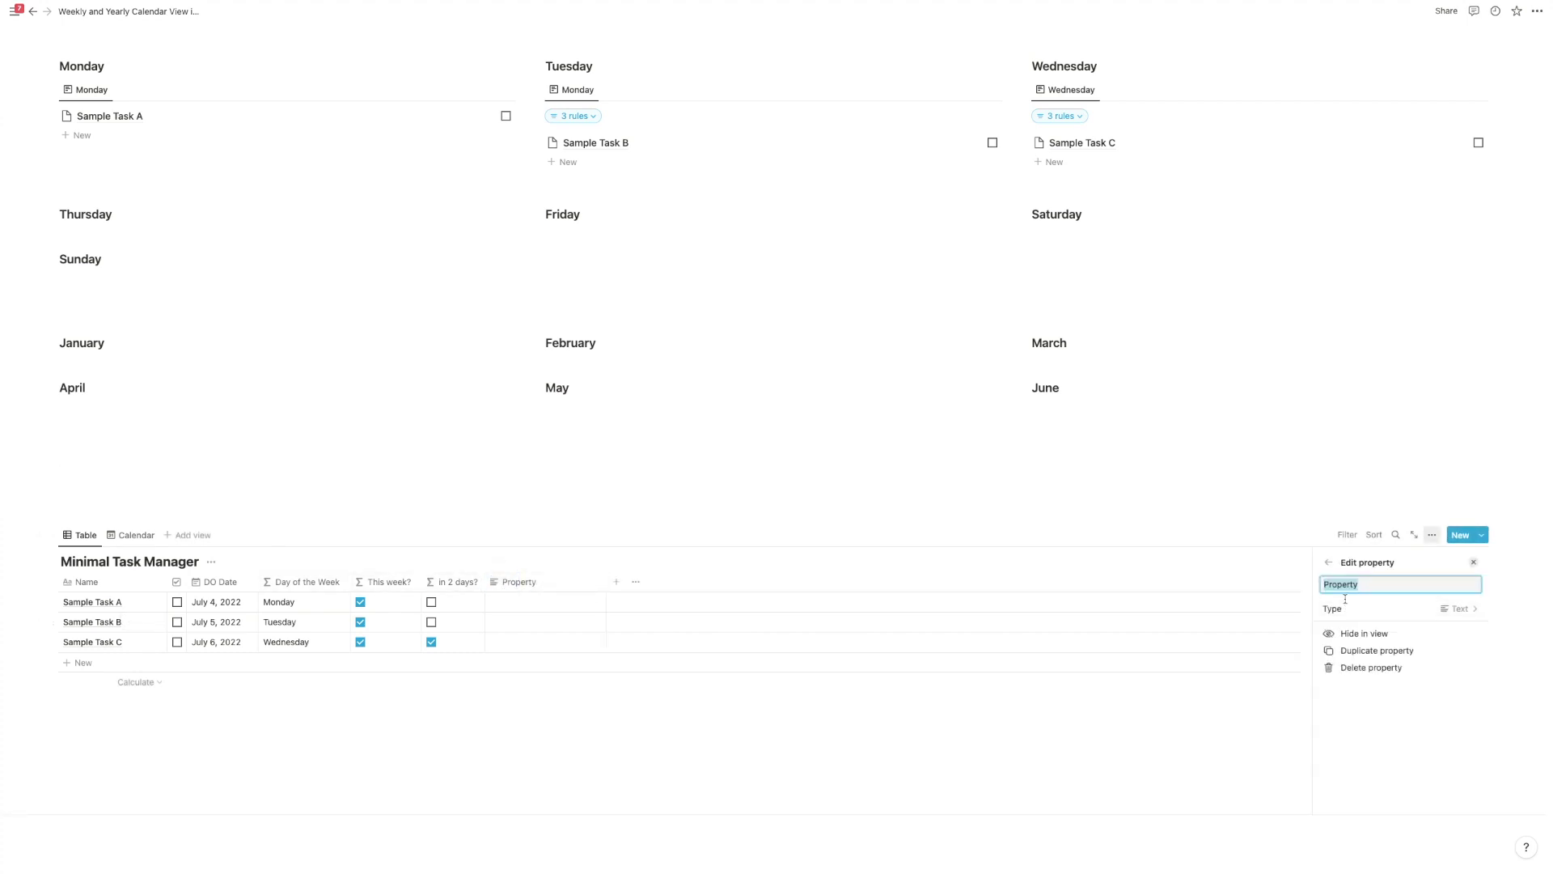
{"action": "type", "text": "Month"}
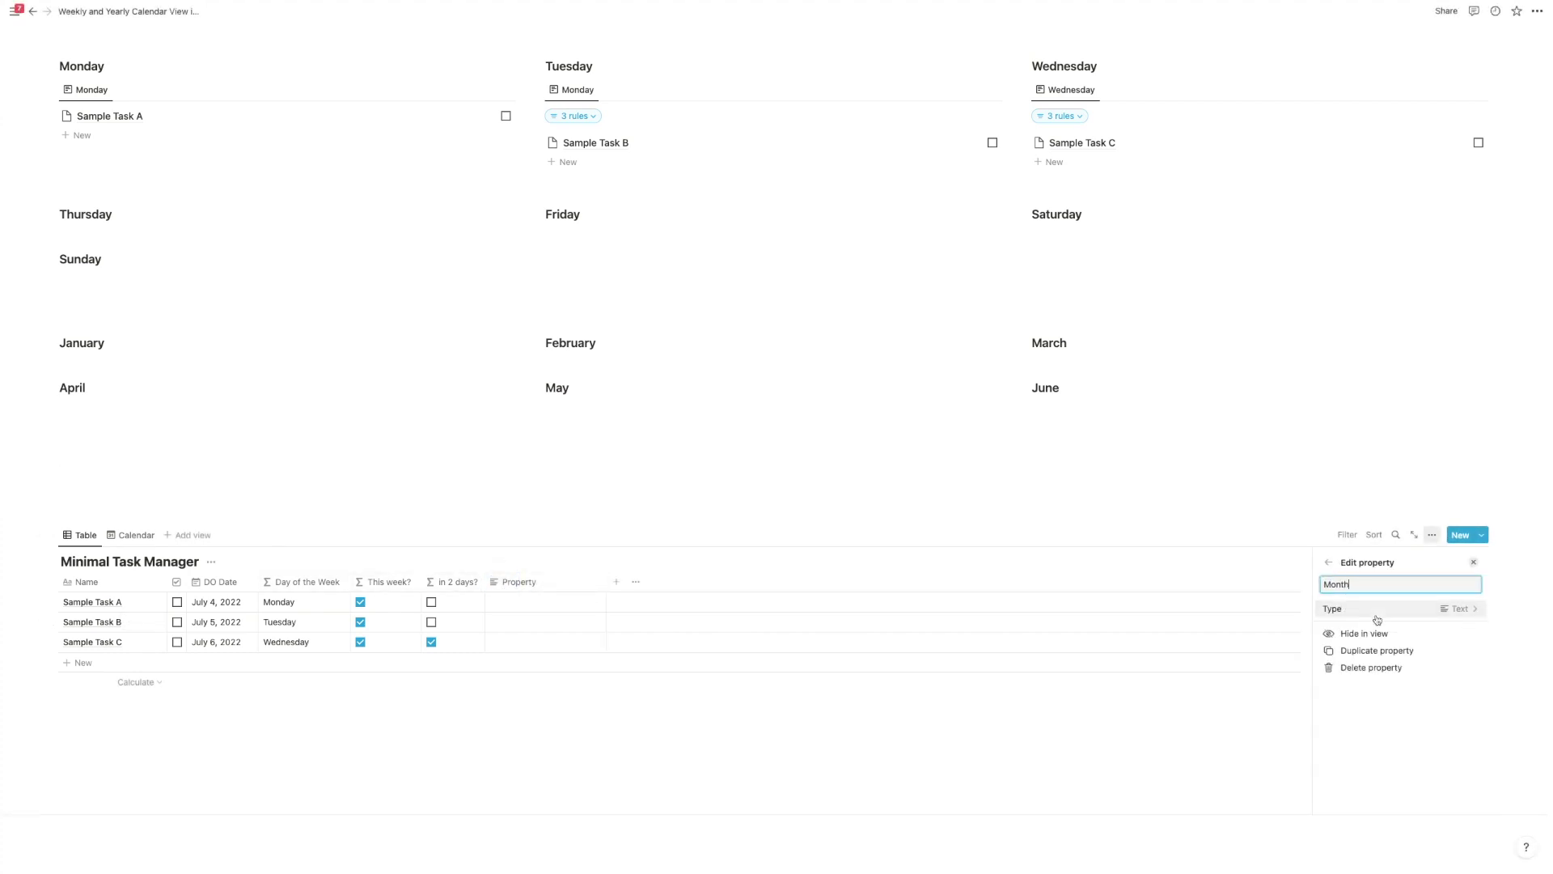
{"action": "left_click", "coordinate": [1377, 618]}
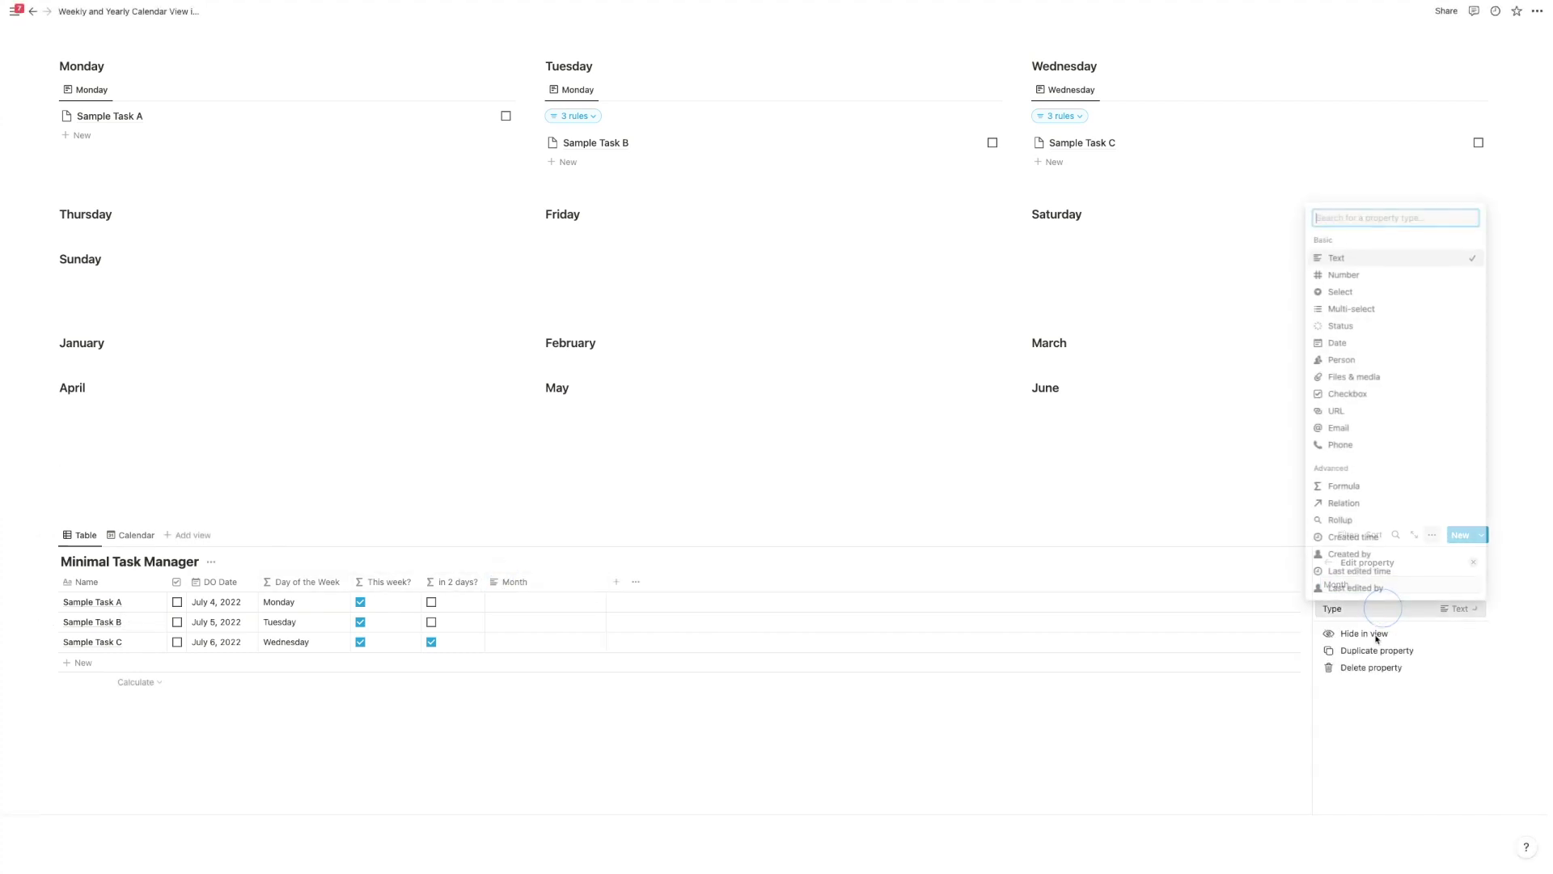
{"action": "left_click", "coordinate": [1330, 487]}
- Set the Month formula to formatDate(prop("DO Date"),"MMMM") and confirm it
{"action": "left_click", "coordinate": [1374, 625]}
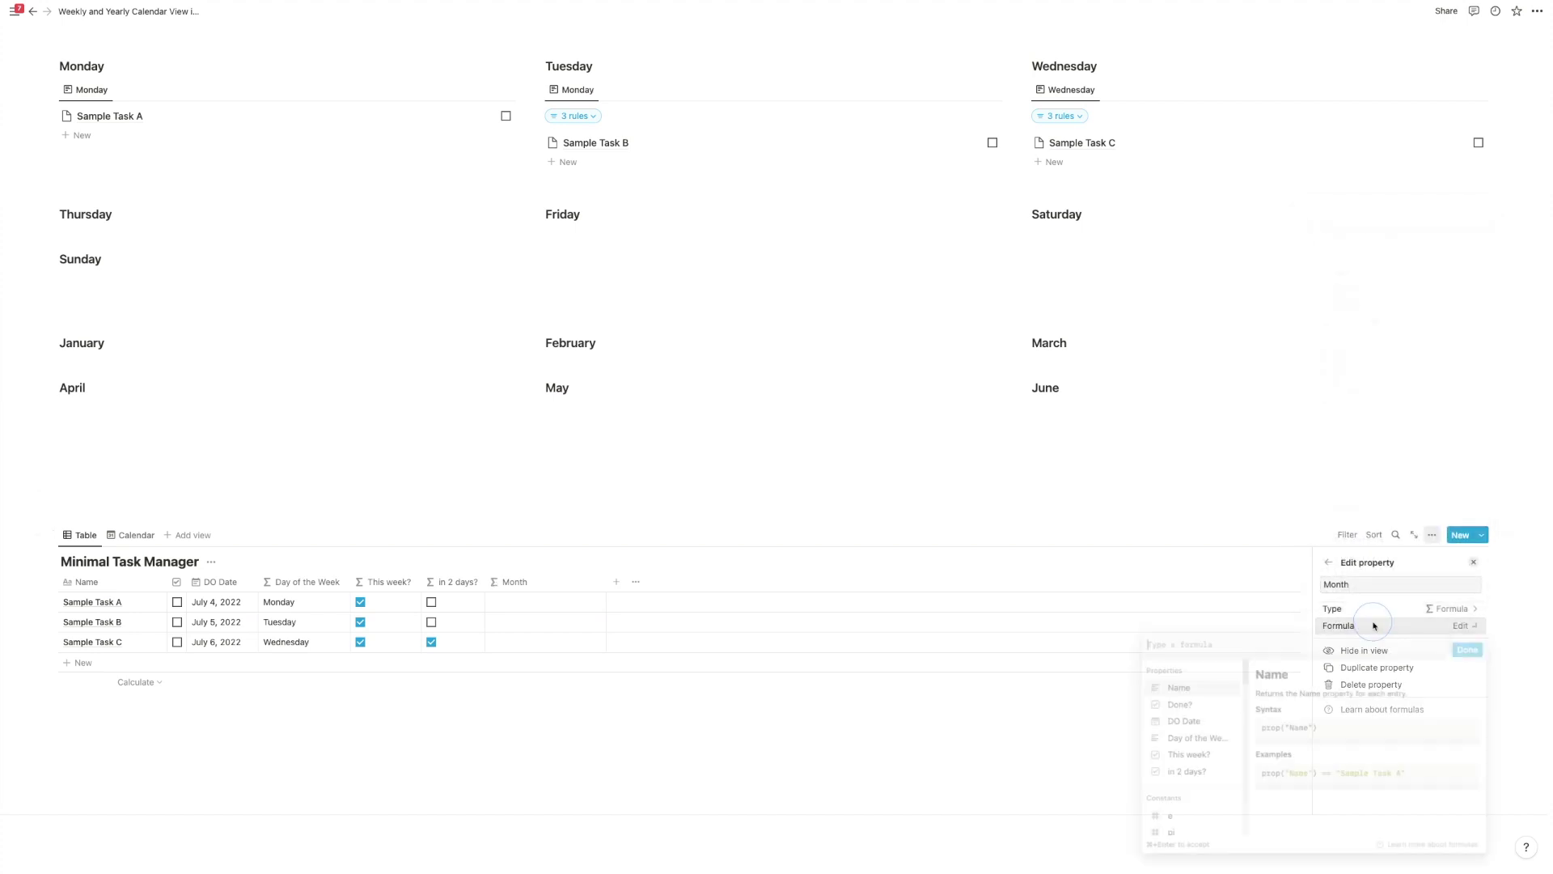
{"action": "left_click", "coordinate": [1202, 727]}
{"action": "left_click", "coordinate": [1141, 644]}
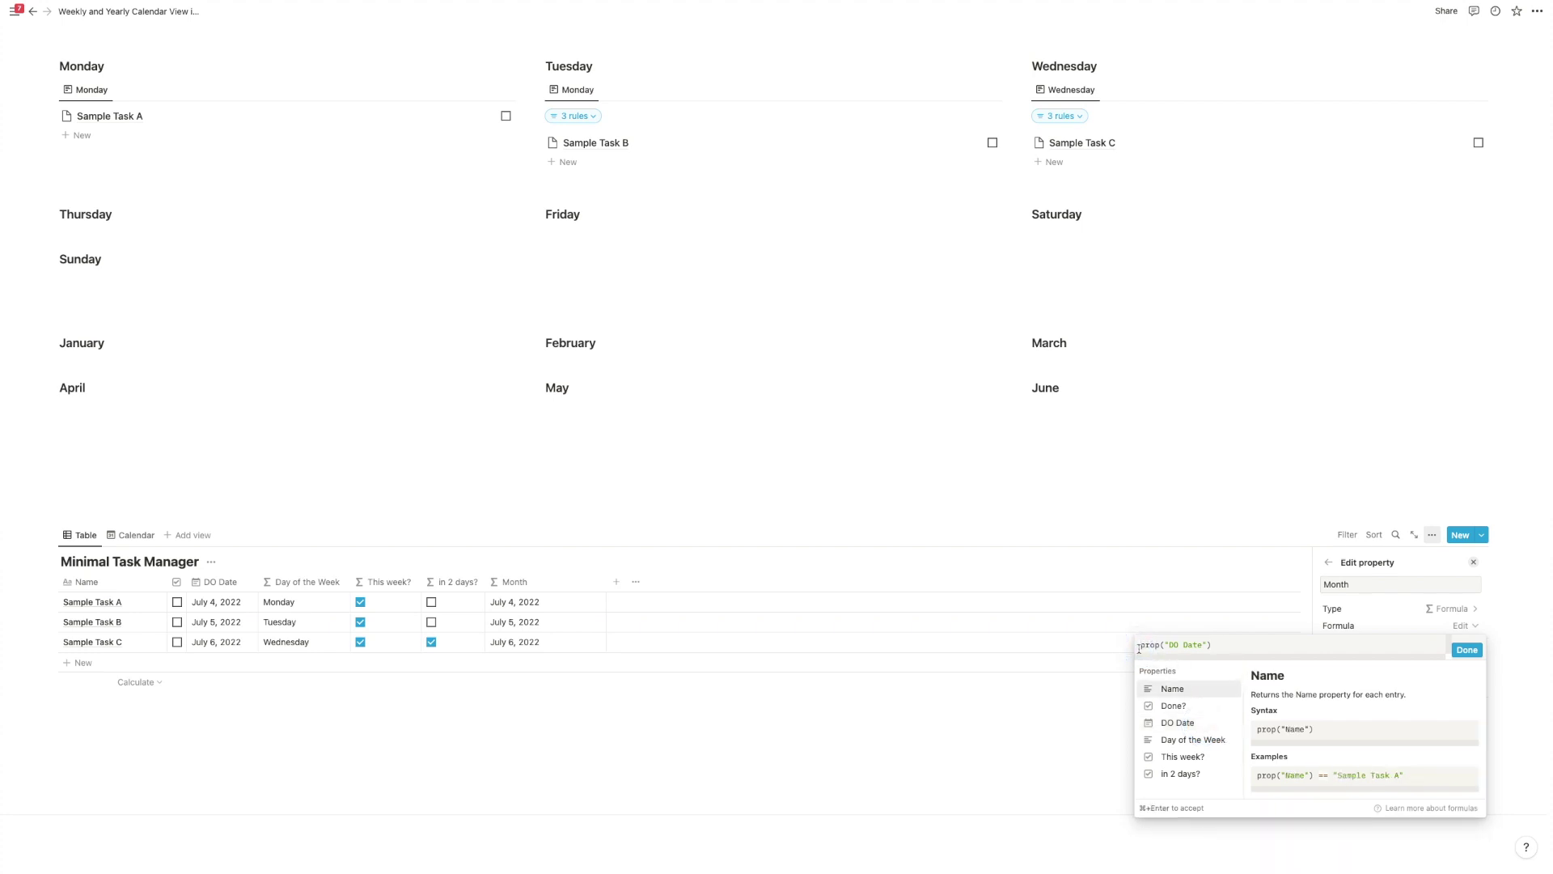
{"action": "type", "text": "formatDate("}
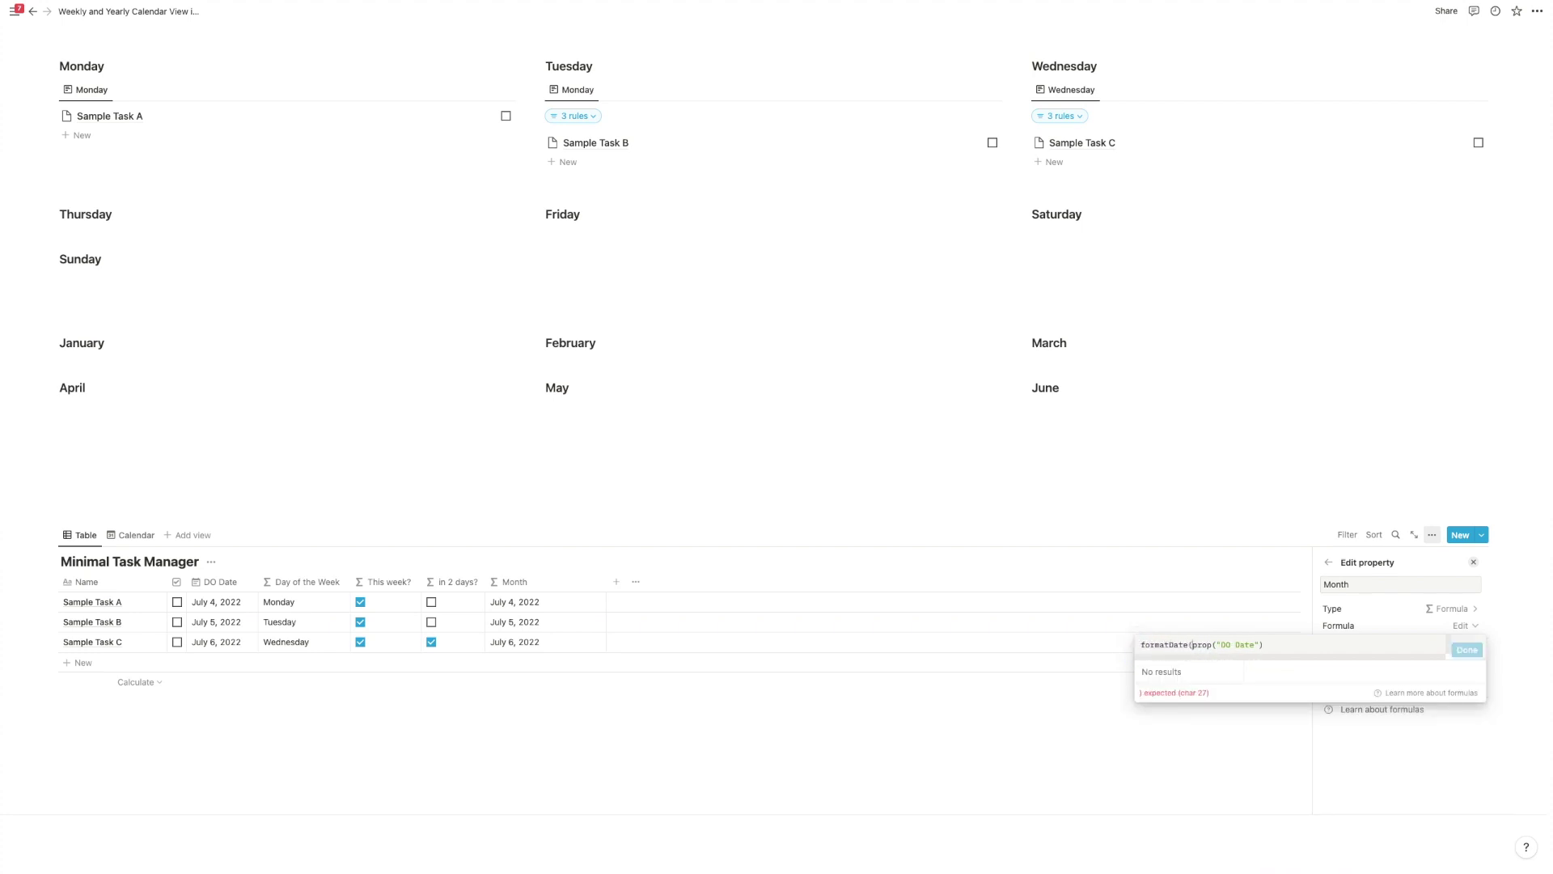
{"action": "left_click", "coordinate": [1266, 642]}
{"action": "type", "text": ","}
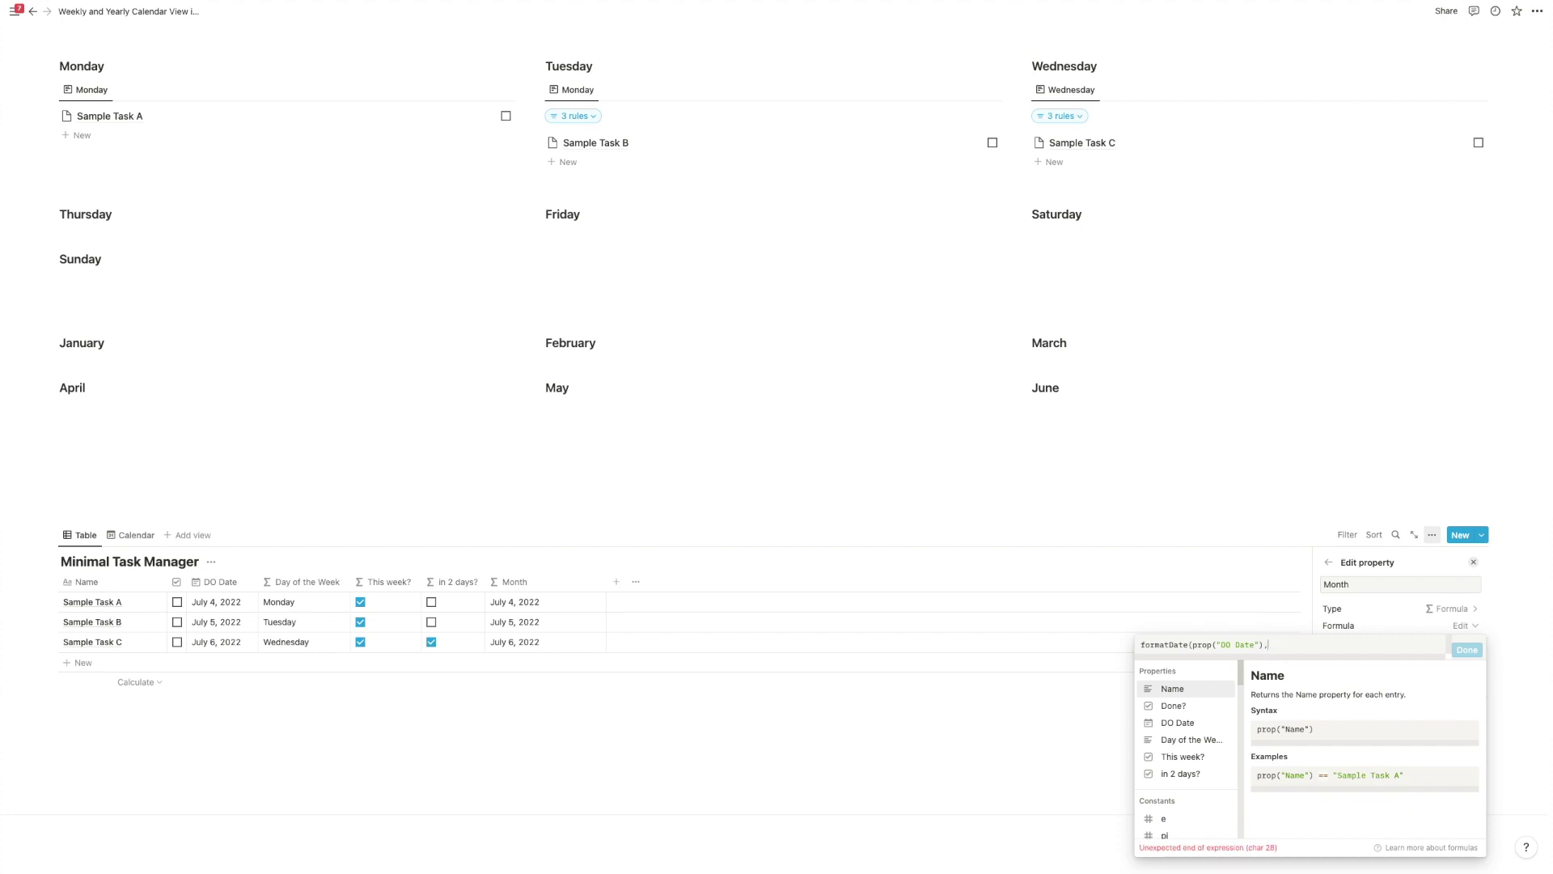
{"action": "type", "text": "\"M\""}
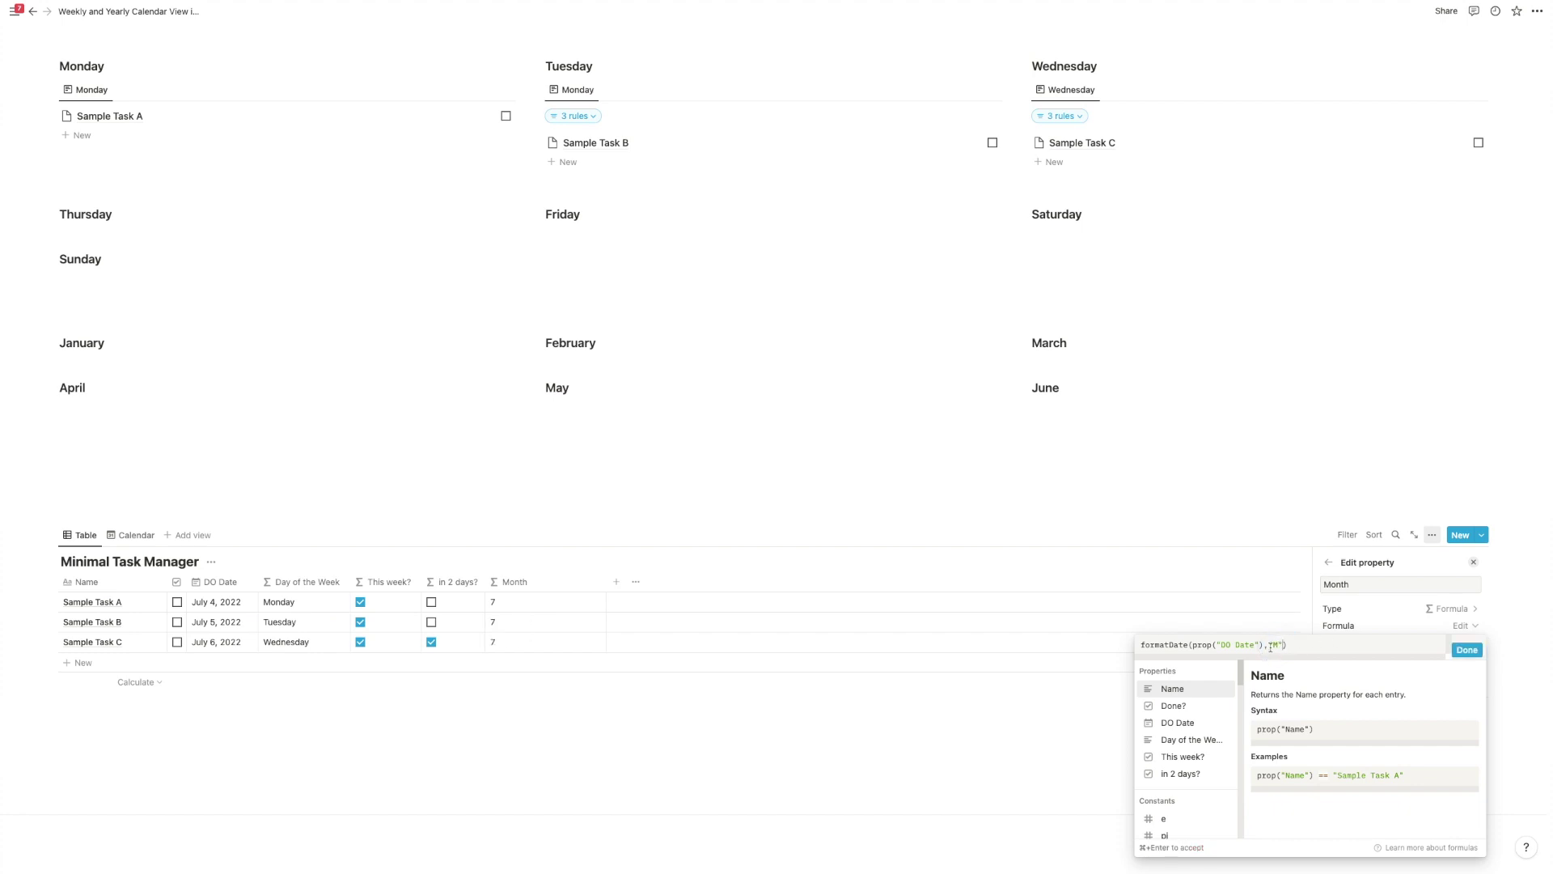
{"action": "type", "text": "MMMM"}
{"action": "left_click", "coordinate": [1165, 646]}
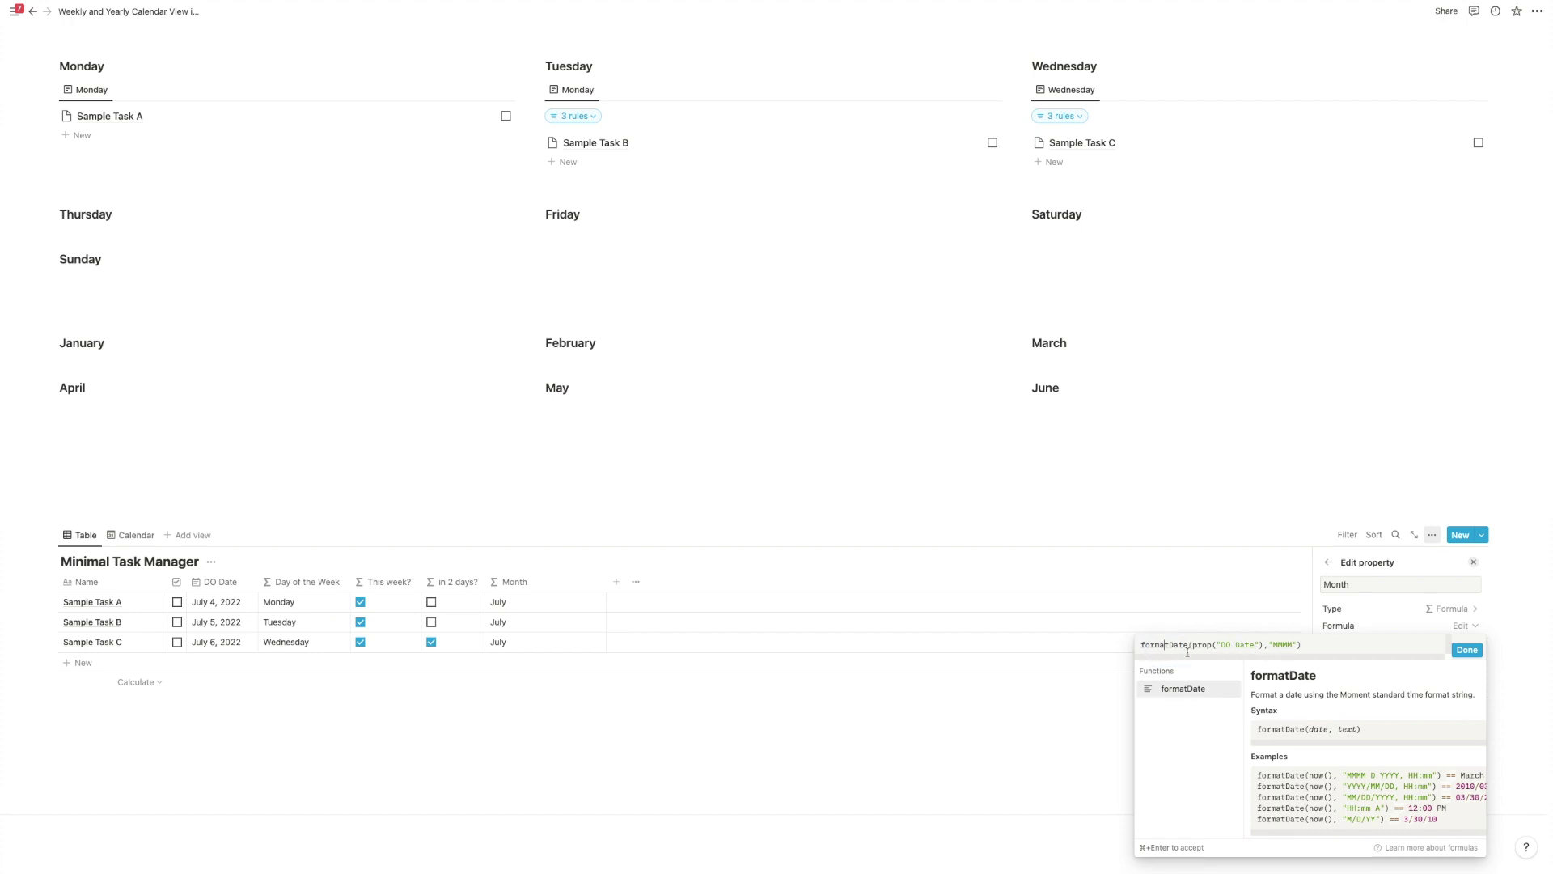
{"action": "left_click", "coordinate": [1465, 650]}
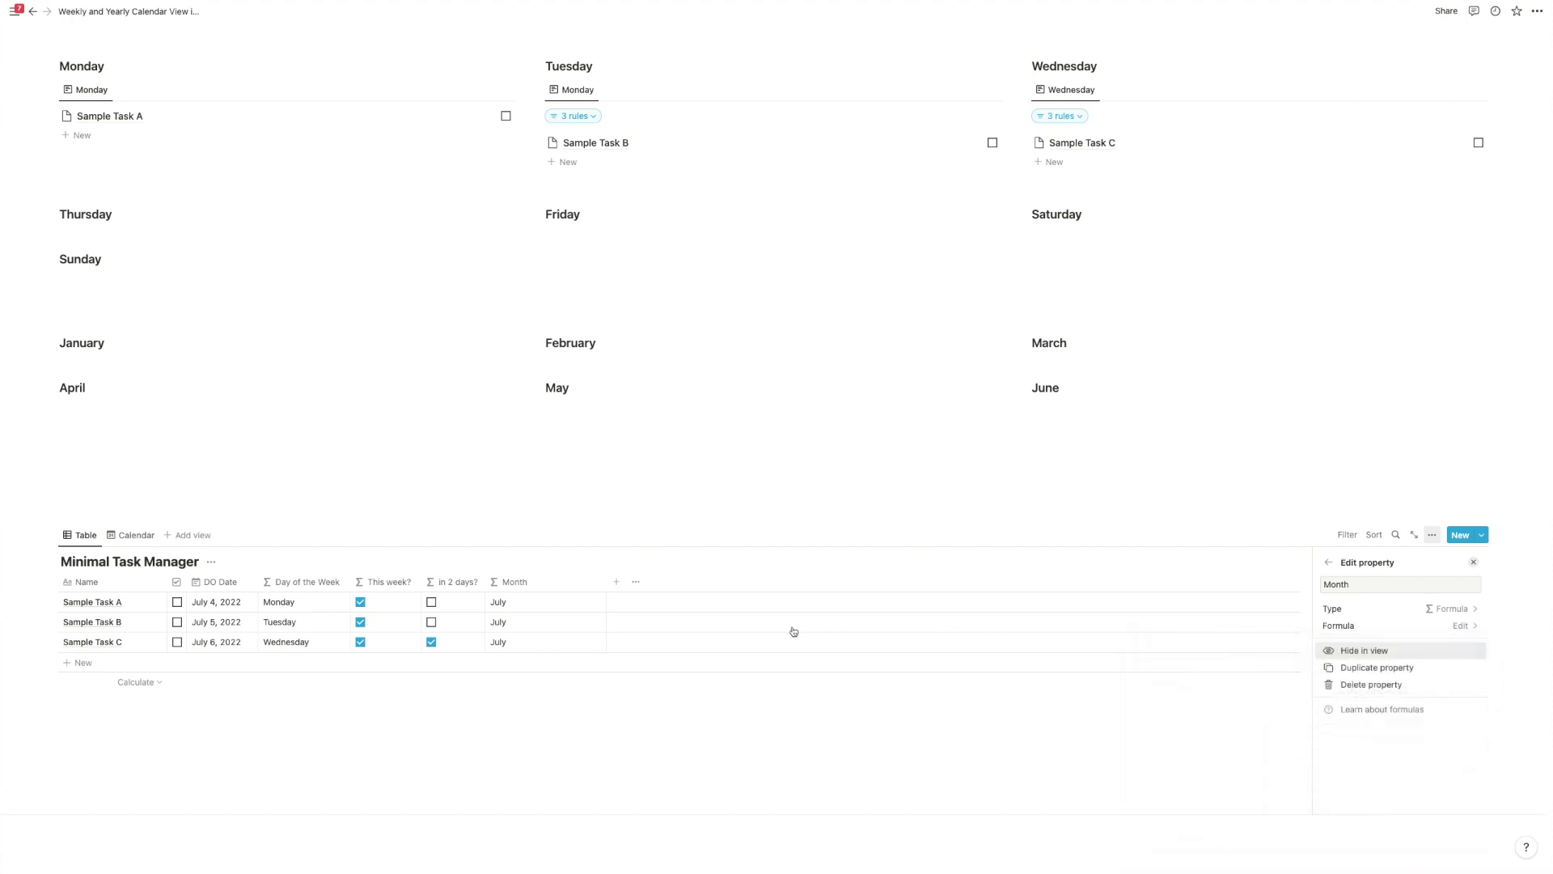
- Add a This Year? formula: formatDate(now(),"YYYY")==formatDate(prop("DO Date"),"YYYY")
{"action": "left_click", "coordinate": [618, 583]}
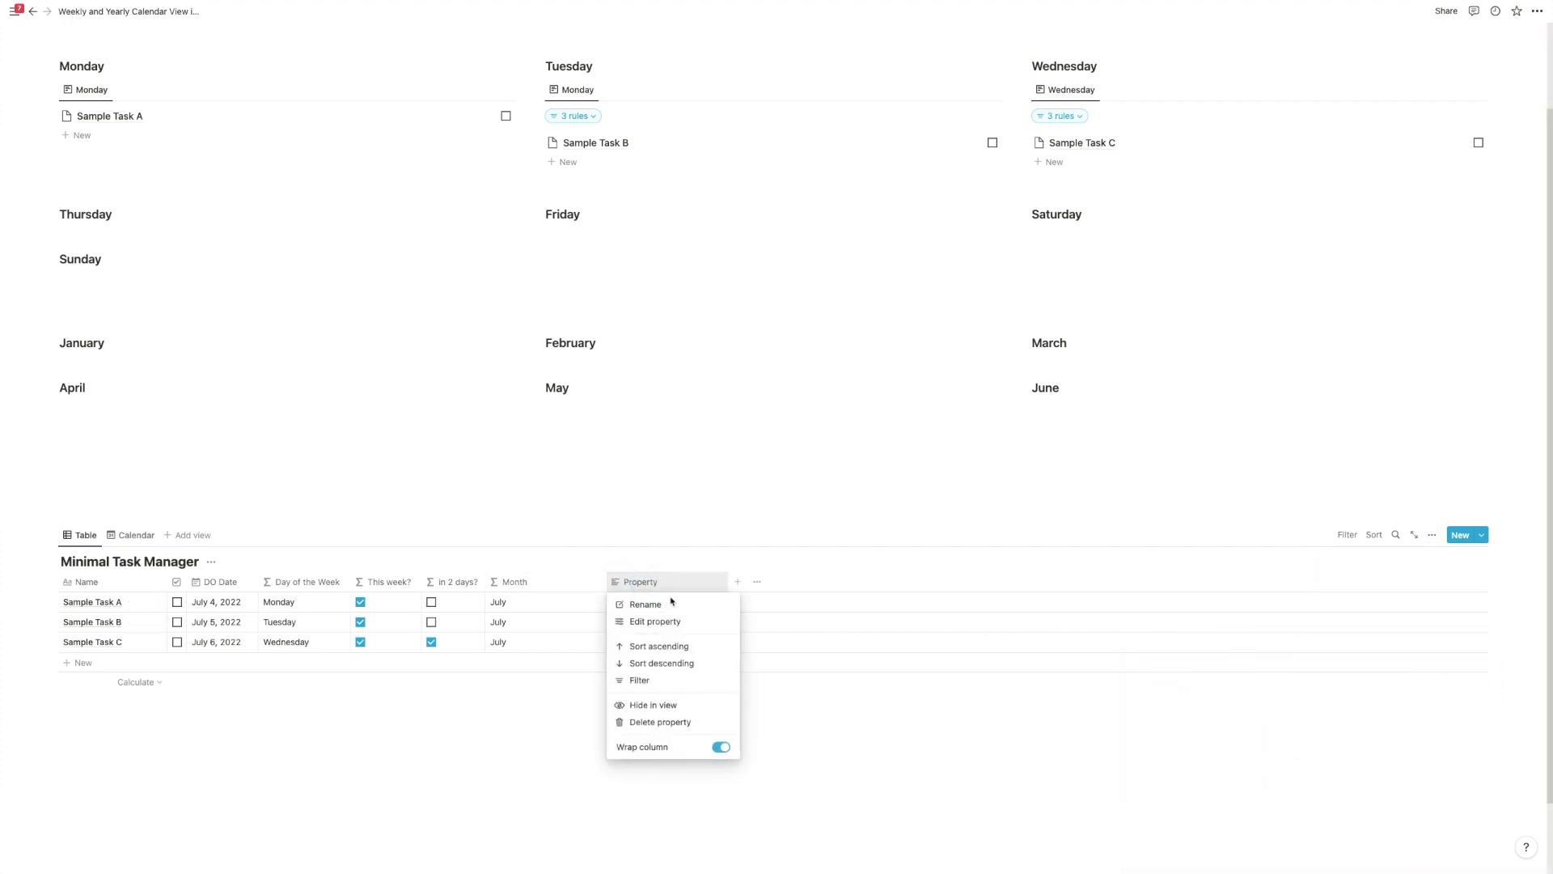
{"action": "left_click", "coordinate": [670, 602]}
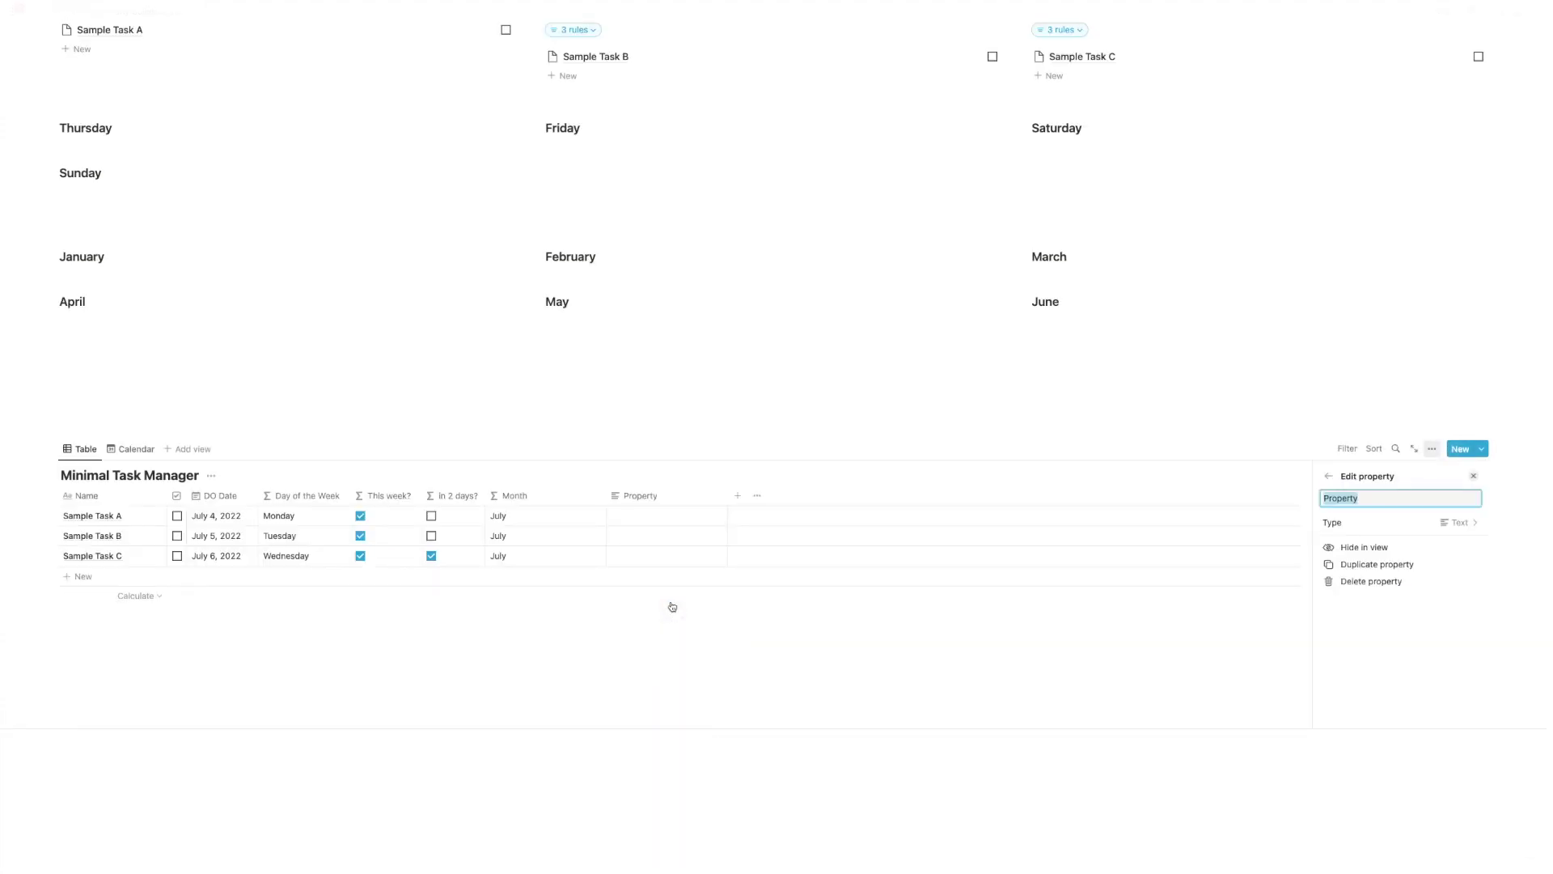
{"action": "type", "text": "Th"}
{"action": "left_click", "coordinate": [1380, 522]}
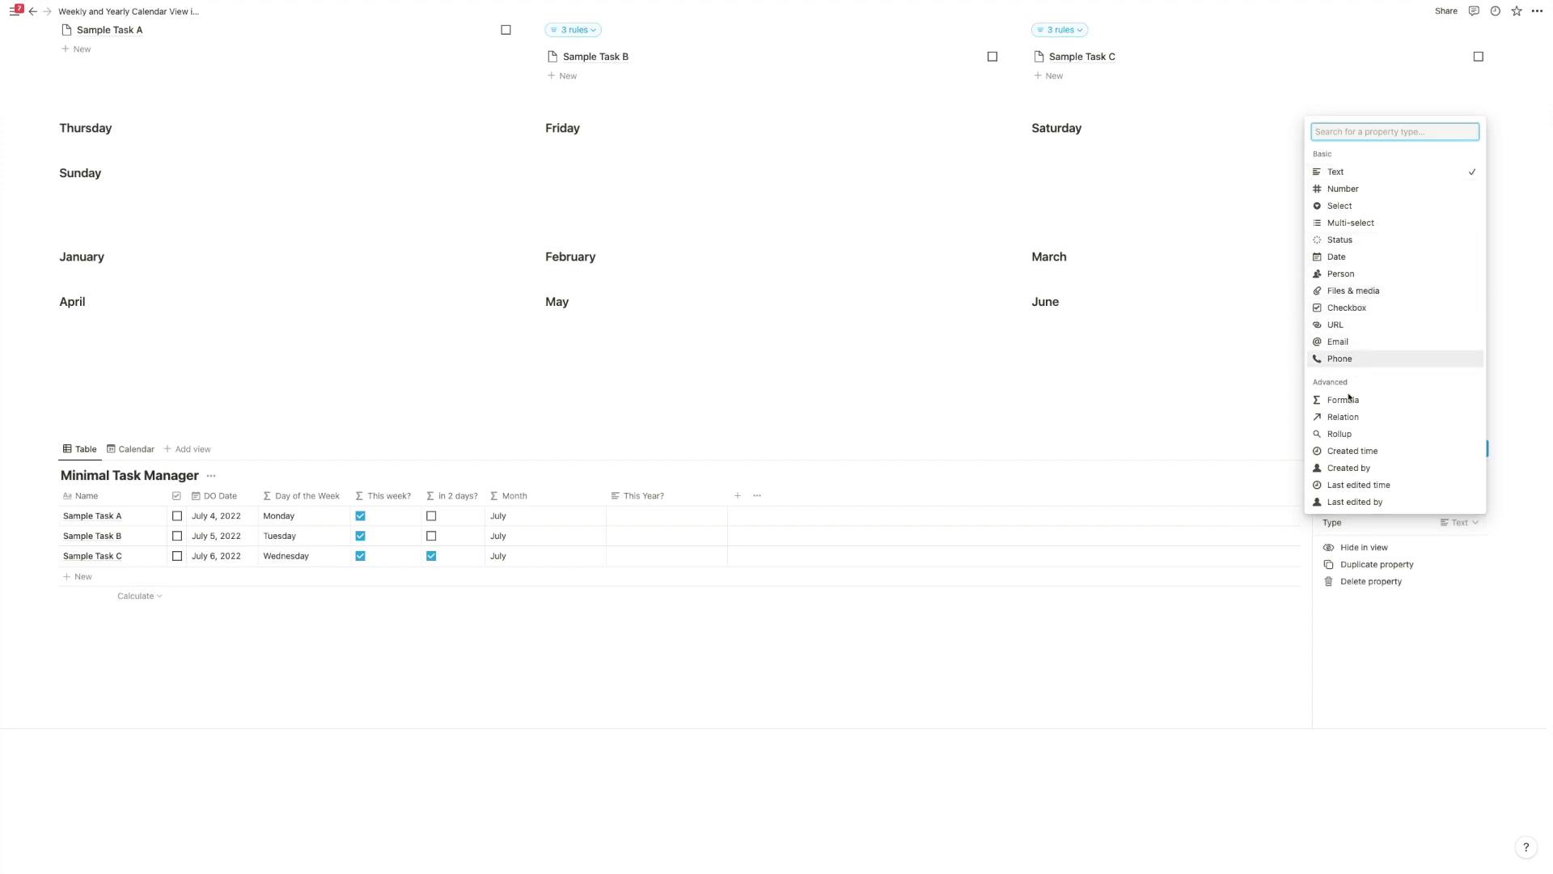
{"action": "left_click", "coordinate": [1345, 400]}
{"action": "left_click", "coordinate": [1361, 537]}
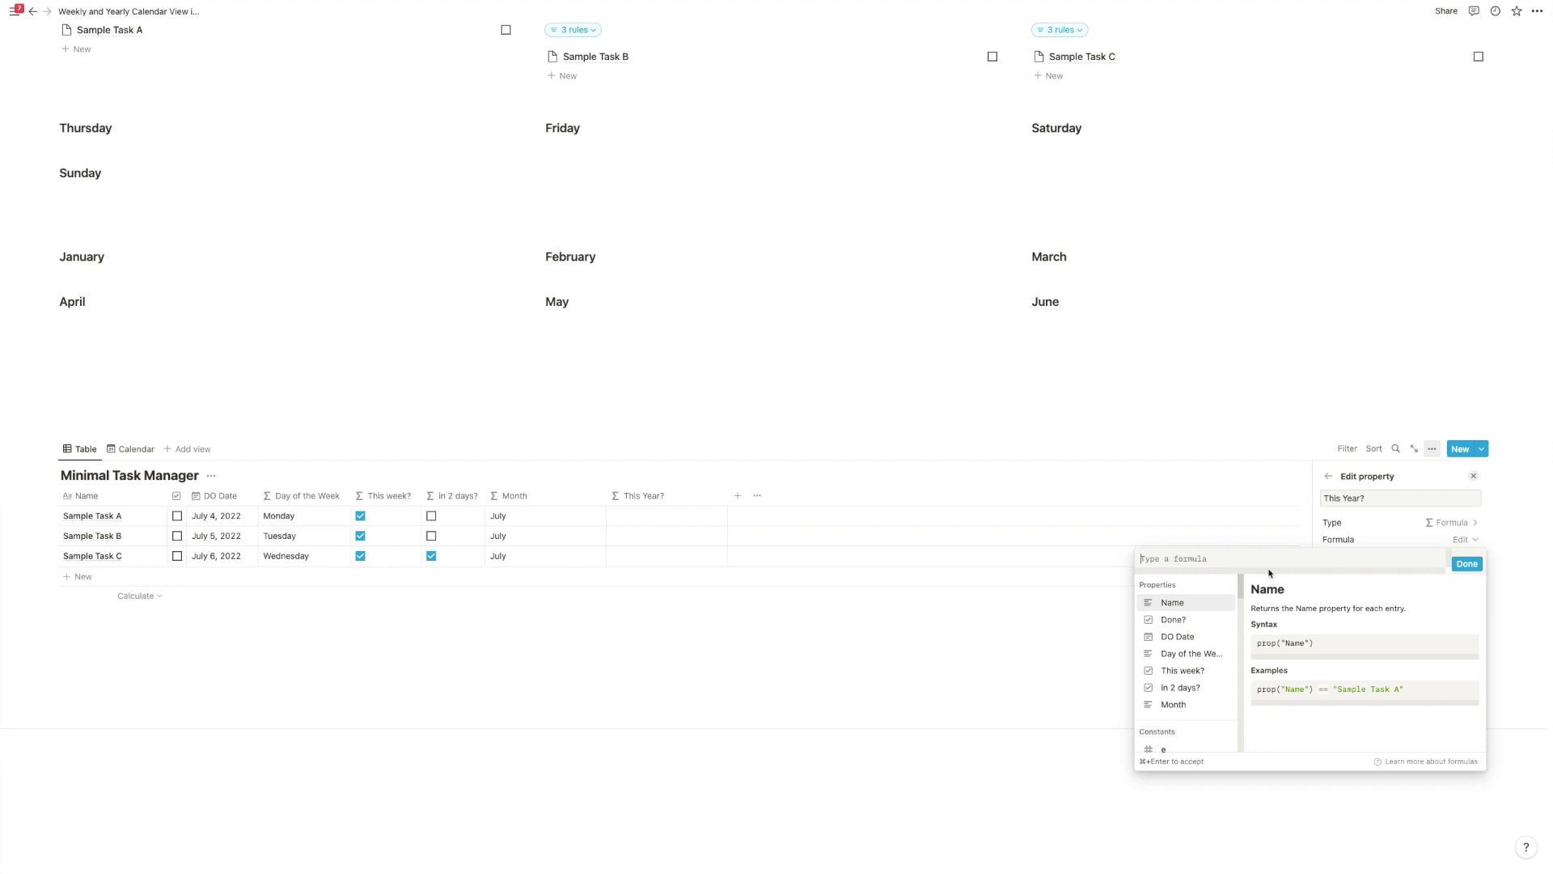
{"action": "type", "text": "formatDate("}
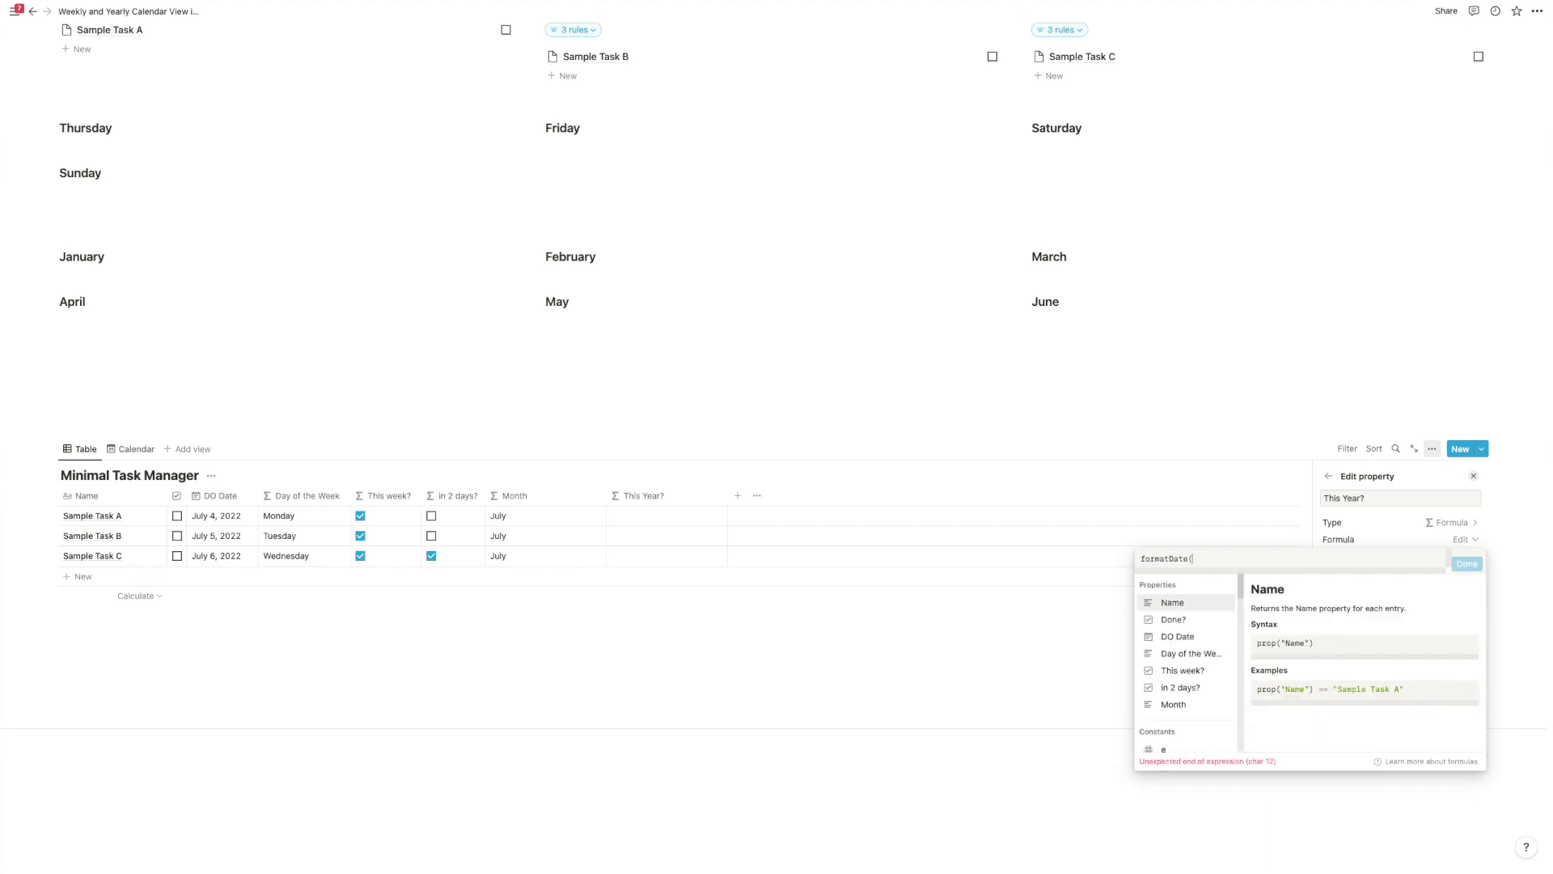
{"action": "type", "text": "now(),\"YYYY"}
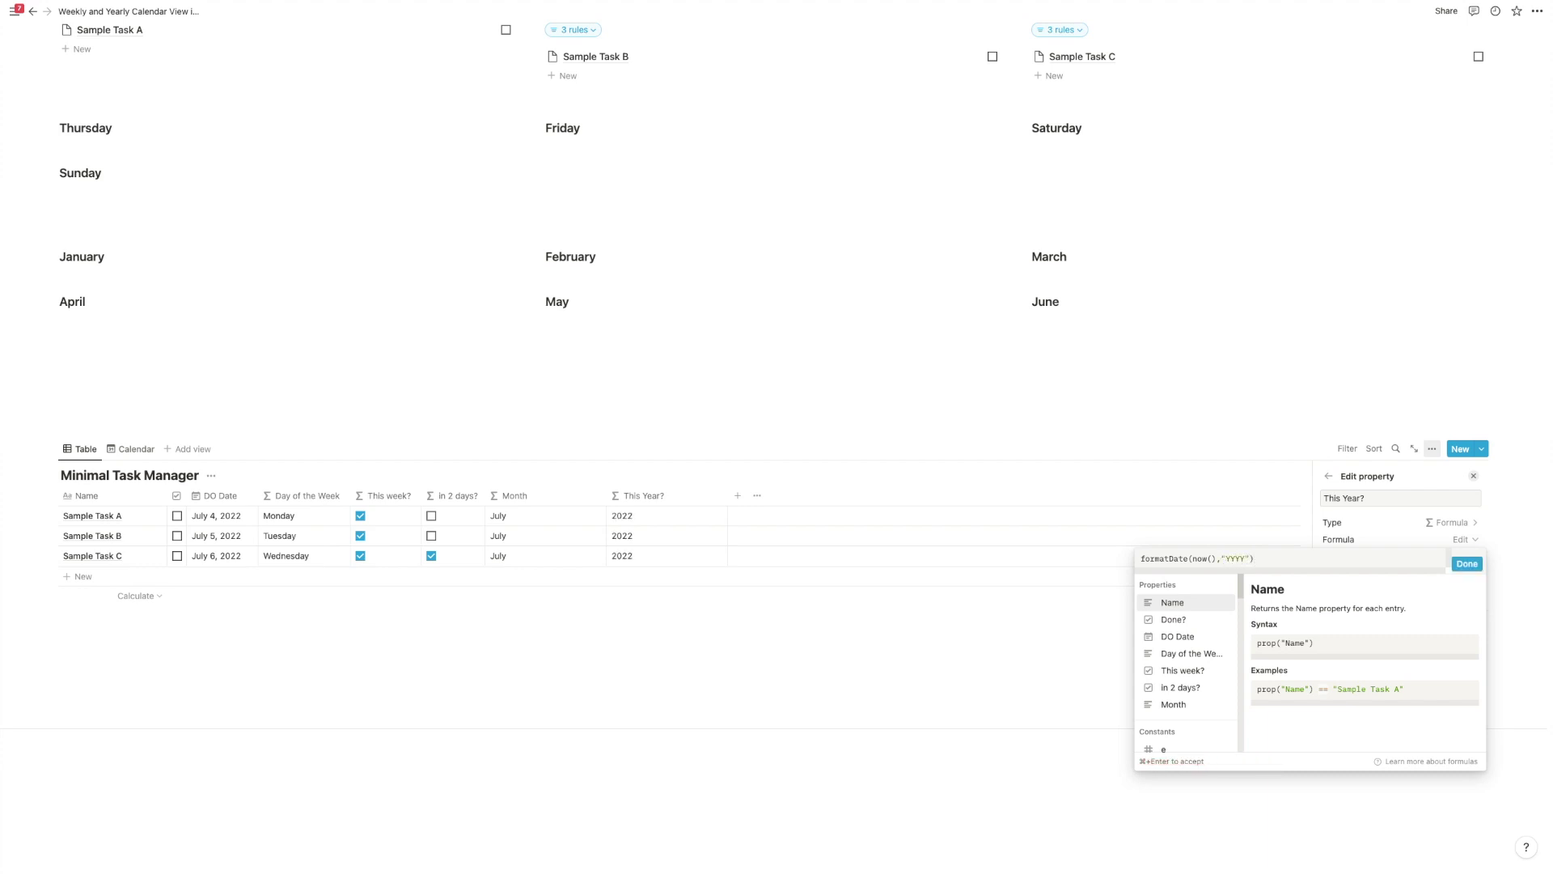
{"action": "type", "text": "\")==fo"}
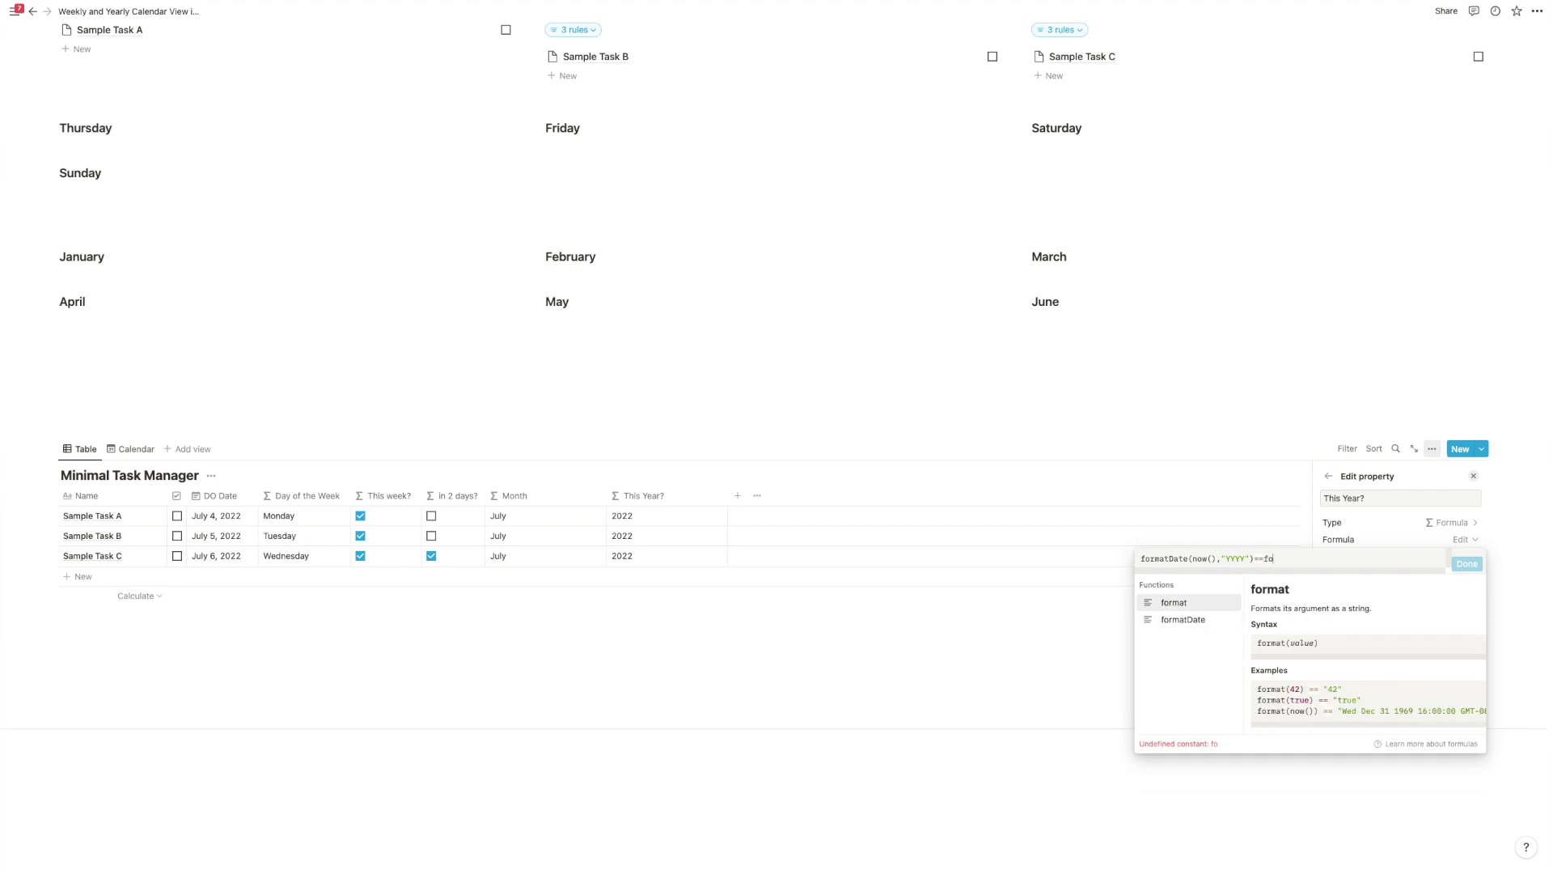
{"action": "type", "text": "rmatDate("}
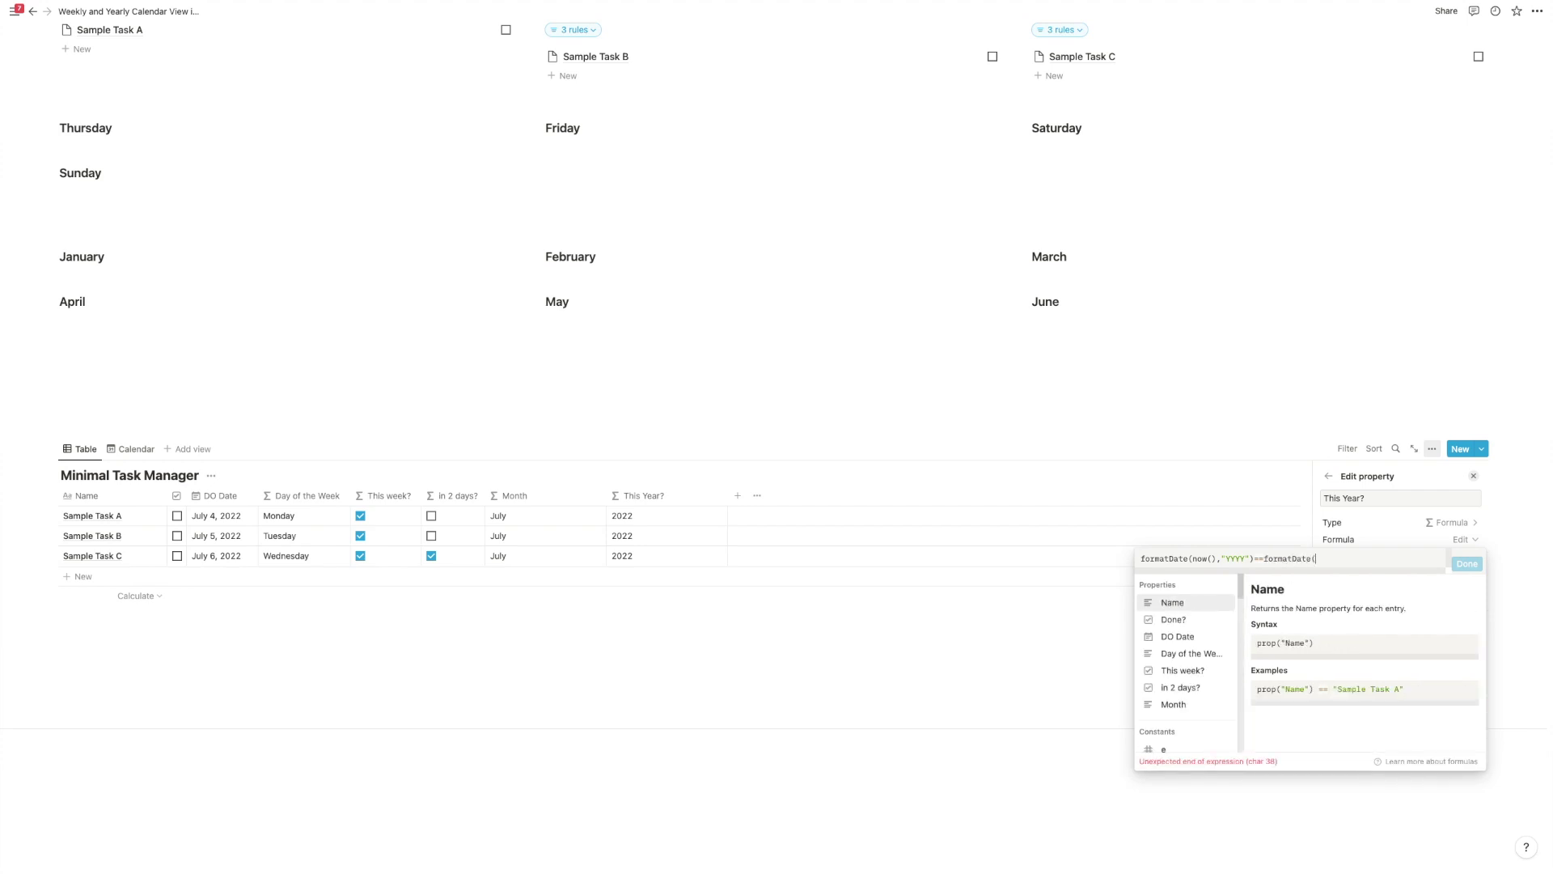
{"action": "left_click", "coordinate": [1211, 636]}
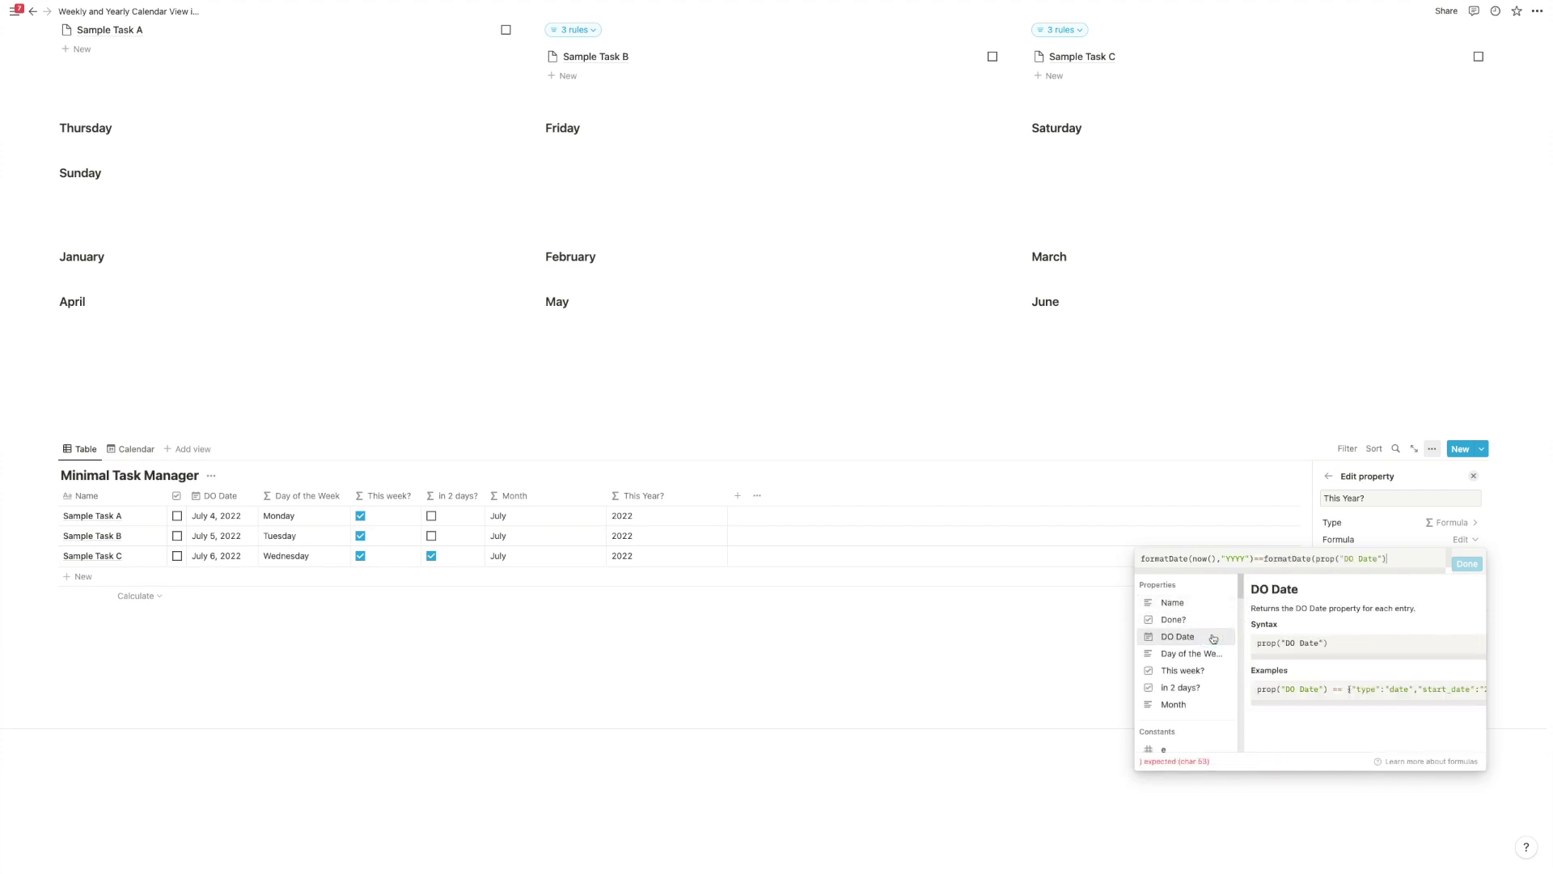
{"action": "type", "text": ",\"YYYY\")"}
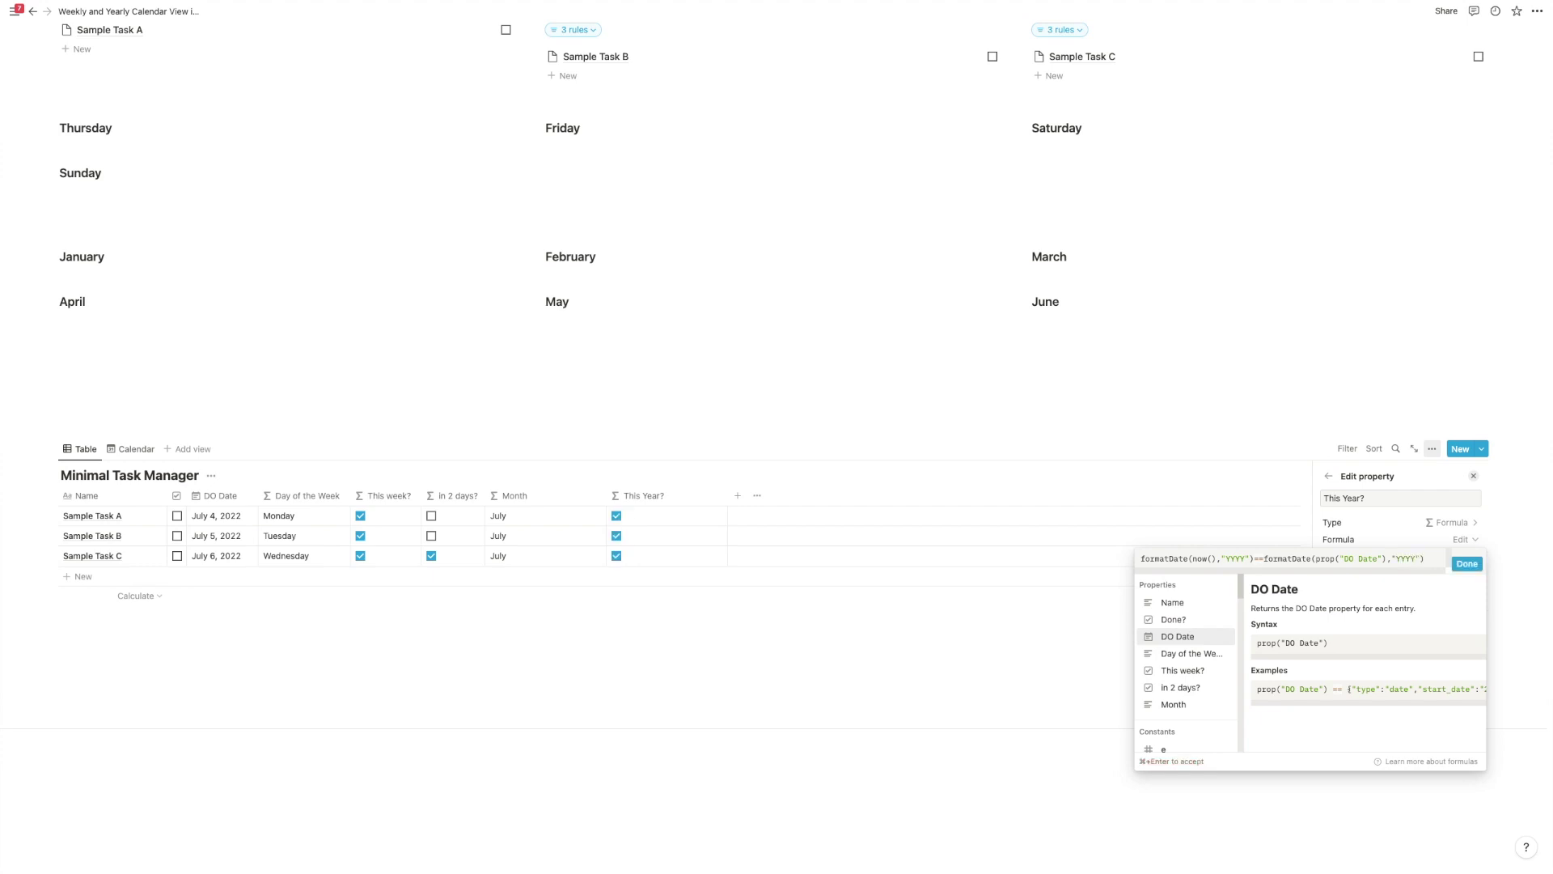
{"action": "left_click", "coordinate": [1467, 563]}
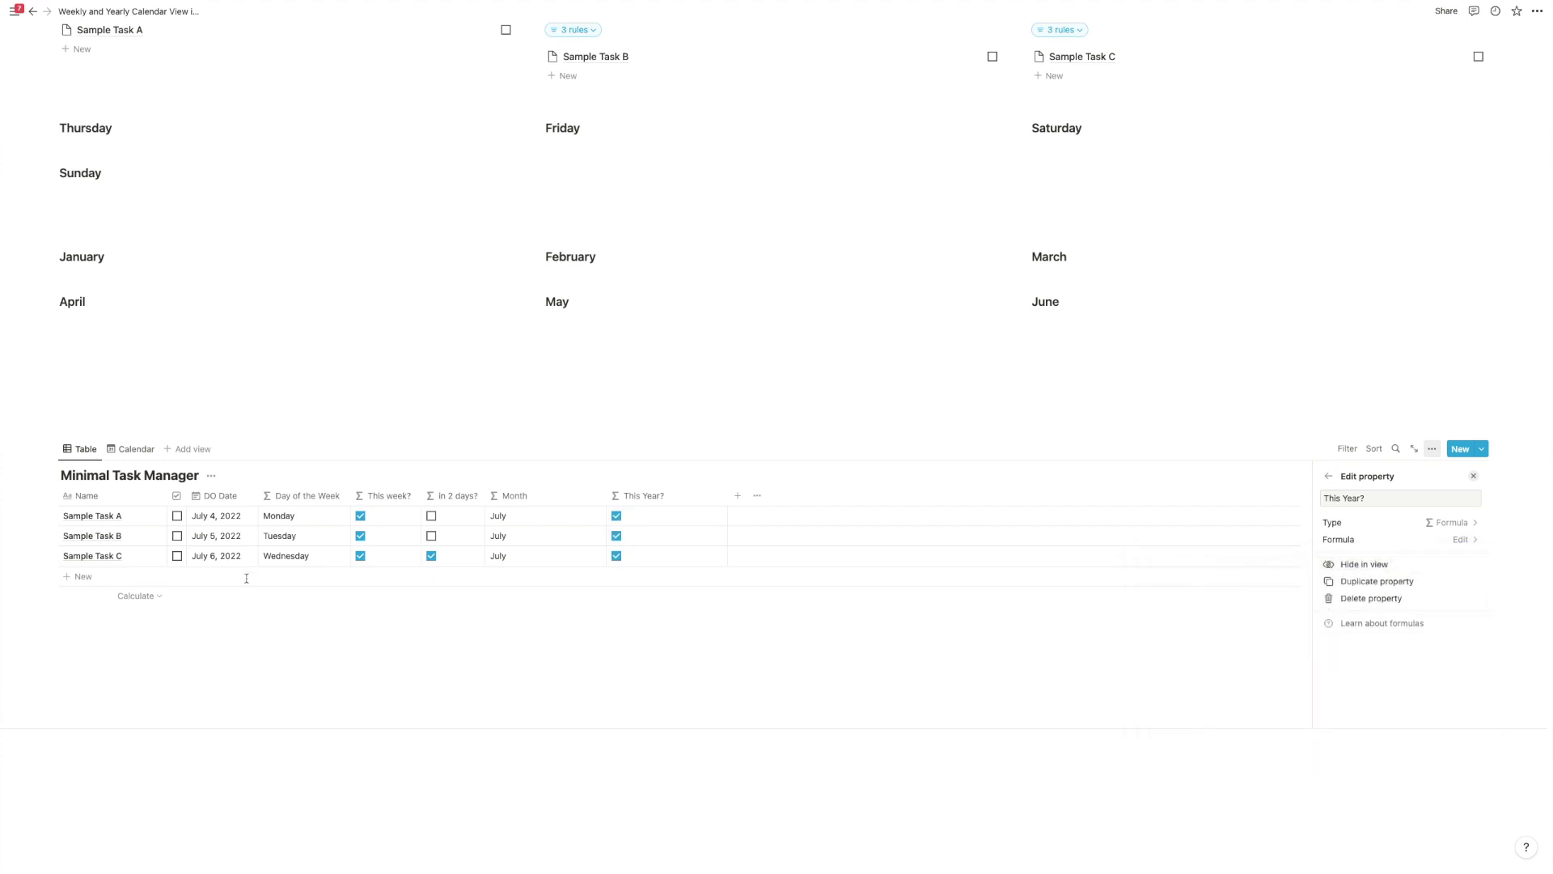
- Set Sample Task A's DO Date to April 1, 2022
{"action": "left_click", "coordinate": [227, 537]}
{"action": "left_click", "coordinate": [311, 260]}
{"action": "left_click", "coordinate": [310, 261]}
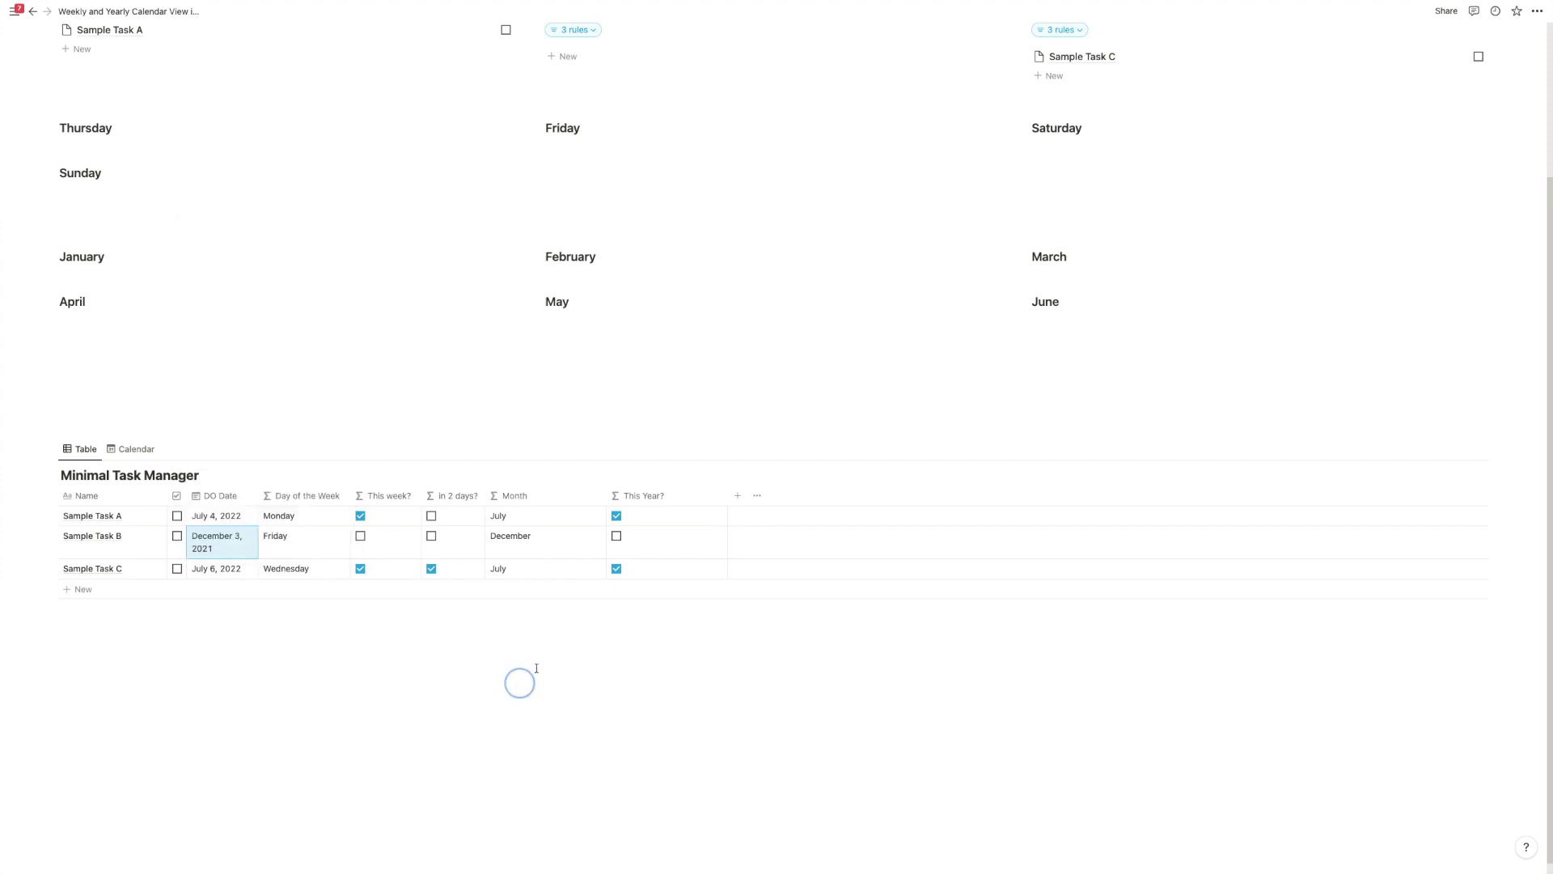
{"action": "scroll", "coordinate": [599, 574], "scroll_direction": "up", "scroll_amount": 3}
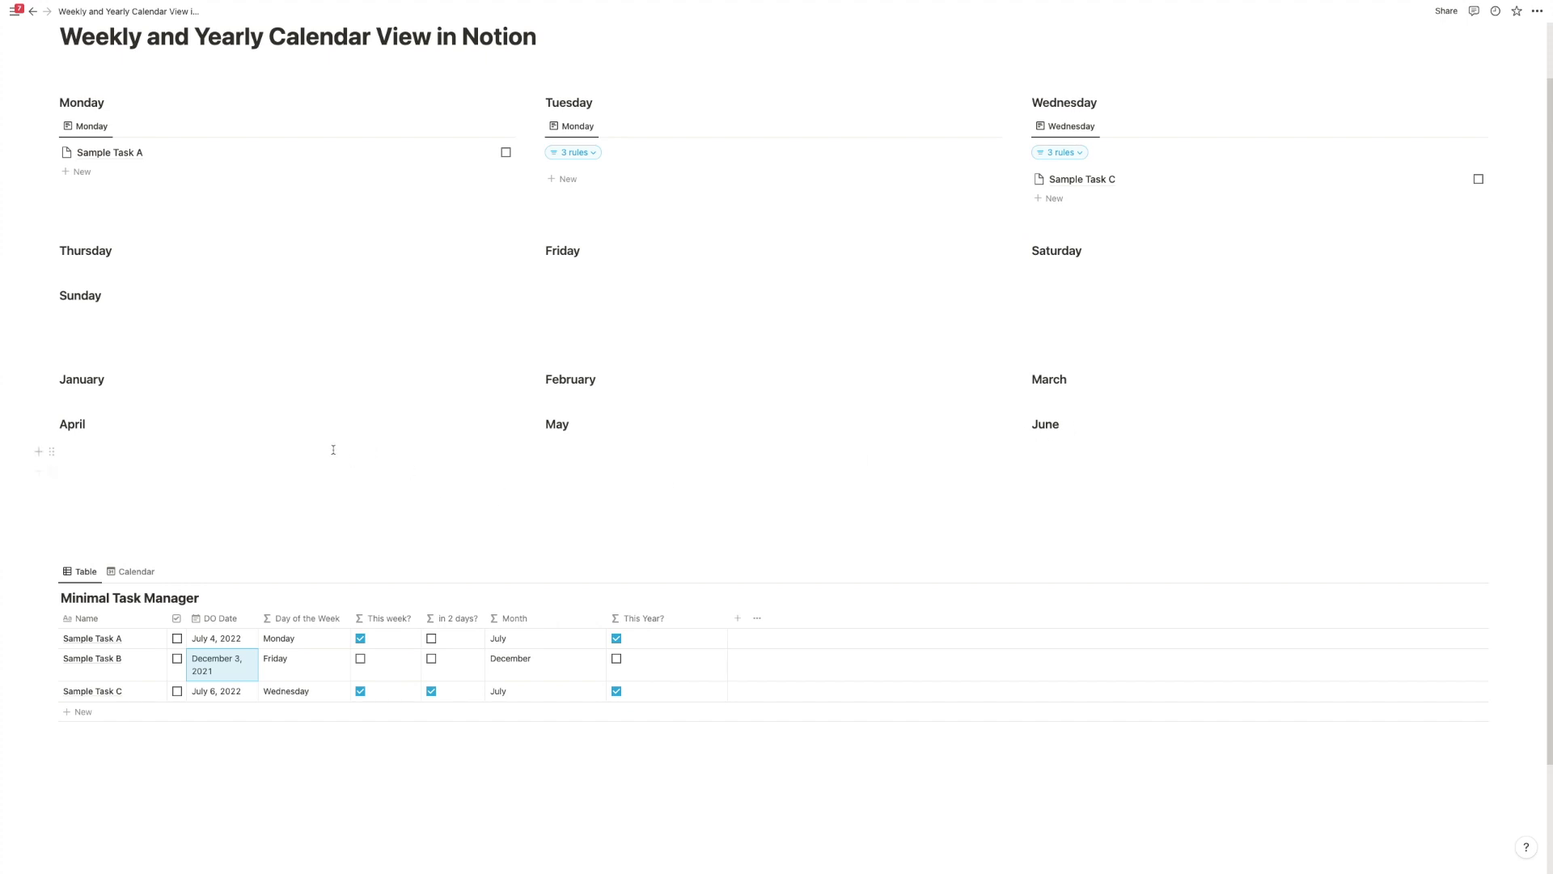
{"action": "left_click", "coordinate": [227, 638]}
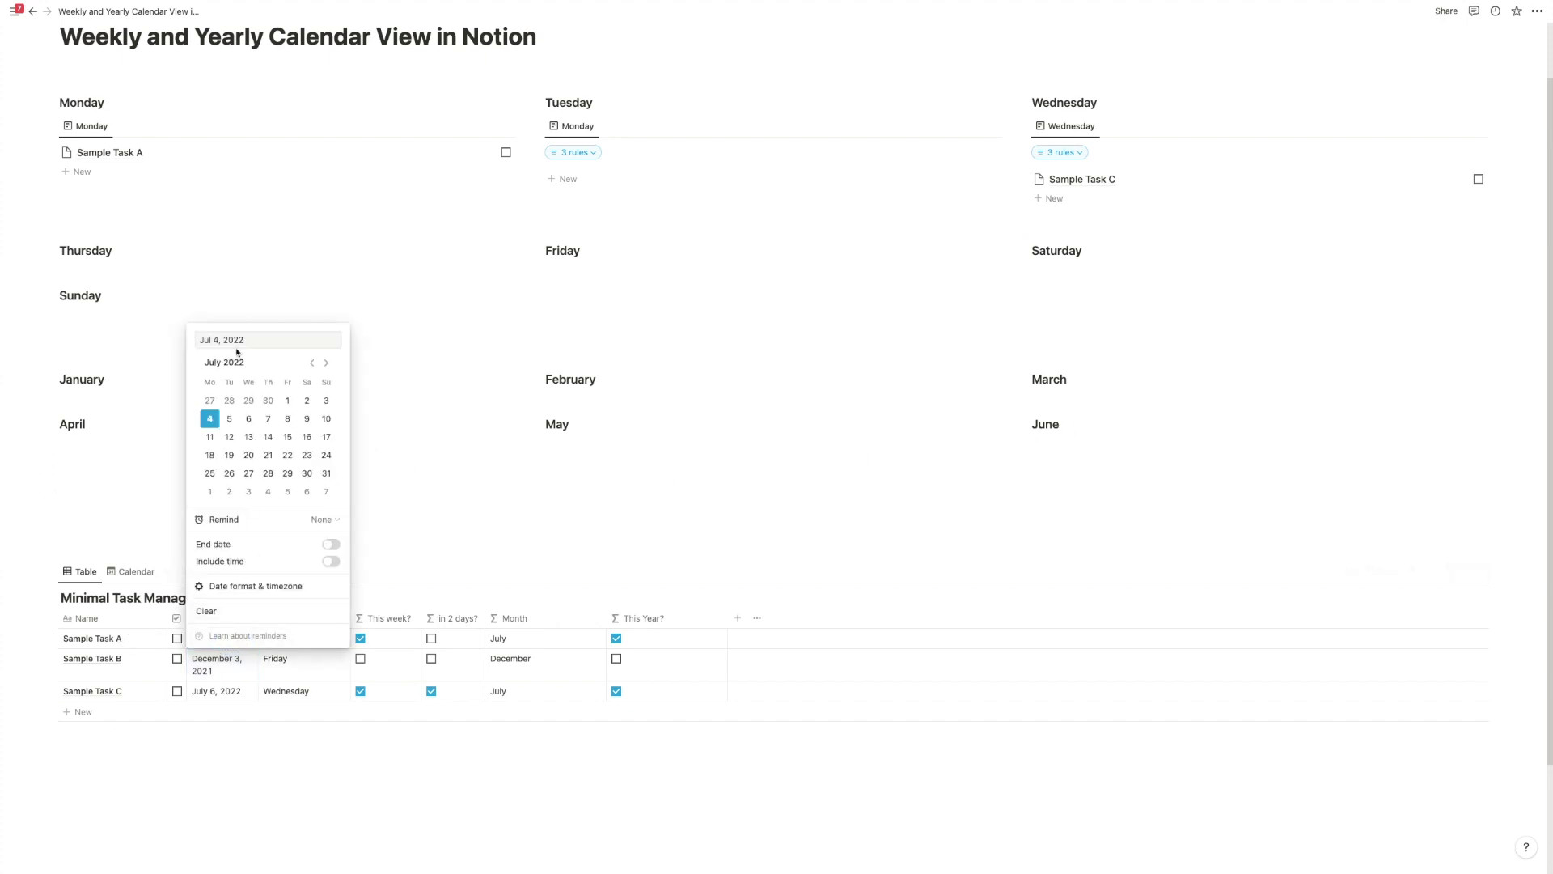
{"action": "left_click", "coordinate": [312, 362]}
{"action": "left_click", "coordinate": [312, 362]}
{"action": "left_click", "coordinate": [311, 362]}
{"action": "left_click", "coordinate": [288, 401]}
{"action": "left_click", "coordinate": [399, 478]}
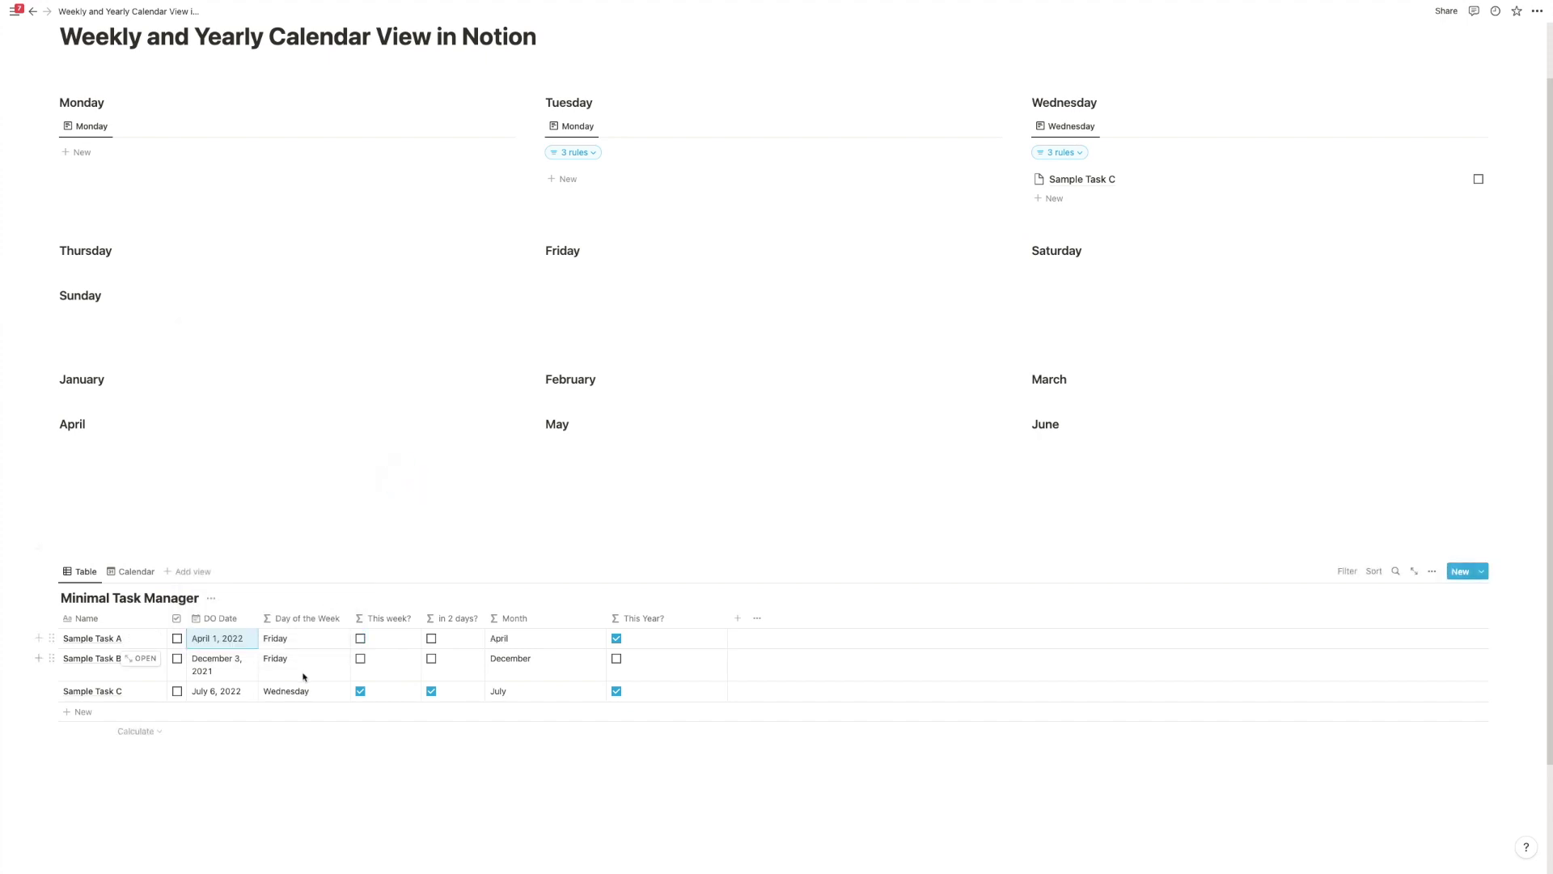
- Set Sample Task B's DO Date to April 2, 2022 and add an empty line under April
{"action": "left_click", "coordinate": [223, 668]}
{"action": "left_click", "coordinate": [326, 396]}
{"action": "left_click", "coordinate": [326, 395]}
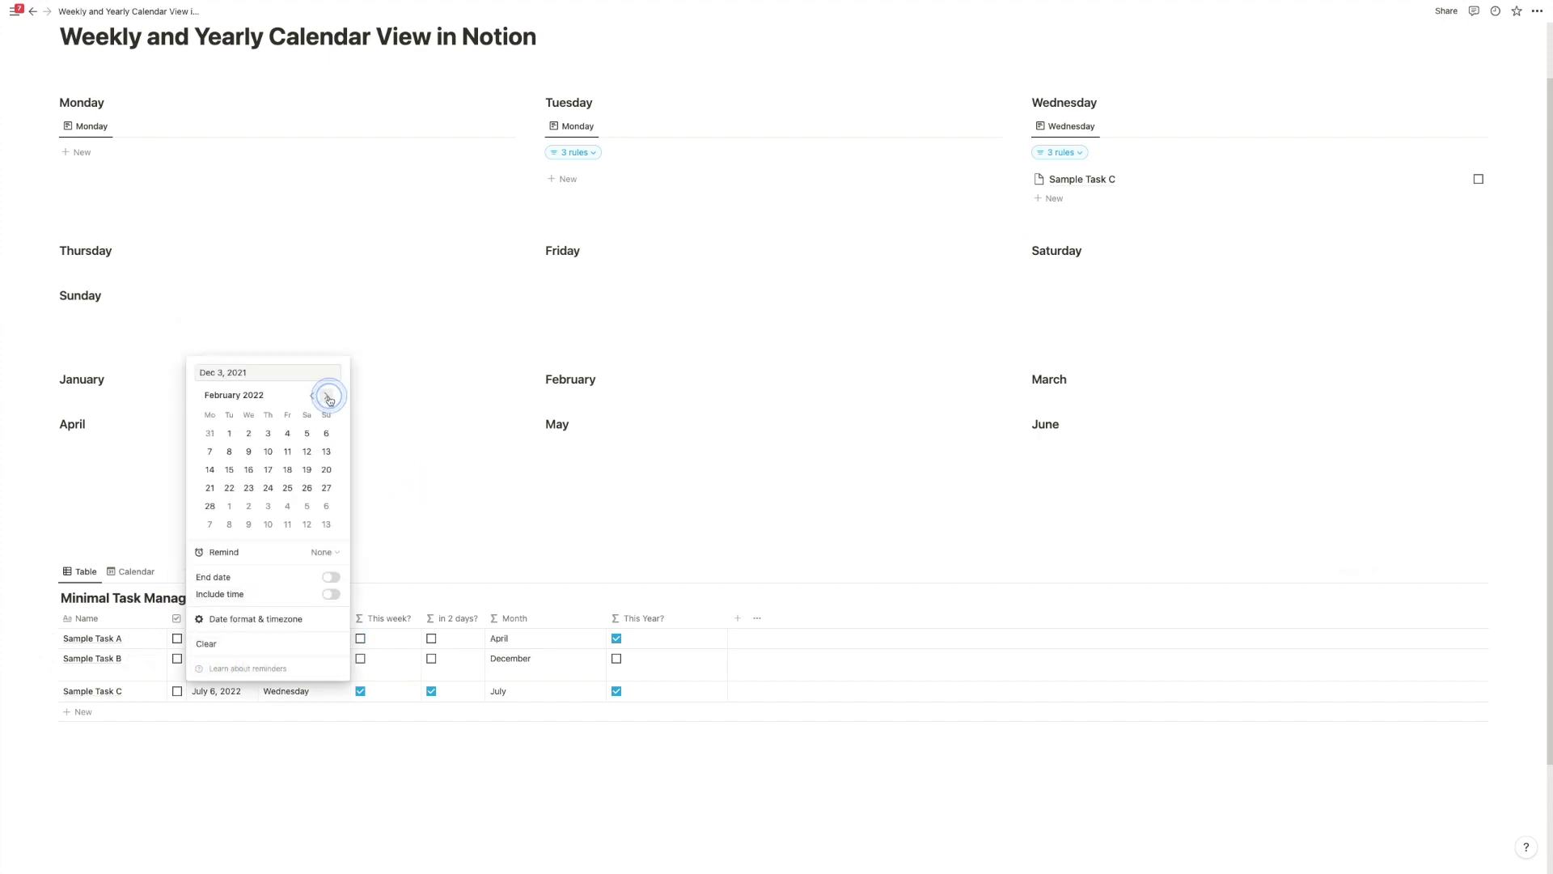
{"action": "left_click", "coordinate": [326, 395]}
{"action": "left_click", "coordinate": [326, 395]}
{"action": "left_click", "coordinate": [307, 433]}
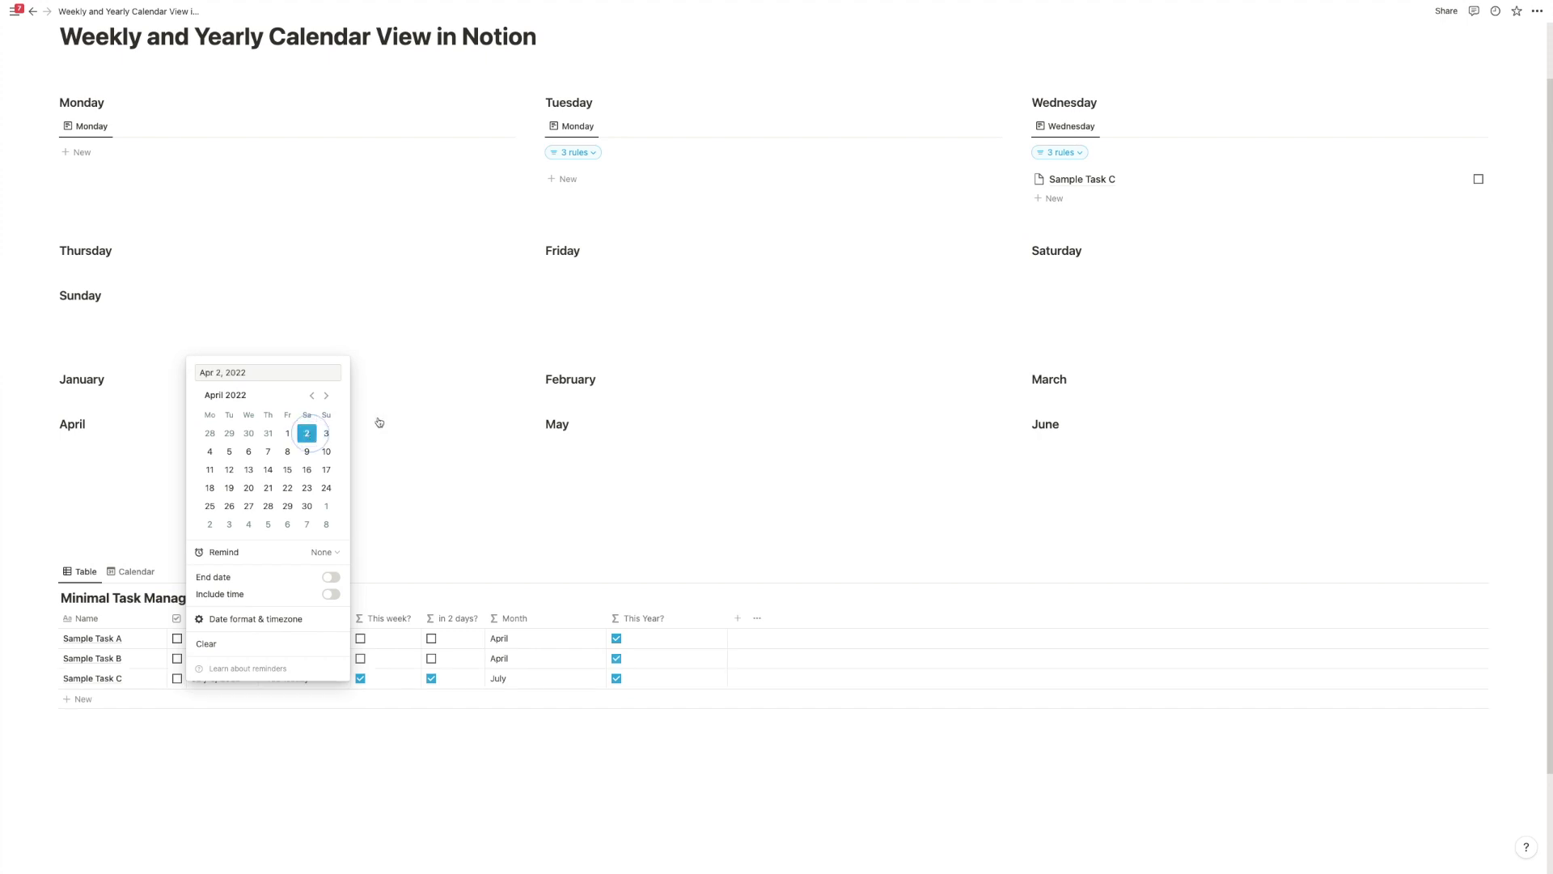
{"action": "left_click", "coordinate": [973, 288]}
{"action": "left_click", "coordinate": [175, 443]}
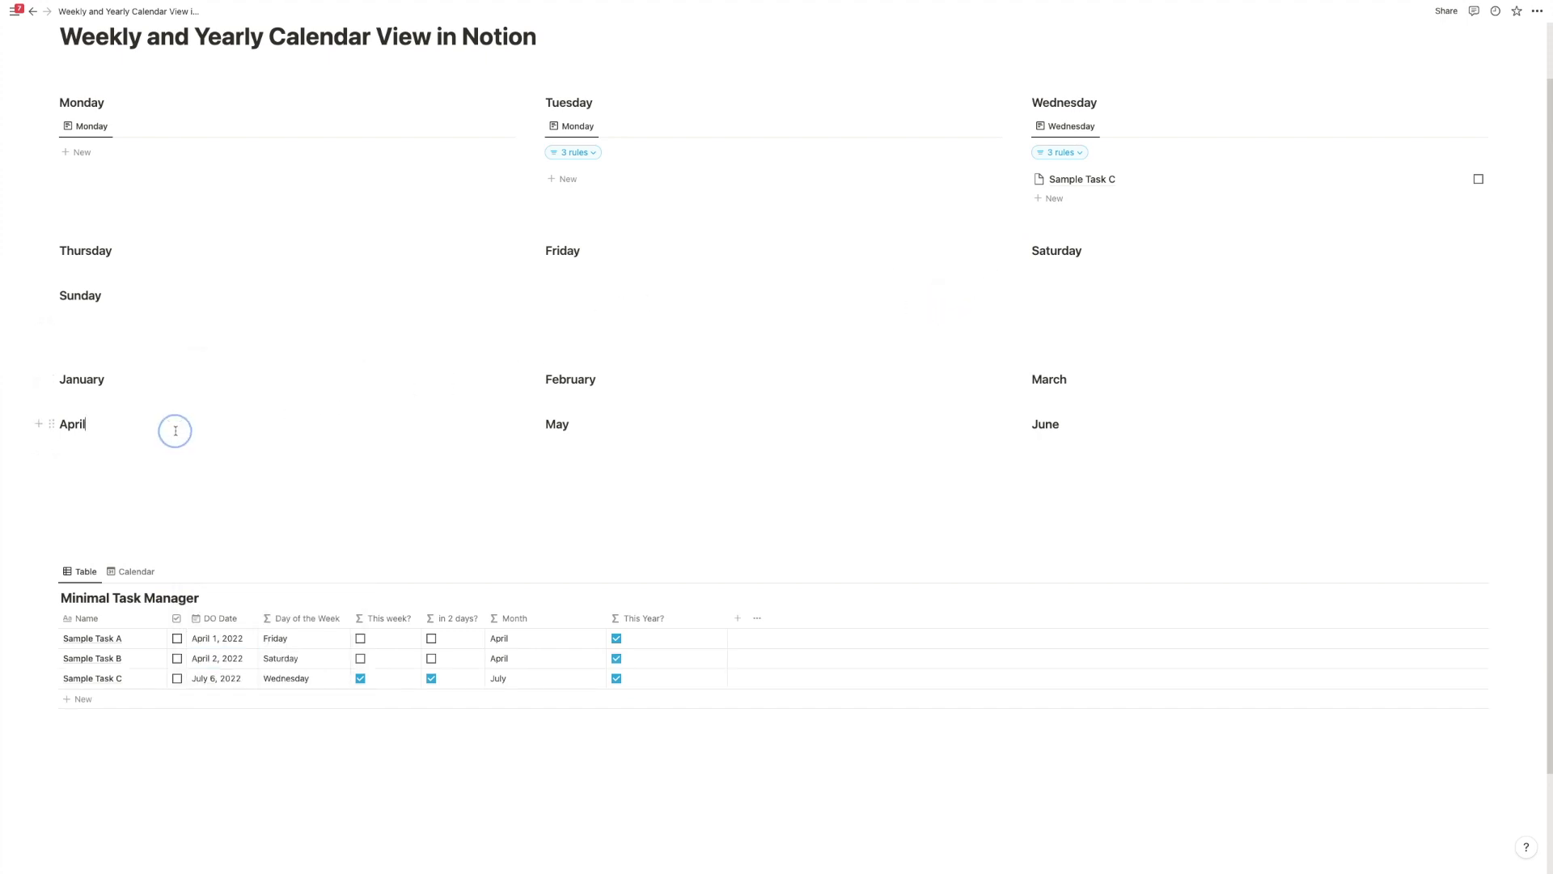
{"action": "key", "text": "Return"}
- Insert a linked Minimal Task Manager view under April as a list without database title
{"action": "type", "text": "/create"}
{"action": "key", "text": "Return"}
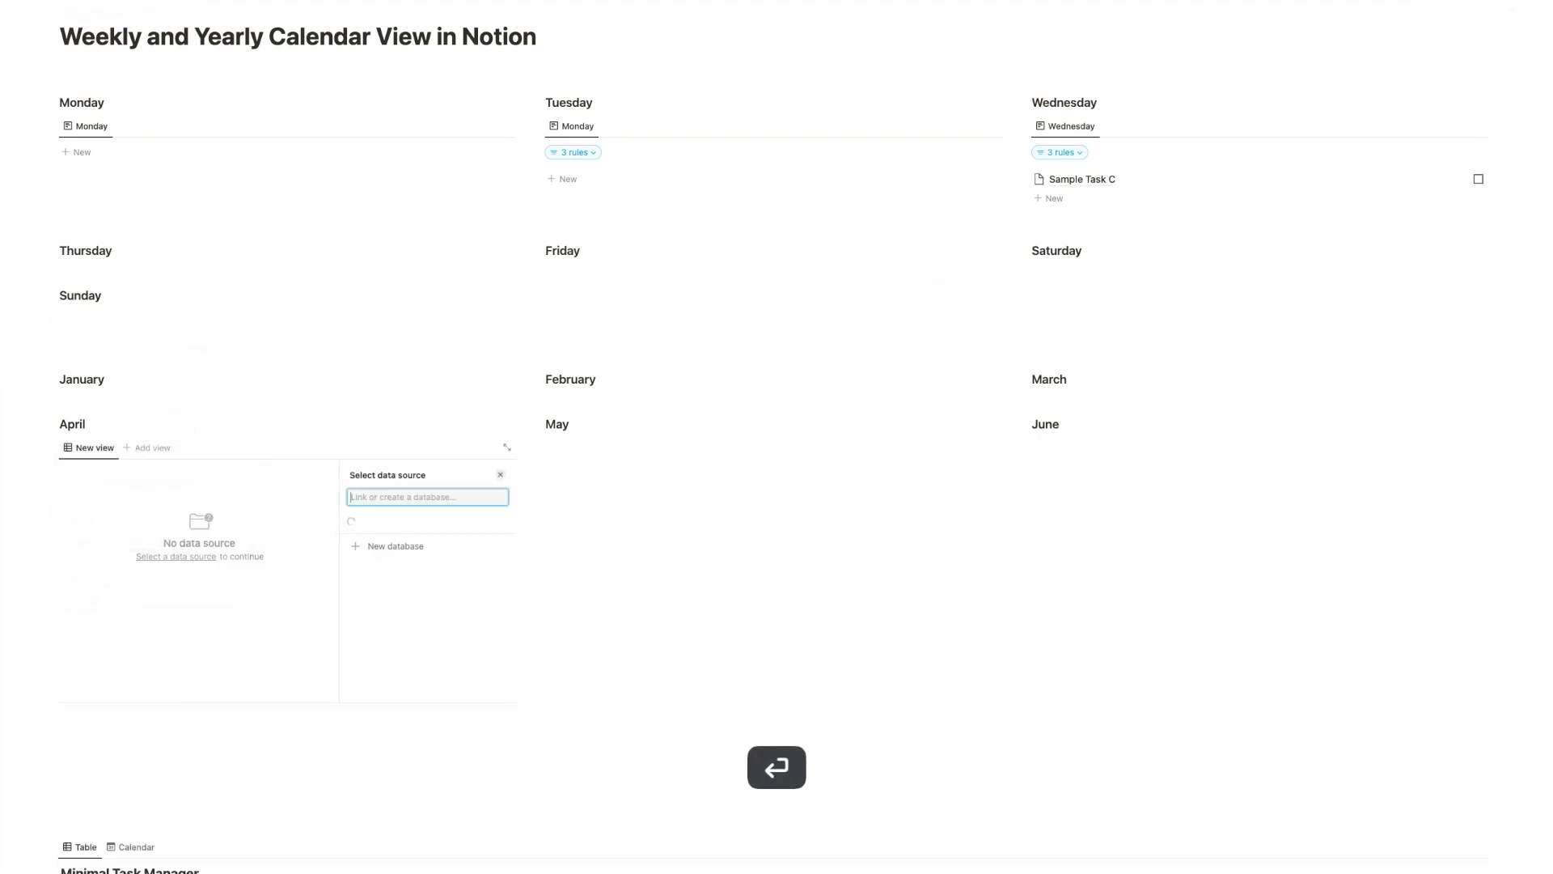
{"action": "left_click", "coordinate": [438, 526]}
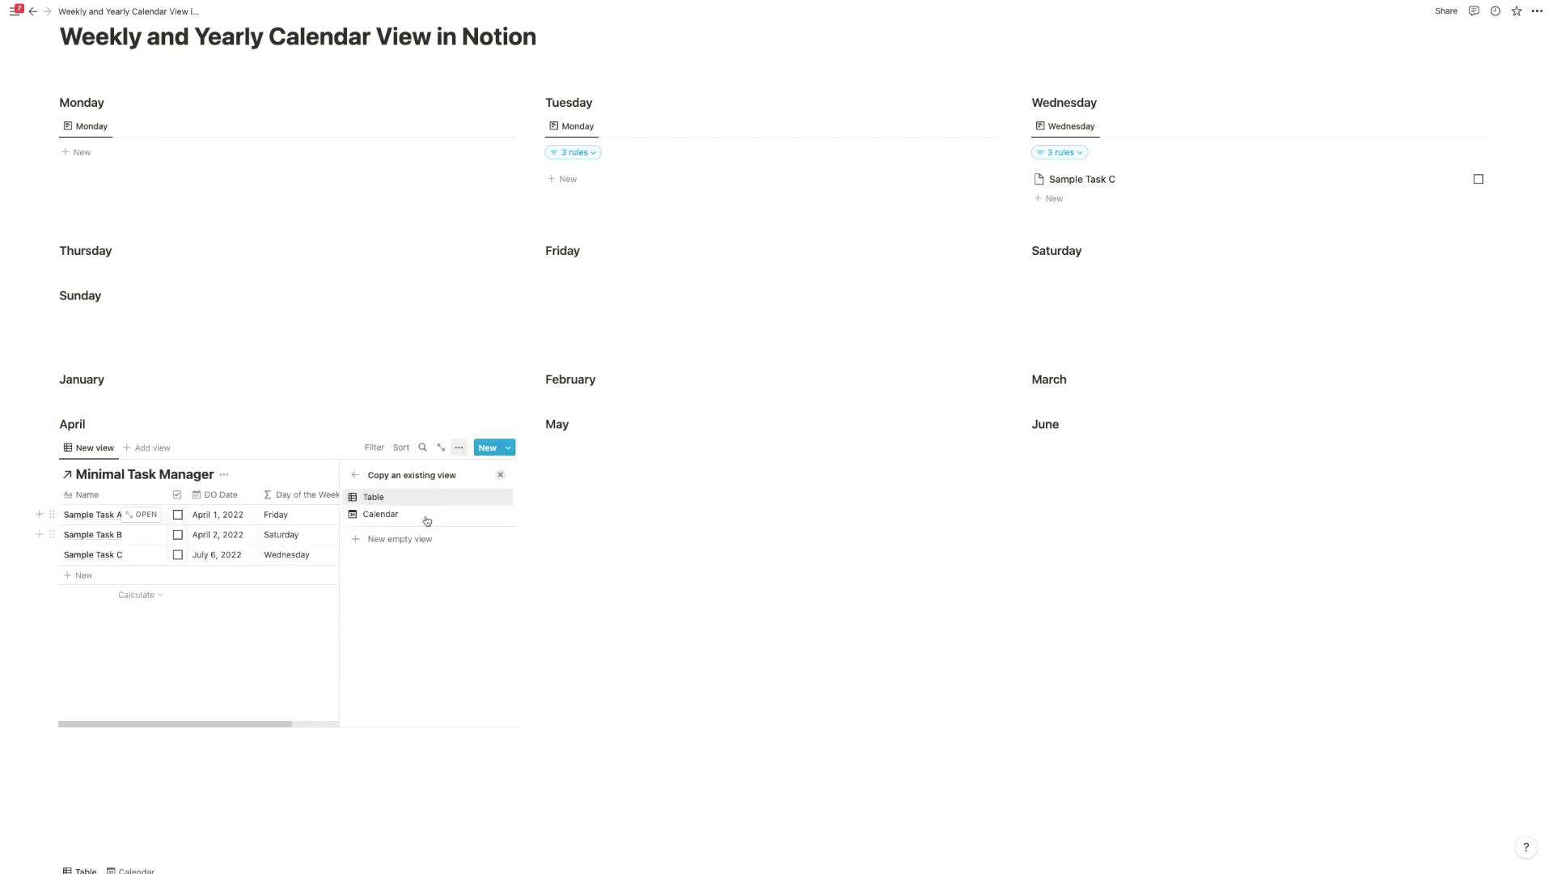
{"action": "left_click", "coordinate": [406, 532]}
{"action": "left_click", "coordinate": [431, 584]}
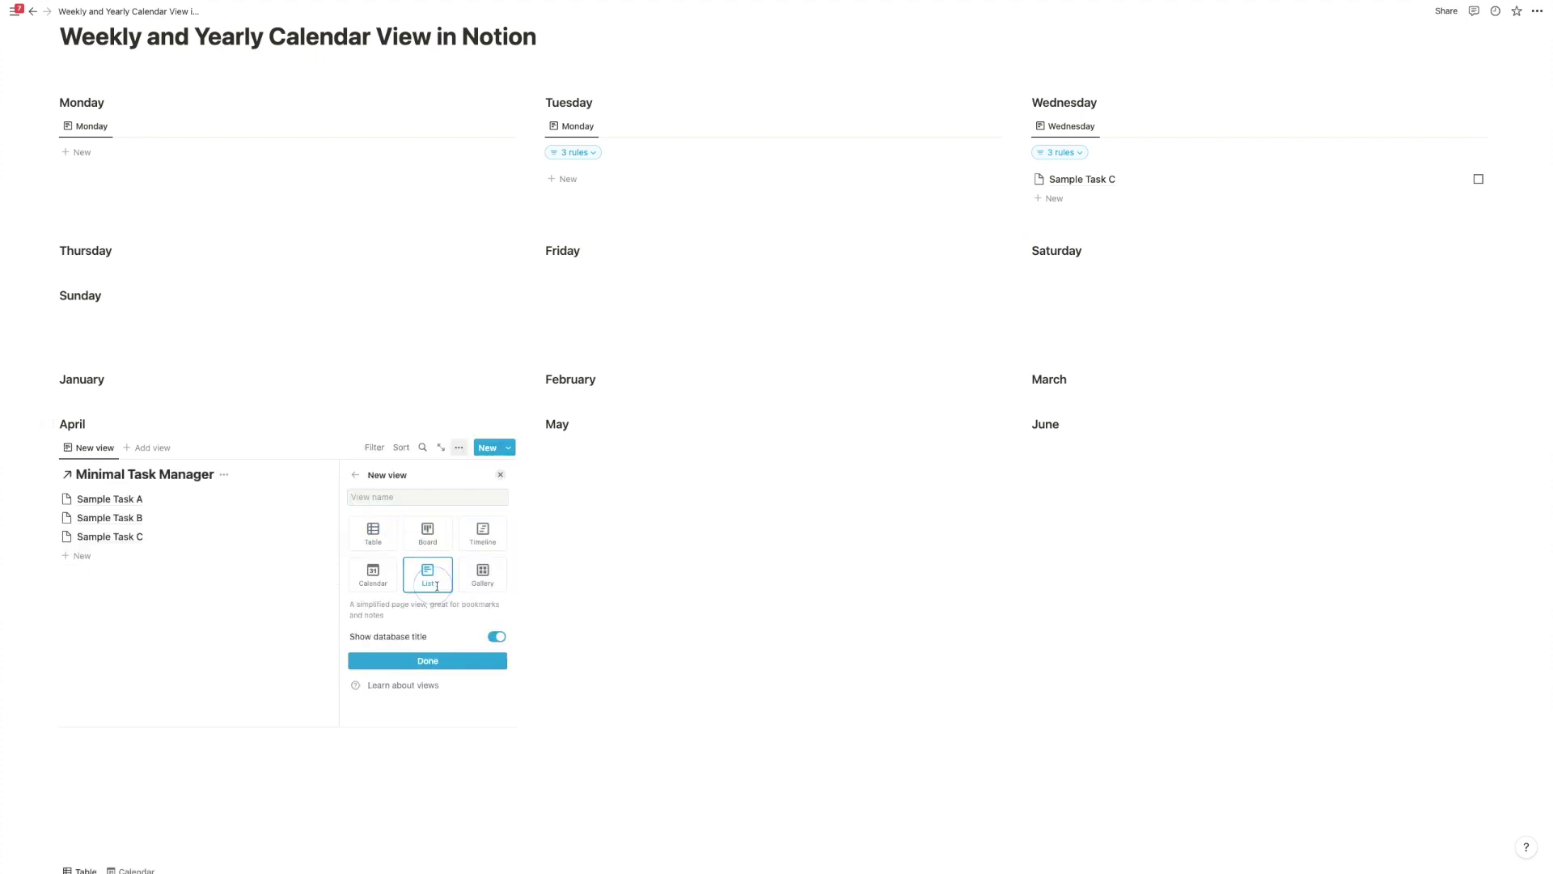
{"action": "left_click", "coordinate": [496, 637]}
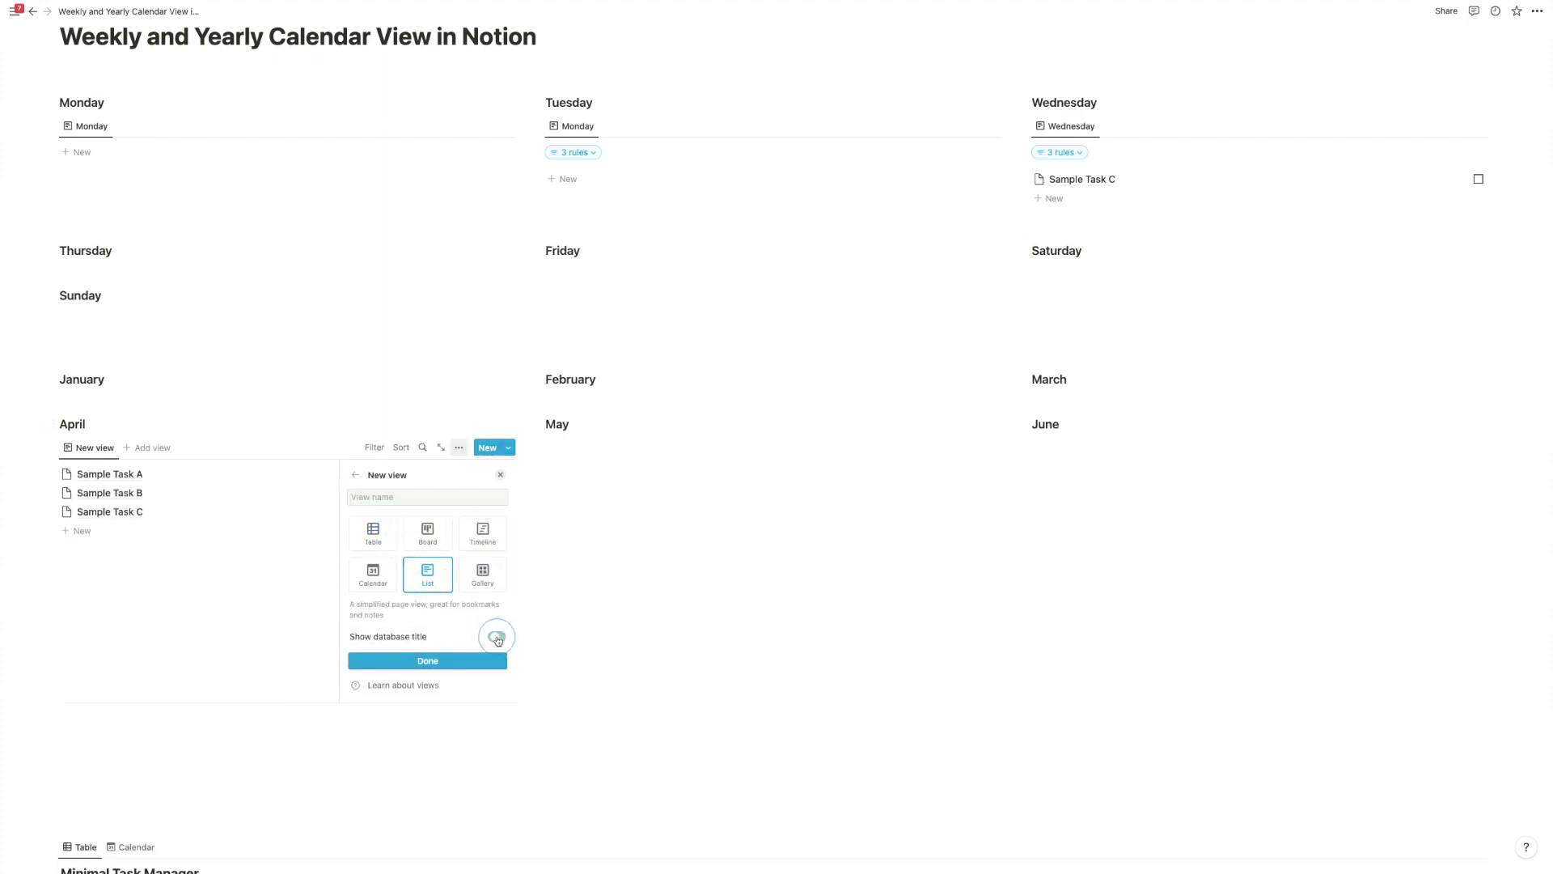
{"action": "left_click", "coordinate": [451, 661]}
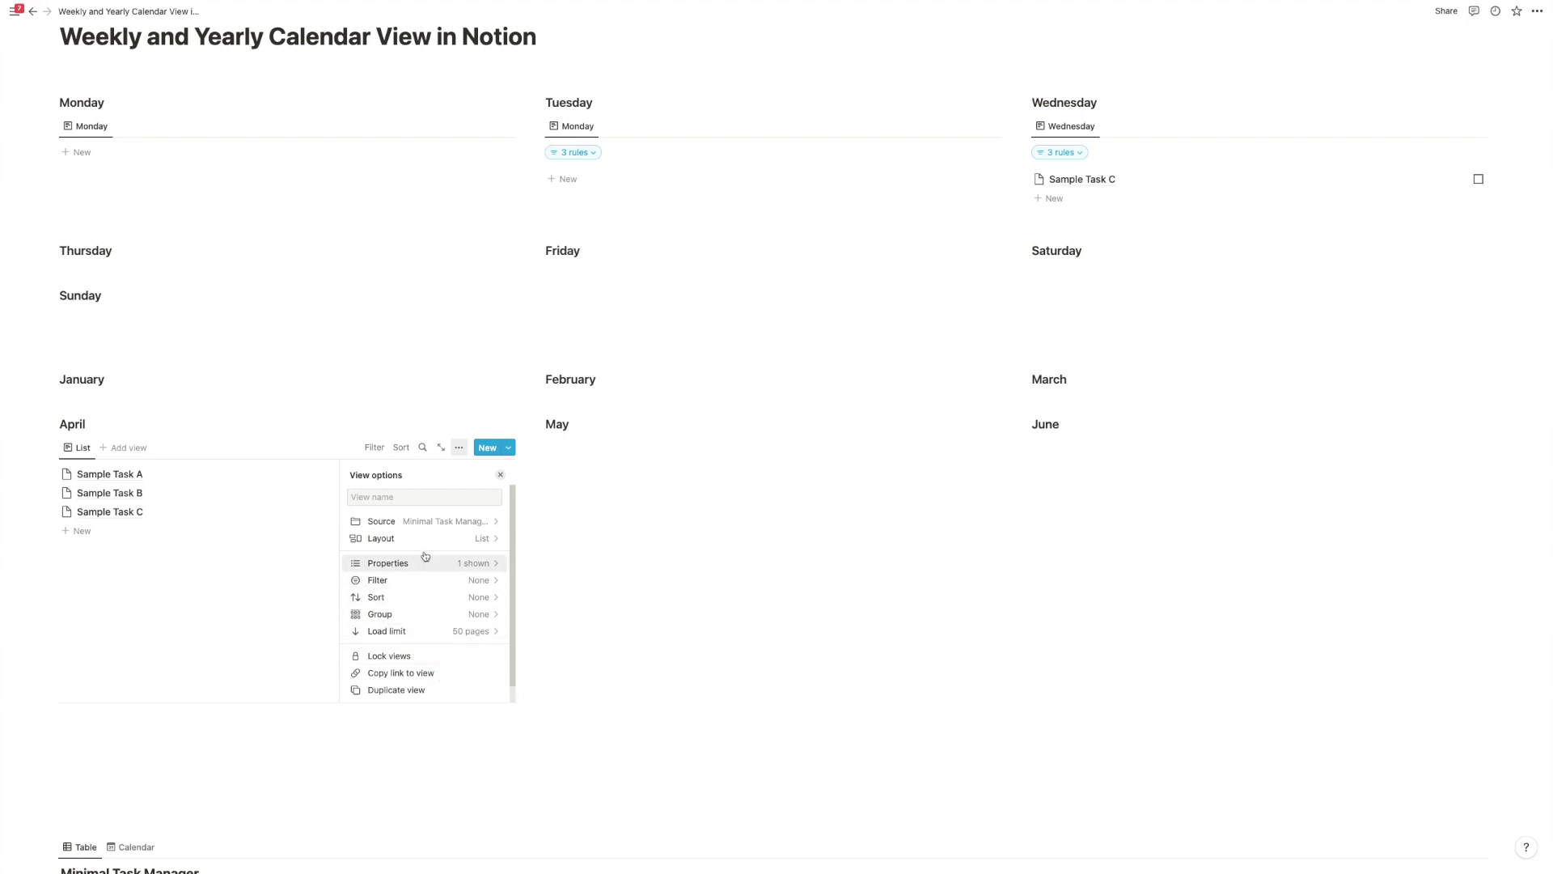
- Add an advanced filter rule requiring Done? to be unchecked
{"action": "left_click", "coordinate": [416, 581]}
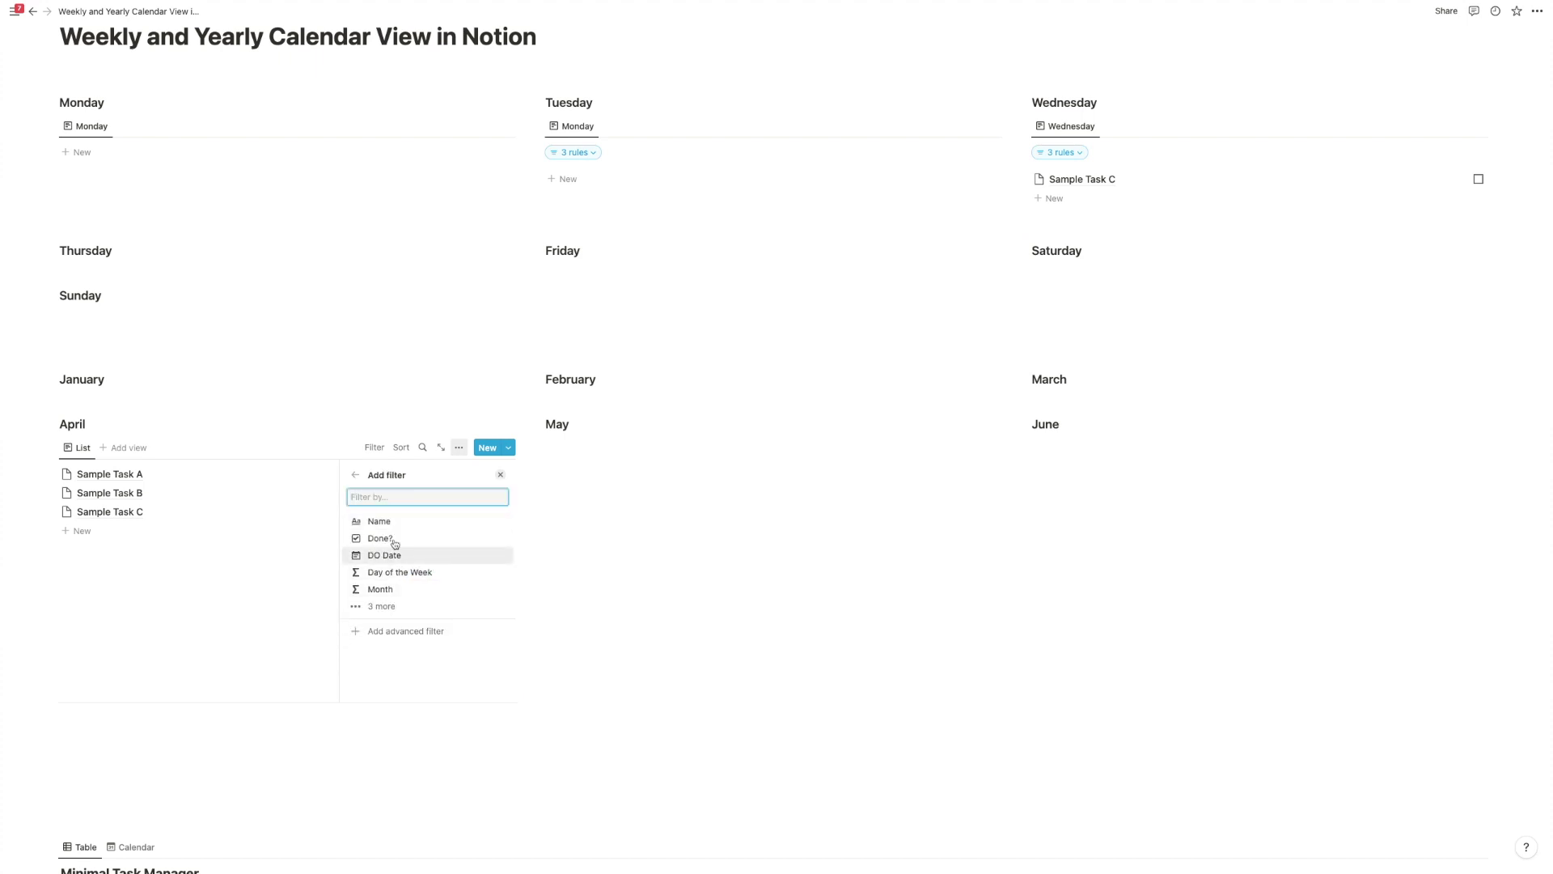
{"action": "left_click", "coordinate": [390, 631]}
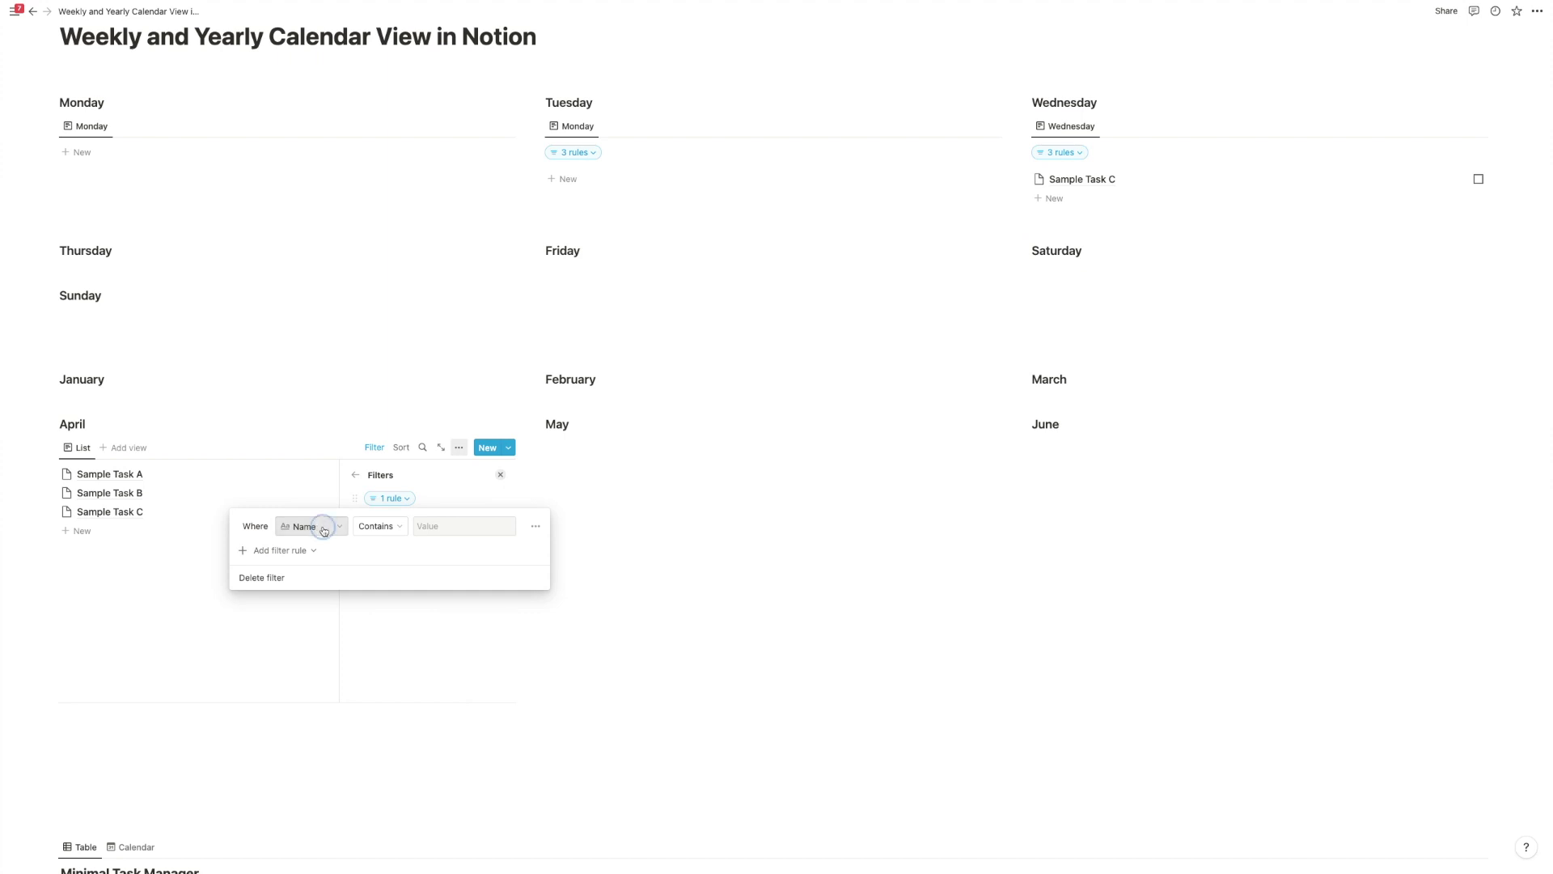
{"action": "left_click", "coordinate": [315, 526]}
{"action": "left_click", "coordinate": [302, 628]}
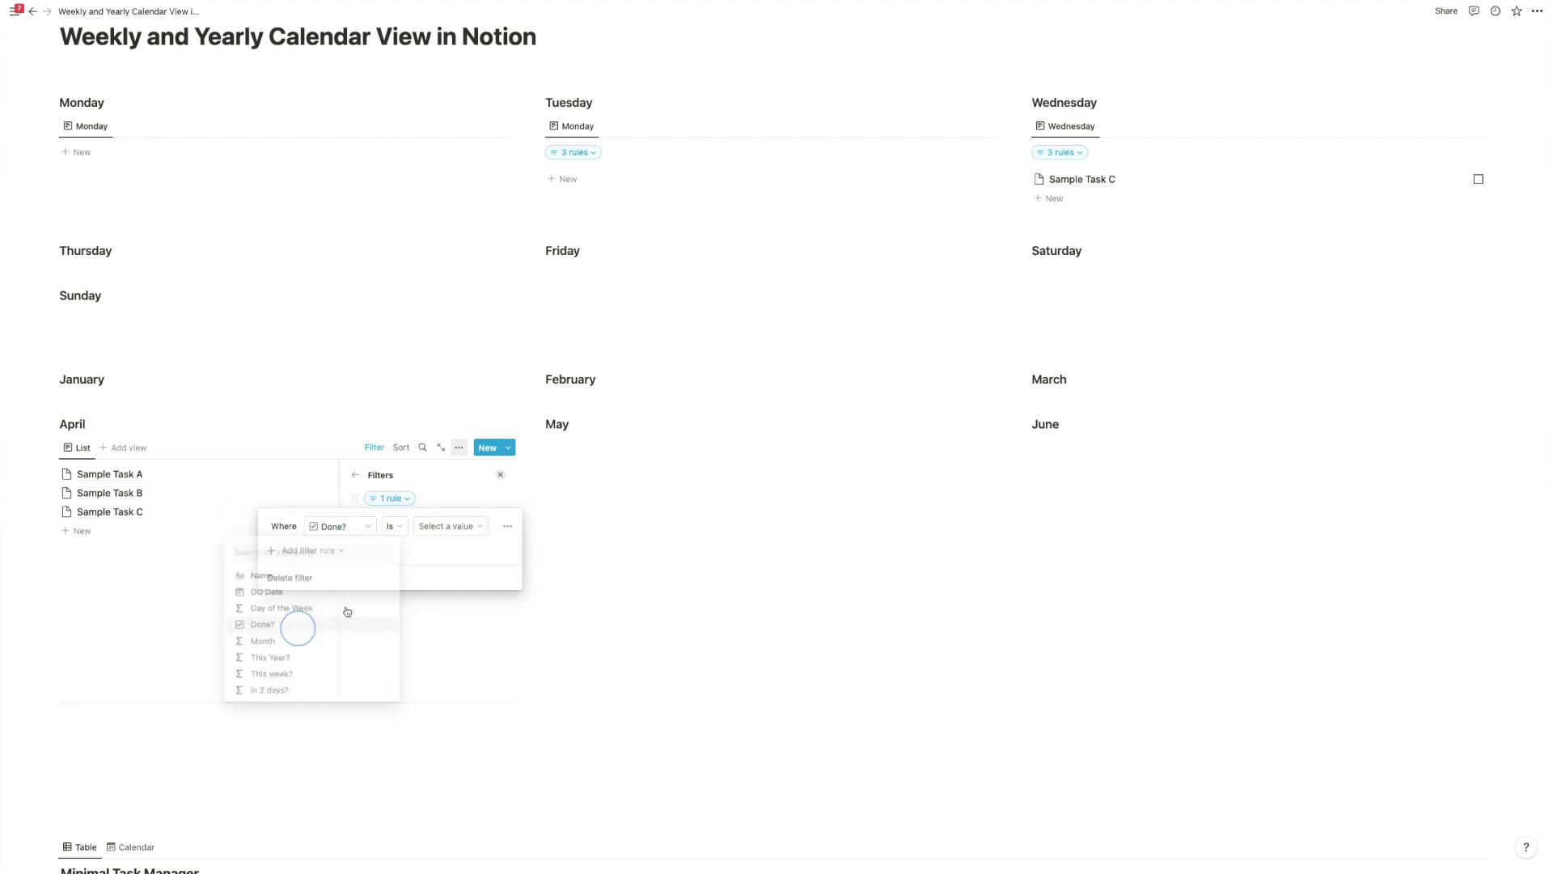
{"action": "left_click", "coordinate": [450, 531]}
{"action": "left_click", "coordinate": [439, 553]}
- Add a second filter rule: Month contains April
{"action": "left_click", "coordinate": [306, 550]}
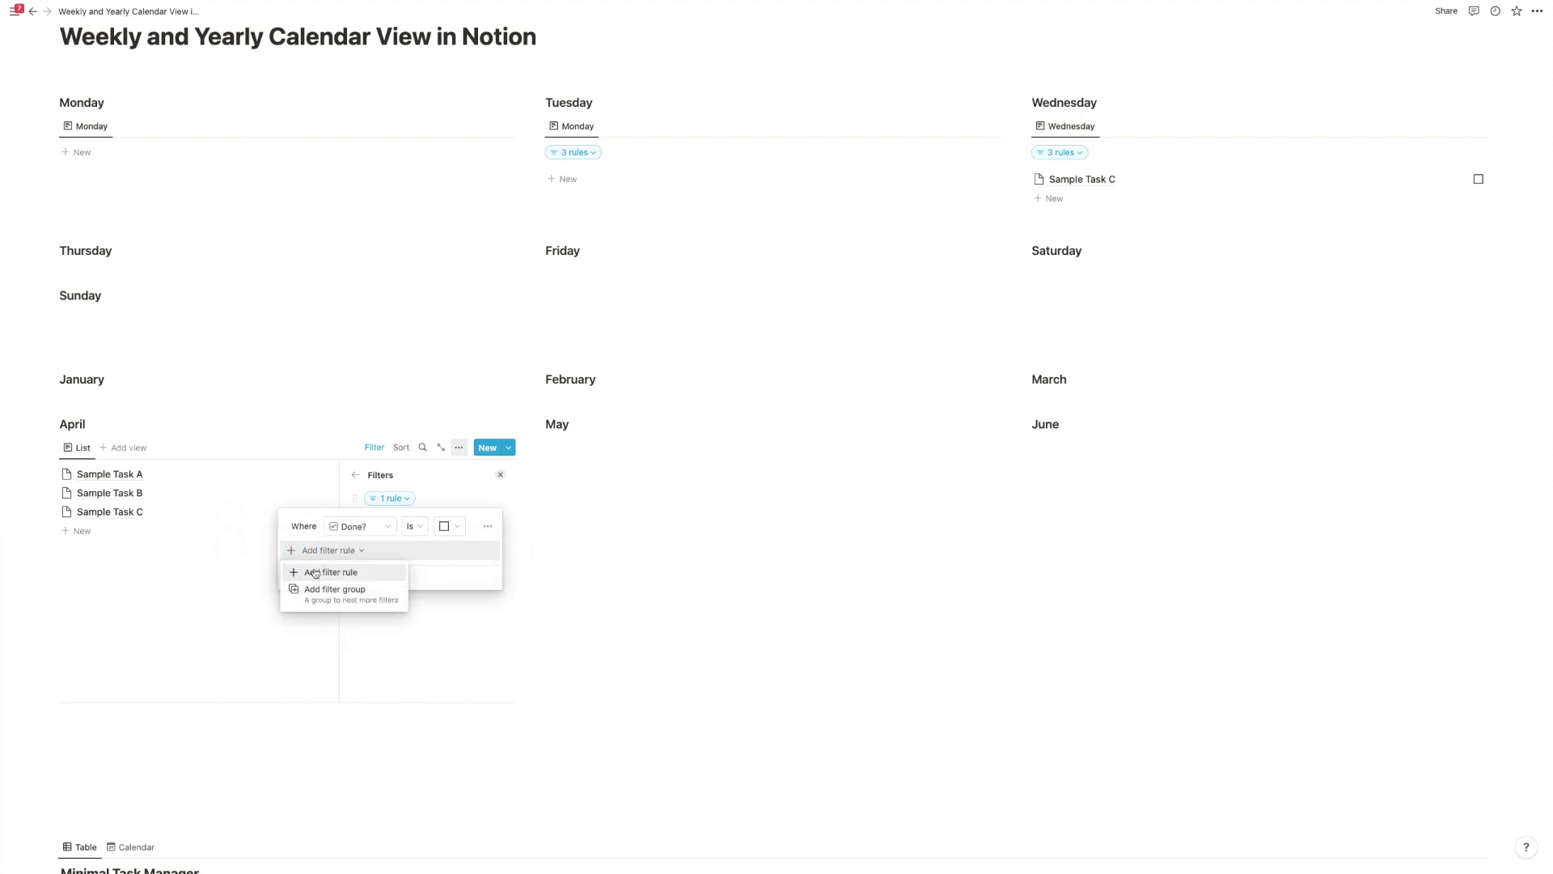
{"action": "left_click", "coordinate": [324, 572]}
{"action": "left_click", "coordinate": [352, 552]}
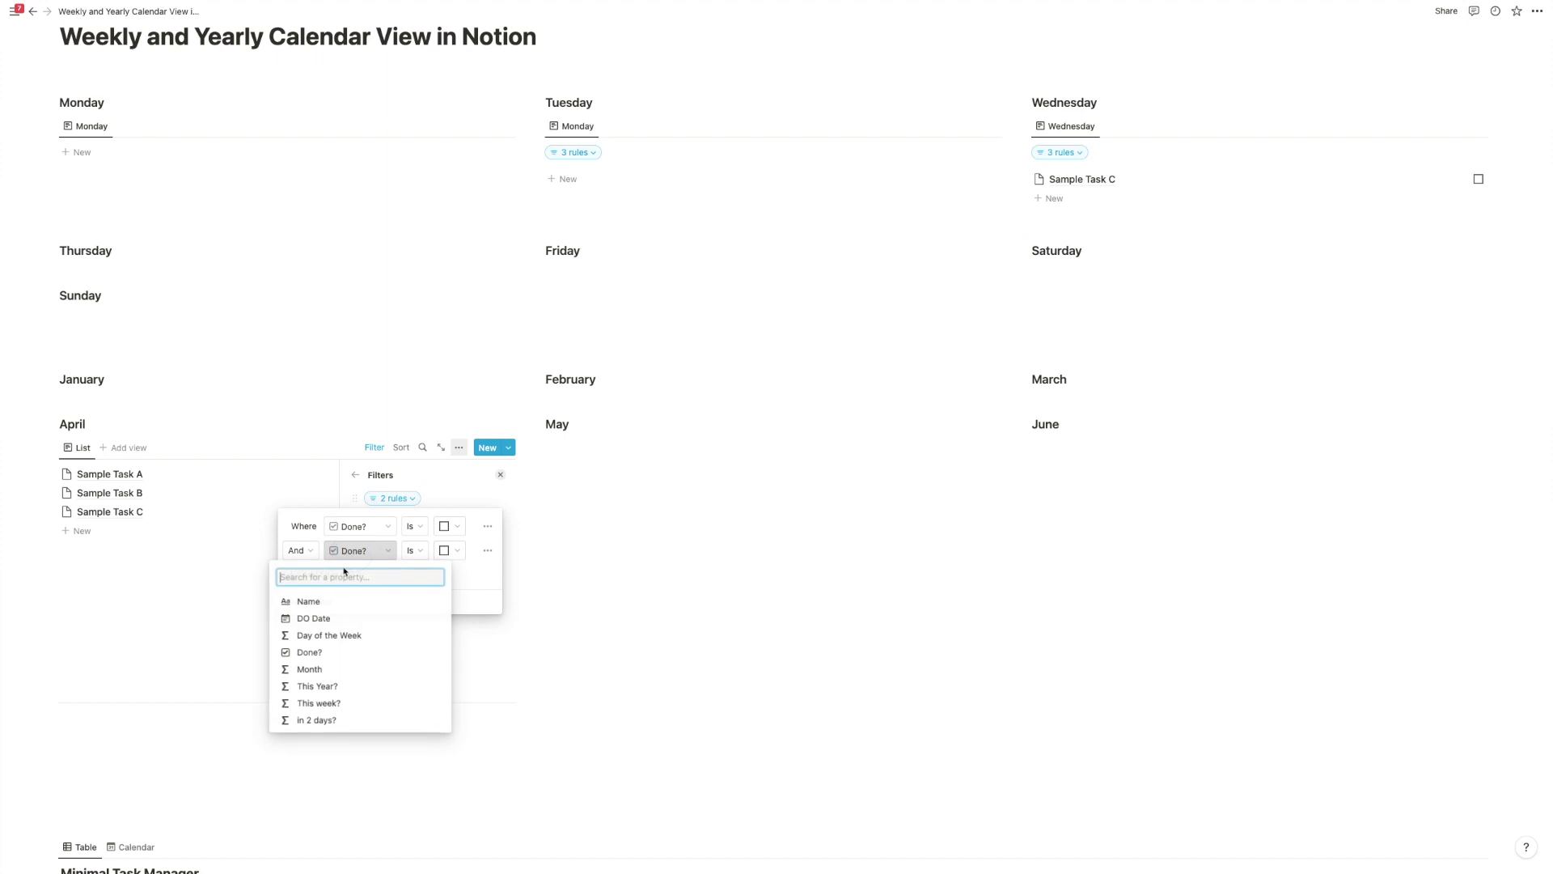
{"action": "left_click", "coordinate": [337, 668]}
{"action": "left_click", "coordinate": [451, 549]}
{"action": "type", "text": "April"}
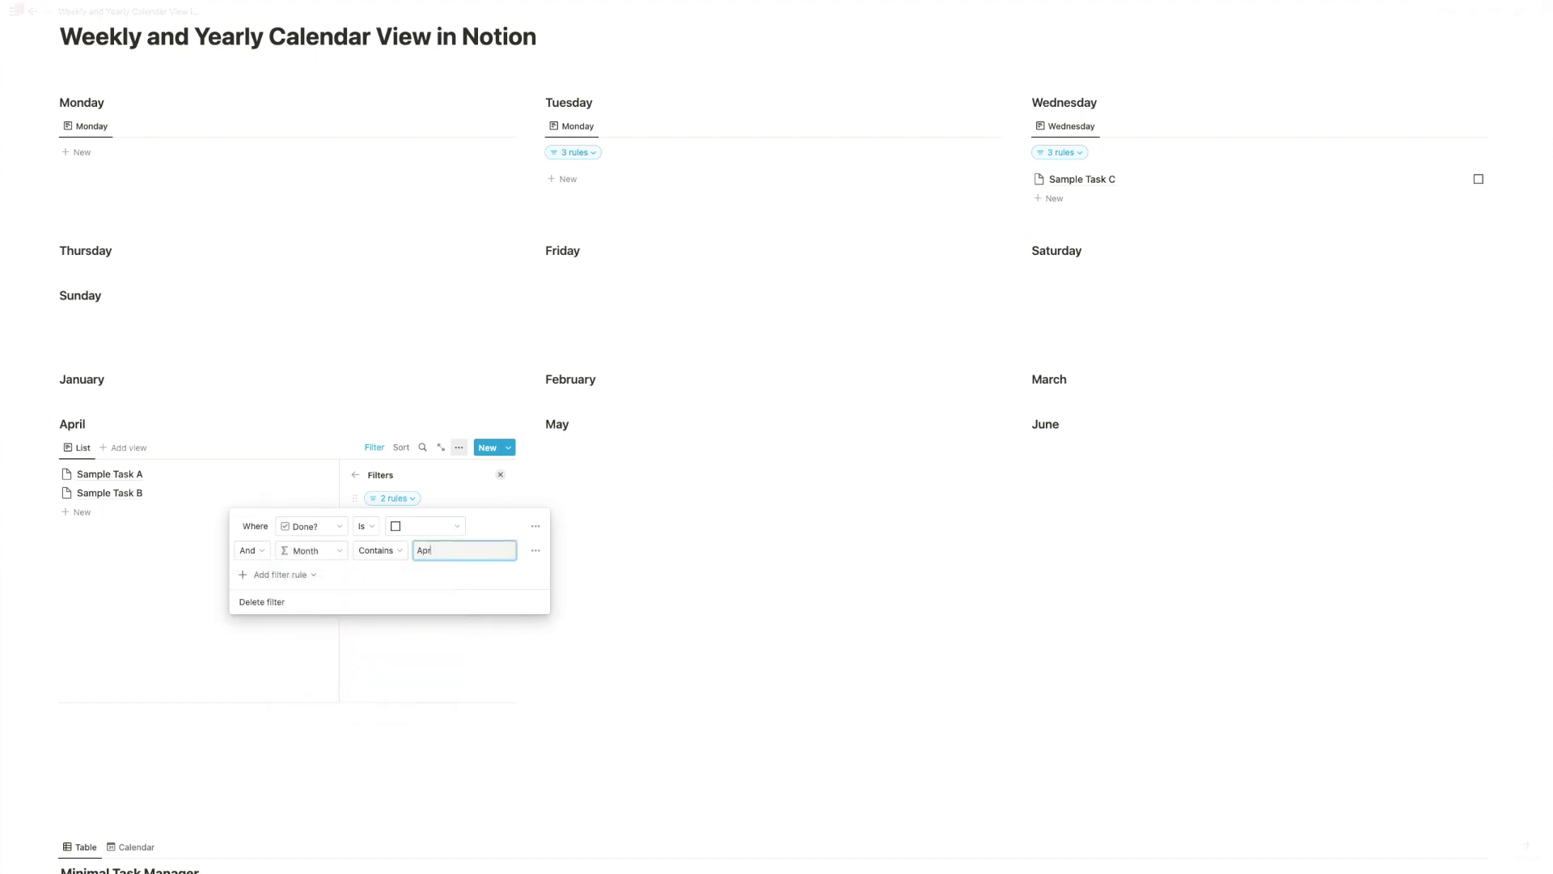
- Add a third filter rule requiring This Year? to be checked
{"action": "left_click", "coordinate": [282, 576]}
{"action": "left_click", "coordinate": [283, 596]}
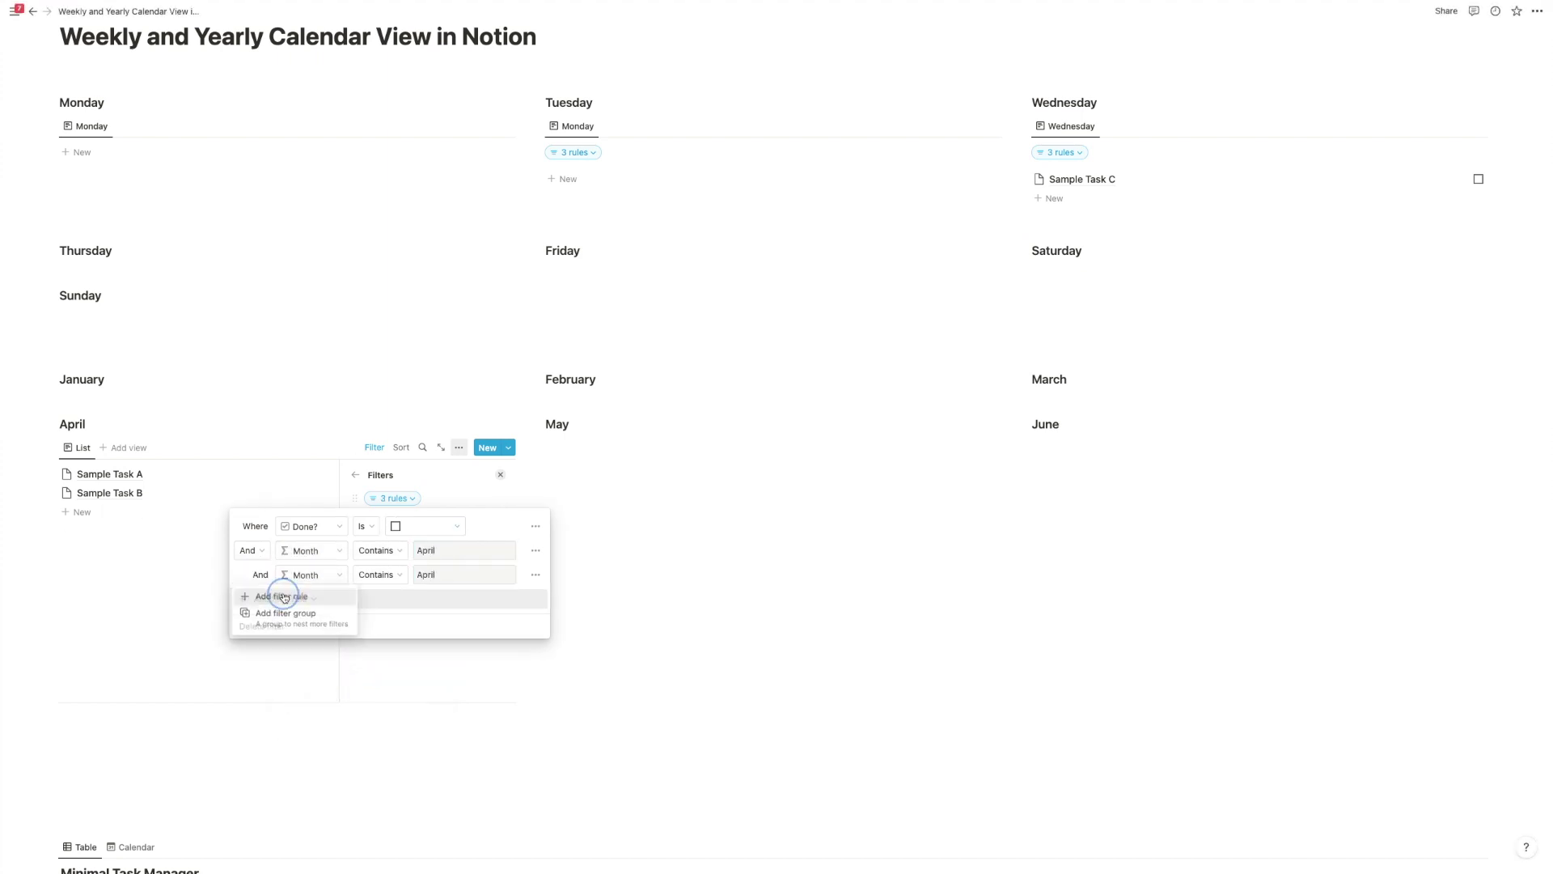
{"action": "left_click", "coordinate": [306, 576]}
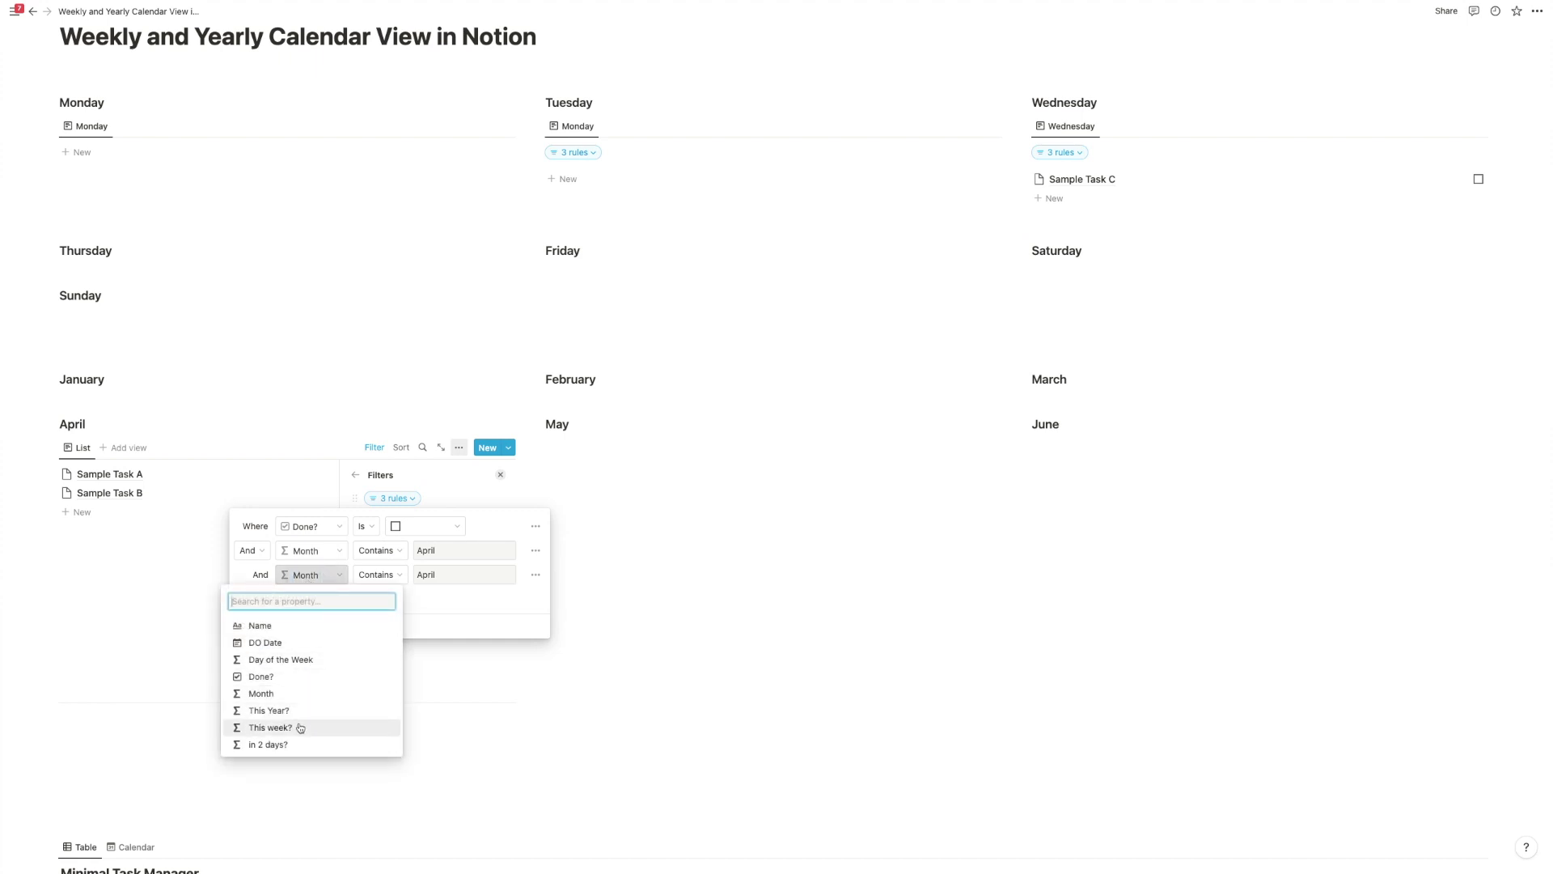
{"action": "left_click", "coordinate": [275, 710]}
{"action": "left_click", "coordinate": [453, 574]}
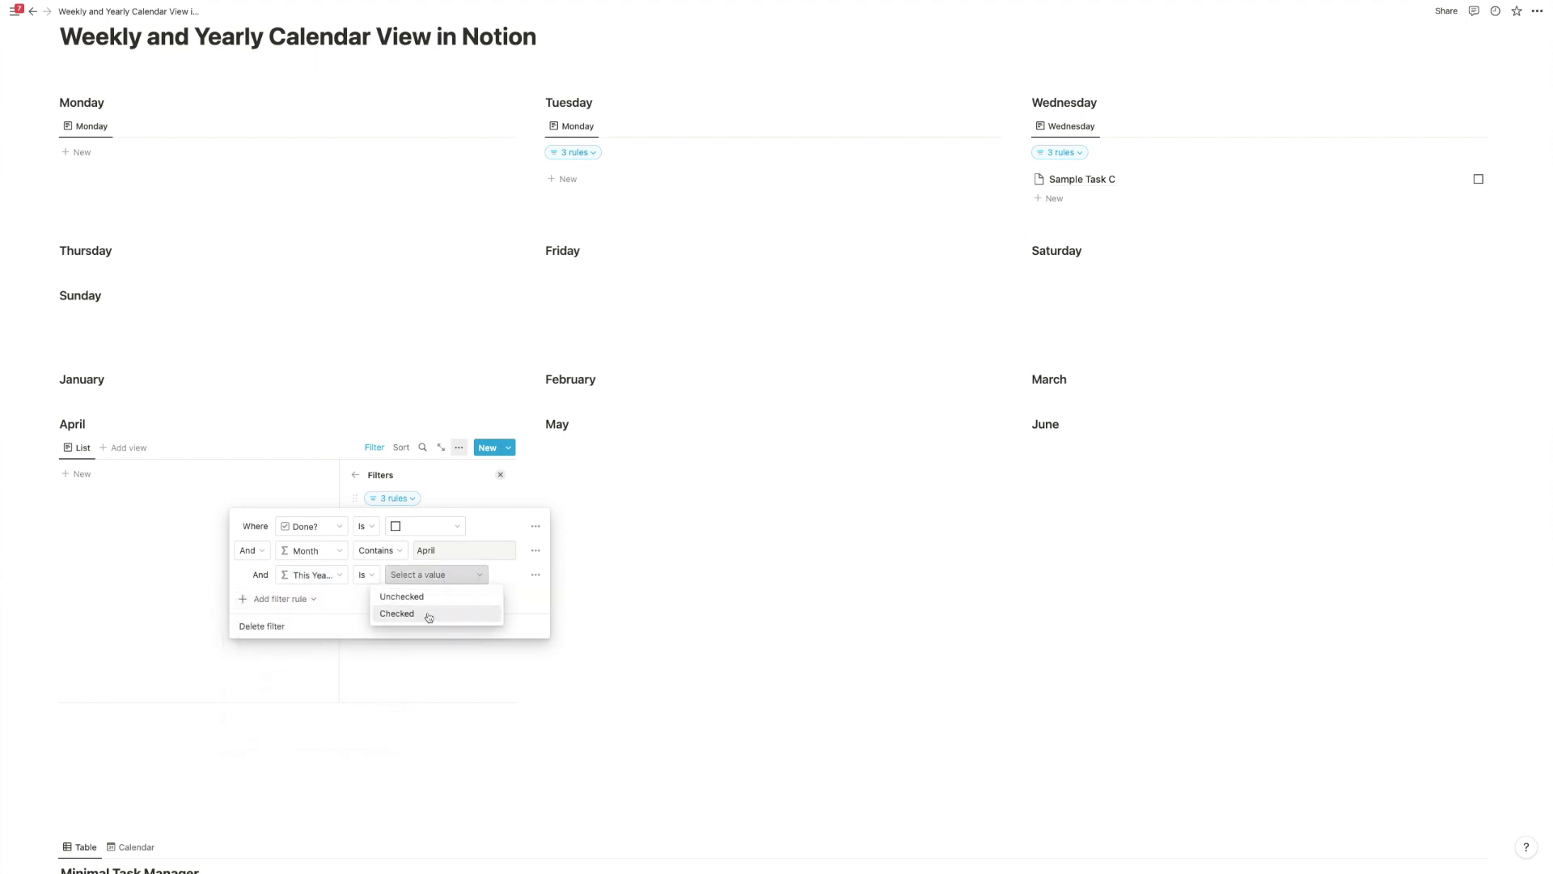
{"action": "left_click", "coordinate": [429, 612]}
{"action": "left_click", "coordinate": [299, 399]}
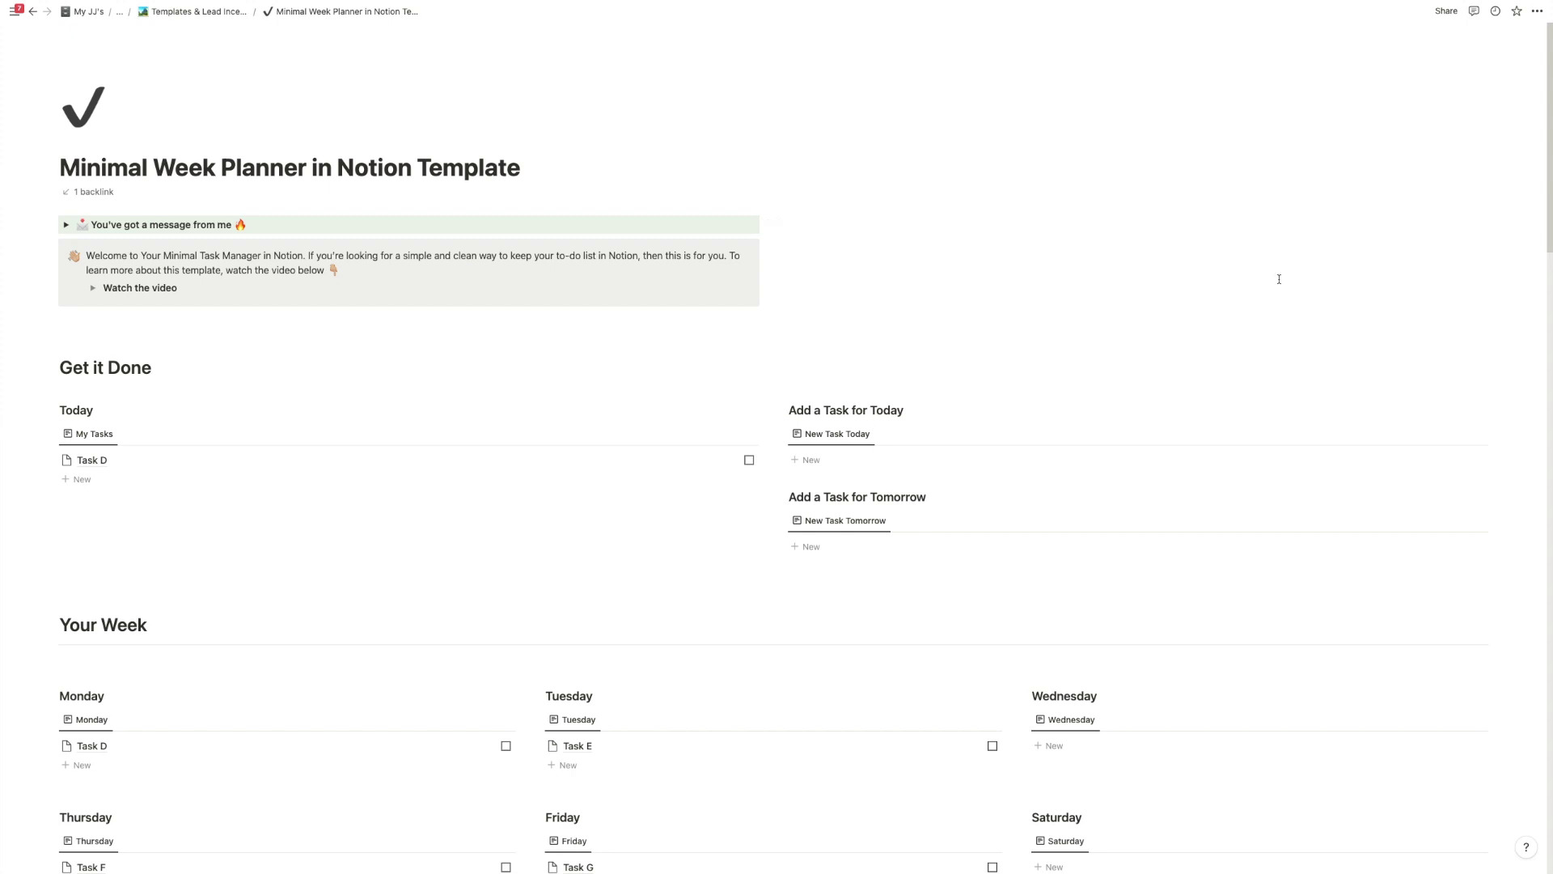
- Review the Today list's filter rules, then add a task 'Film this Youtube Video'
{"action": "scroll", "coordinate": [1212, 302], "scroll_direction": "down", "scroll_amount": 5}
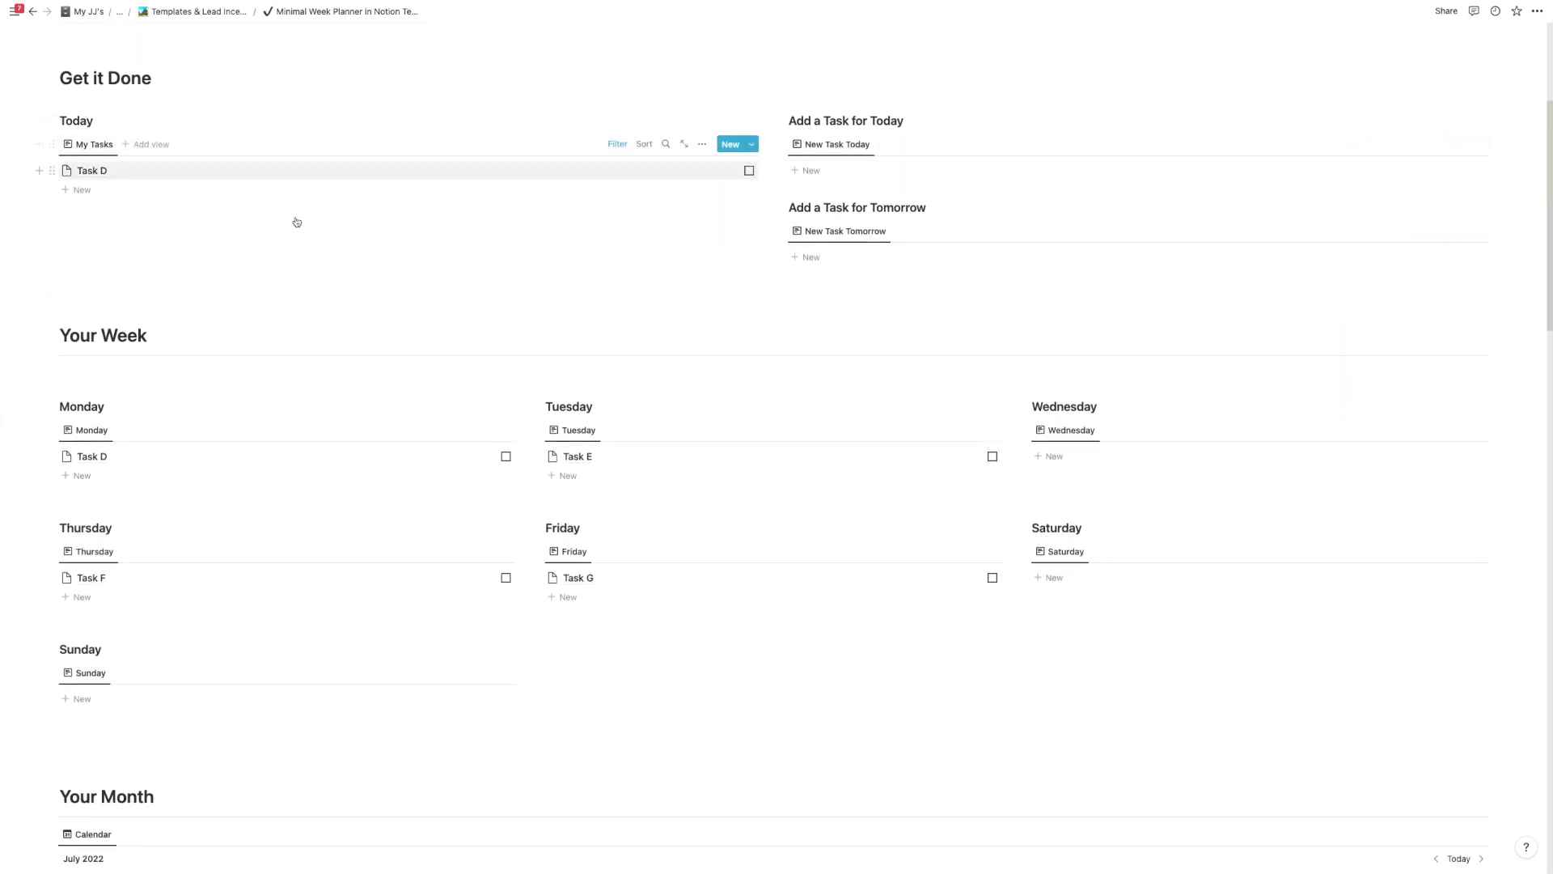
{"action": "left_click", "coordinate": [627, 145]}
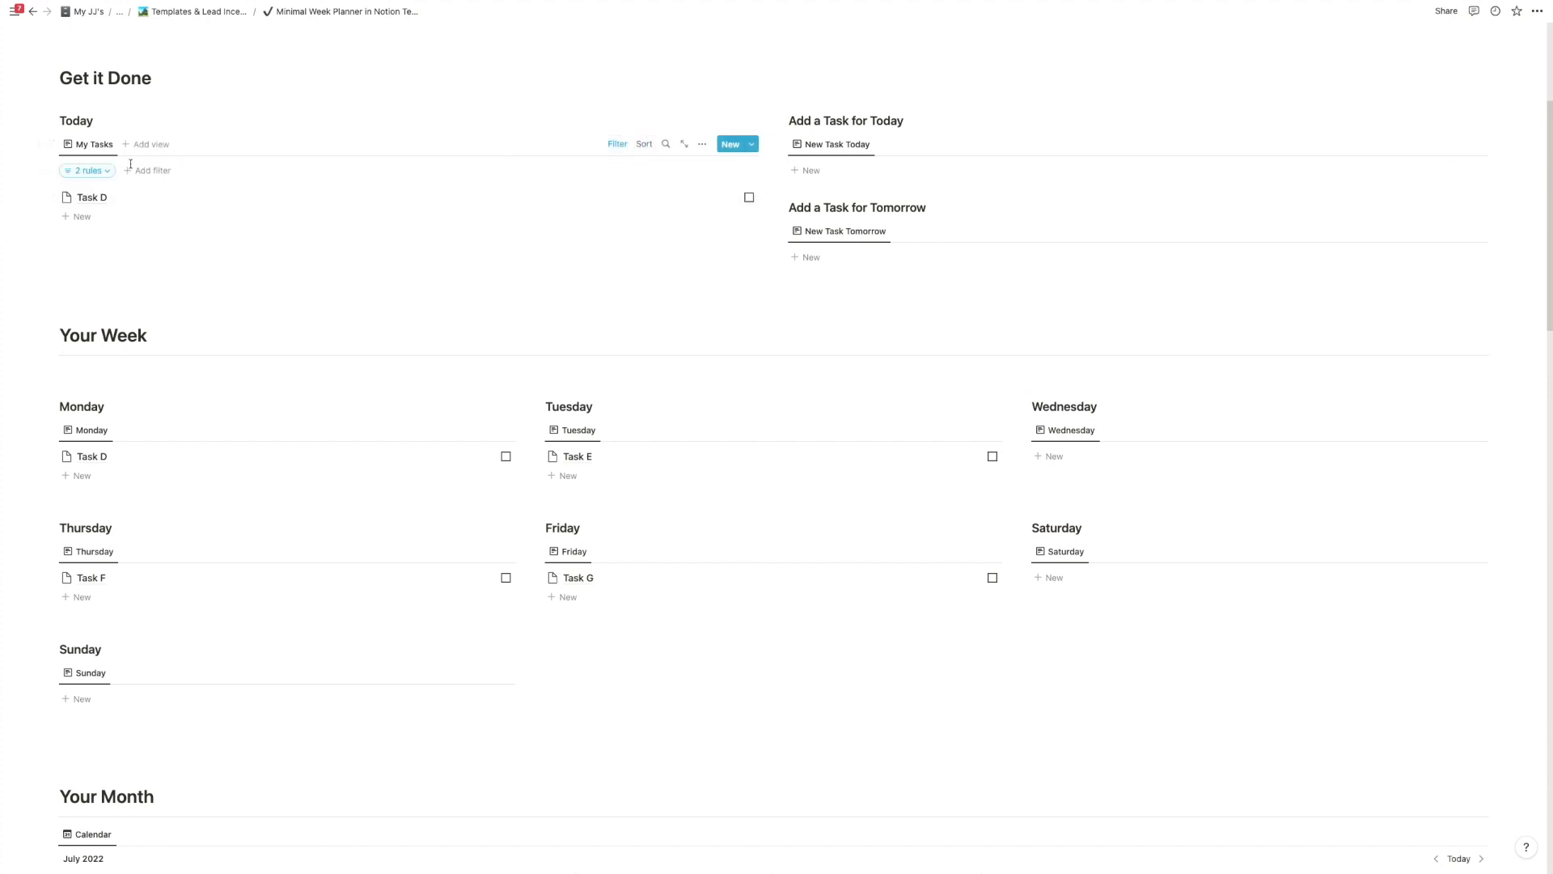
{"action": "left_click", "coordinate": [97, 166]}
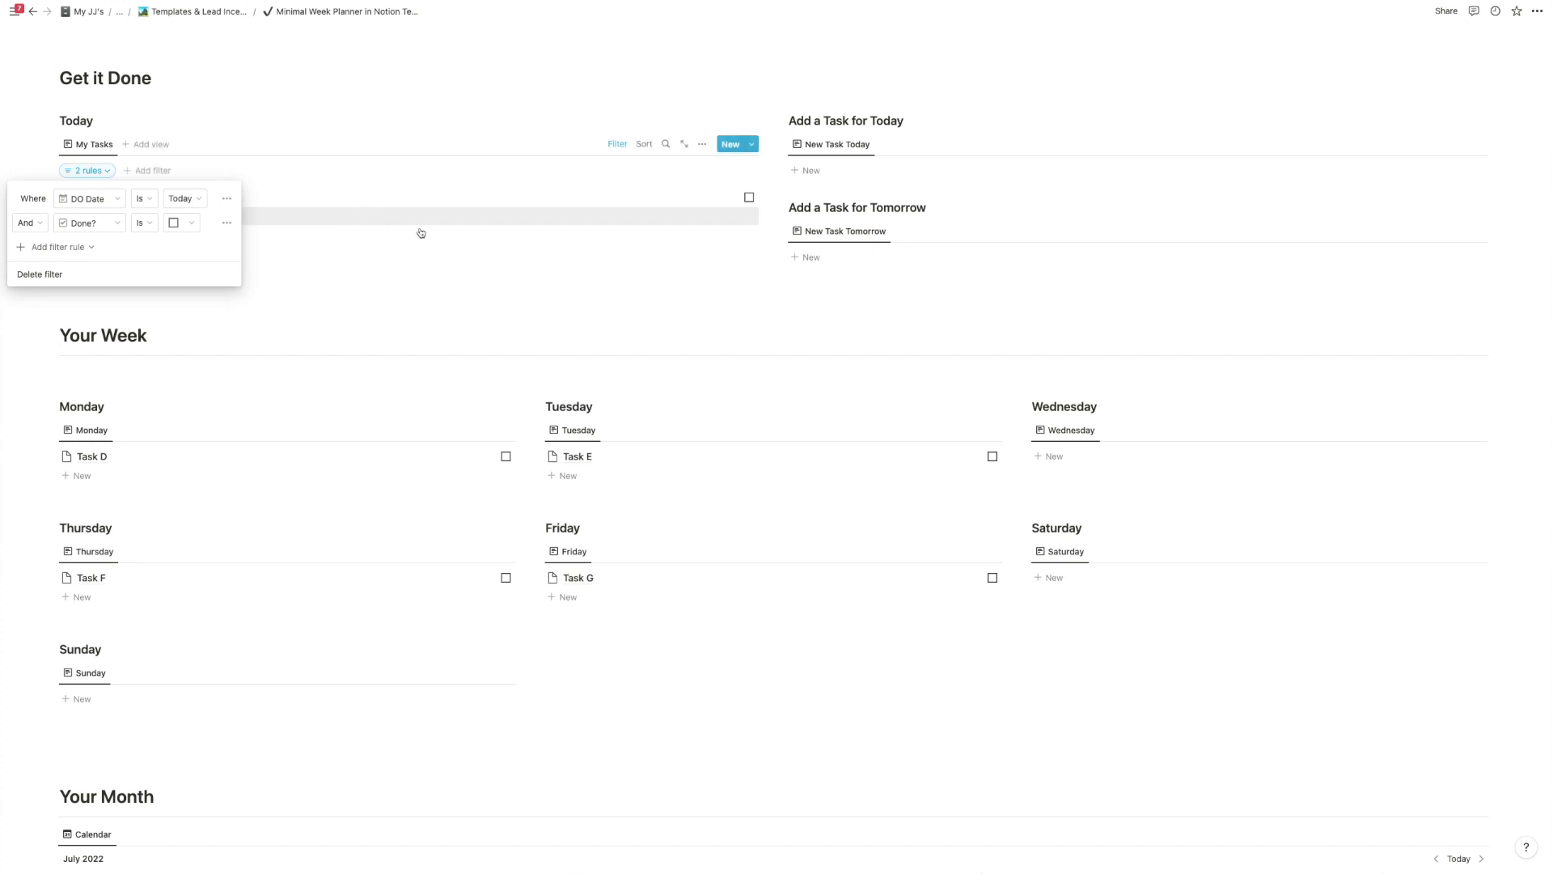
{"action": "left_click", "coordinate": [617, 144]}
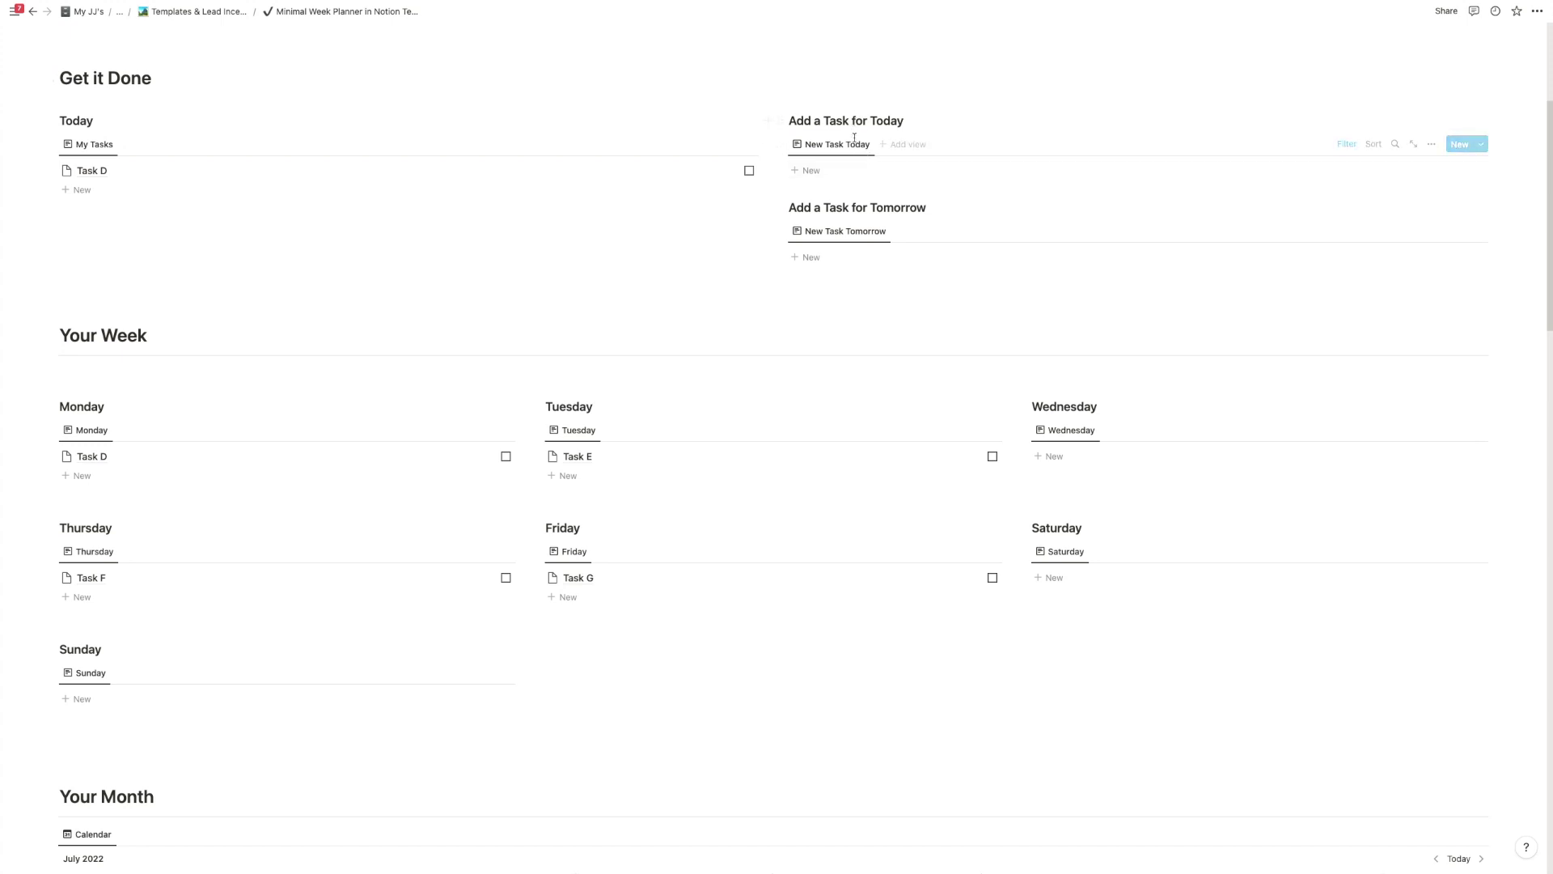
{"action": "left_click", "coordinate": [809, 170]}
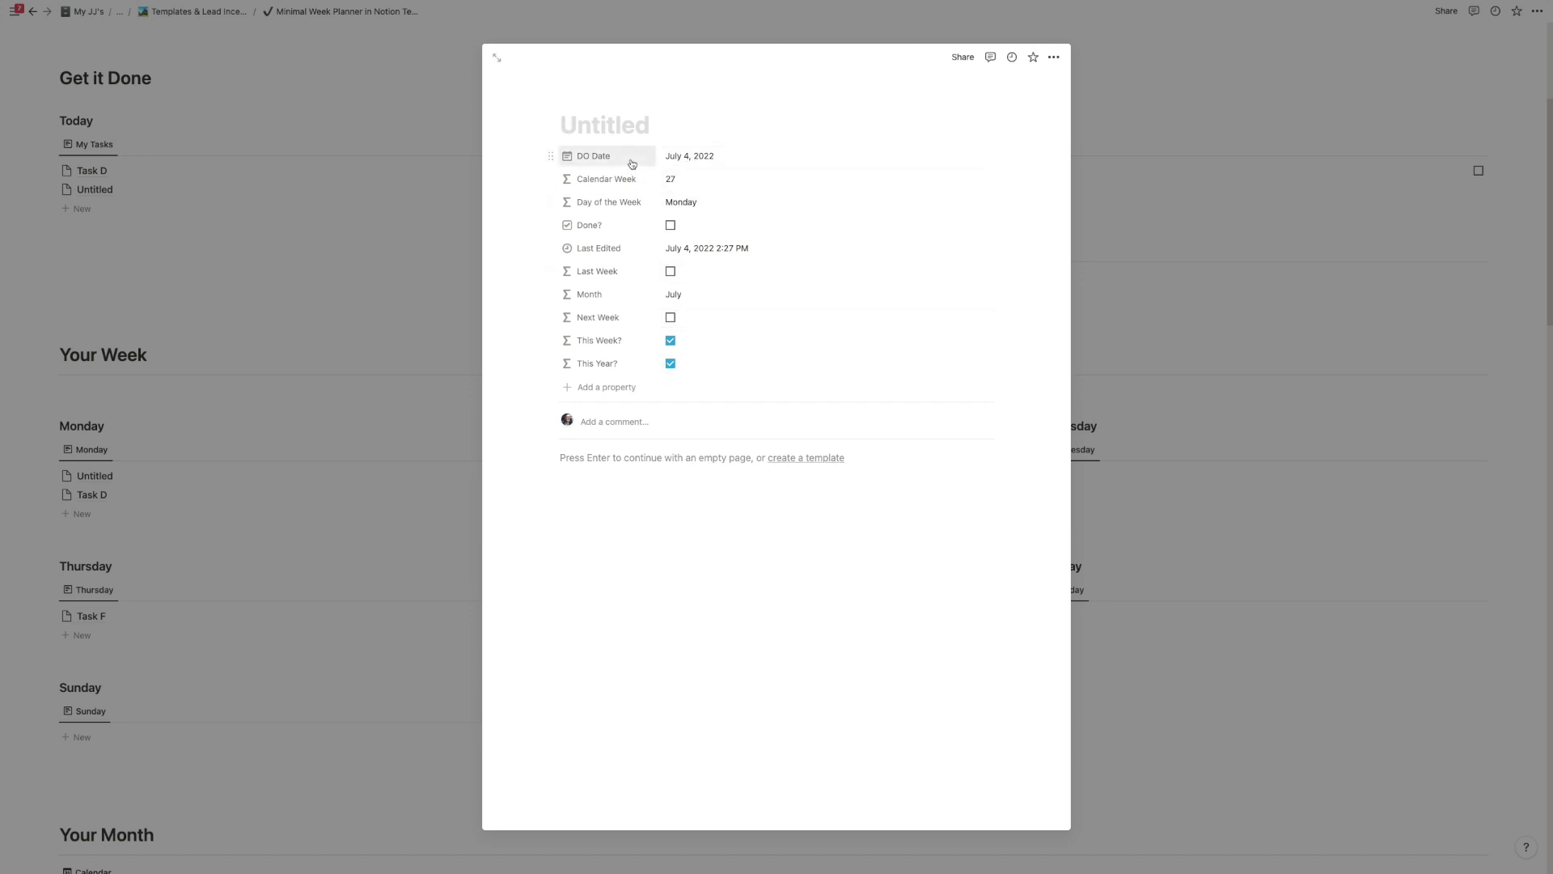
{"action": "type", "text": "Film"}
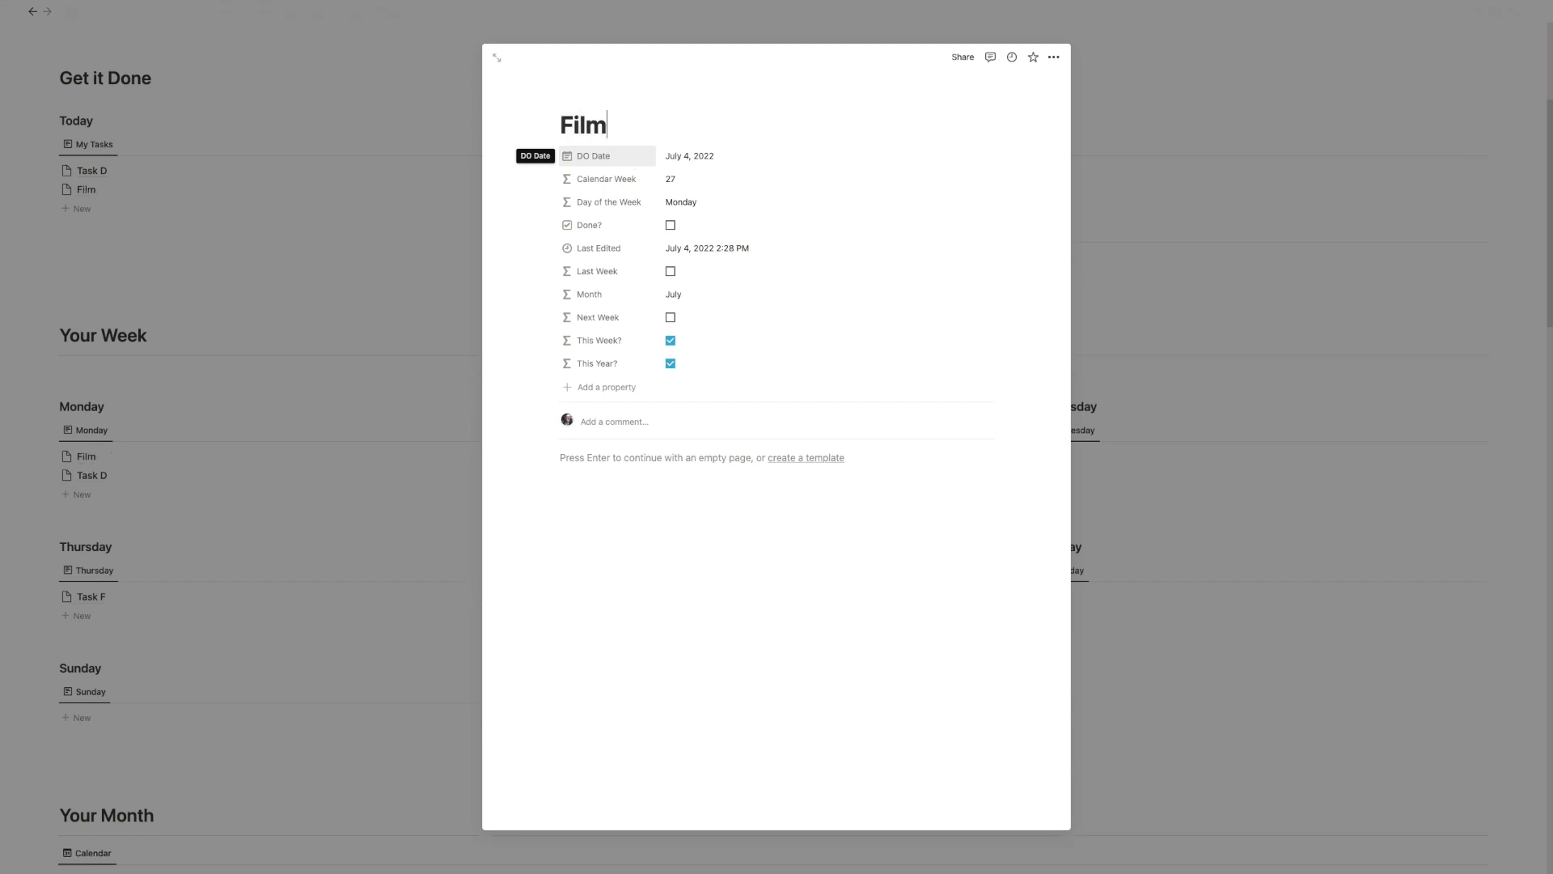
{"action": "type", "text": " this Youtube Video"}
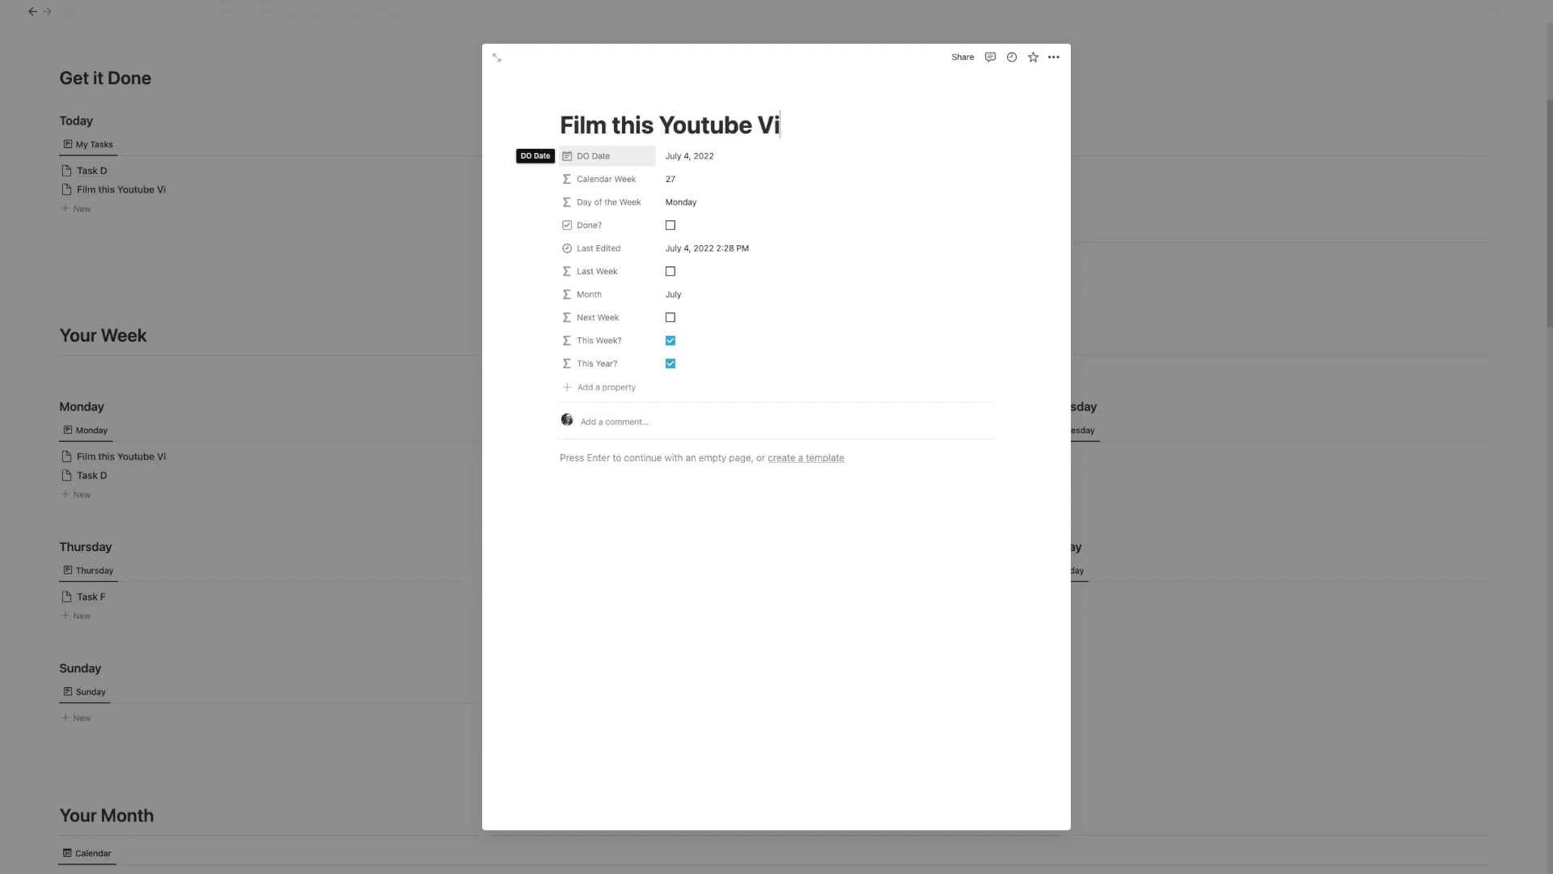
{"action": "left_click", "coordinate": [267, 234]}
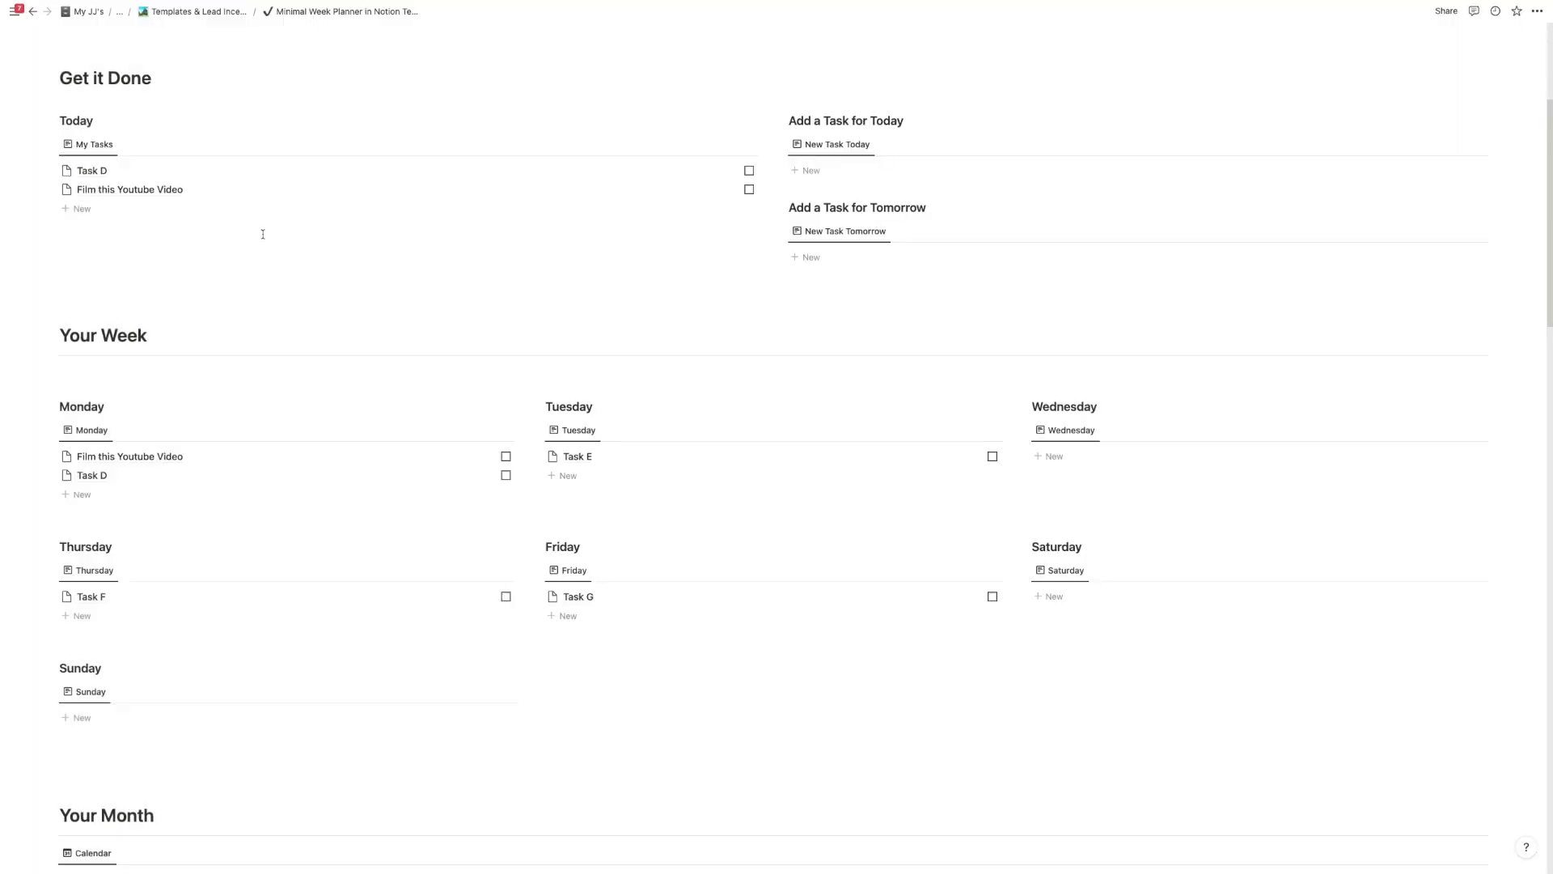
- Check the new task on the calendar and reposition it within the Monday list
{"action": "scroll", "coordinate": [149, 201], "scroll_direction": "down", "scroll_amount": 4}
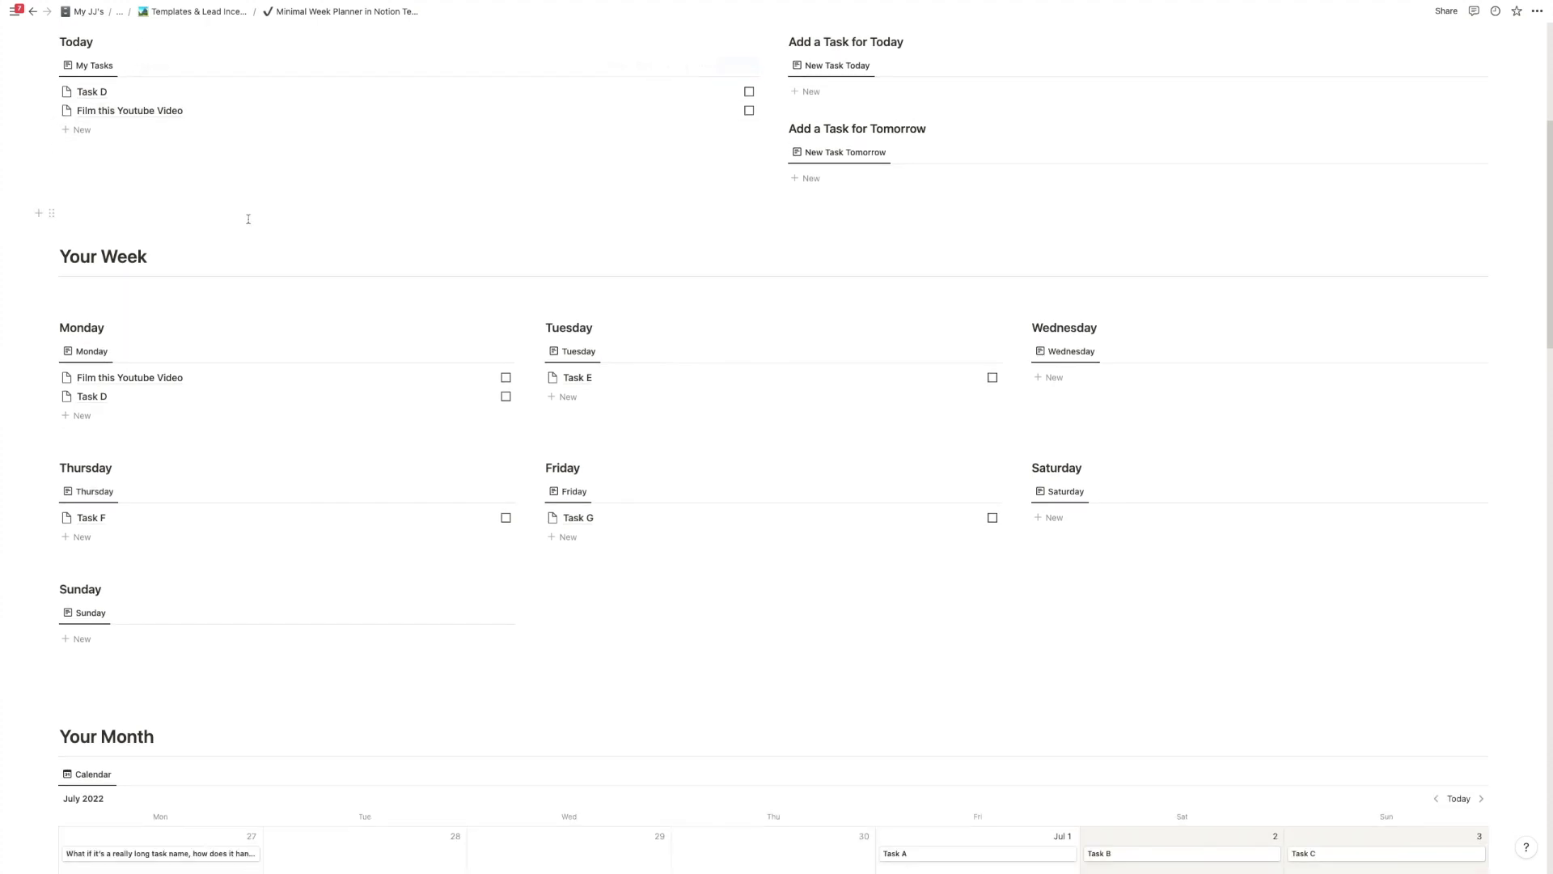
{"action": "scroll", "coordinate": [125, 287], "scroll_direction": "down", "scroll_amount": 1}
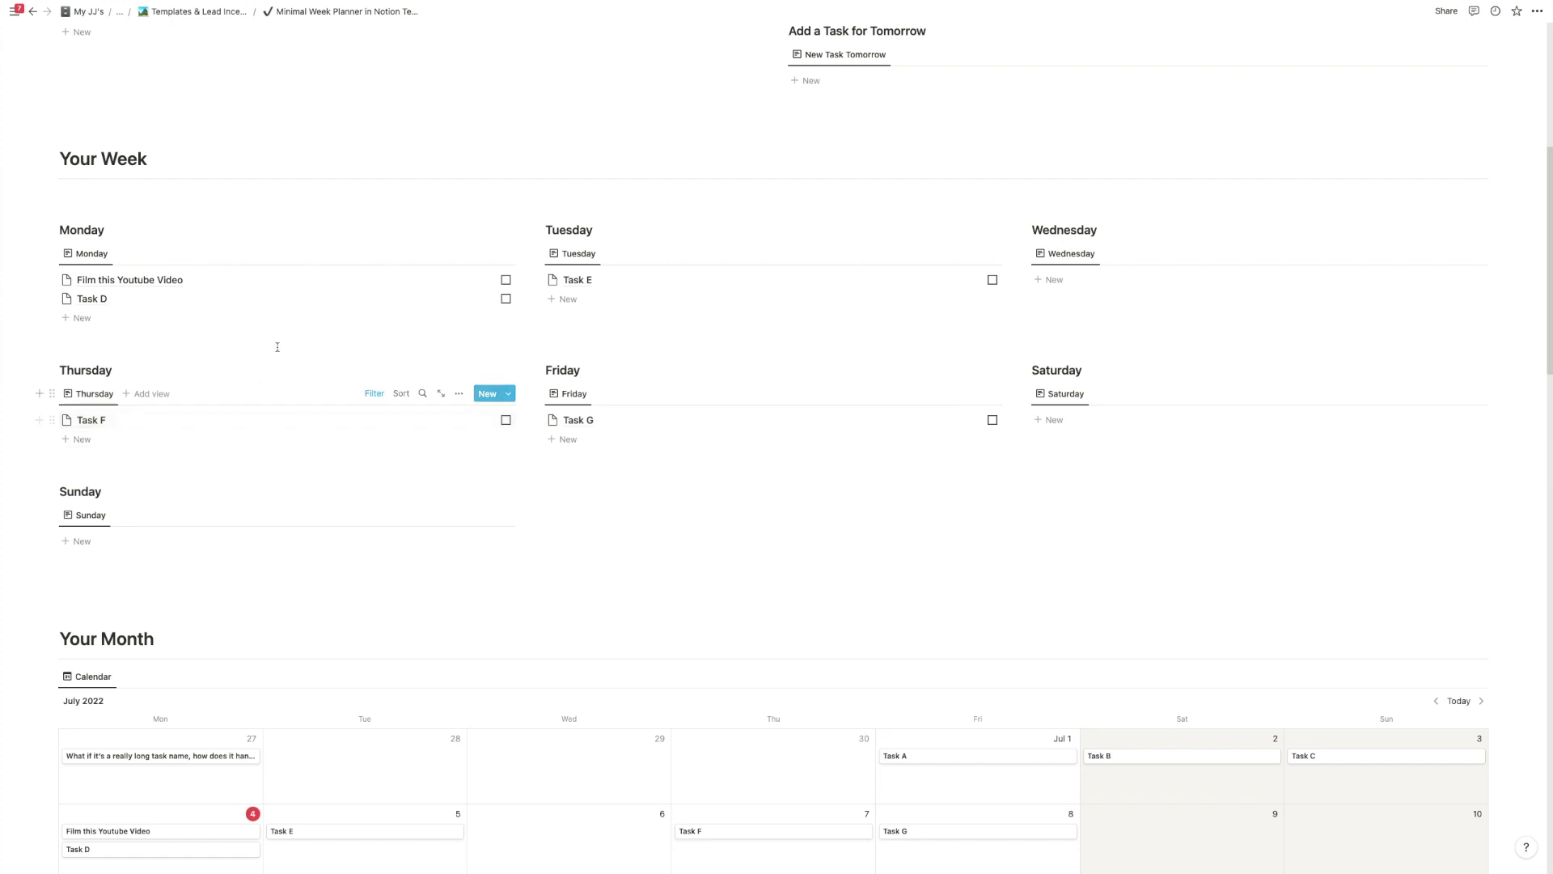
{"action": "scroll", "coordinate": [272, 350], "scroll_direction": "down", "scroll_amount": 1}
{"action": "scroll", "coordinate": [273, 350], "scroll_direction": "down", "scroll_amount": 3}
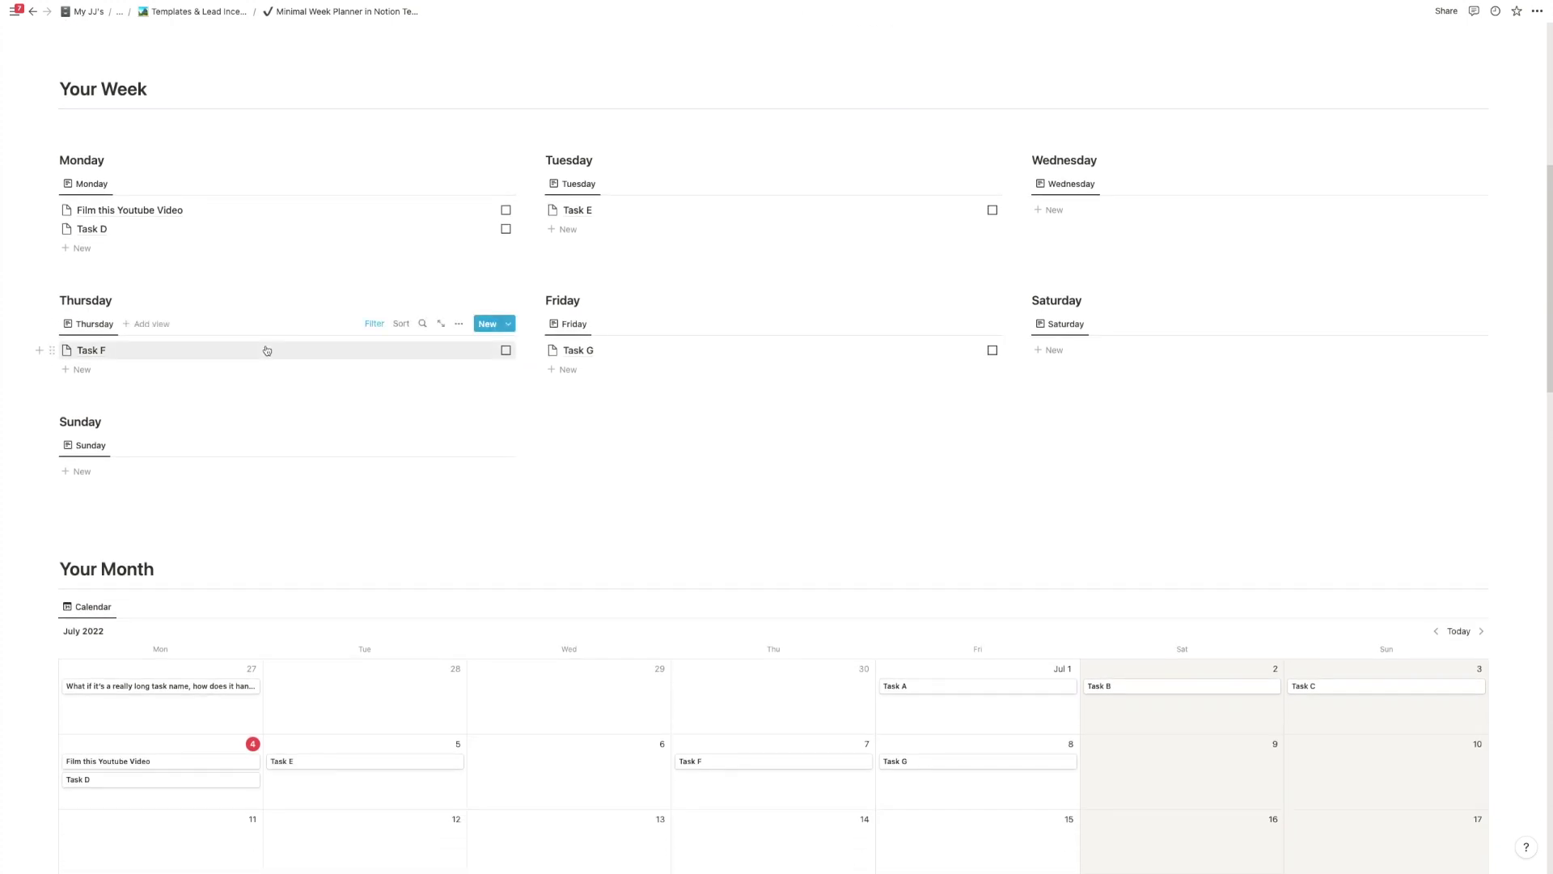
{"action": "scroll", "coordinate": [267, 348], "scroll_direction": "up", "scroll_amount": 1}
{"action": "scroll", "coordinate": [266, 345], "scroll_direction": "up", "scroll_amount": 3}
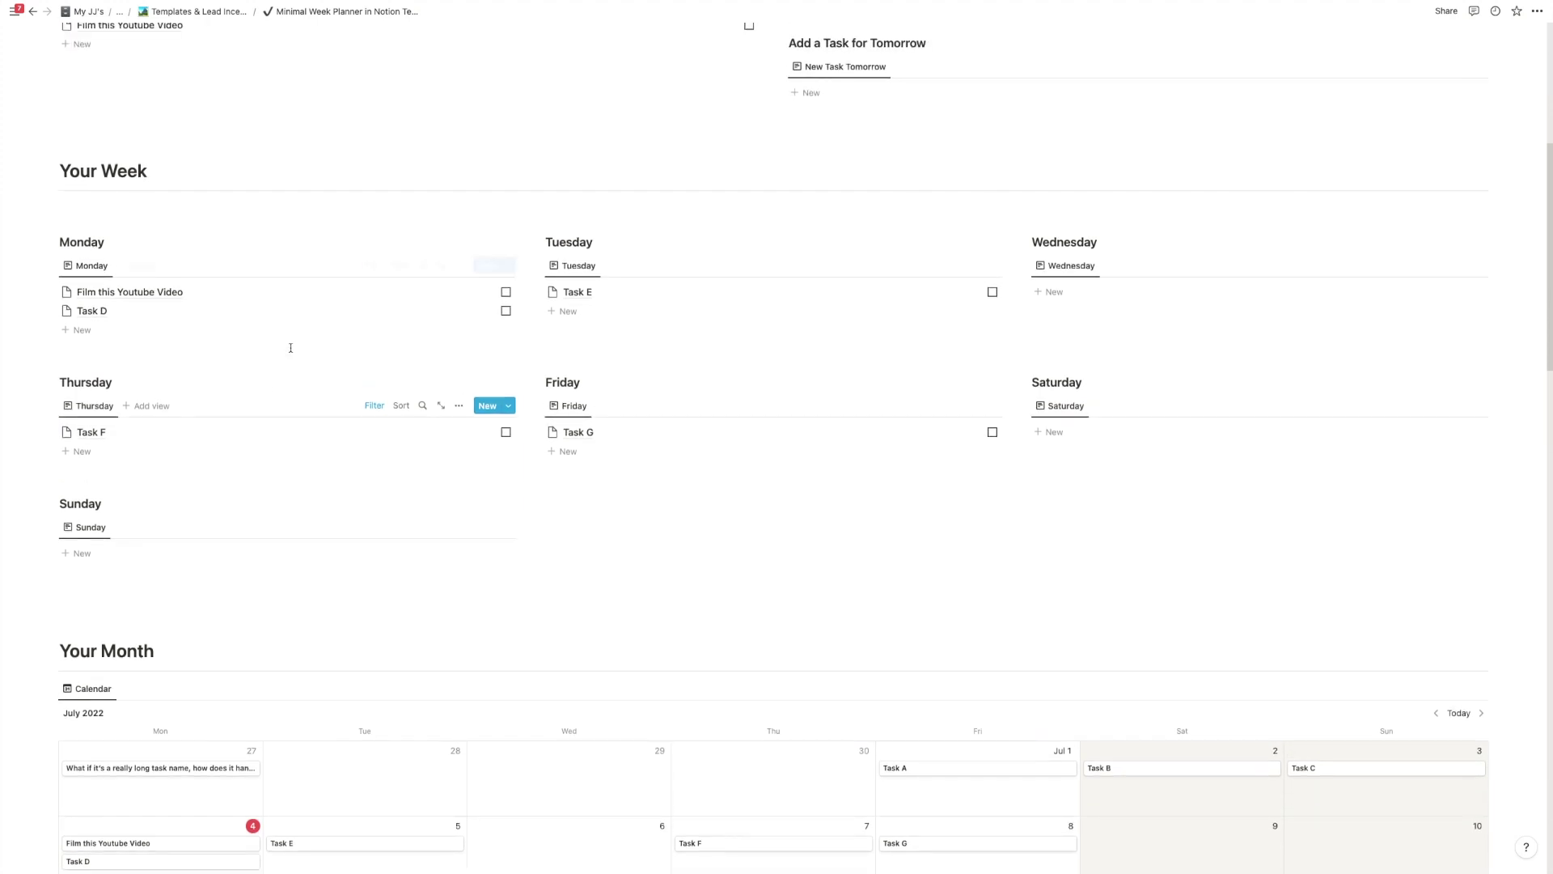
{"action": "scroll", "coordinate": [267, 344], "scroll_direction": "up", "scroll_amount": 3}
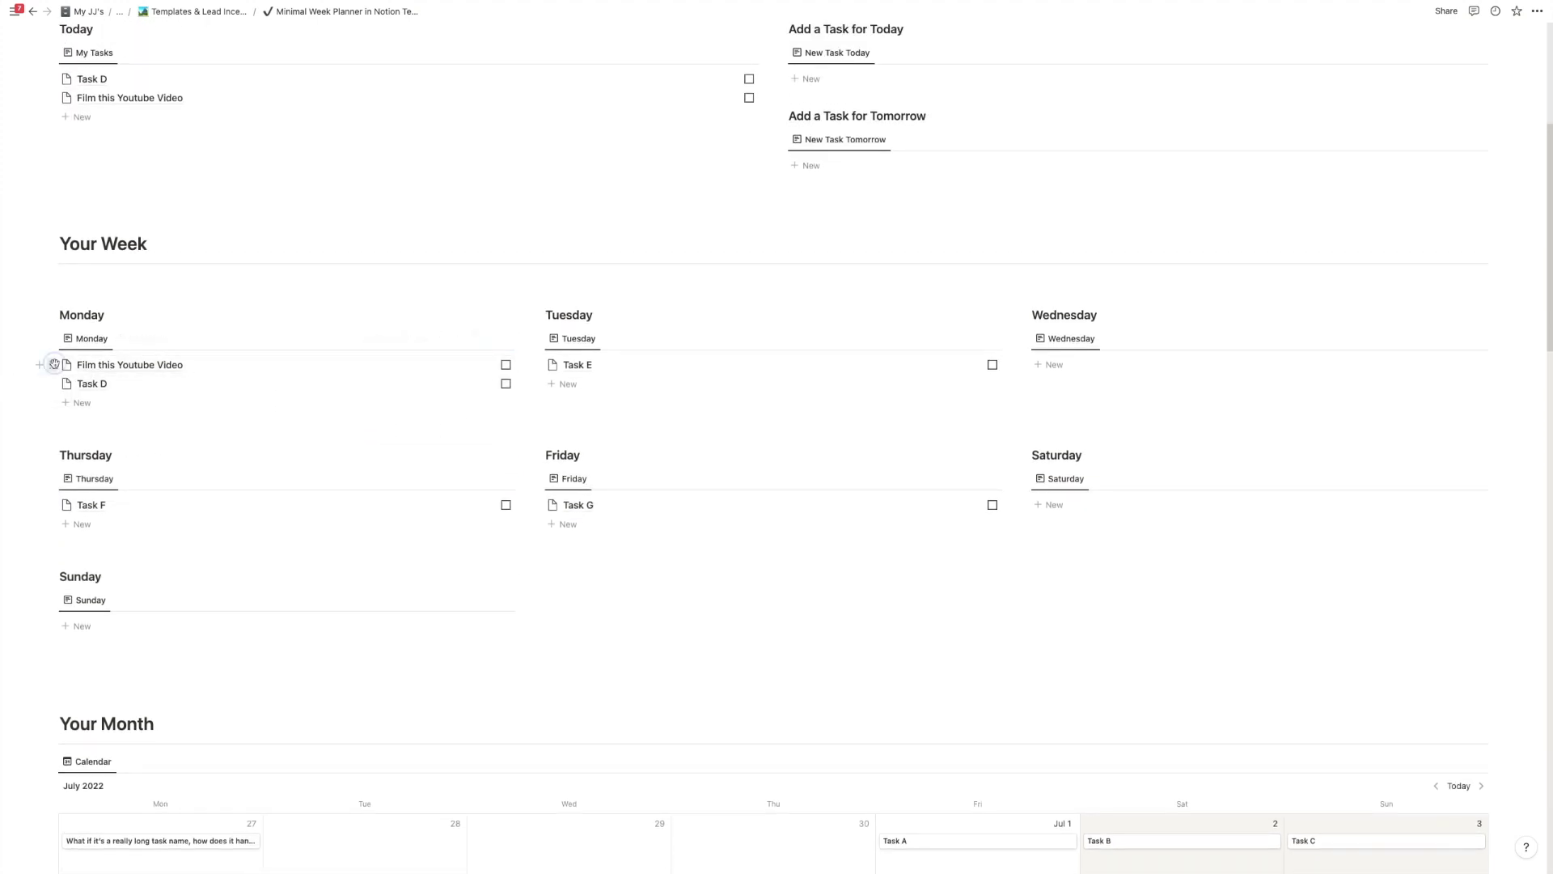
{"action": "left_click_drag", "start_coordinate": [54, 363], "coordinate": [121, 370]}
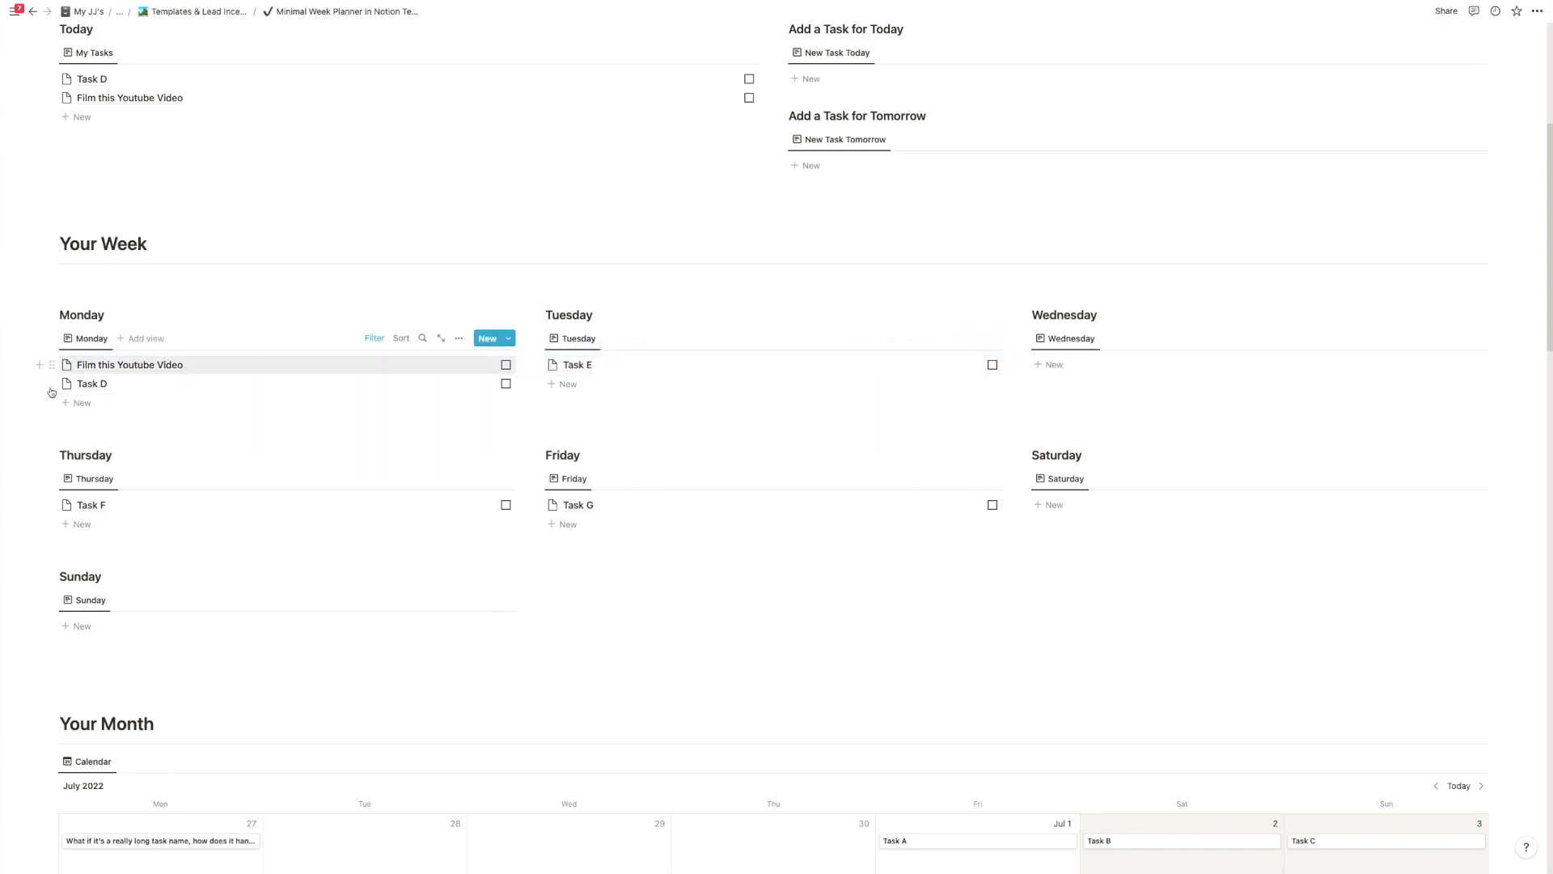
- Open Task D's page to review it, then close it
{"action": "left_click", "coordinate": [92, 384]}
{"action": "left_click", "coordinate": [403, 254]}
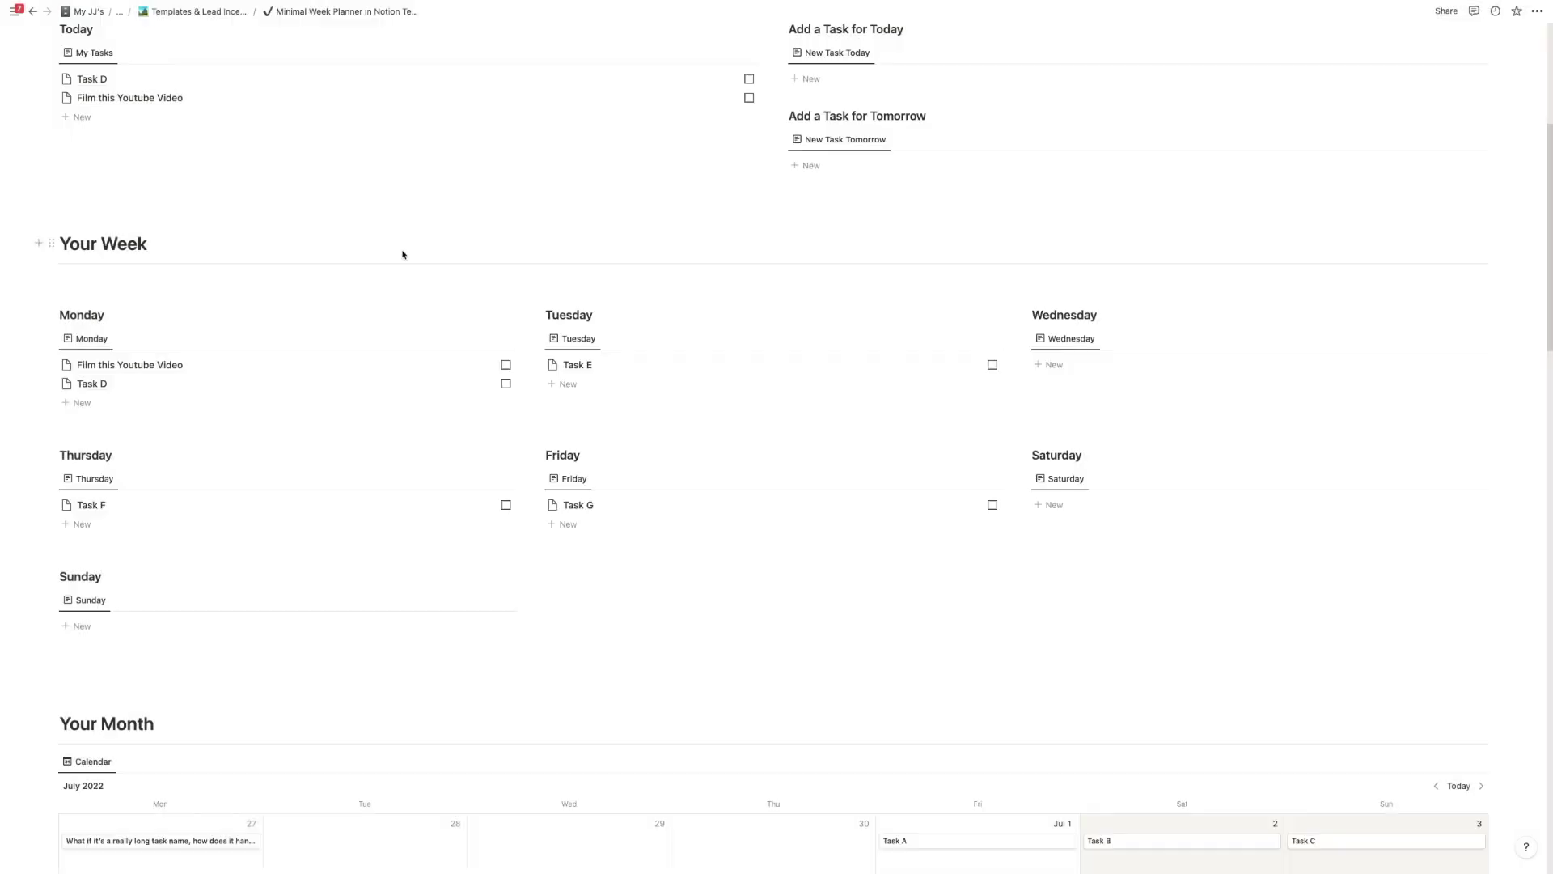
{"action": "mouse_move", "coordinate": [169, 361]}
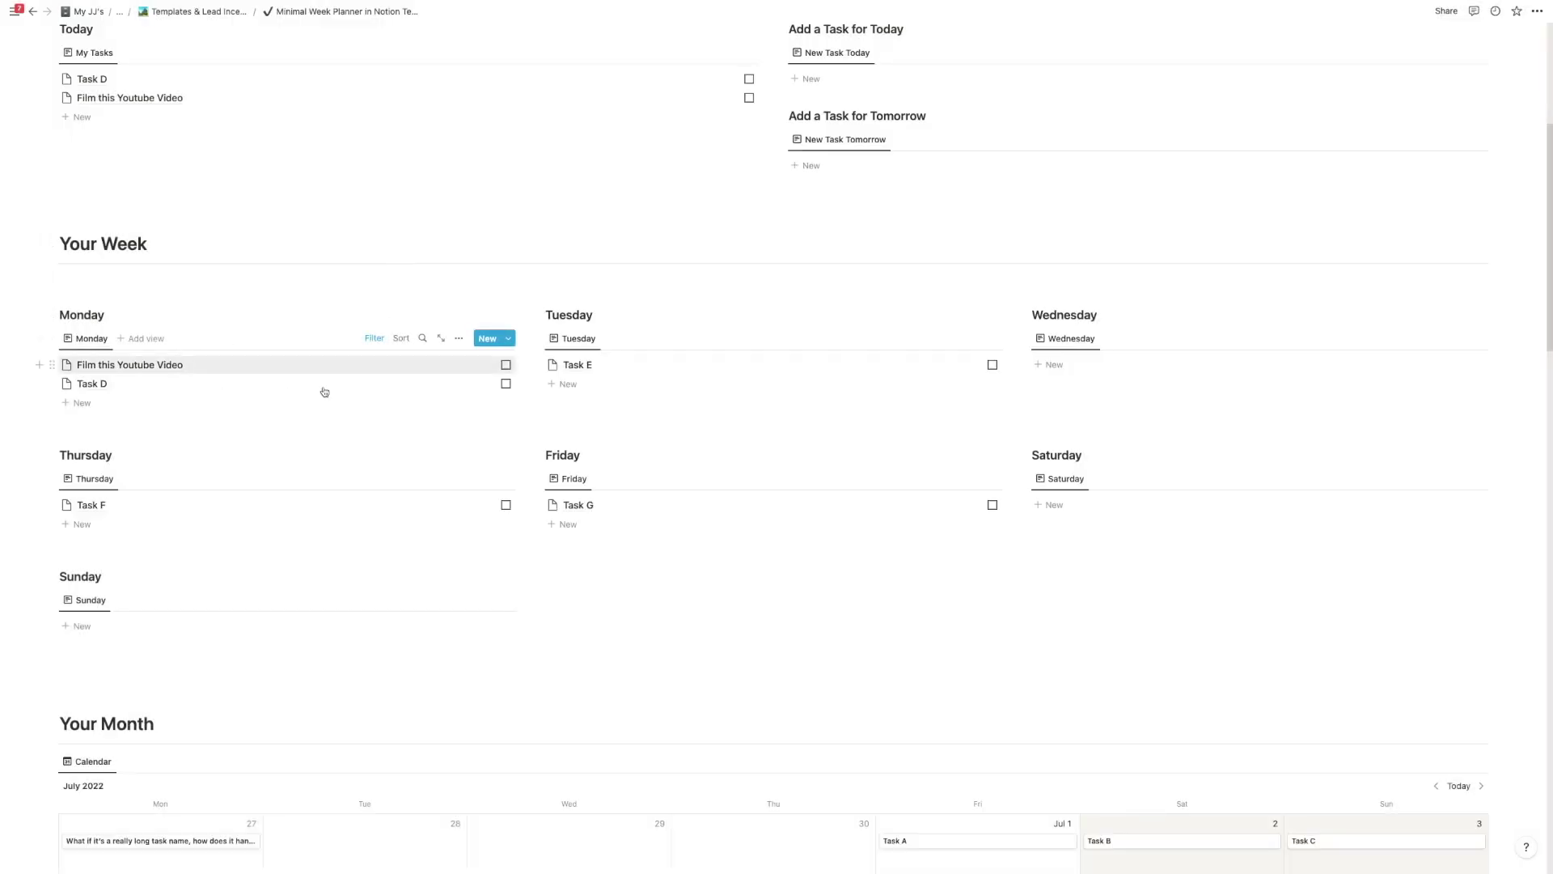
{"action": "scroll", "coordinate": [376, 348], "scroll_direction": "up", "scroll_amount": 5}
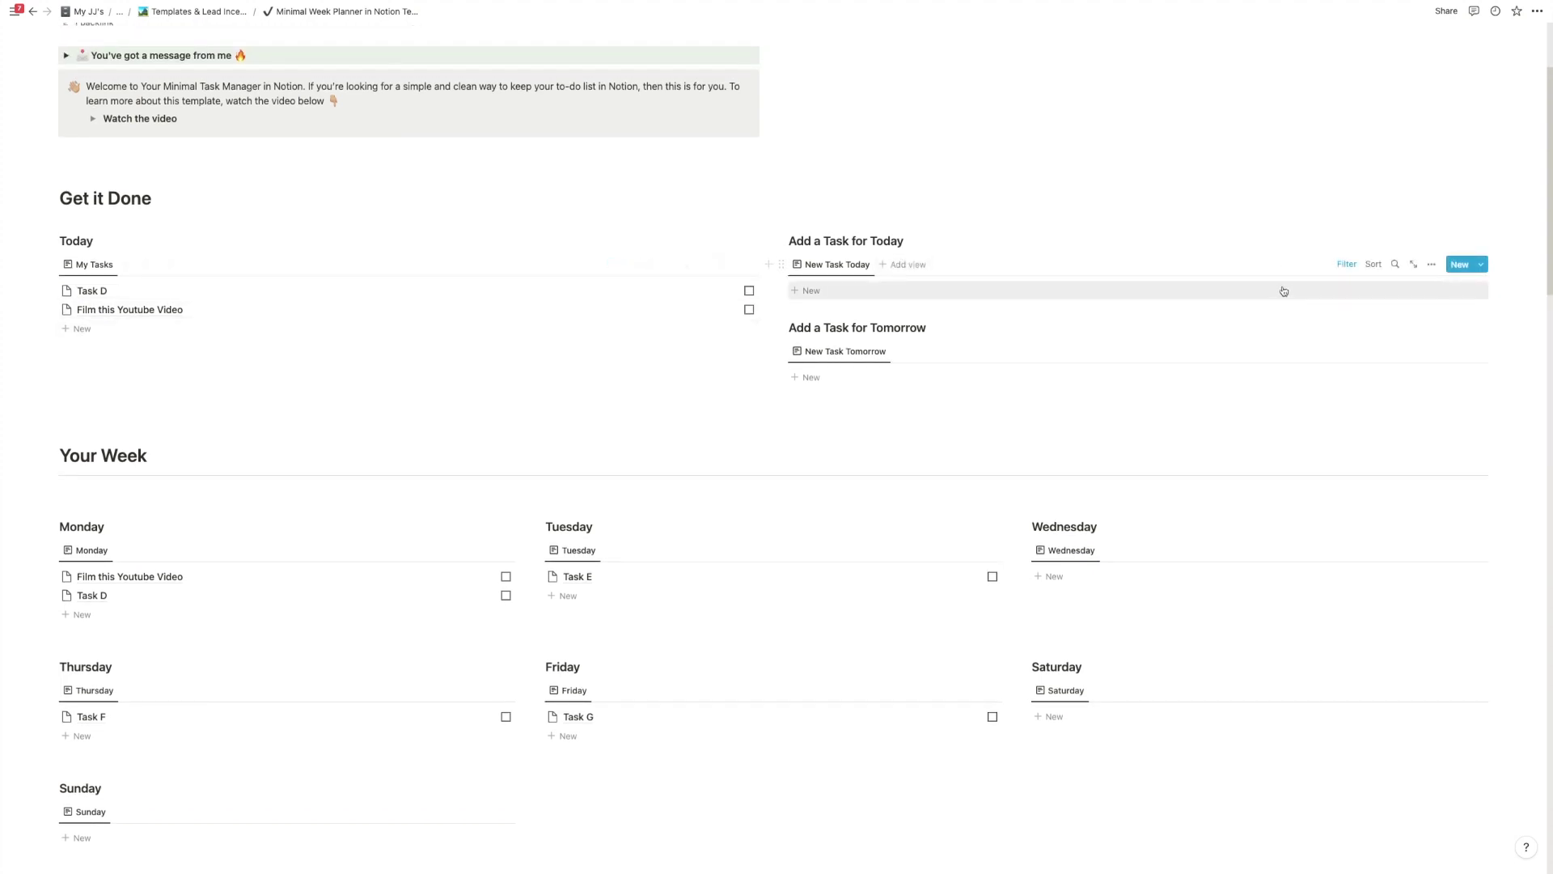
- Inspect the Add a Task for Today filter rules, then hide the filter-rules bar
{"action": "left_click", "coordinate": [1347, 263]}
{"action": "left_click", "coordinate": [831, 294]}
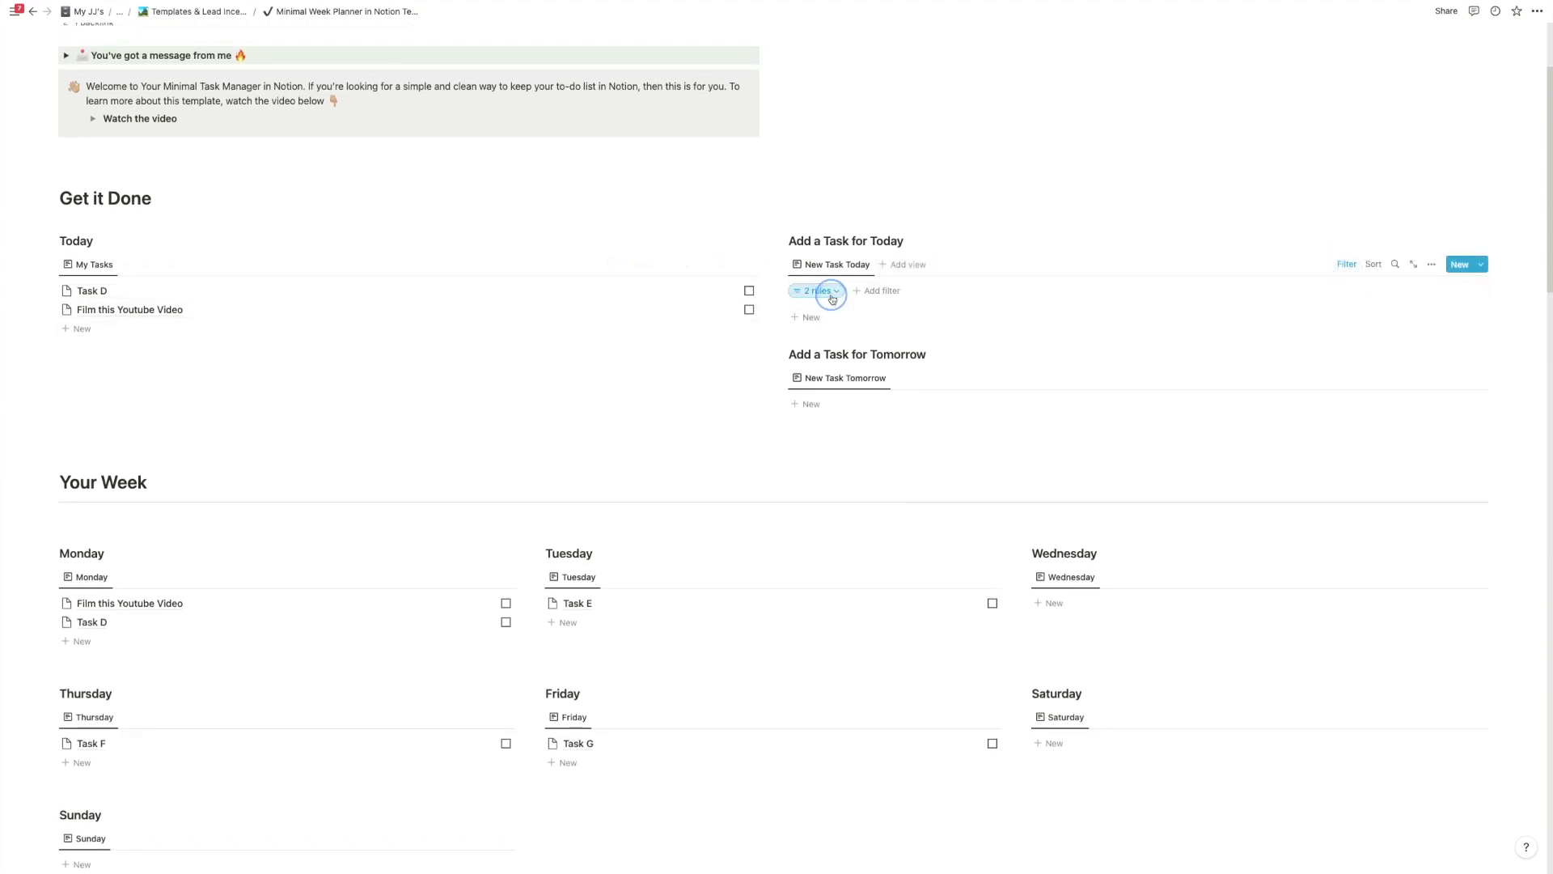
{"action": "left_click", "coordinate": [897, 244]}
{"action": "left_click", "coordinate": [1347, 264]}
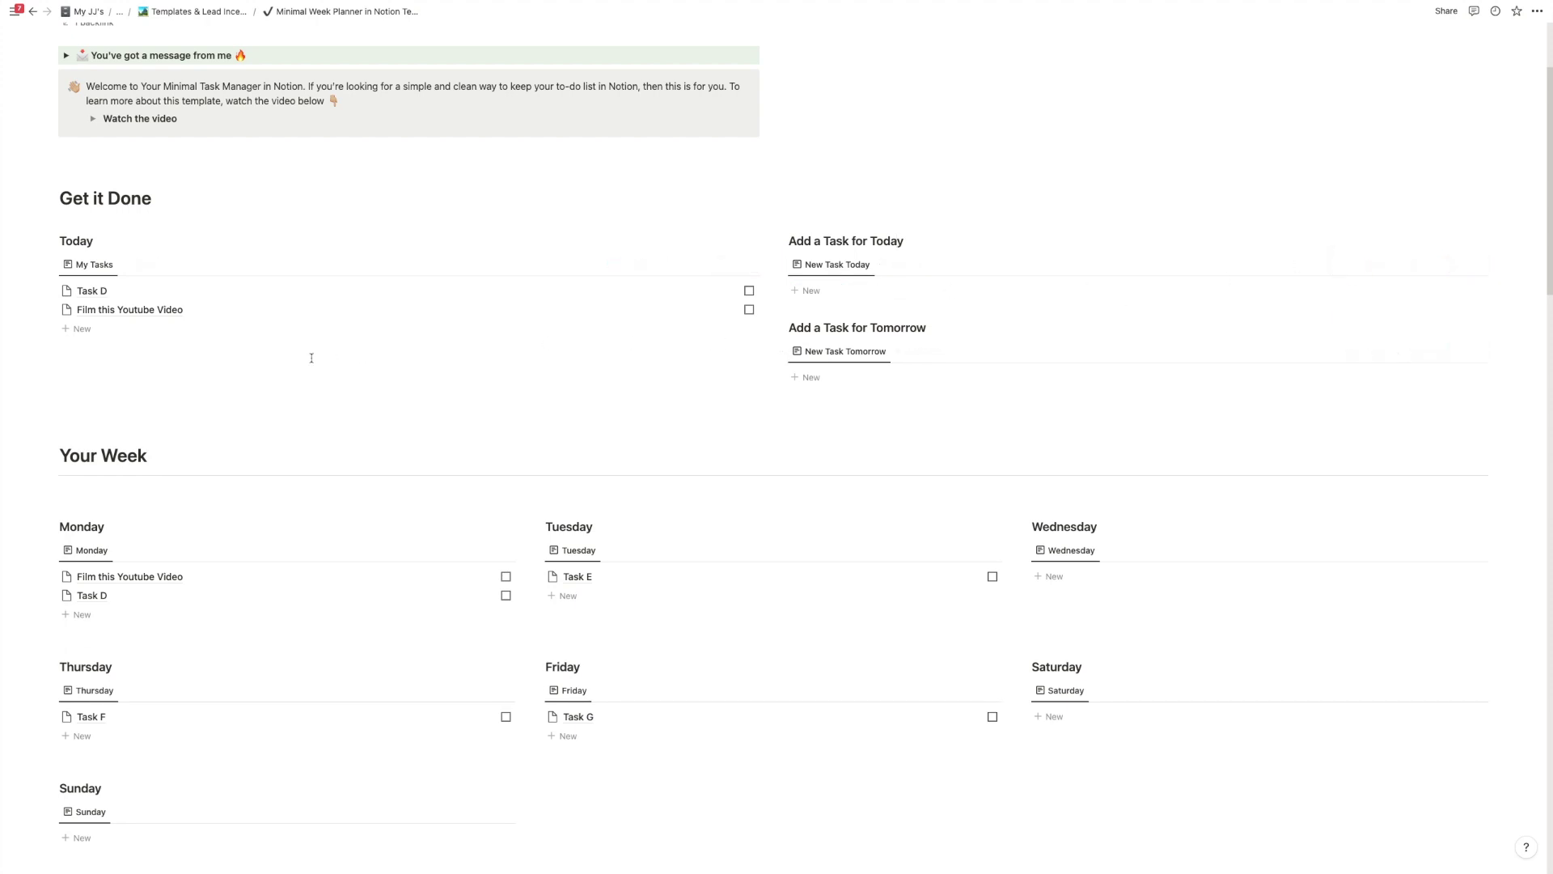
- Move the task into the Tomorrow list and rename the Untitled task 'Film Youtube Video'
{"action": "left_click_drag", "start_coordinate": [50, 310], "coordinate": [923, 375]}
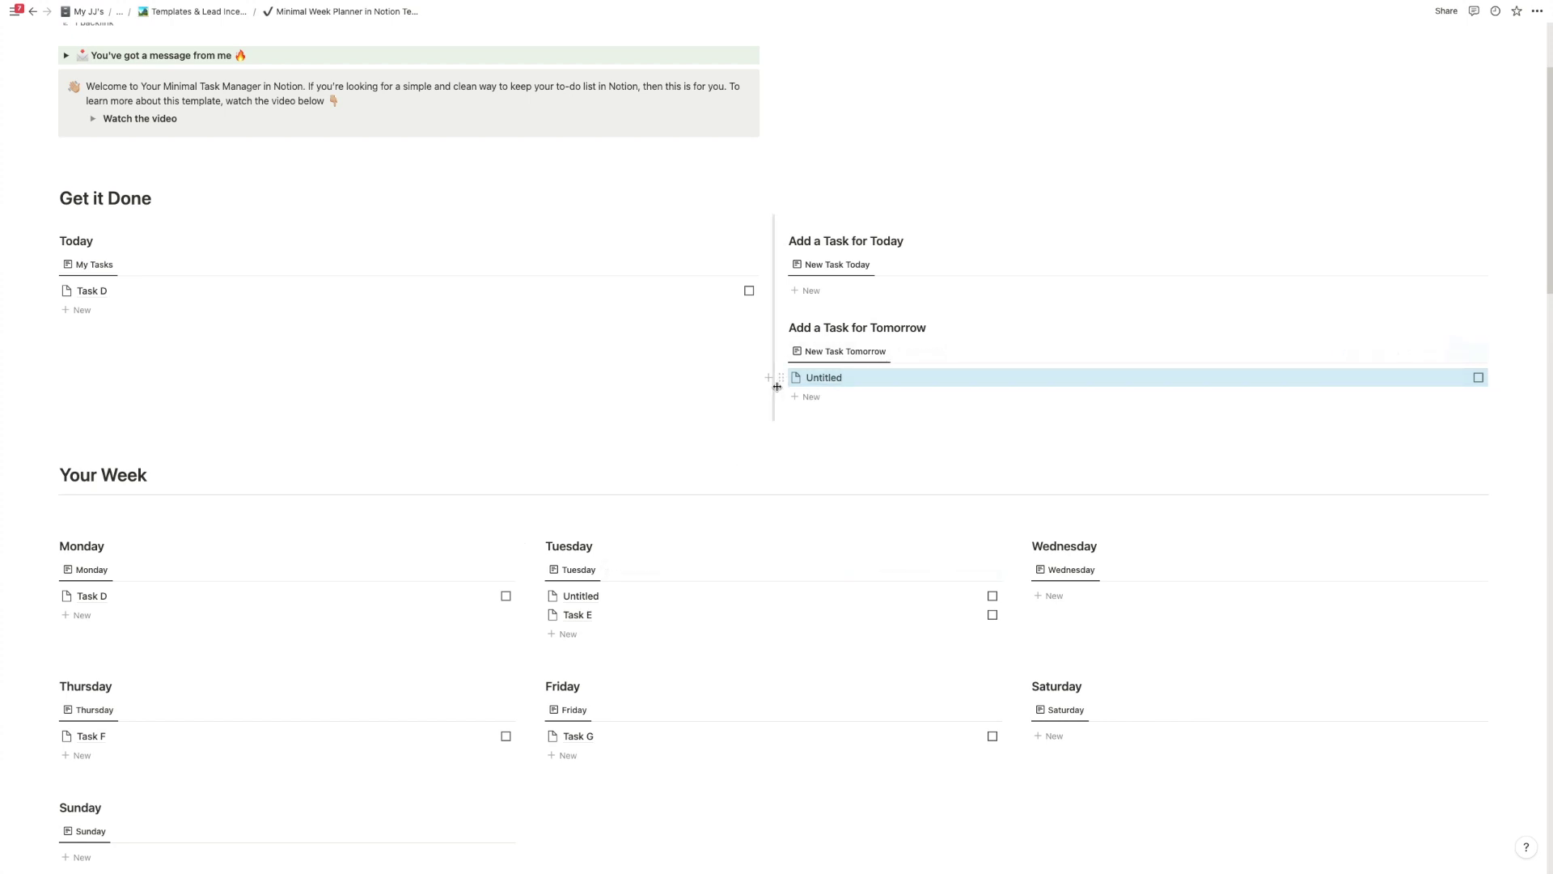
{"action": "left_click", "coordinate": [827, 379]}
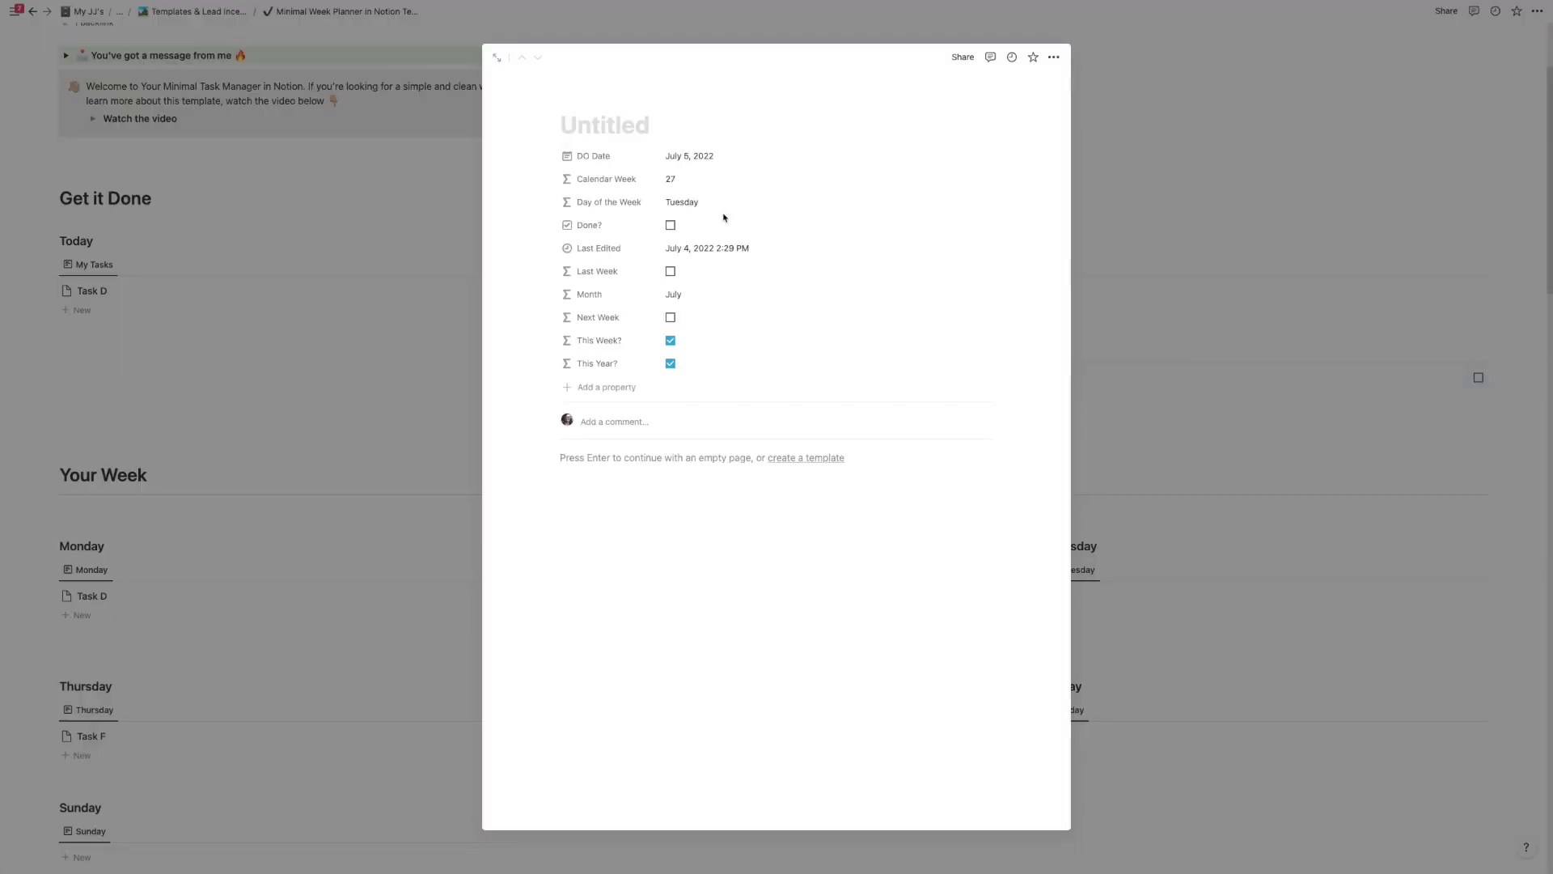
{"action": "type", "text": "Film Youtube Video"}
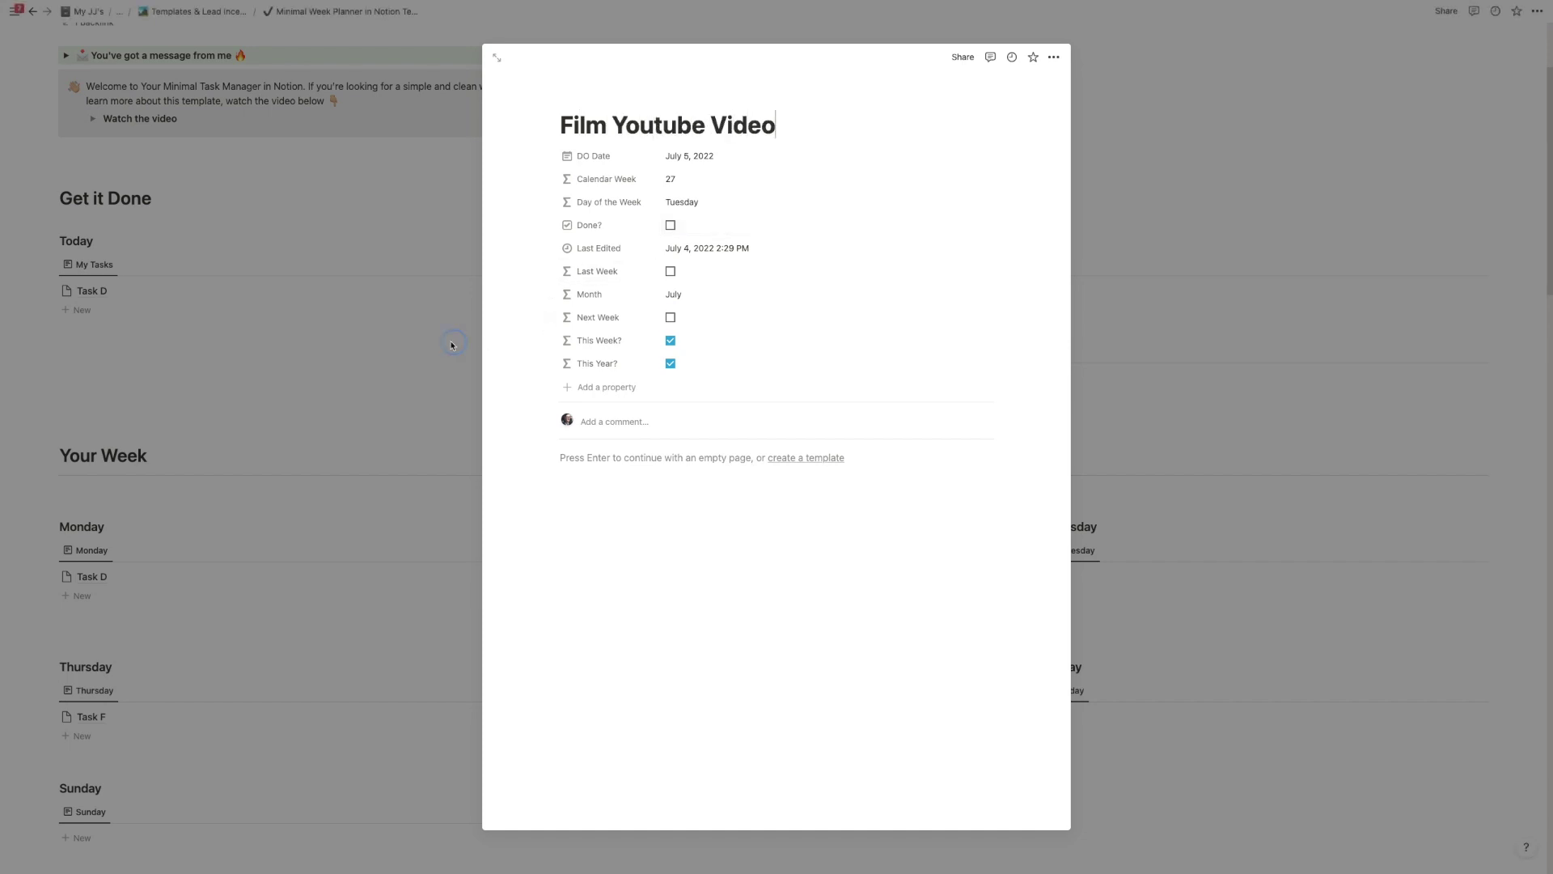
{"action": "left_click", "coordinate": [351, 321]}
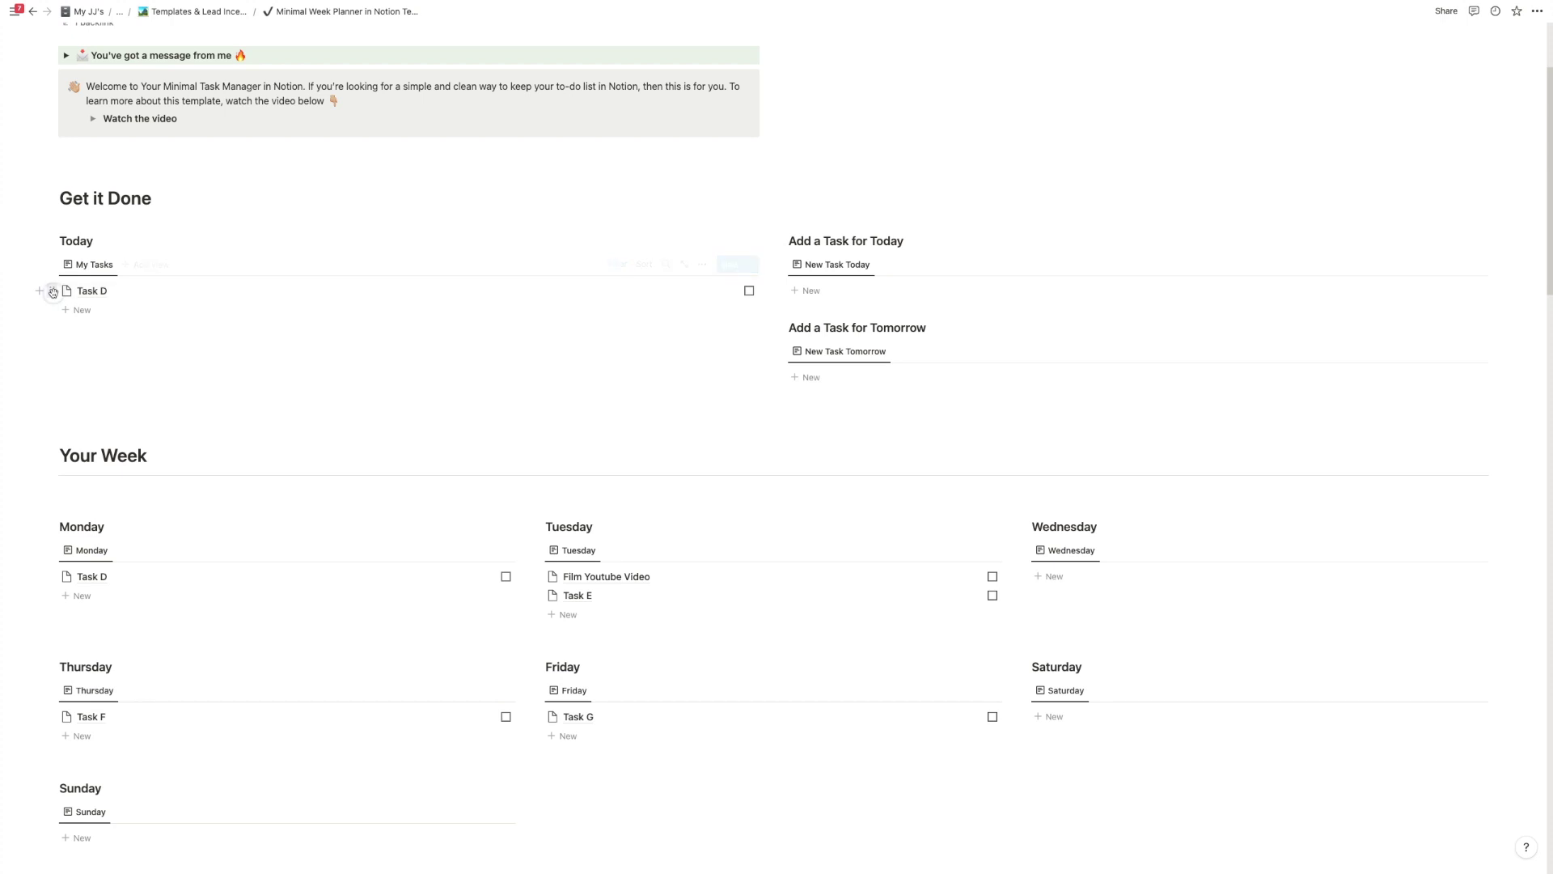
- Move Task D into the Tomorrow list and the Untitled task into Today
{"action": "left_click_drag", "start_coordinate": [53, 291], "coordinate": [867, 366]}
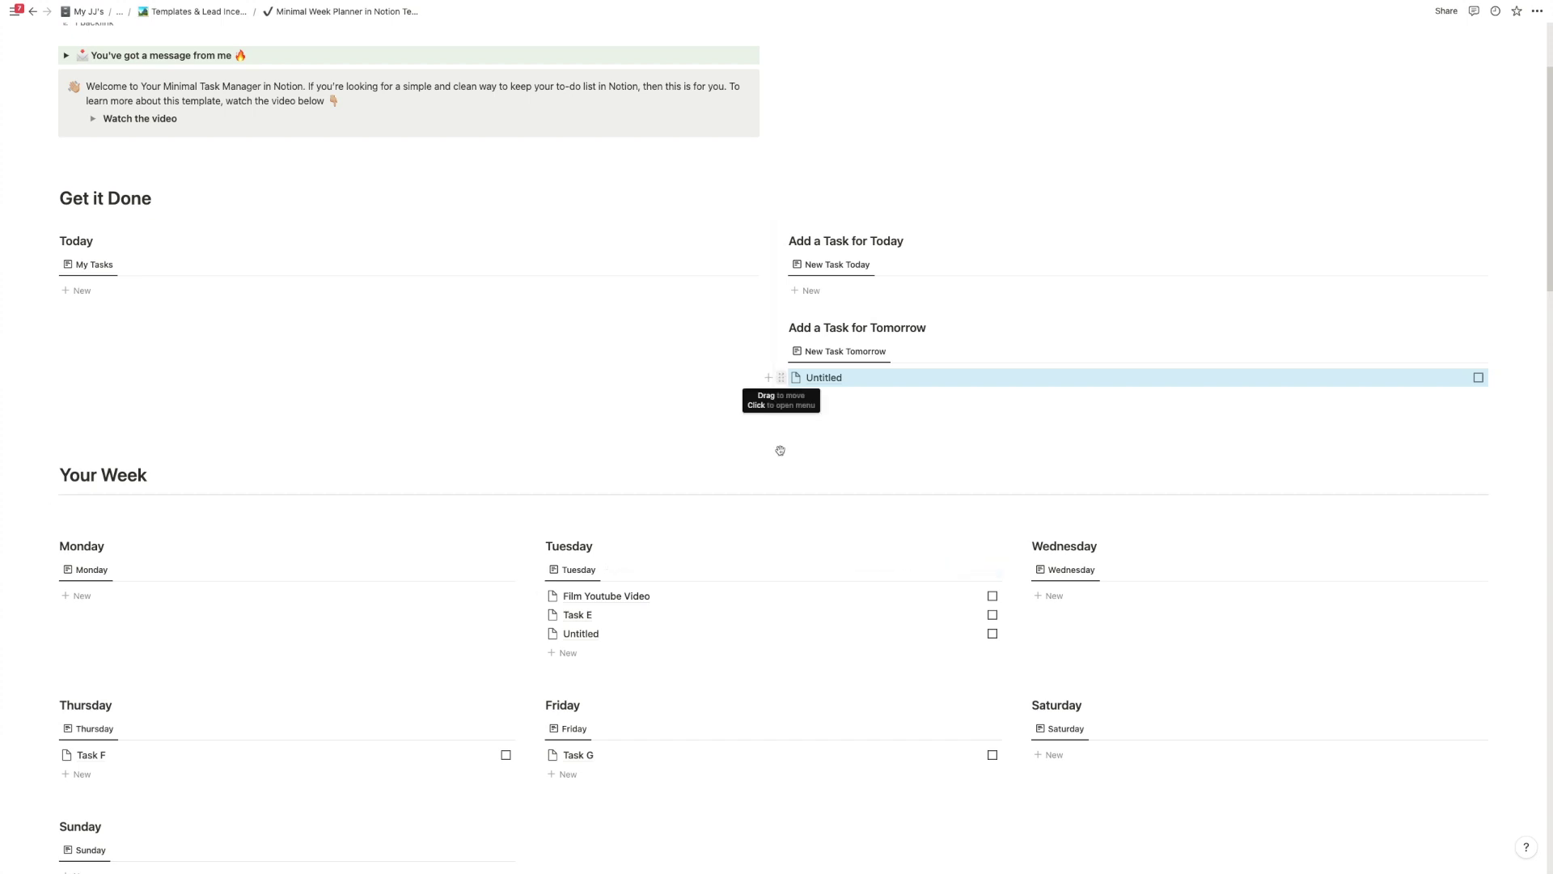
{"action": "left_click", "coordinate": [619, 394]}
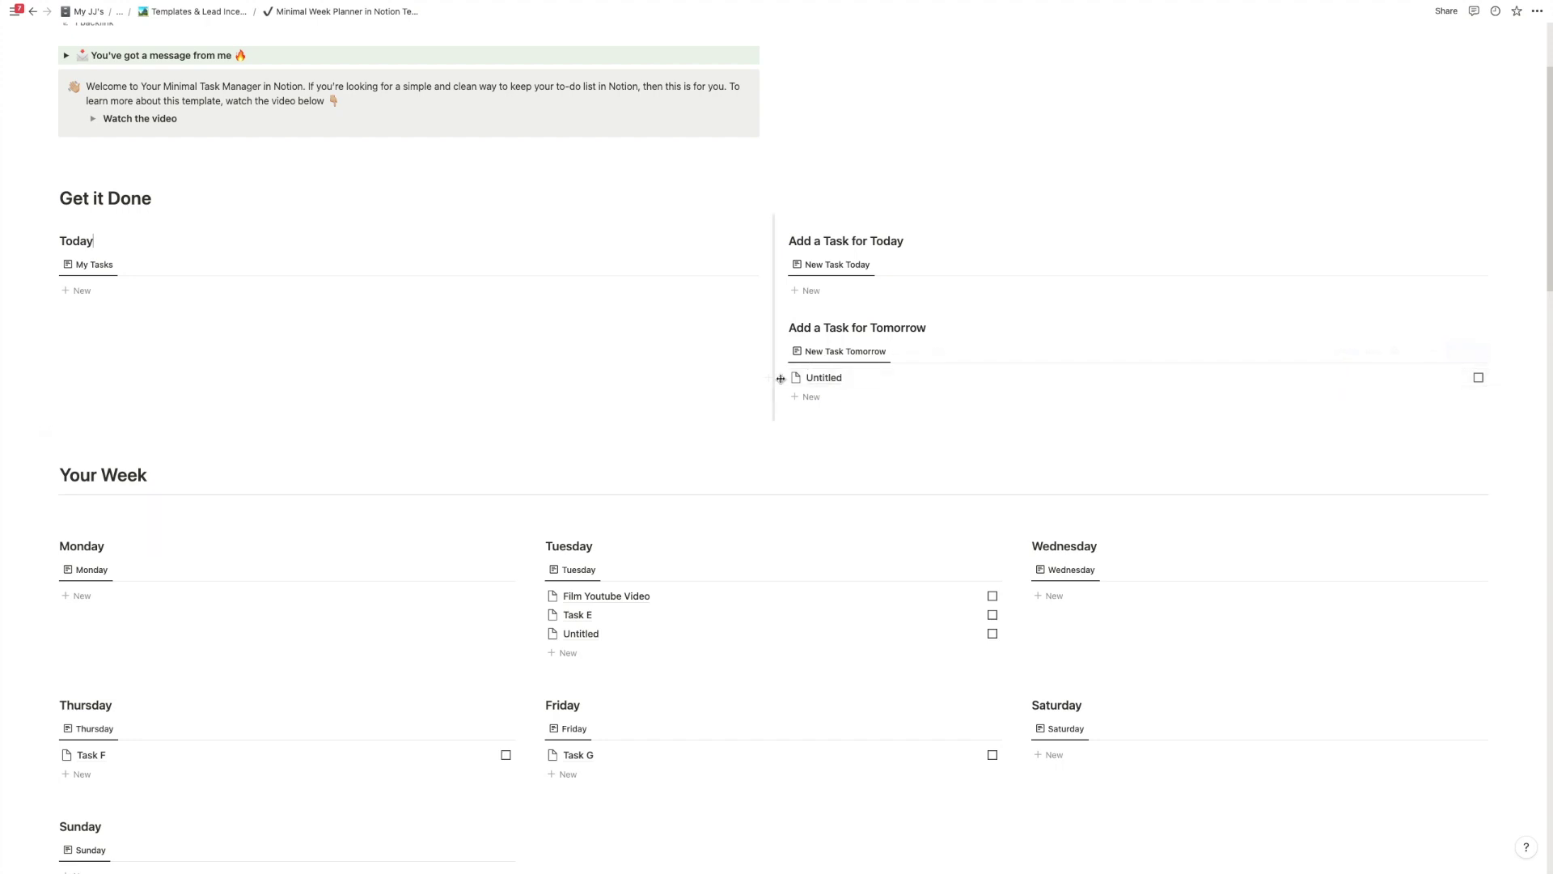
{"action": "left_click_drag", "start_coordinate": [781, 378], "coordinate": [222, 288]}
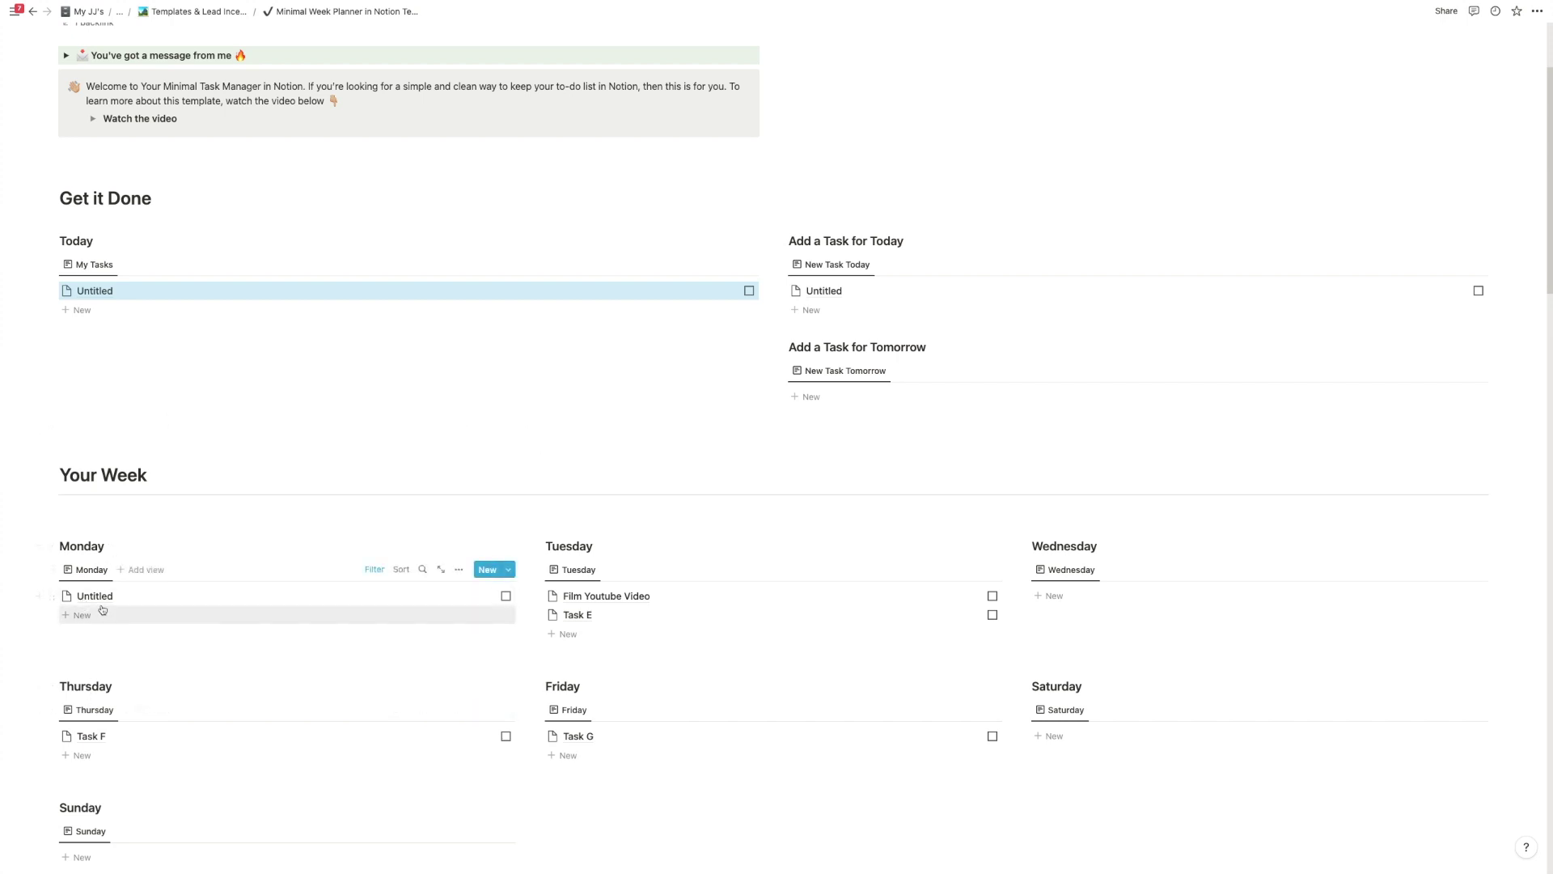
{"action": "scroll", "coordinate": [111, 606], "scroll_direction": "down", "scroll_amount": 1}
- Inspect Monday's three filter rules: this week, day contains Monday, and not done
{"action": "scroll", "coordinate": [111, 606], "scroll_direction": "down", "scroll_amount": 5}
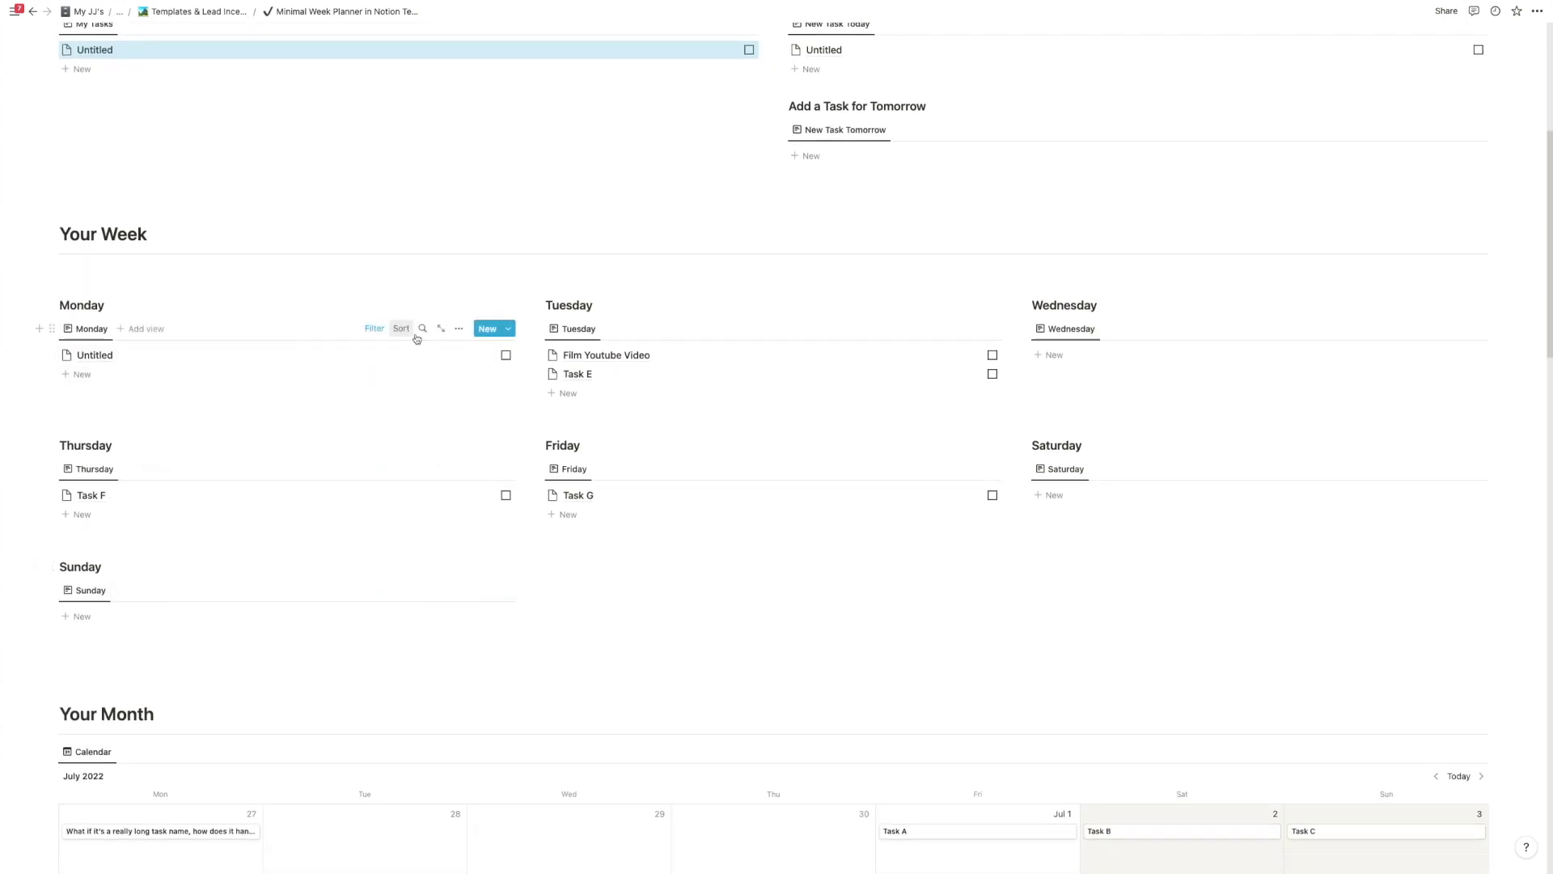
{"action": "left_click", "coordinate": [377, 330]}
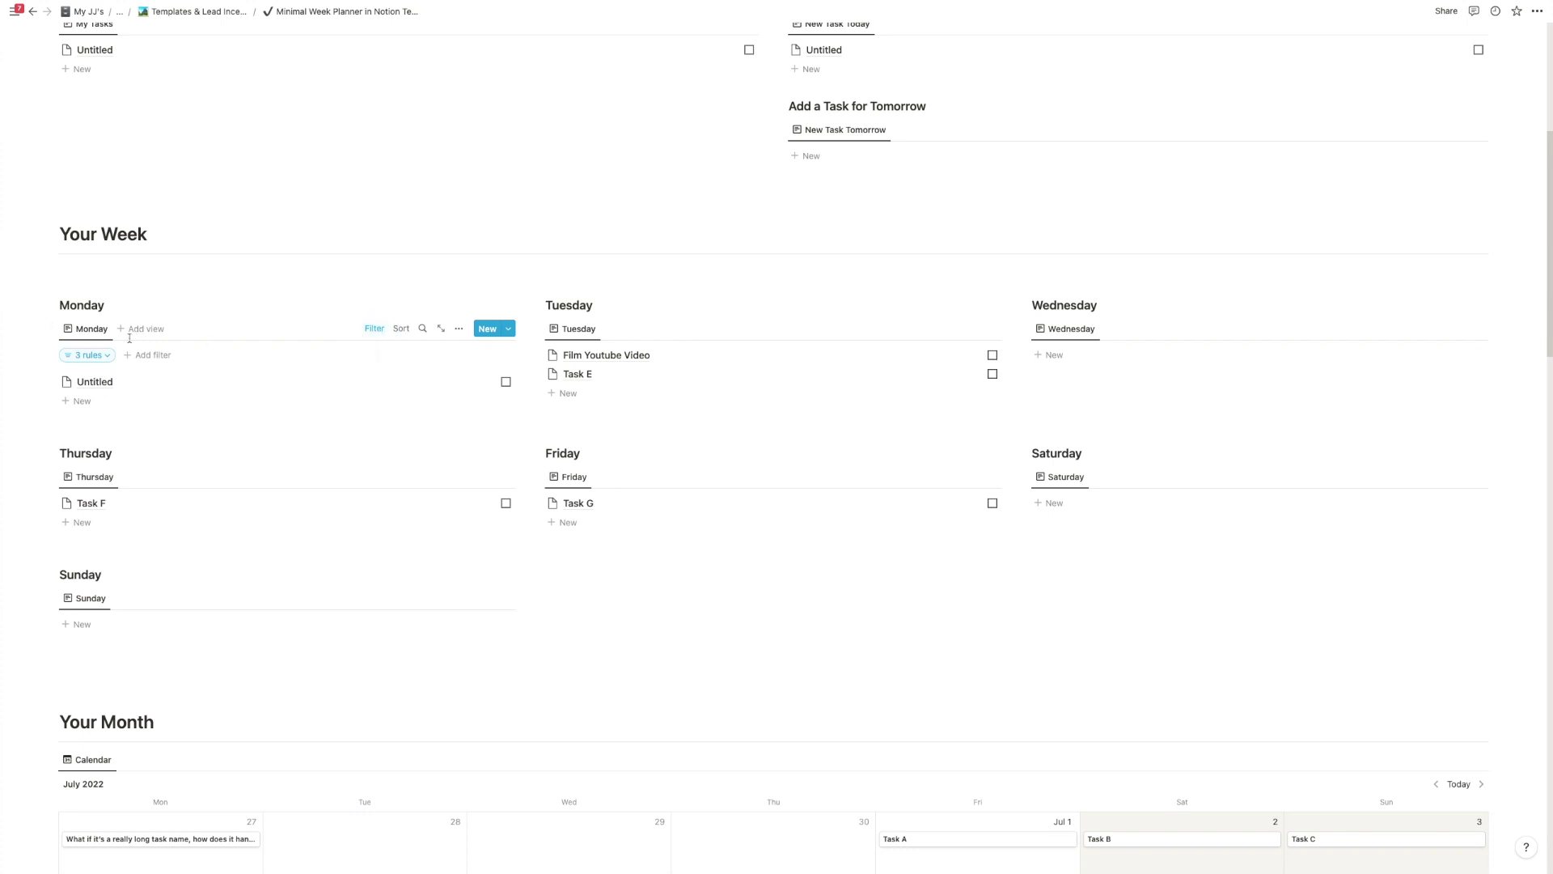
{"action": "left_click", "coordinate": [104, 356]}
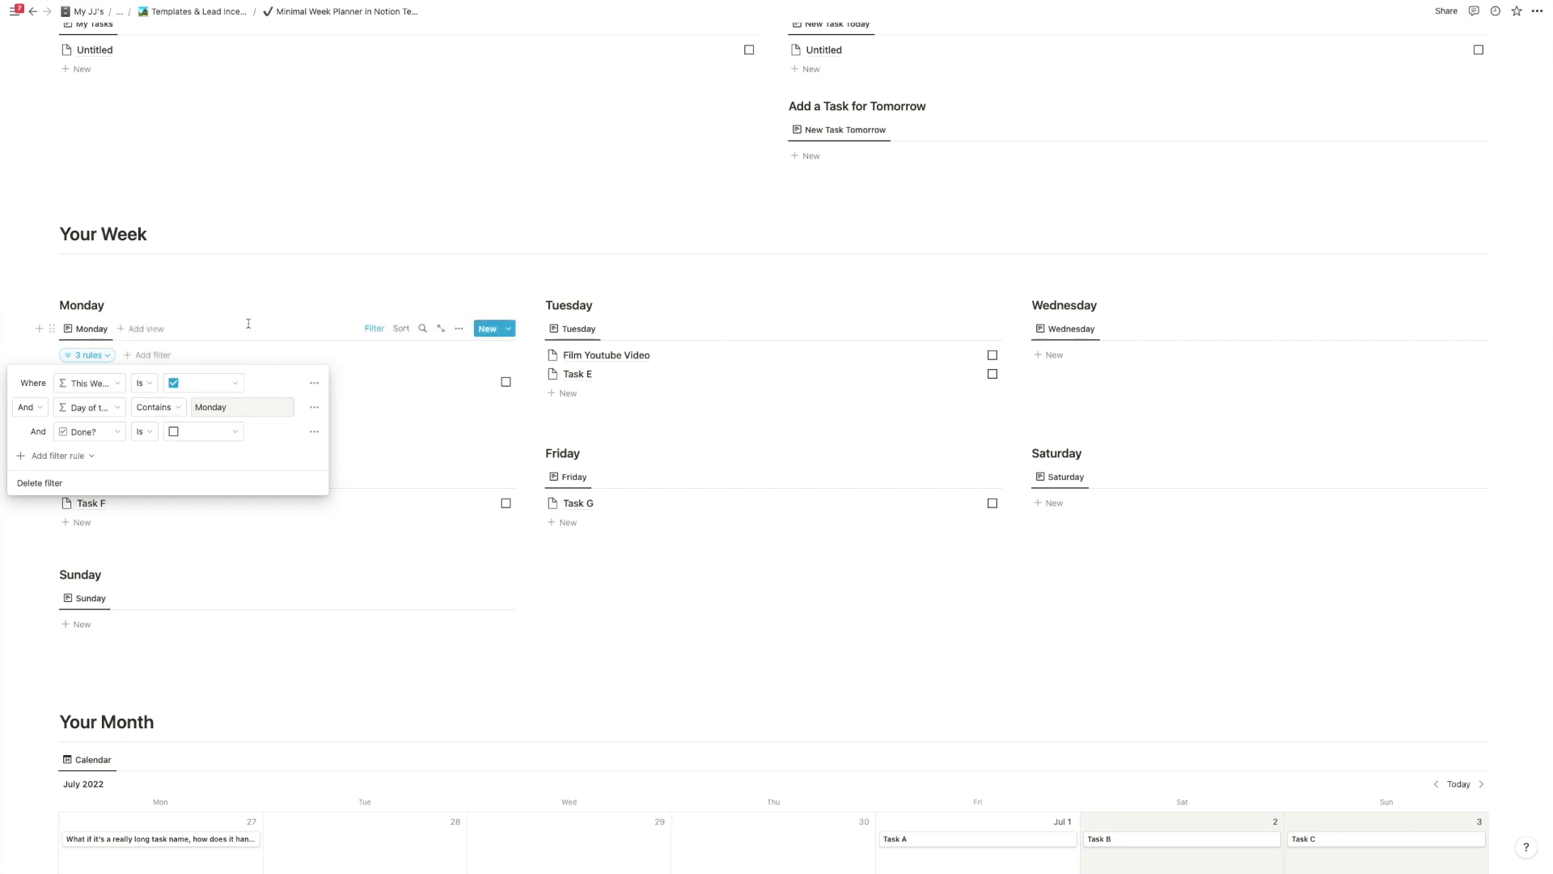
{"action": "left_click", "coordinate": [206, 236]}
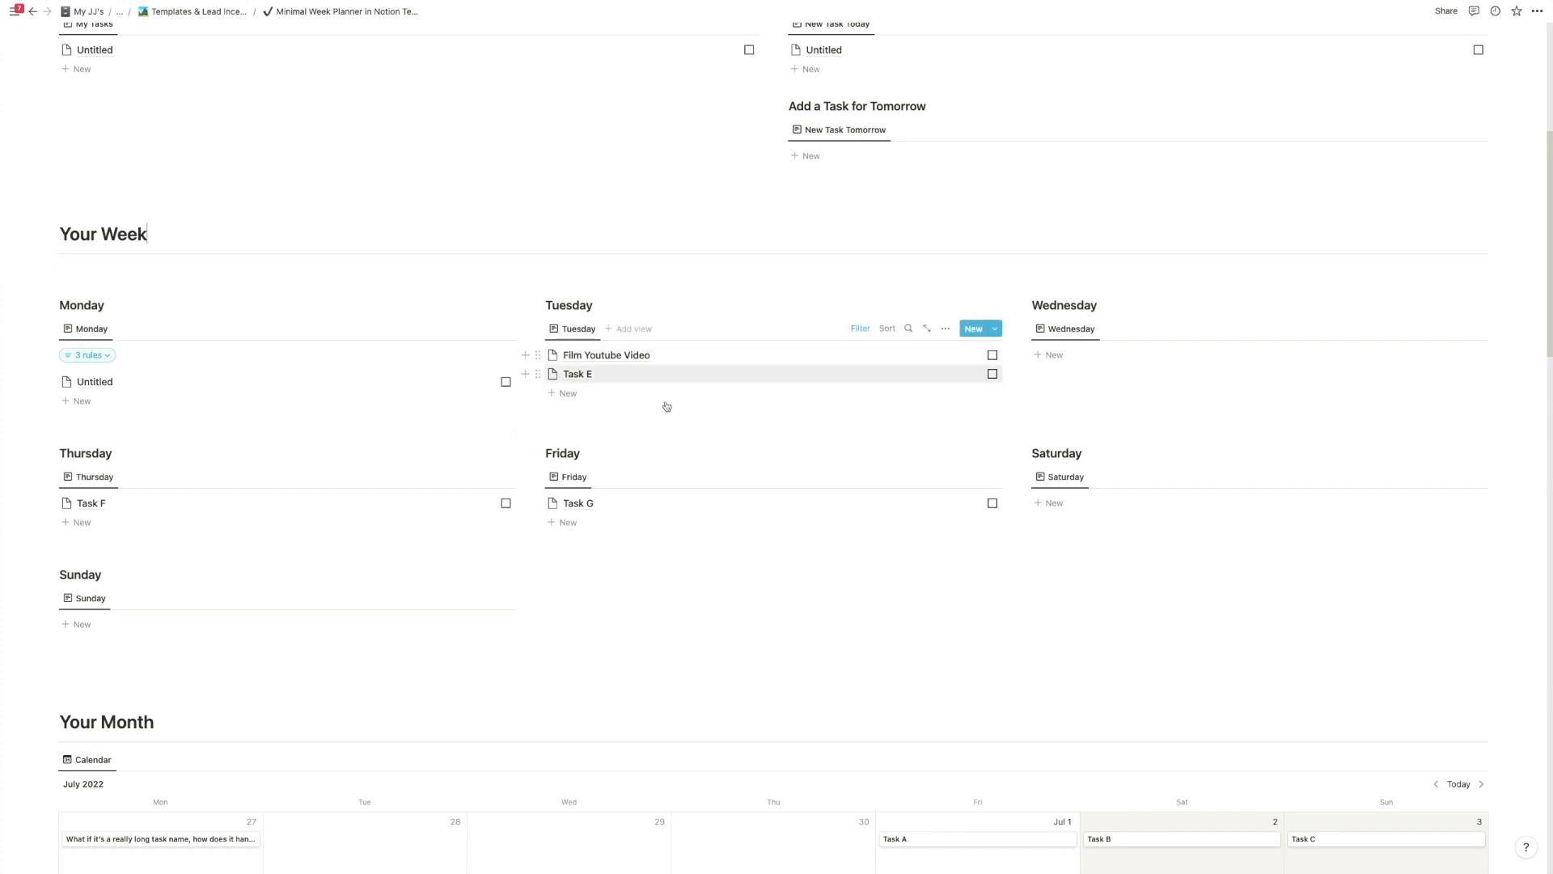
{"action": "scroll", "coordinate": [628, 468], "scroll_direction": "down", "scroll_amount": 5}
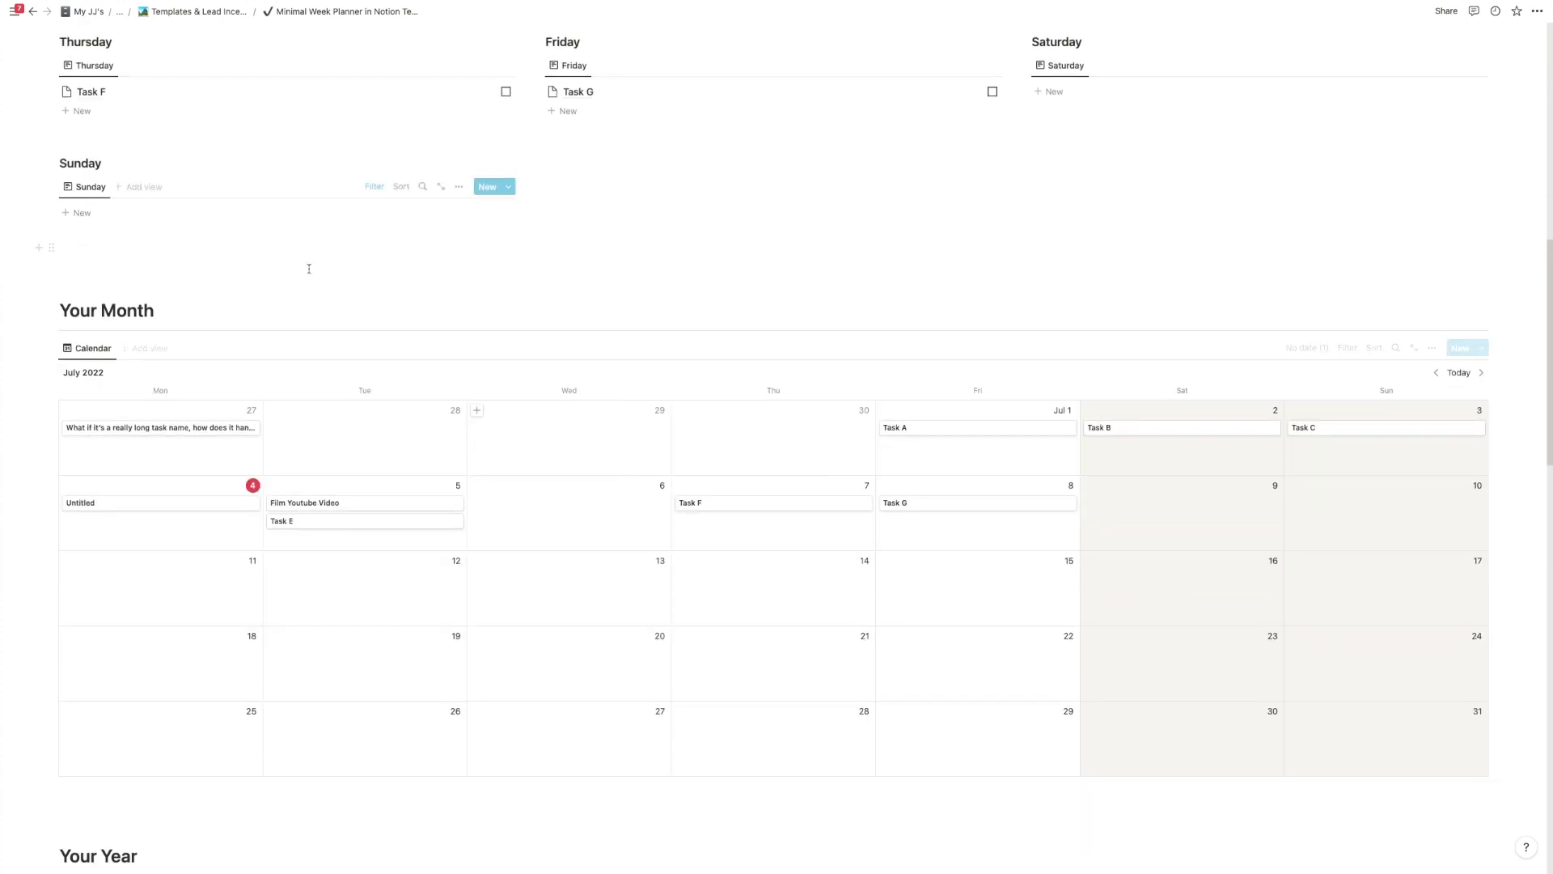
{"action": "scroll", "coordinate": [340, 291], "scroll_direction": "down", "scroll_amount": 3}
{"action": "left_click_drag", "start_coordinate": [381, 307], "coordinate": [434, 353]}
{"action": "scroll", "coordinate": [425, 362], "scroll_direction": "down", "scroll_amount": 3}
{"action": "scroll", "coordinate": [425, 363], "scroll_direction": "down", "scroll_amount": 3}
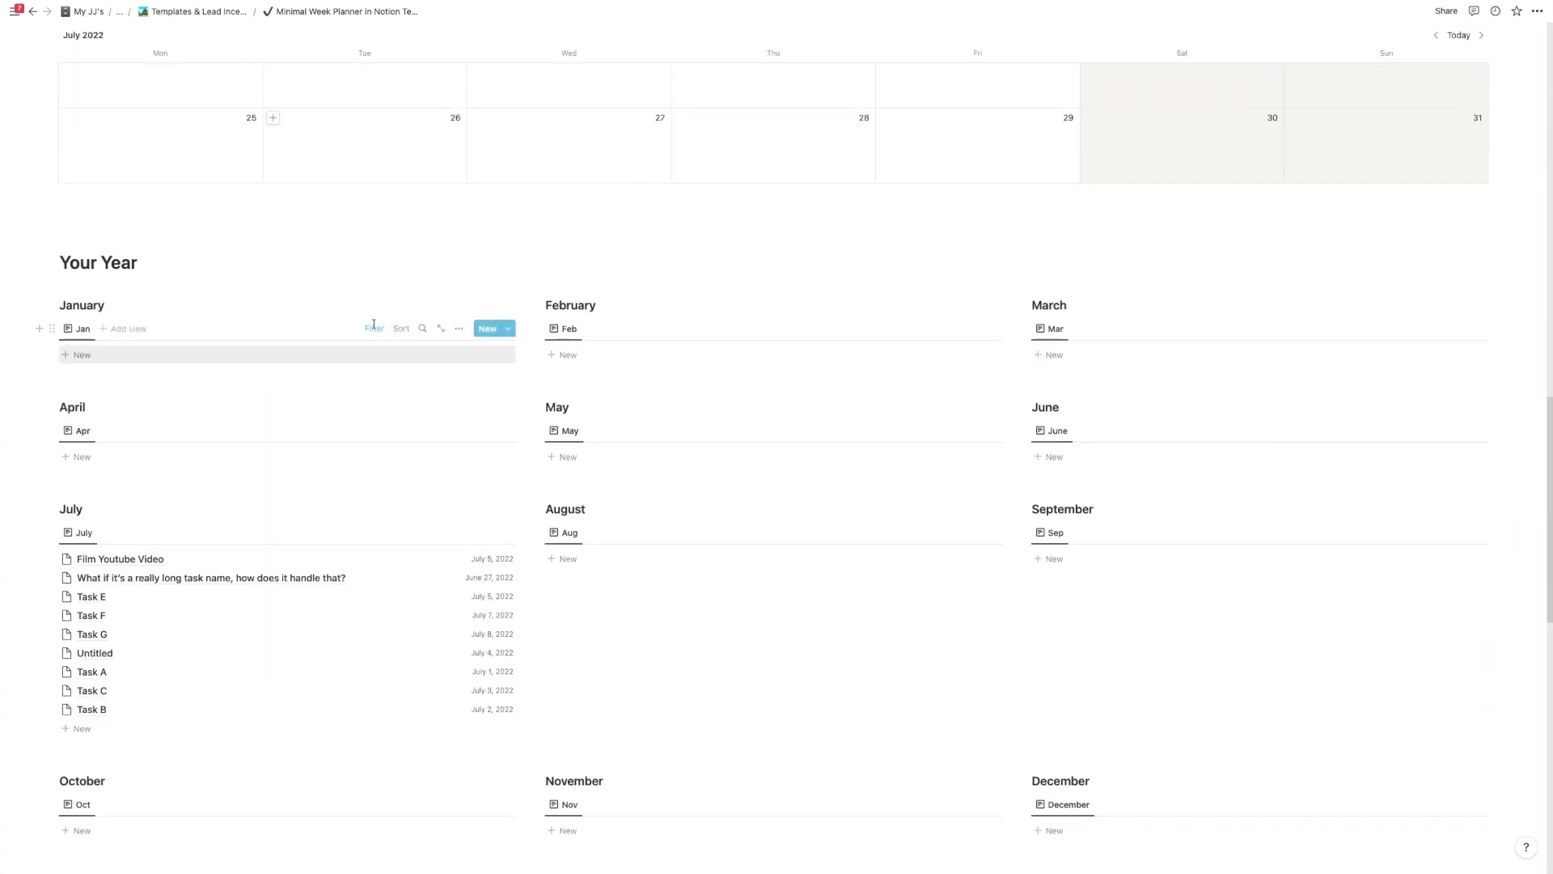
{"action": "scroll", "coordinate": [326, 333], "scroll_direction": "down", "scroll_amount": 1}
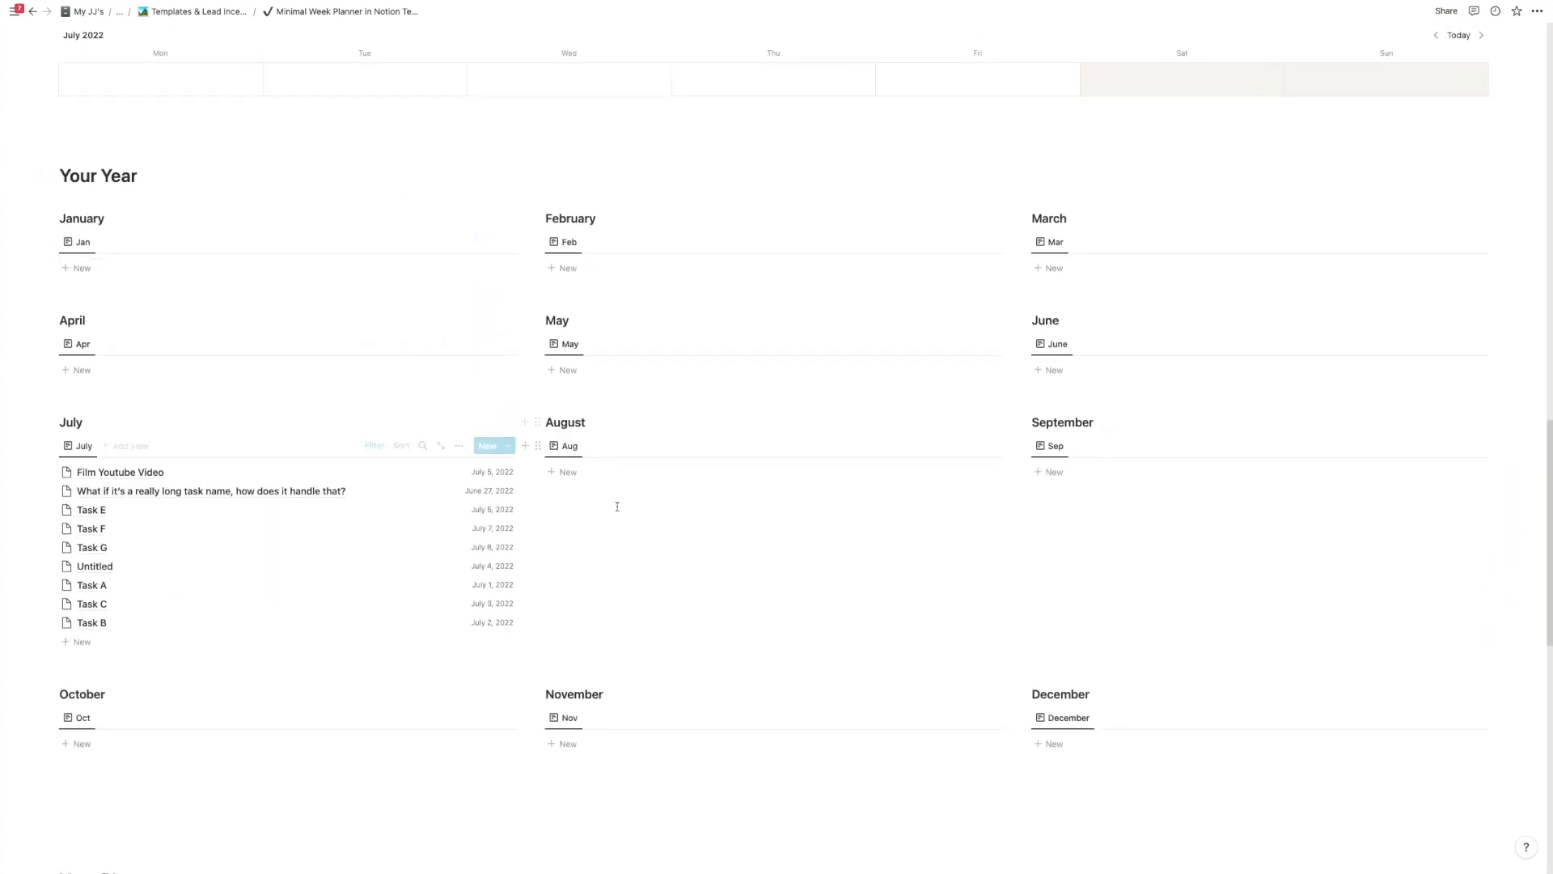
{"action": "scroll", "coordinate": [627, 494], "scroll_direction": "down", "scroll_amount": 1}
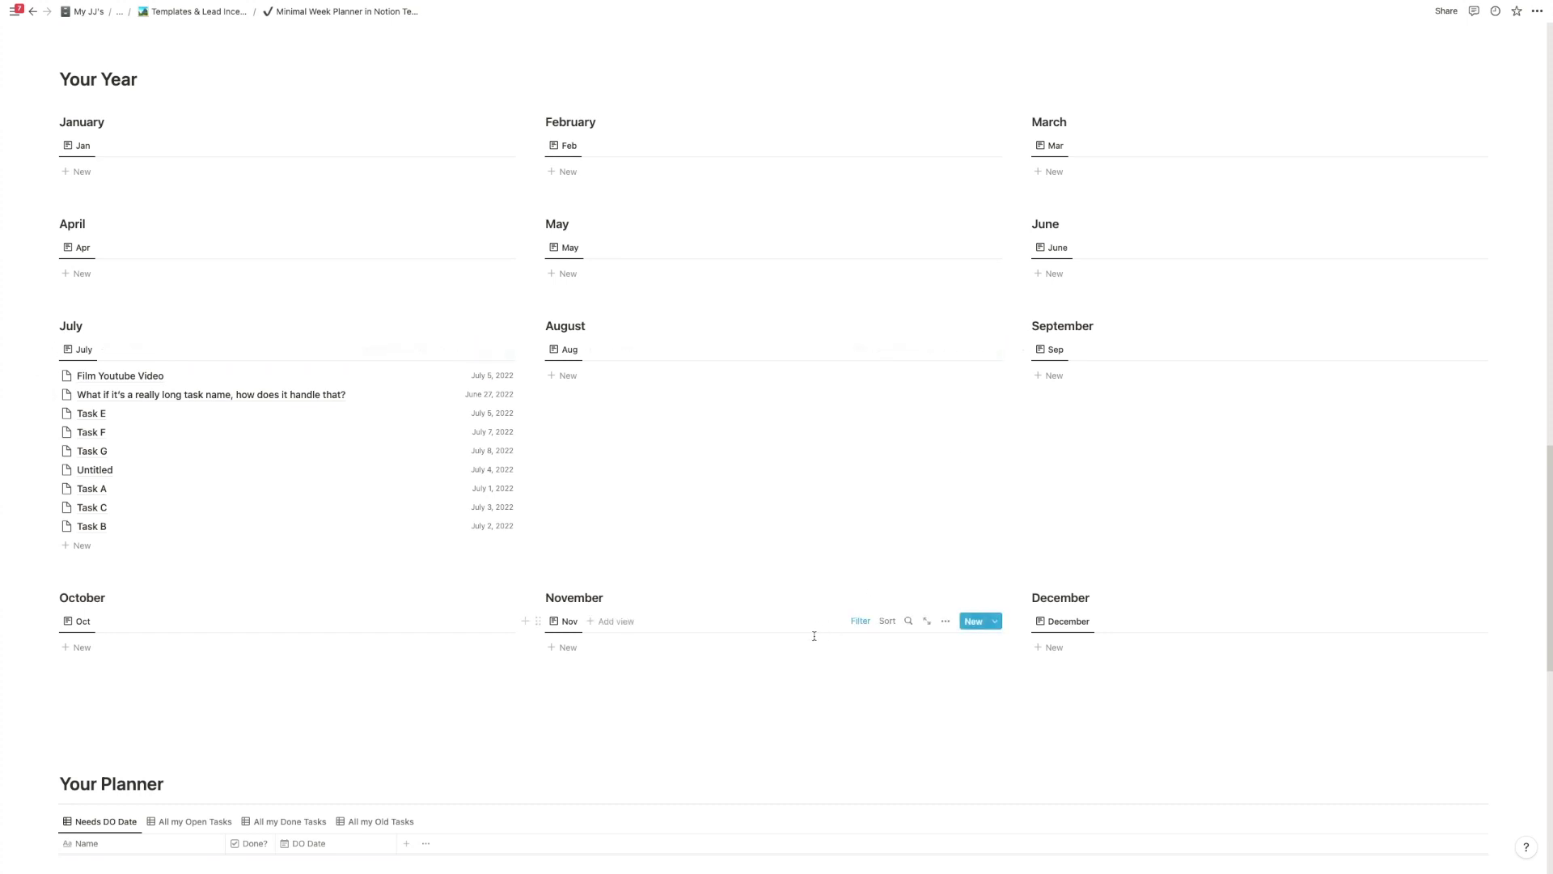
{"action": "scroll", "coordinate": [801, 631], "scroll_direction": "down", "scroll_amount": 1}
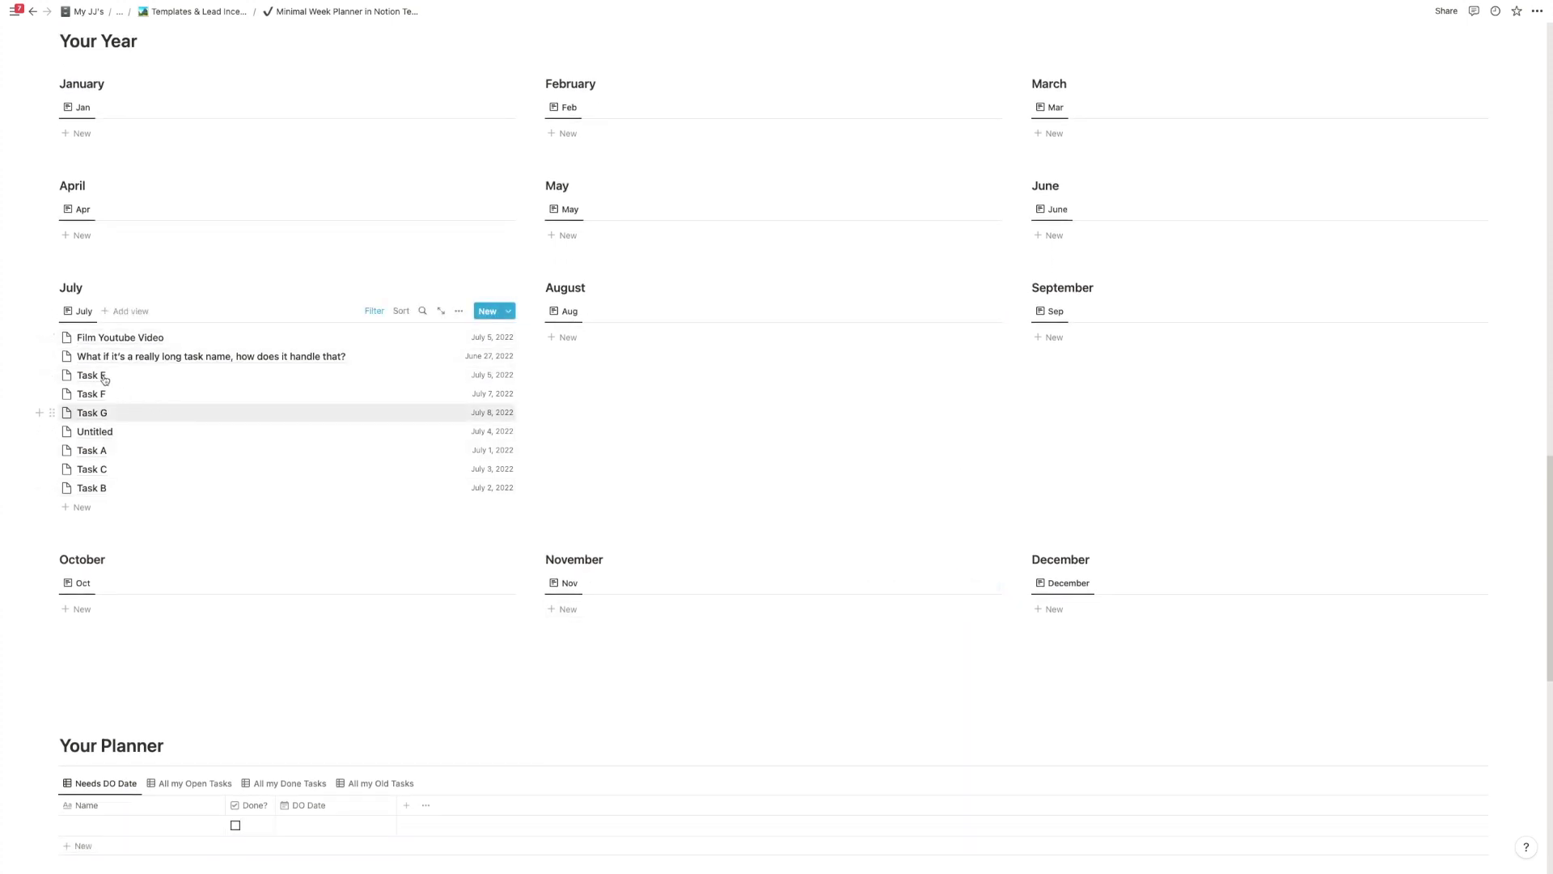
{"action": "left_click_drag", "start_coordinate": [162, 356], "coordinate": [221, 361]}
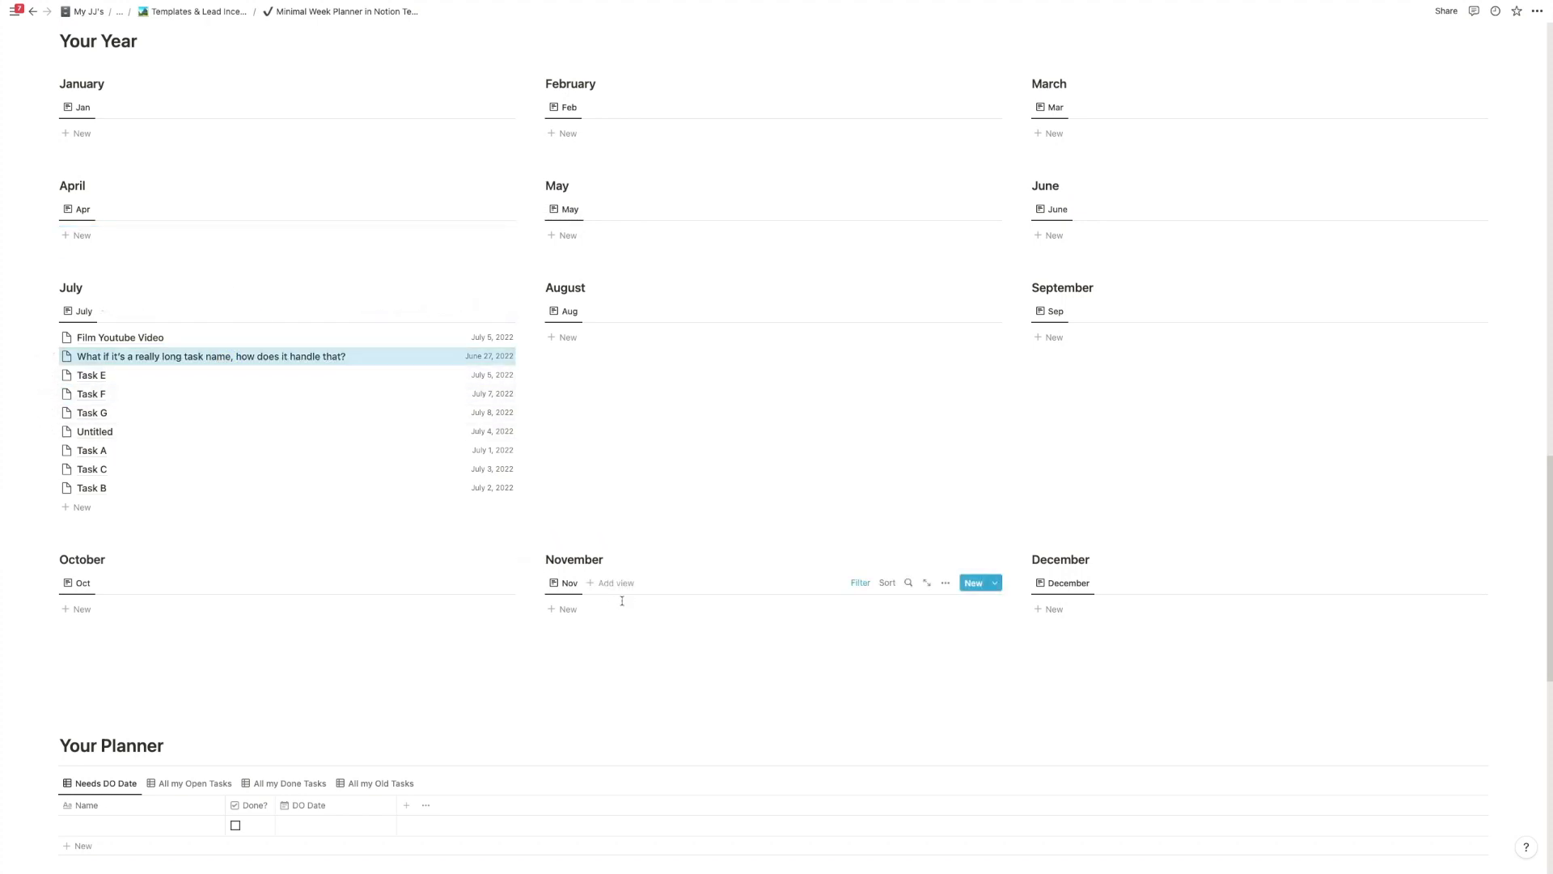
{"action": "scroll", "coordinate": [628, 658], "scroll_direction": "down", "scroll_amount": 4}
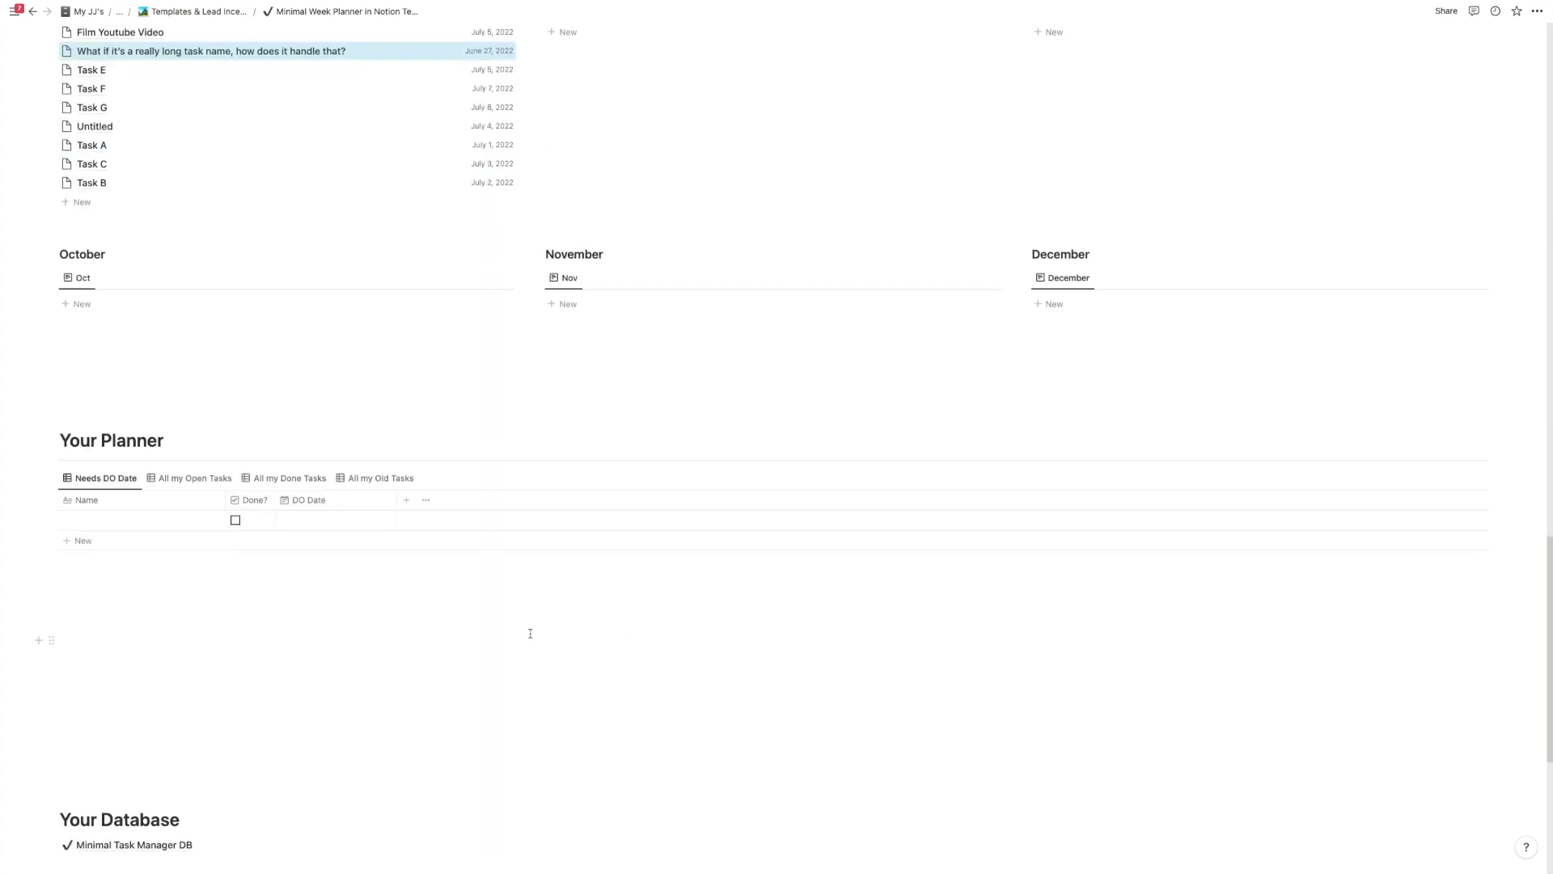
{"action": "scroll", "coordinate": [530, 633], "scroll_direction": "down", "scroll_amount": 2}
{"action": "left_click", "coordinate": [336, 538]}
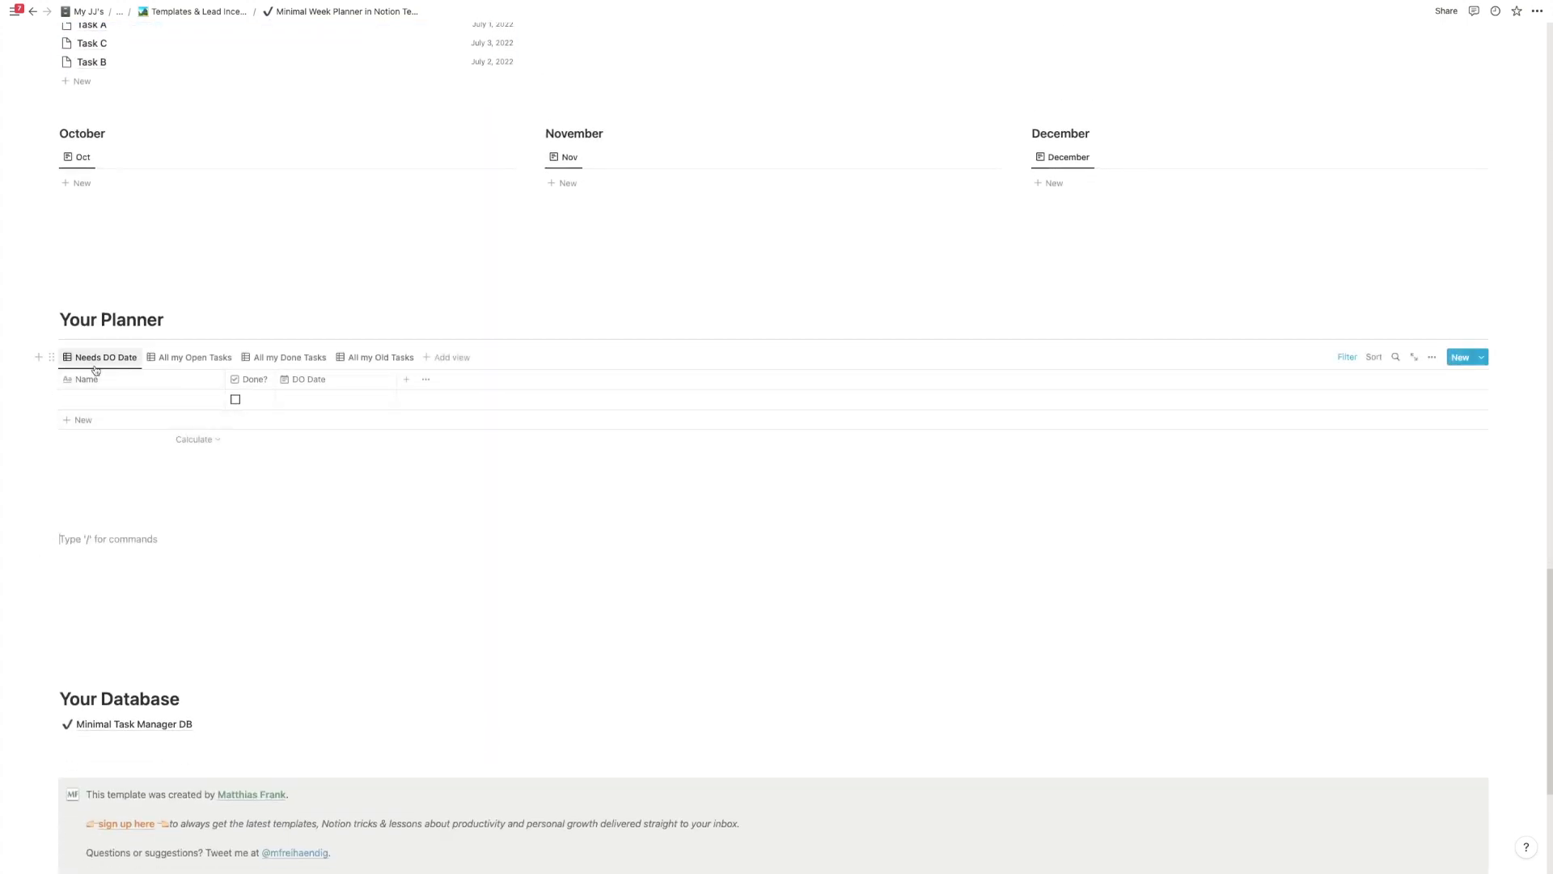
{"action": "left_click", "coordinate": [182, 359]}
{"action": "left_click", "coordinate": [287, 359]}
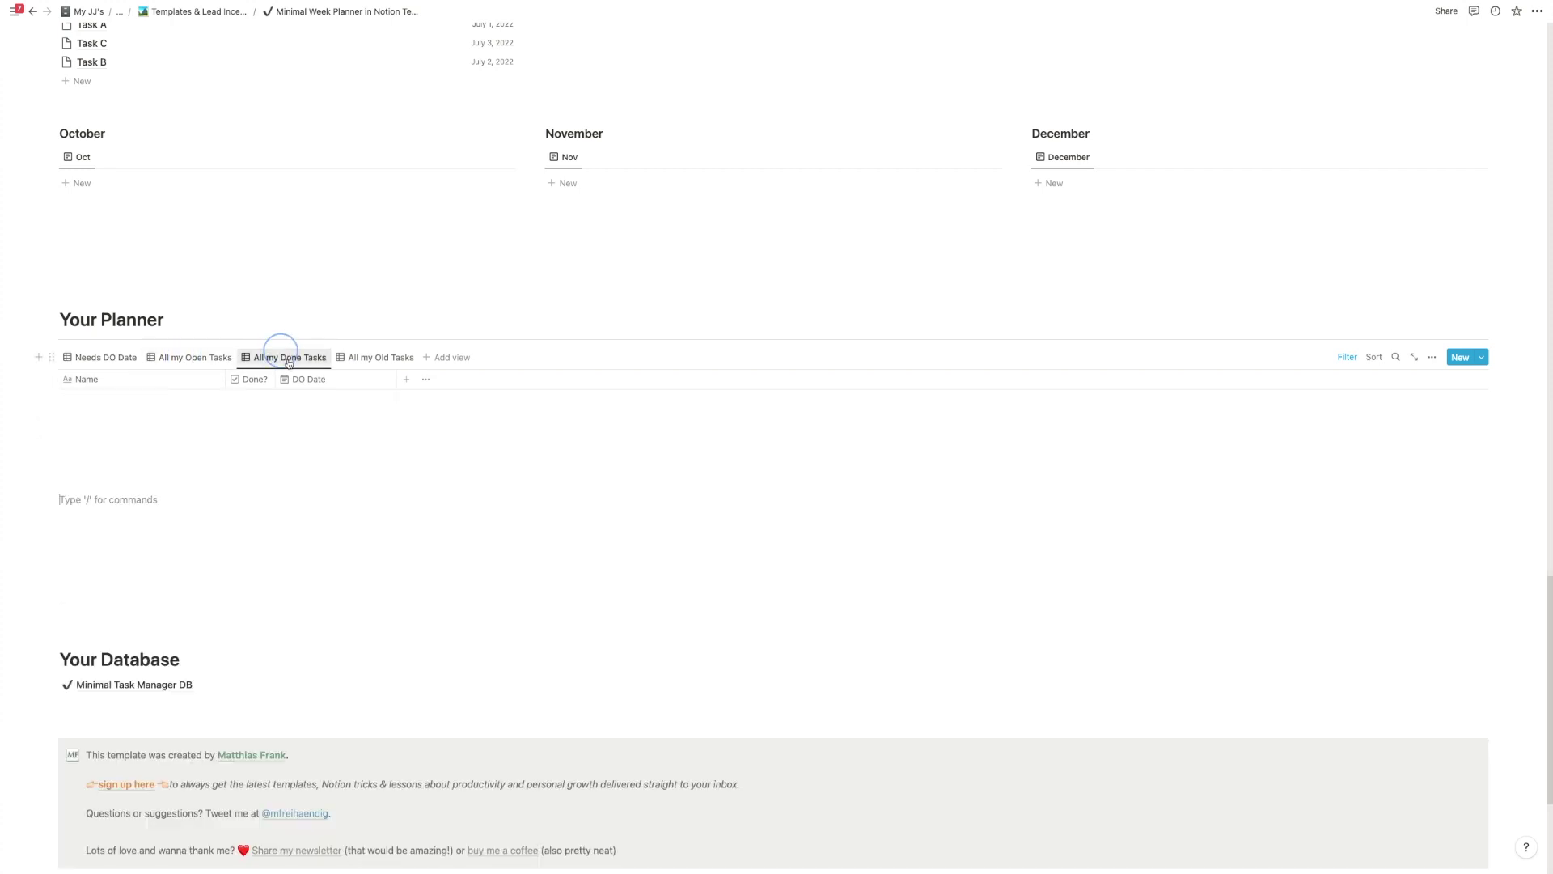
{"action": "left_click", "coordinate": [379, 359]}
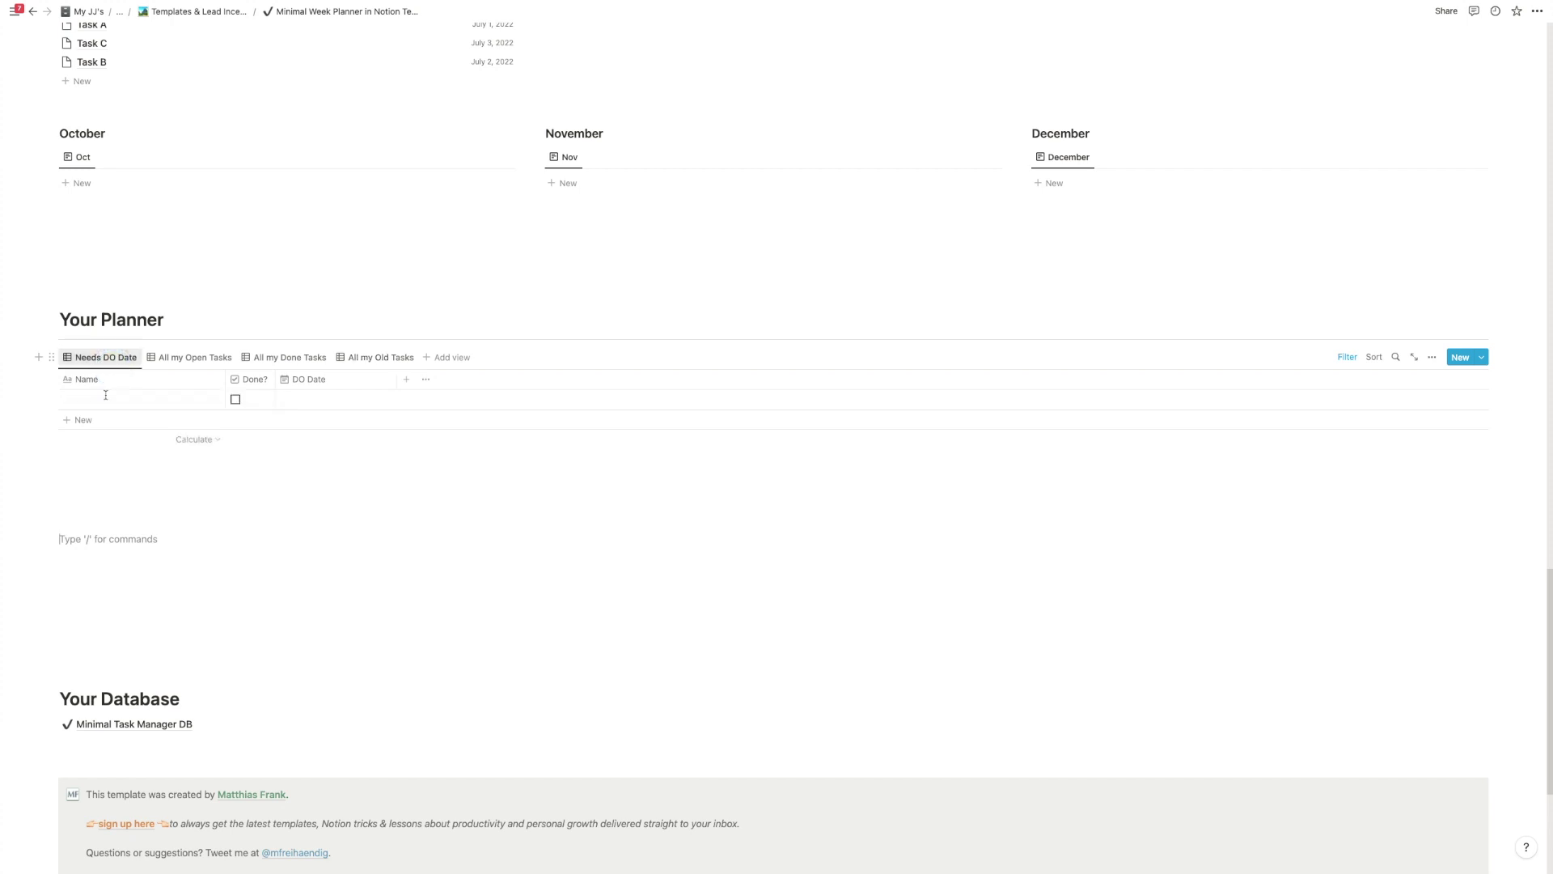
{"action": "scroll", "coordinate": [109, 400], "scroll_direction": "up", "scroll_amount": 12}
{"action": "scroll", "coordinate": [123, 423], "scroll_direction": "up", "scroll_amount": 15}
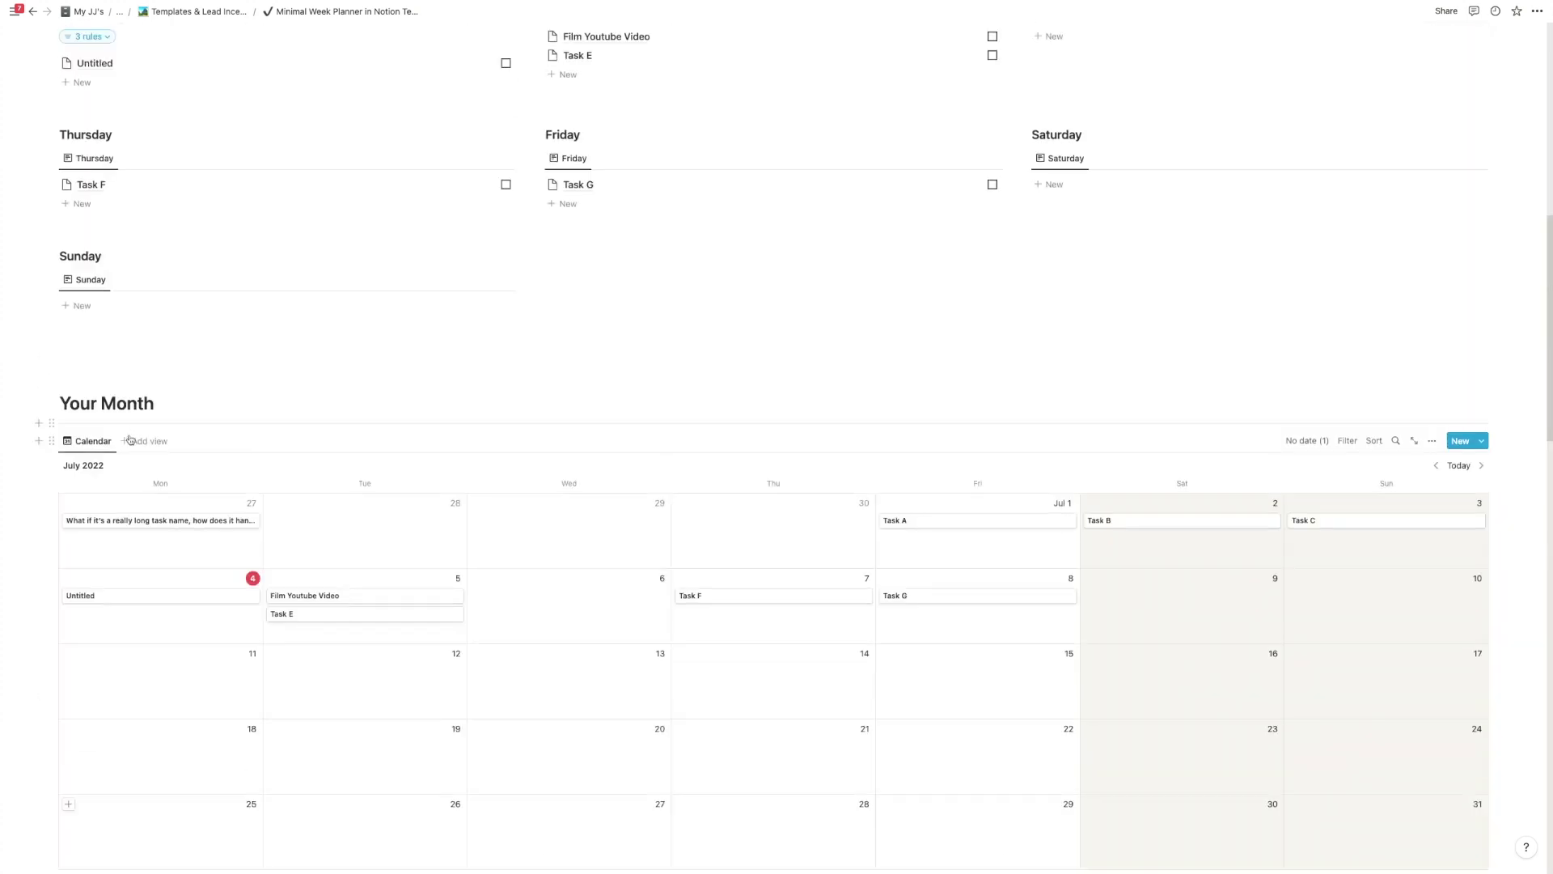
{"action": "scroll", "coordinate": [280, 523], "scroll_direction": "down", "scroll_amount": 3}
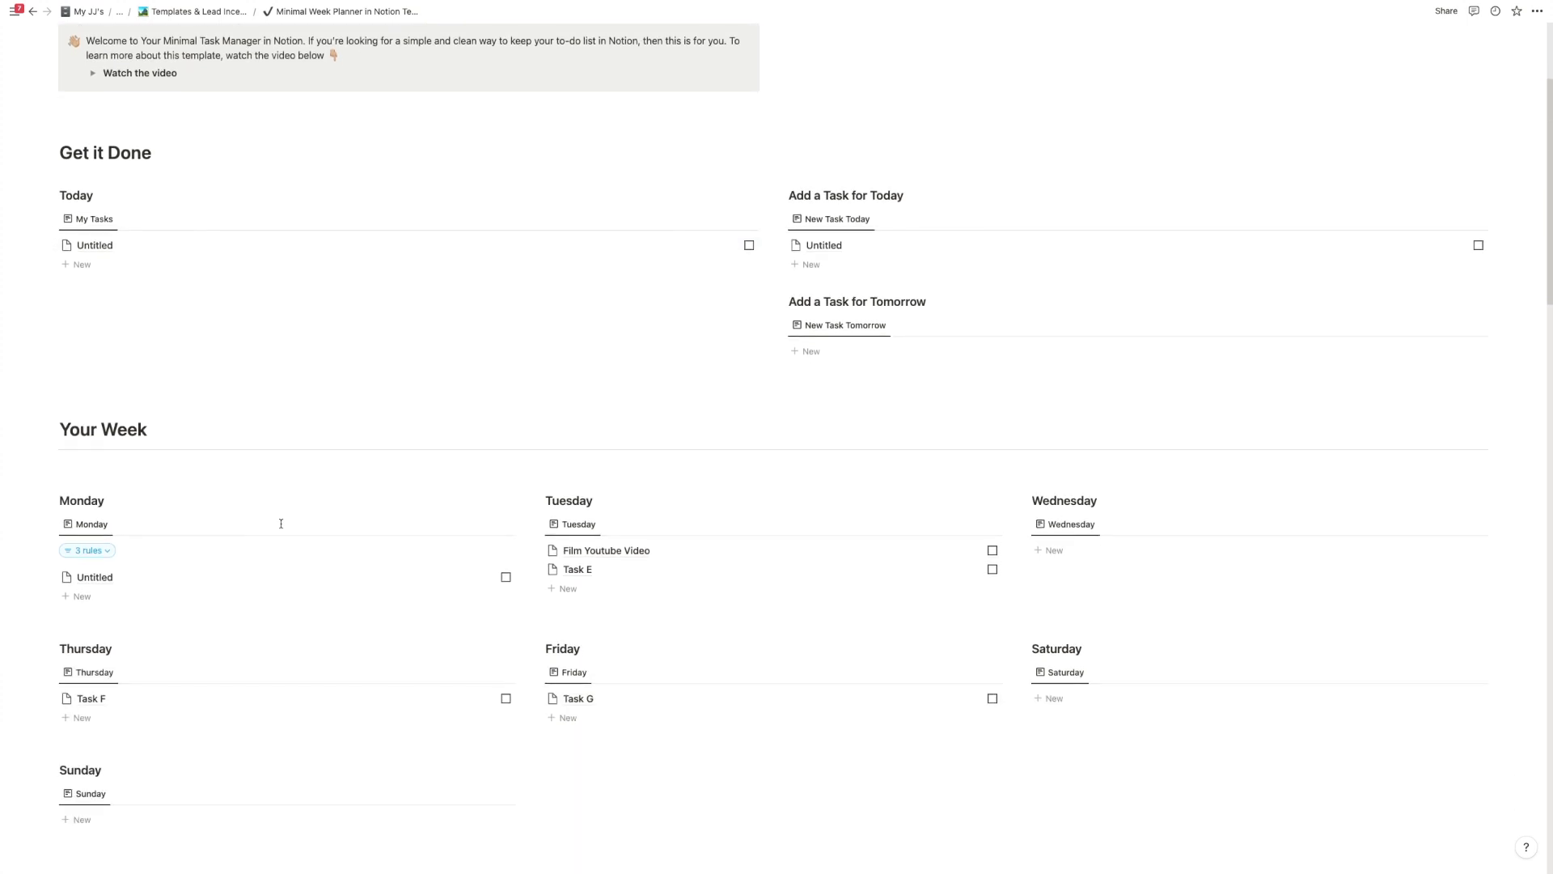